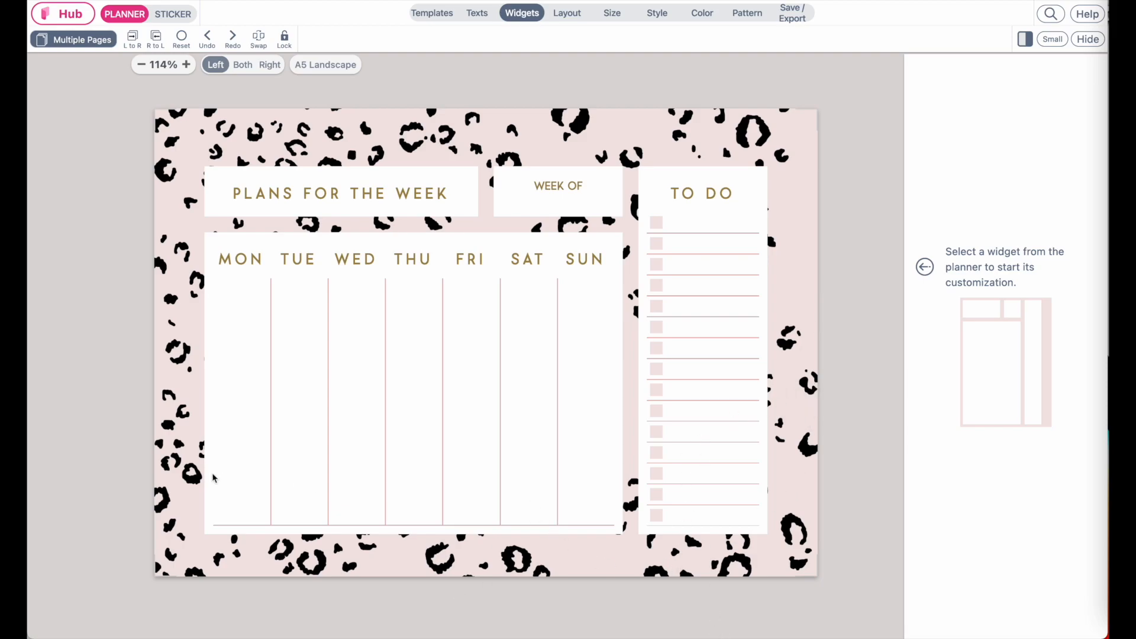
Step: Go to the Hub and browse the newest publicly shared planner templates
{"action": "scroll", "coordinate": [485, 436], "scroll_direction": "up", "scroll_amount": 1}
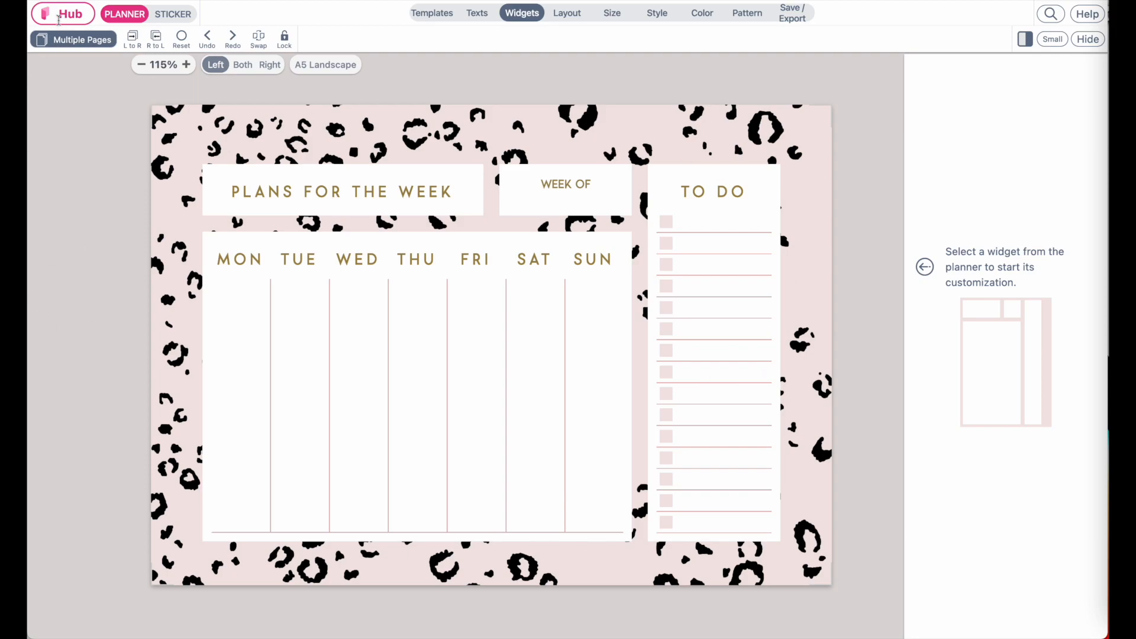
{"action": "left_click", "coordinate": [59, 18]}
{"action": "left_click", "coordinate": [556, 300]}
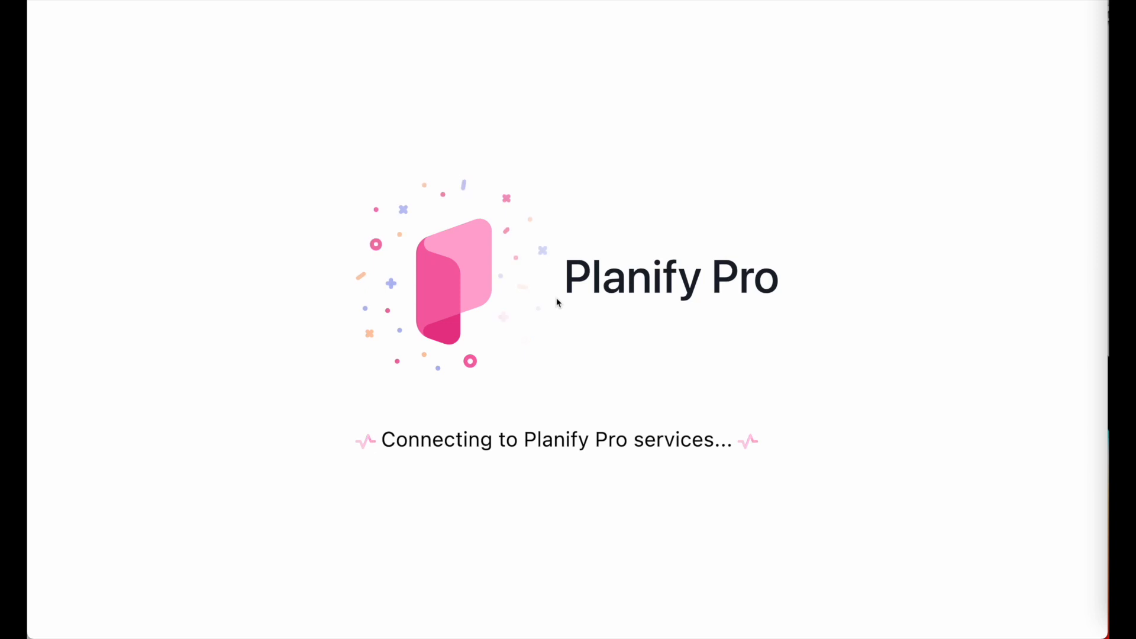
{"action": "scroll", "coordinate": [502, 469], "scroll_direction": "down", "scroll_amount": 1}
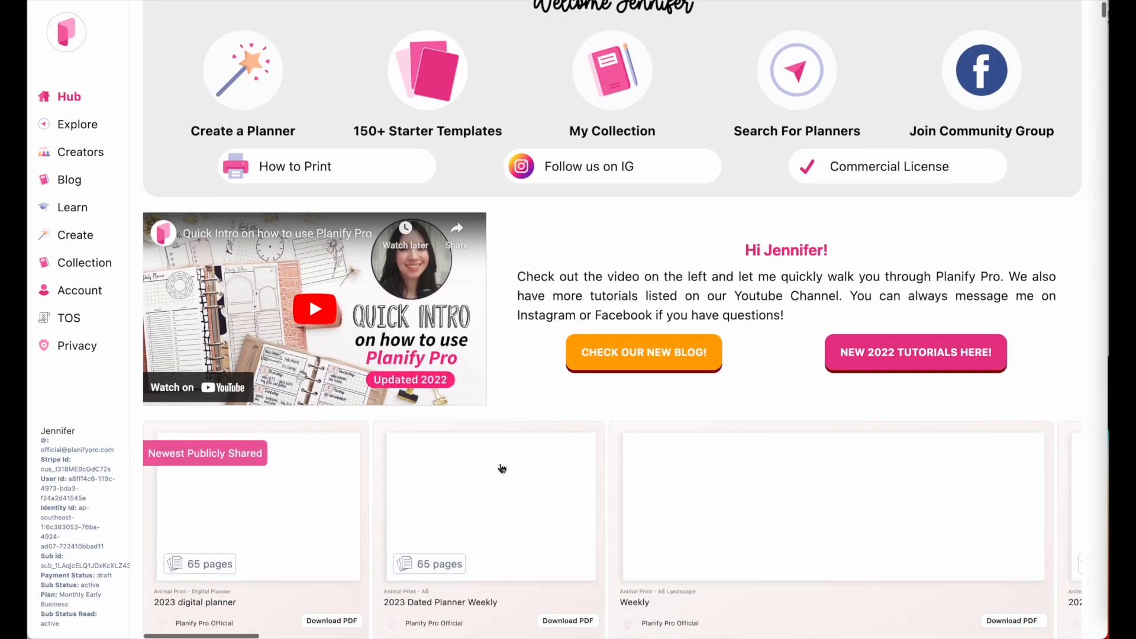
{"action": "scroll", "coordinate": [502, 469], "scroll_direction": "down", "scroll_amount": 4}
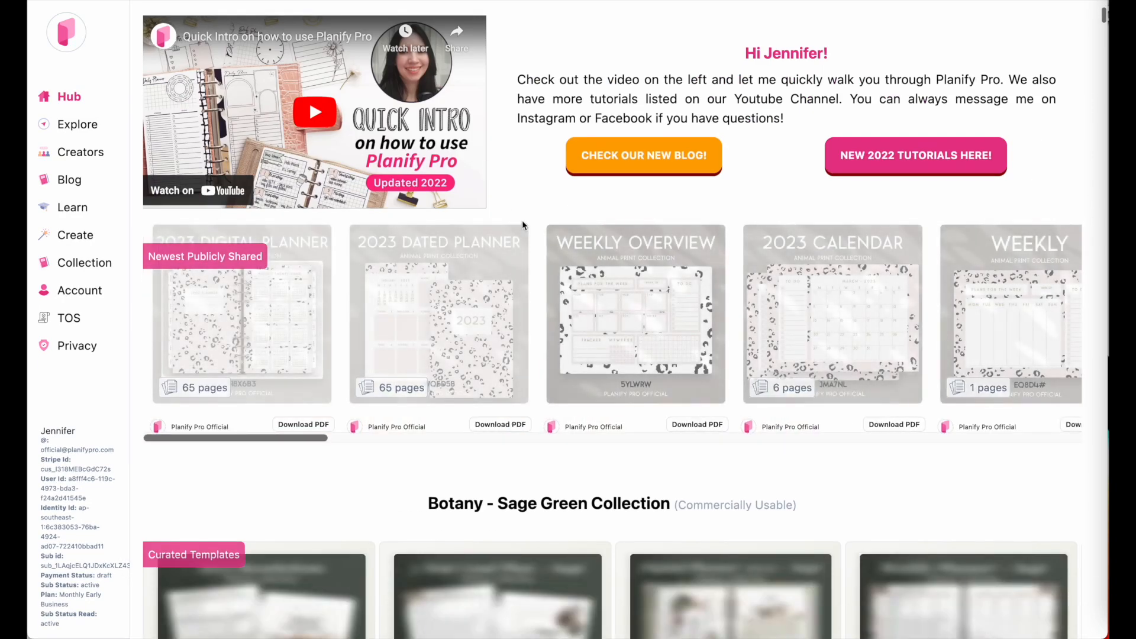
{"action": "scroll", "coordinate": [779, 333], "scroll_direction": "right", "scroll_amount": 5}
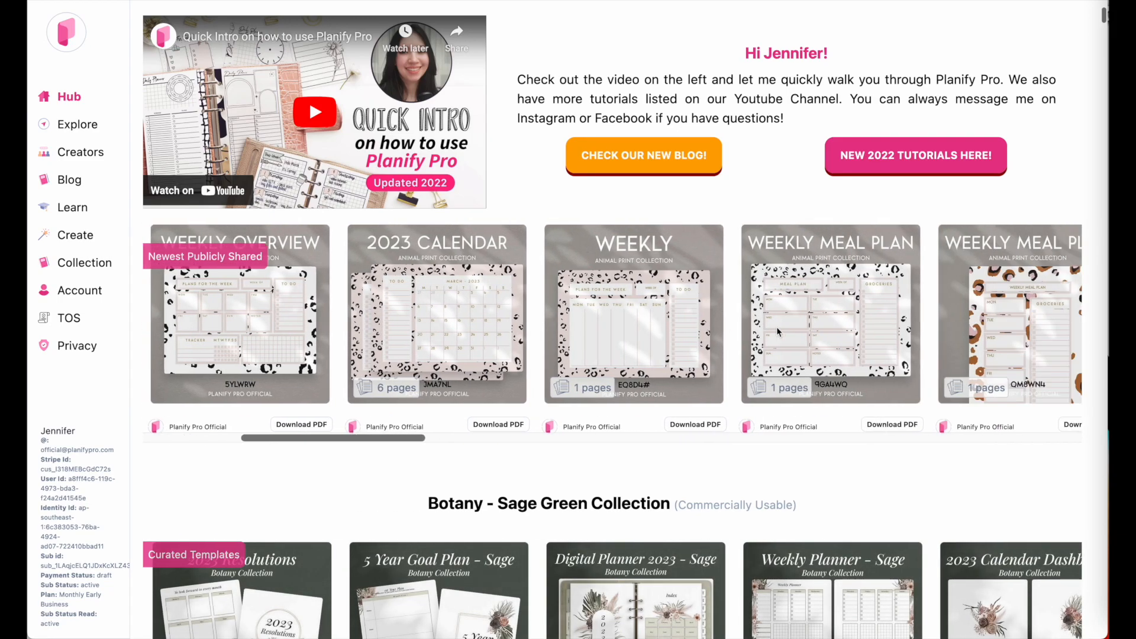
{"action": "scroll", "coordinate": [656, 301], "scroll_direction": "up", "scroll_amount": 5}
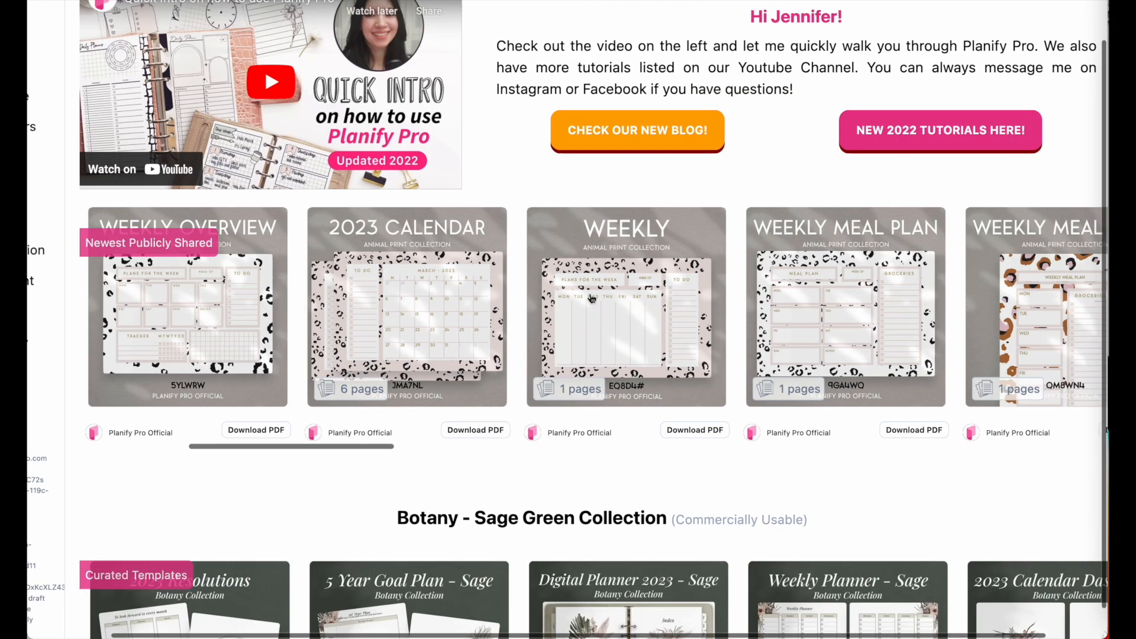
{"action": "scroll", "coordinate": [598, 234], "scroll_direction": "up", "scroll_amount": 5}
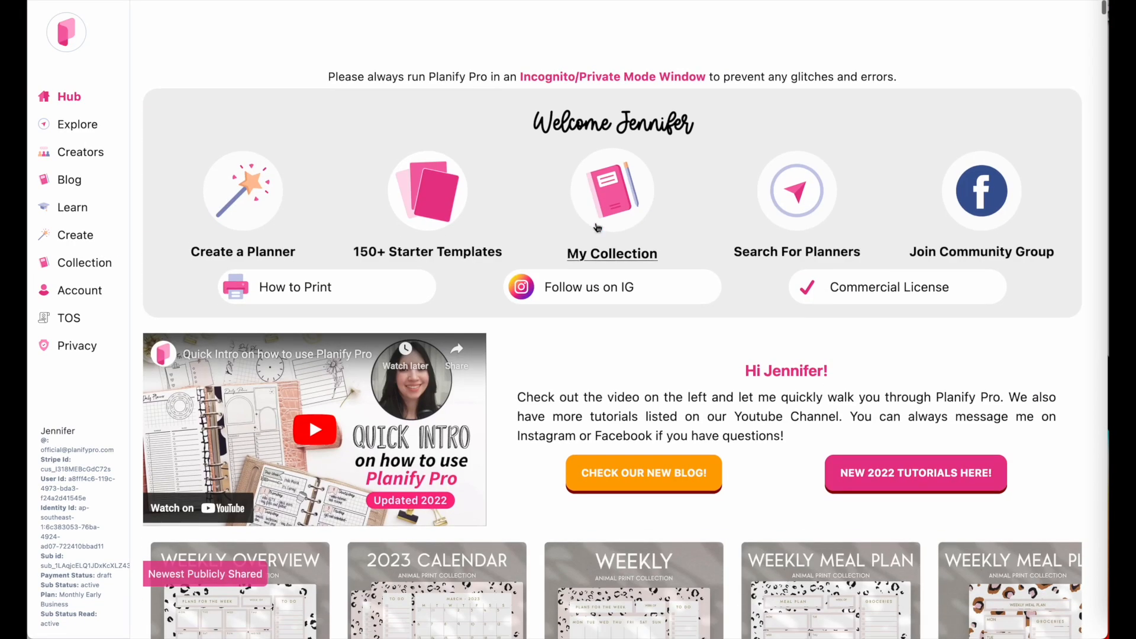
{"action": "scroll", "coordinate": [619, 504], "scroll_direction": "down", "scroll_amount": 3}
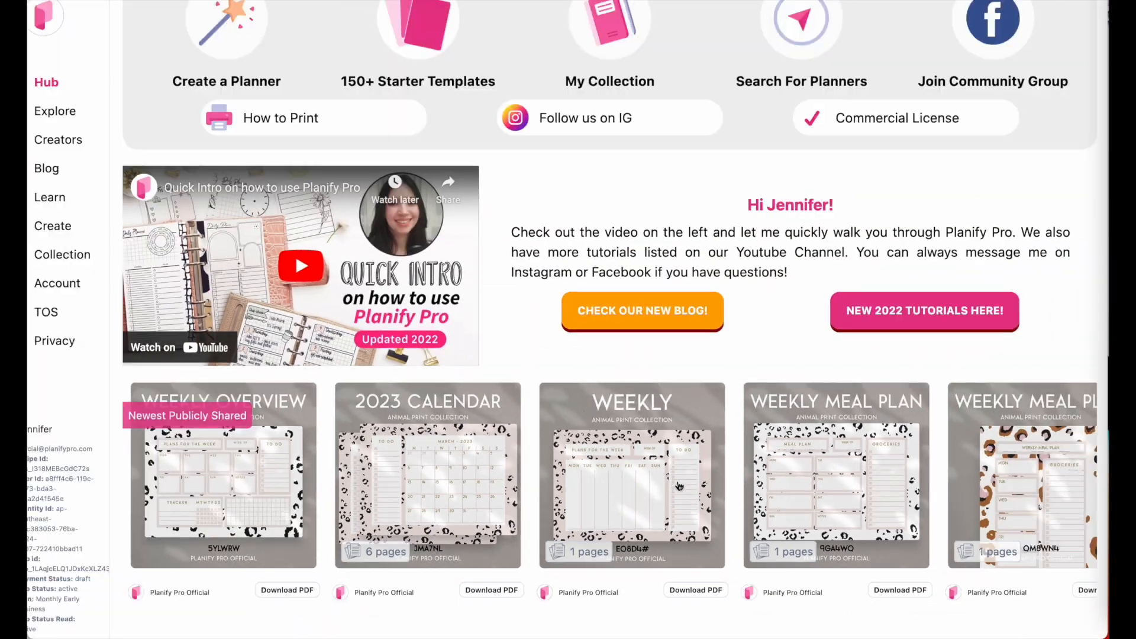
{"action": "scroll", "coordinate": [538, 409], "scroll_direction": "up", "scroll_amount": 2}
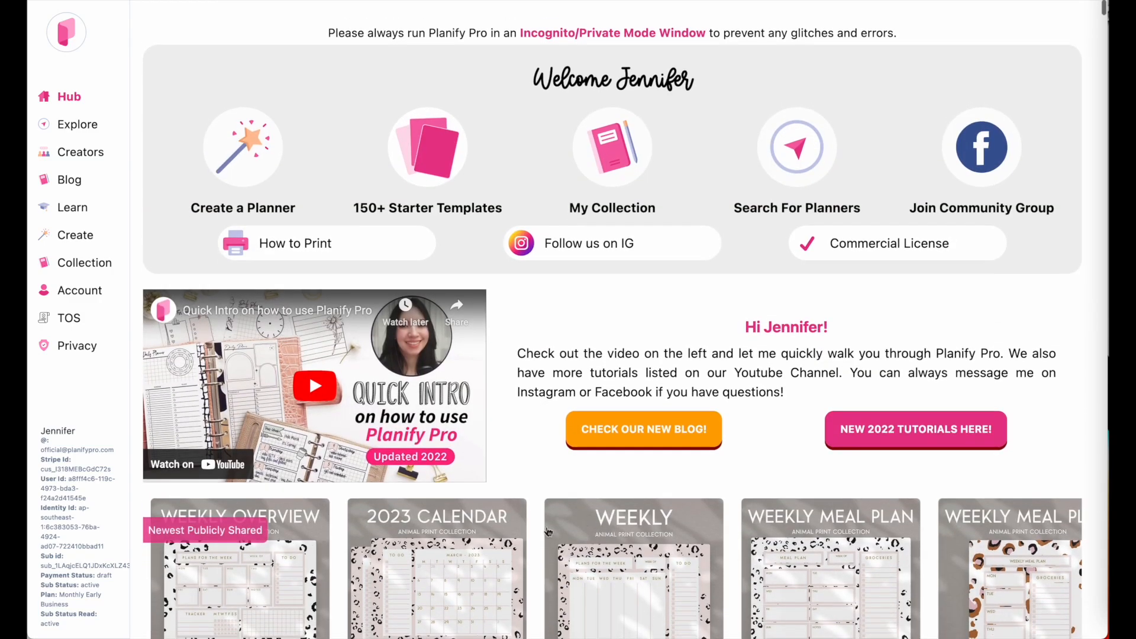
Step: Start a new planner from the Hub and show both of its pages
{"action": "left_click", "coordinate": [237, 145]}
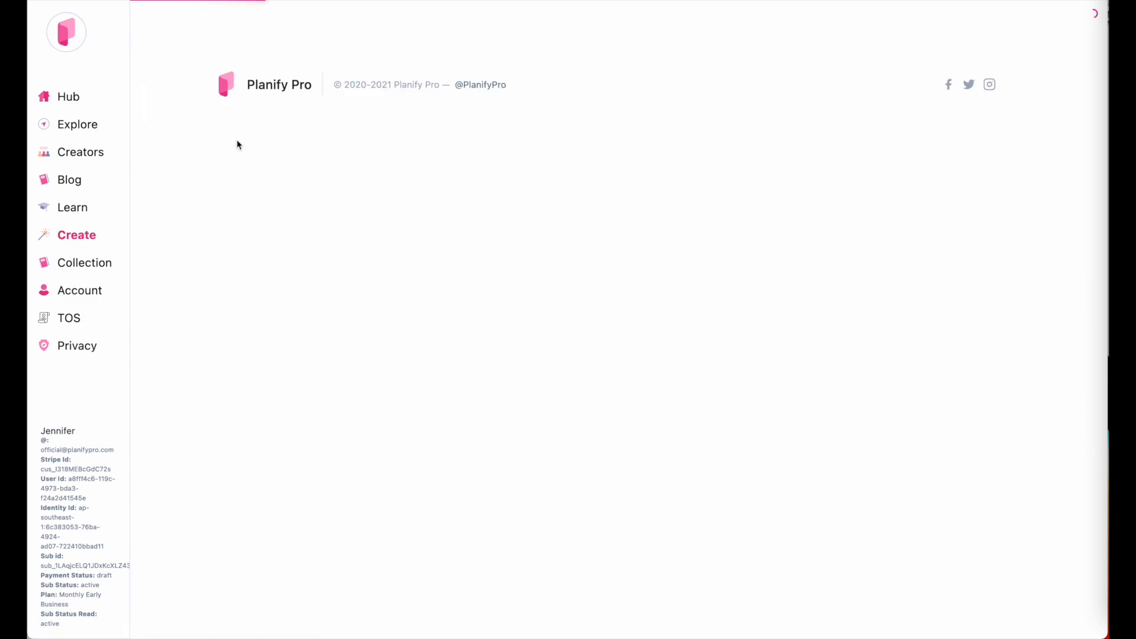
{"action": "left_click", "coordinate": [501, 388]}
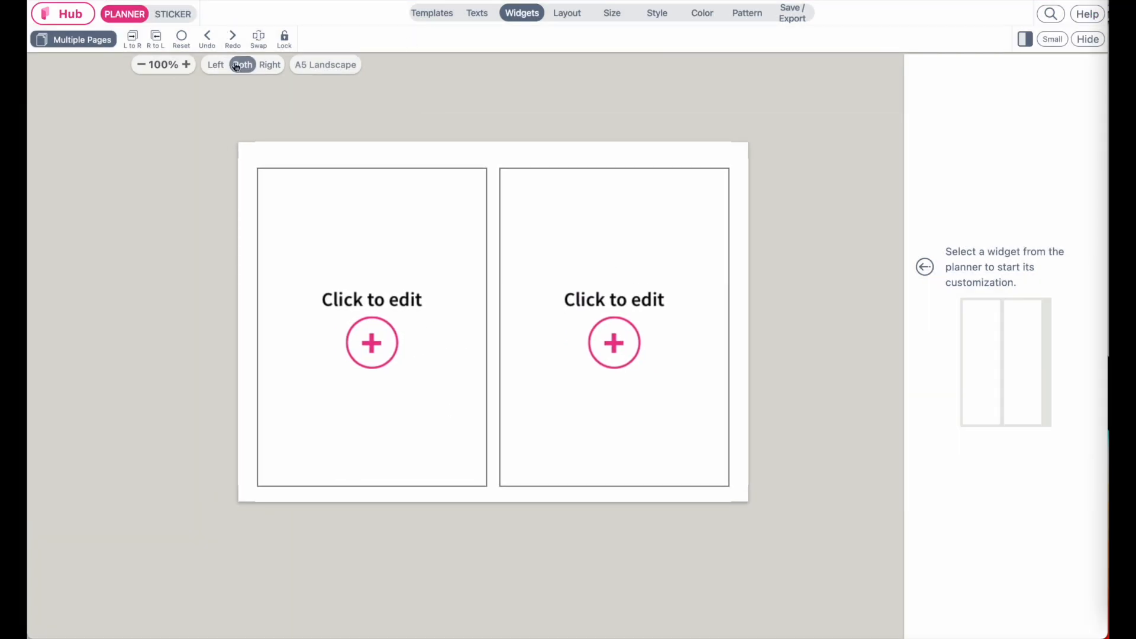
{"action": "left_click", "coordinate": [245, 70]}
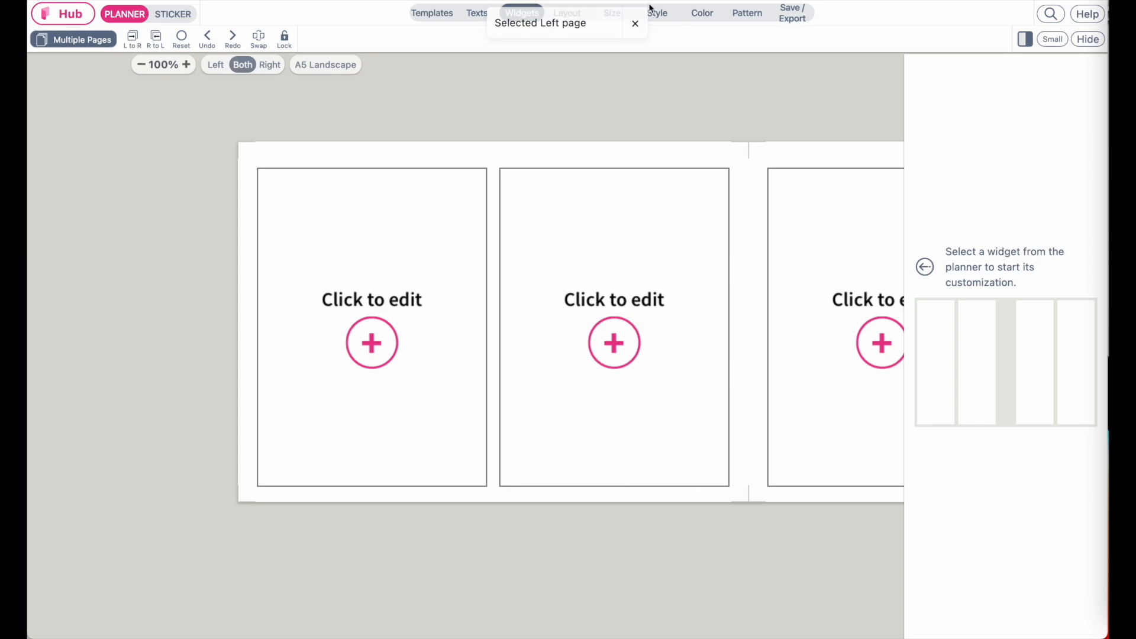
Step: Filter the ring binder and discbound page sizes with "lands" to review the landscape formats
{"action": "left_click", "coordinate": [613, 14]}
{"action": "left_click", "coordinate": [977, 96]}
{"action": "type", "text": "la"}
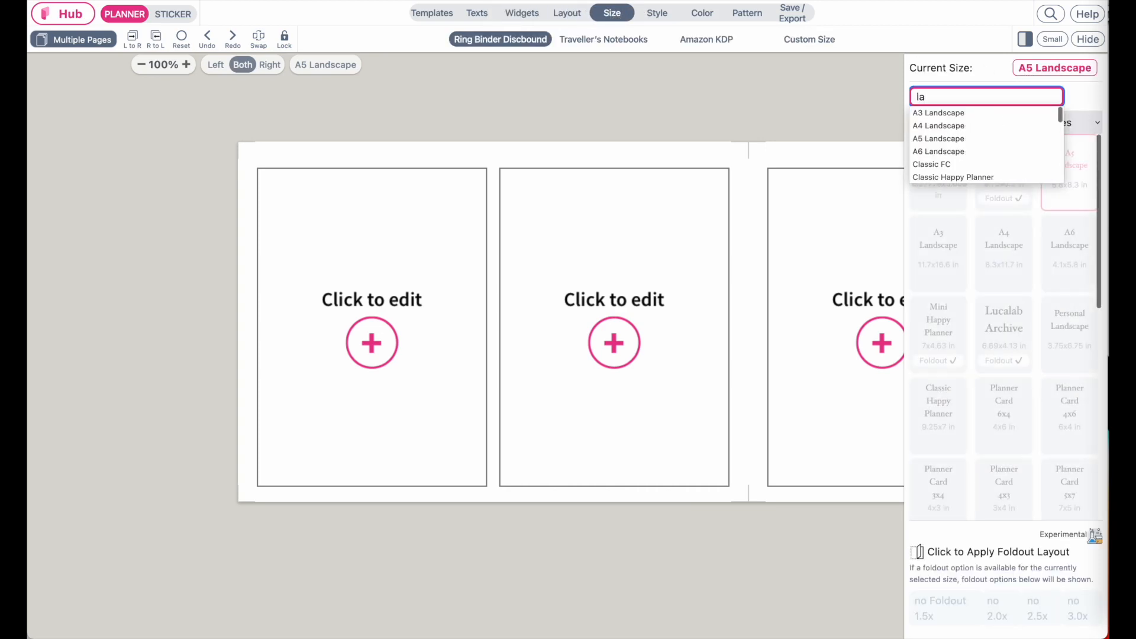
{"action": "type", "text": "nds"}
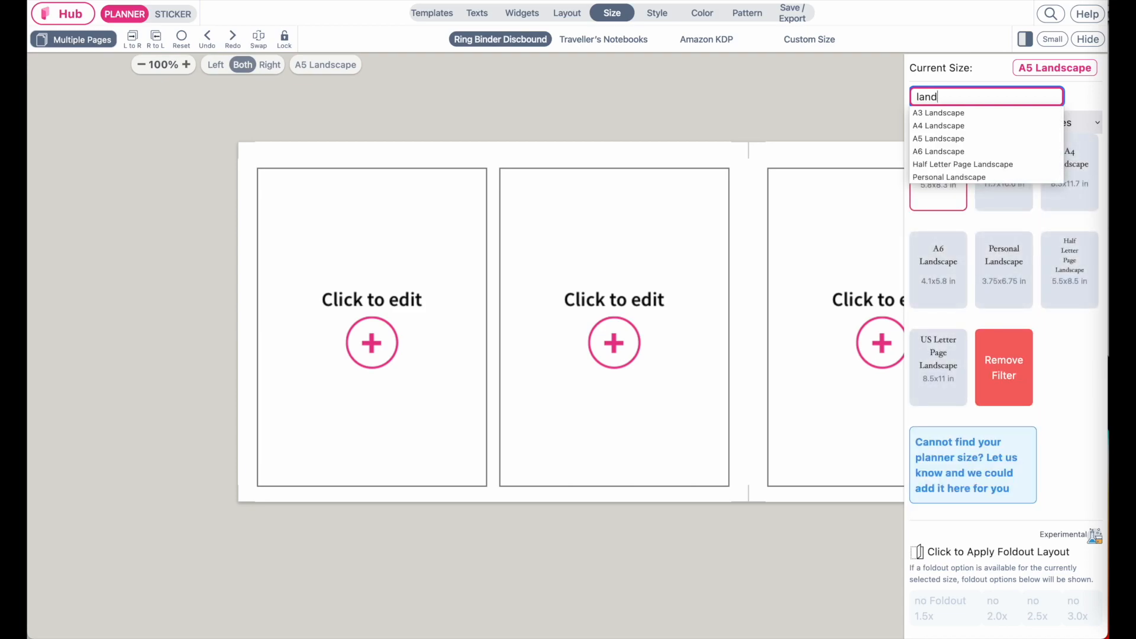
{"action": "left_click", "coordinate": [1062, 374]}
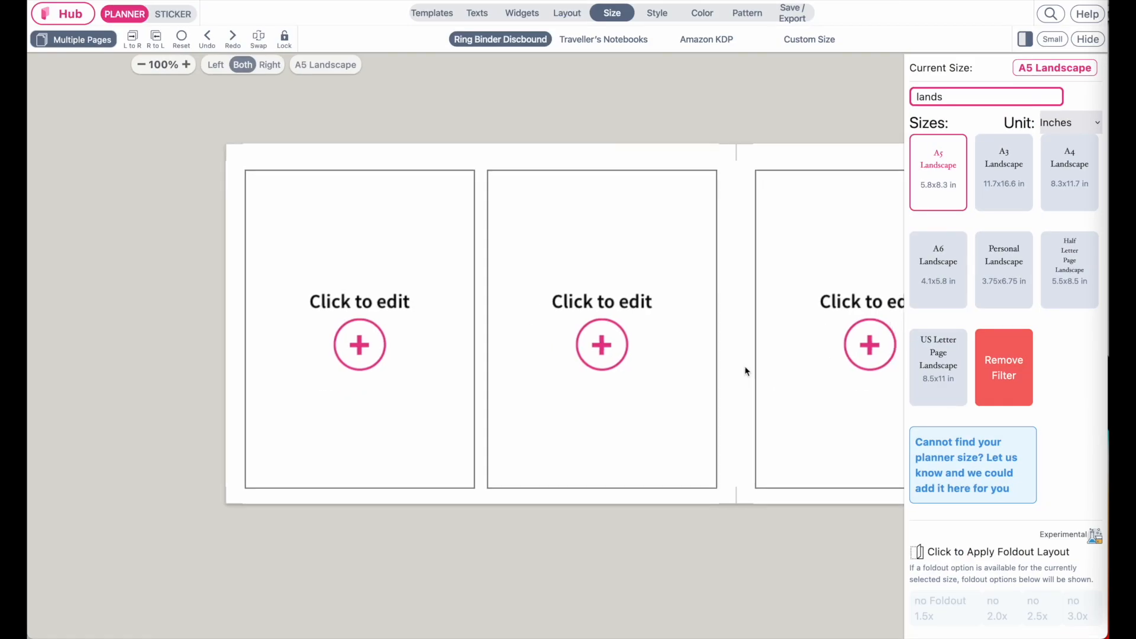
{"action": "scroll", "coordinate": [746, 371], "scroll_direction": "right", "scroll_amount": 2}
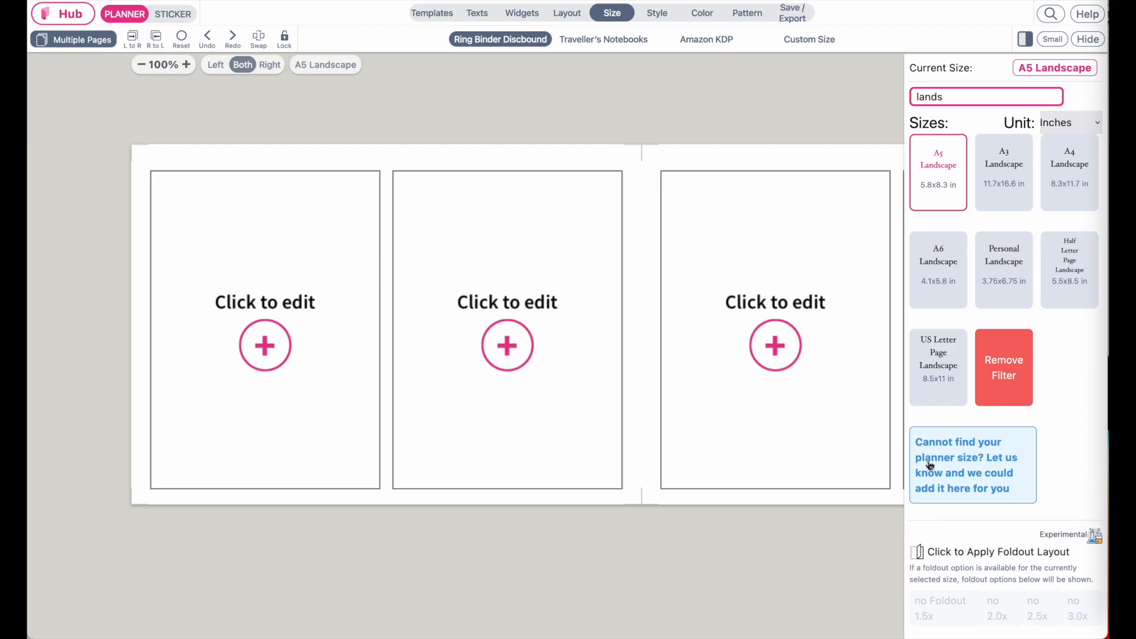
Step: Try the US Letter Page Landscape and A4 Landscape sizes, and set the planner back to A5 Landscape
{"action": "left_click", "coordinate": [938, 362]}
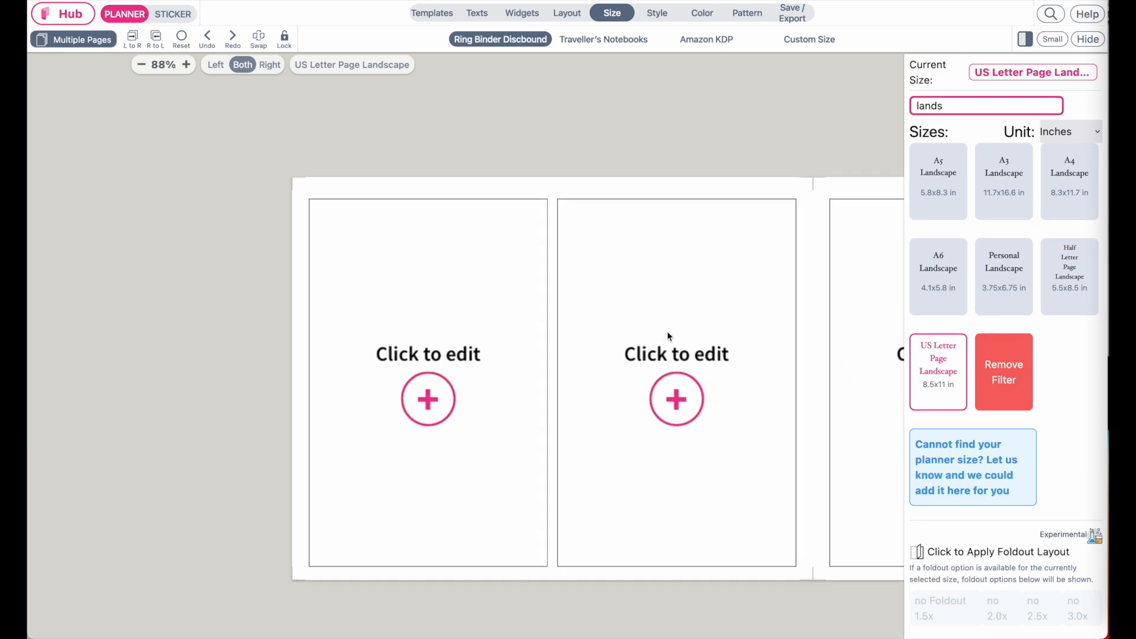
{"action": "left_click", "coordinate": [1062, 197]}
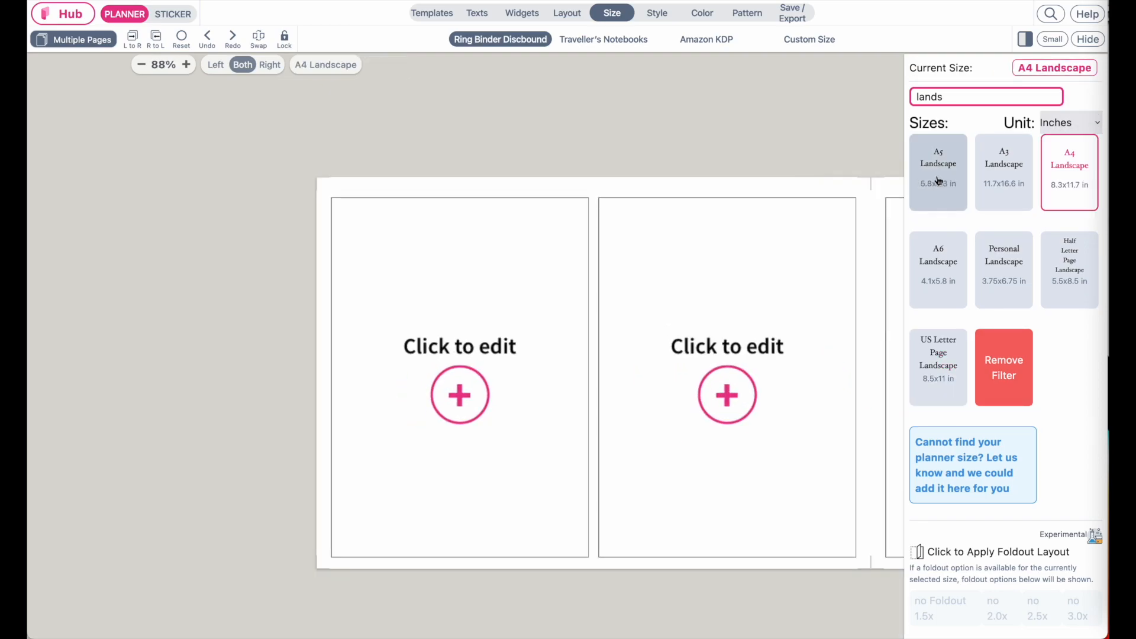
{"action": "left_click", "coordinate": [941, 181]}
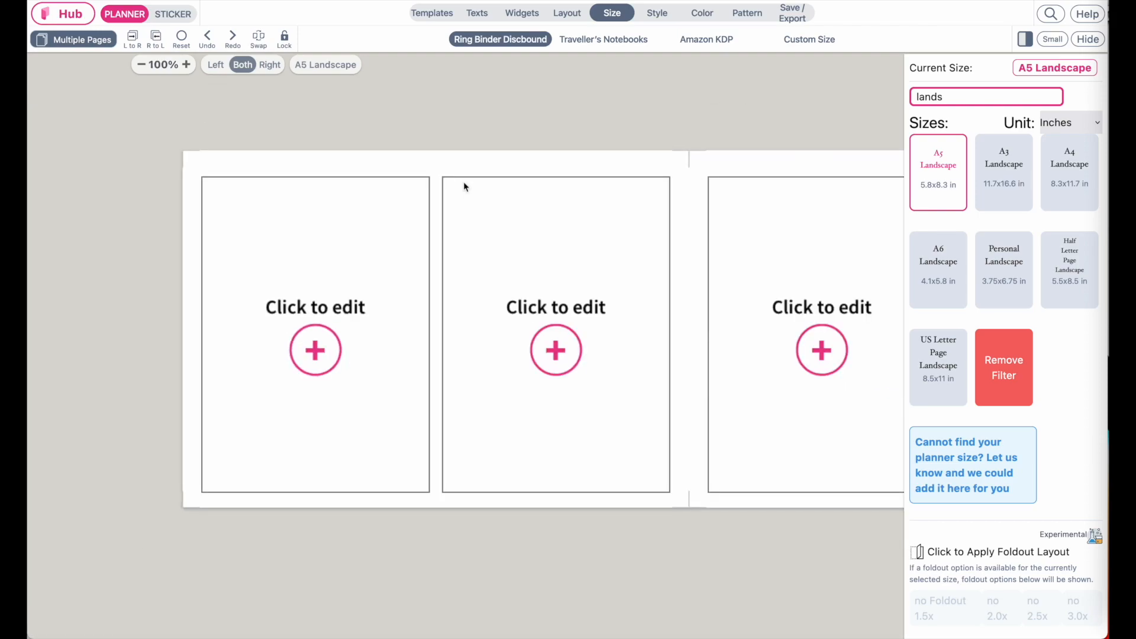
Step: Open the planner's layout grid for custom adjustment
{"action": "left_click", "coordinate": [558, 14]}
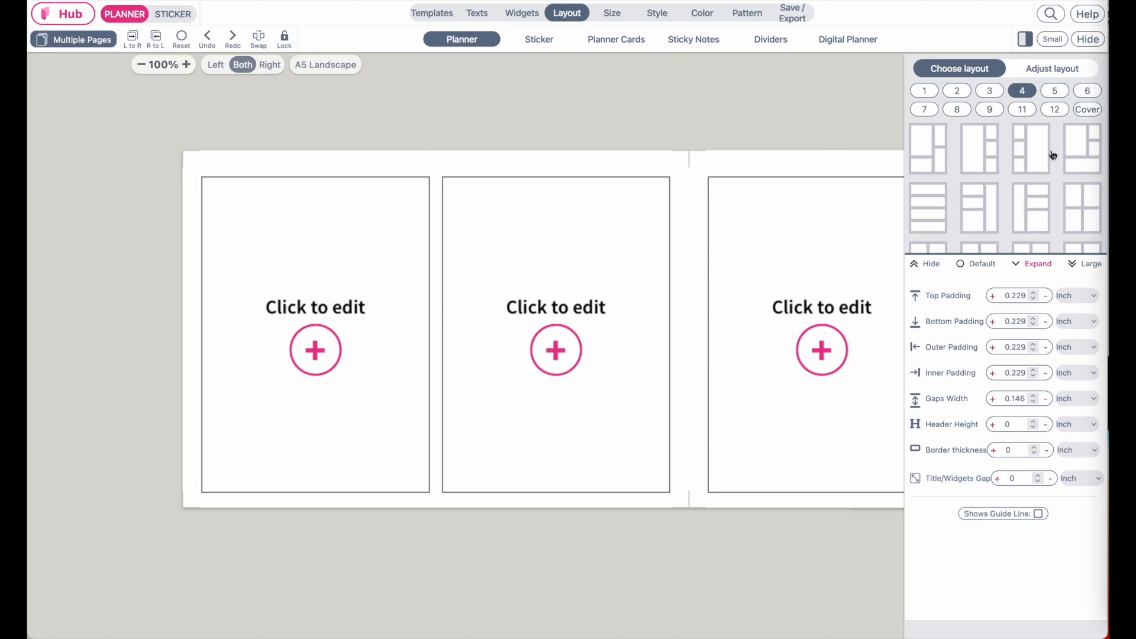
{"action": "left_click", "coordinate": [1063, 76]}
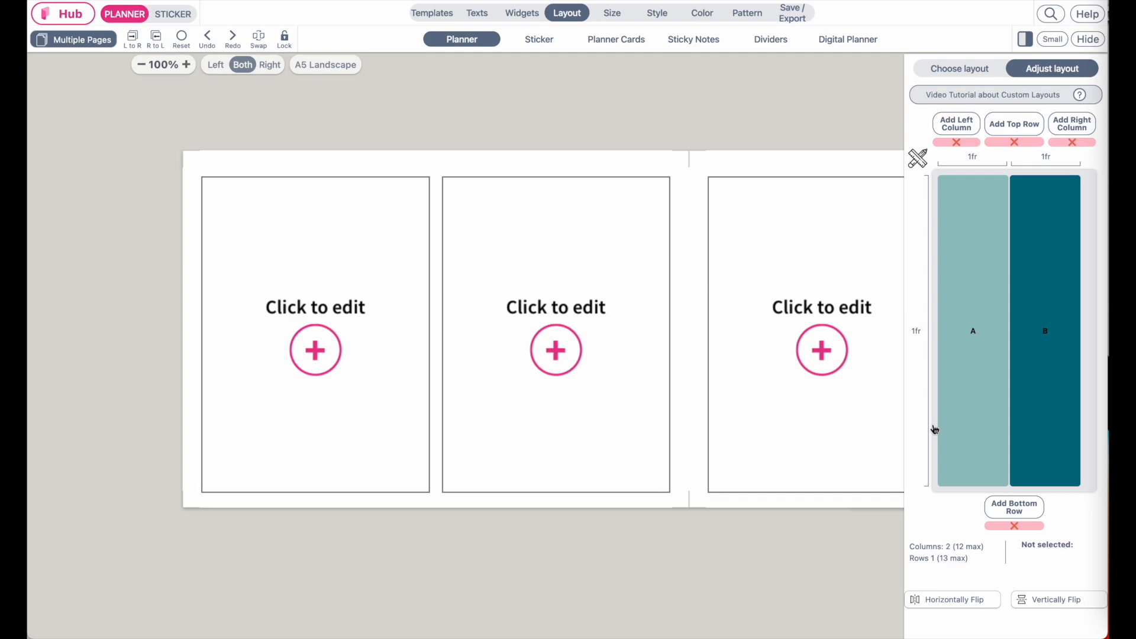
Step: Try adding a bottom row with two filled cells and a right column to the grid, and remove that row and column
{"action": "left_click", "coordinate": [1014, 507]}
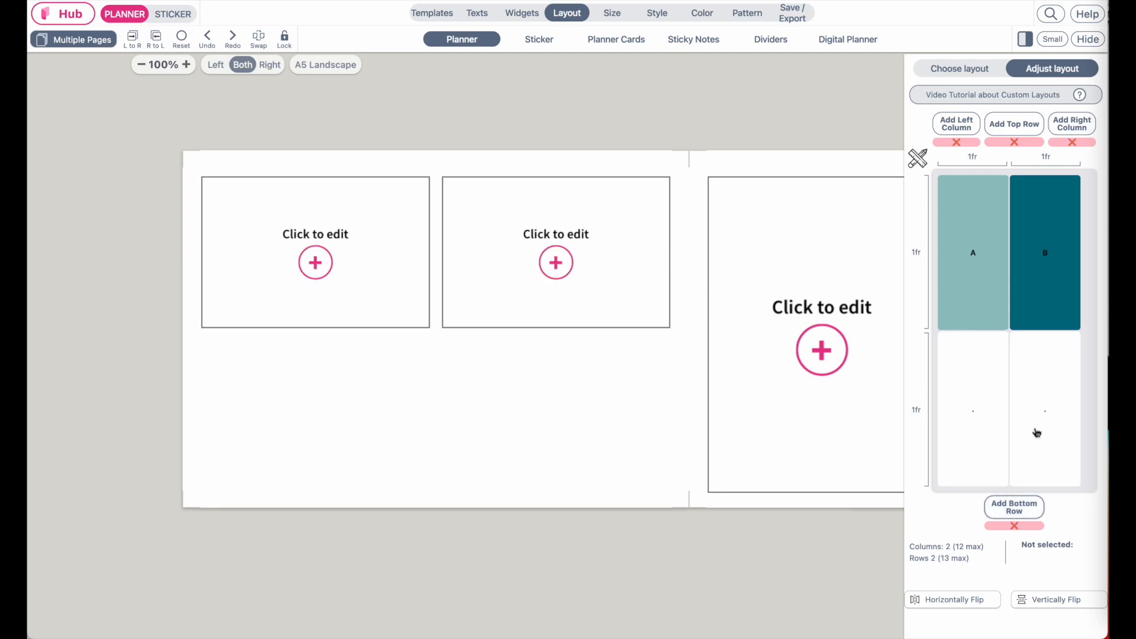
{"action": "left_click", "coordinate": [1040, 407]}
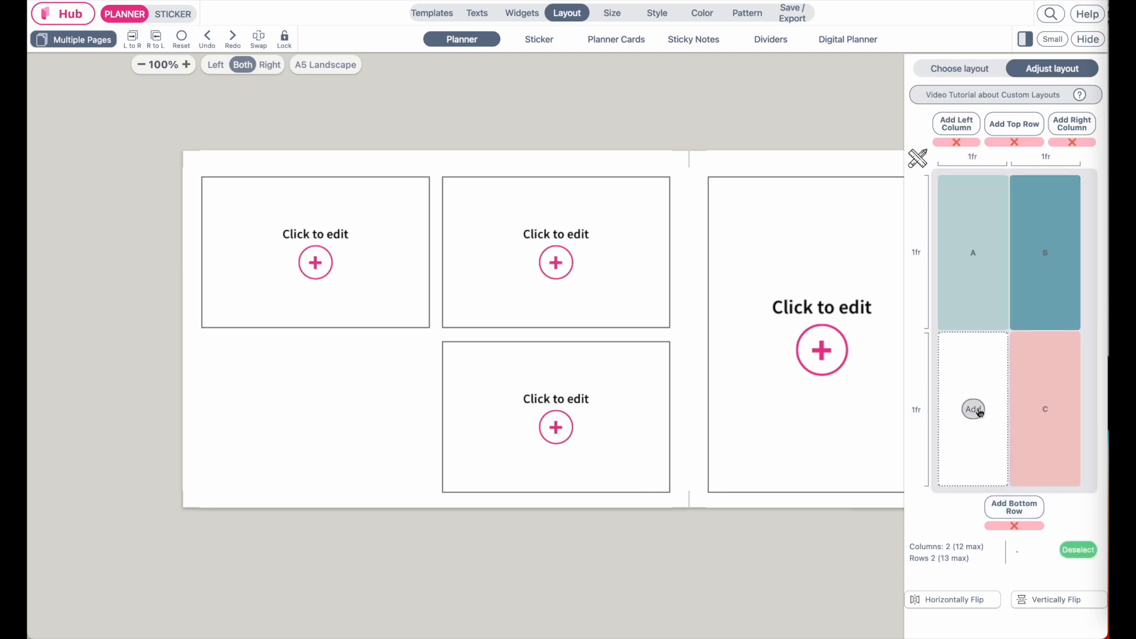
{"action": "left_click", "coordinate": [974, 409]}
{"action": "left_click", "coordinate": [1071, 125]}
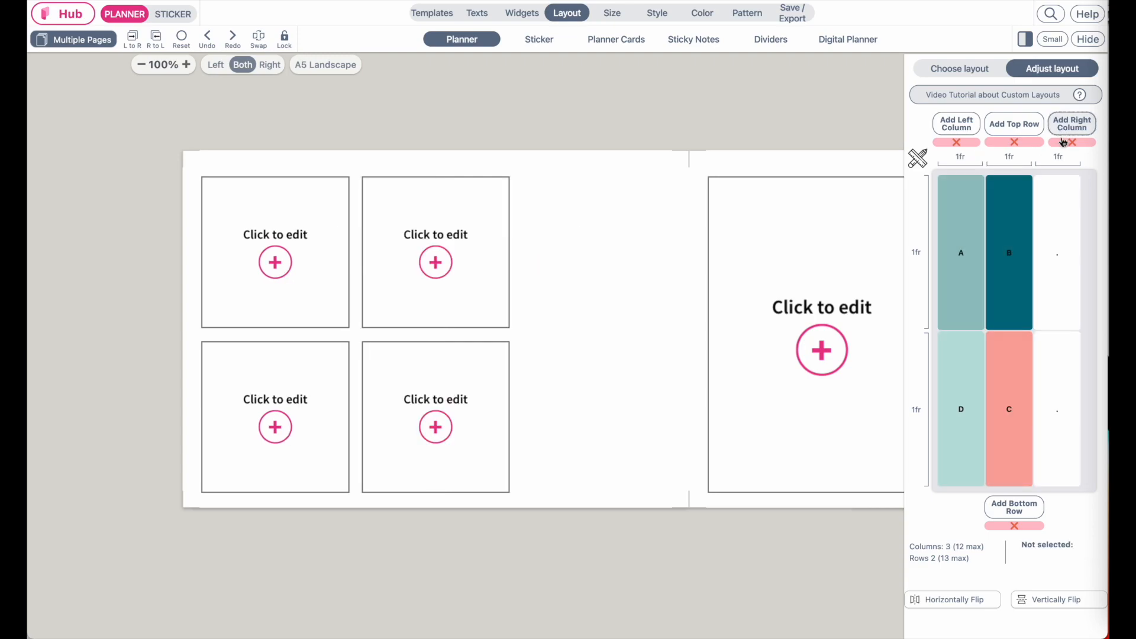
{"action": "left_click", "coordinate": [1063, 142]}
{"action": "left_click", "coordinate": [1014, 526]}
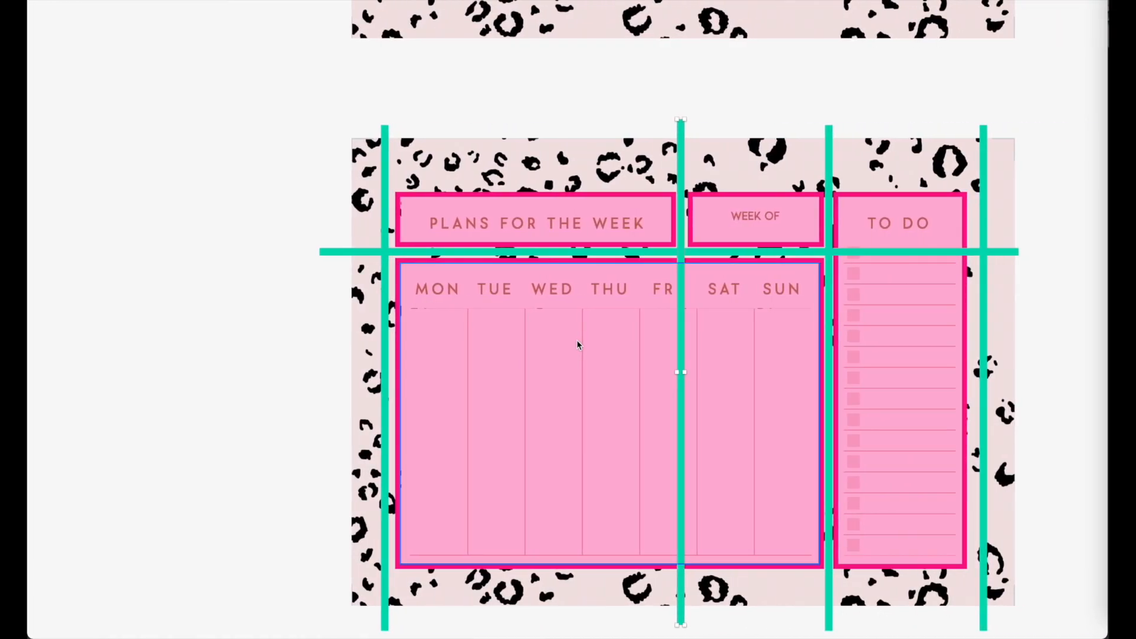
Step: Switch to the marked-up reference planner and examine how its guide lines divide the widgets into columns and rows
{"action": "scroll", "coordinate": [578, 345], "scroll_direction": "down", "scroll_amount": 3}
{"action": "scroll", "coordinate": [417, 205], "scroll_direction": "up", "scroll_amount": 5}
{"action": "scroll", "coordinate": [416, 205], "scroll_direction": "down", "scroll_amount": 4}
{"action": "scroll", "coordinate": [565, 275], "scroll_direction": "up", "scroll_amount": 4}
{"action": "scroll", "coordinate": [566, 275], "scroll_direction": "right", "scroll_amount": 1}
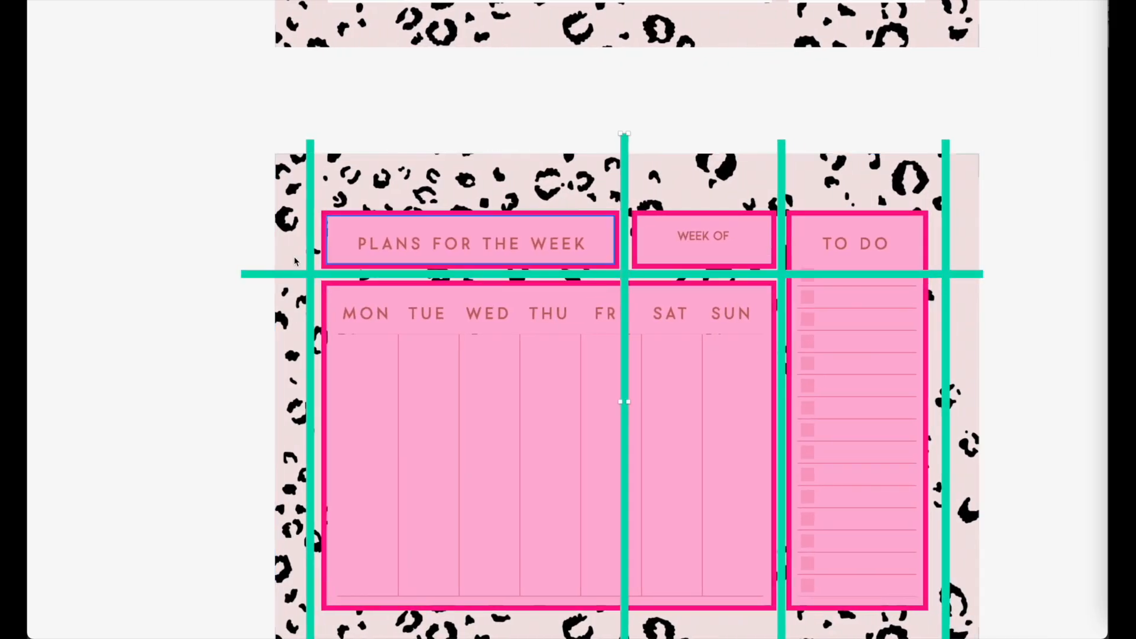
{"action": "scroll", "coordinate": [261, 307], "scroll_direction": "down", "scroll_amount": 1}
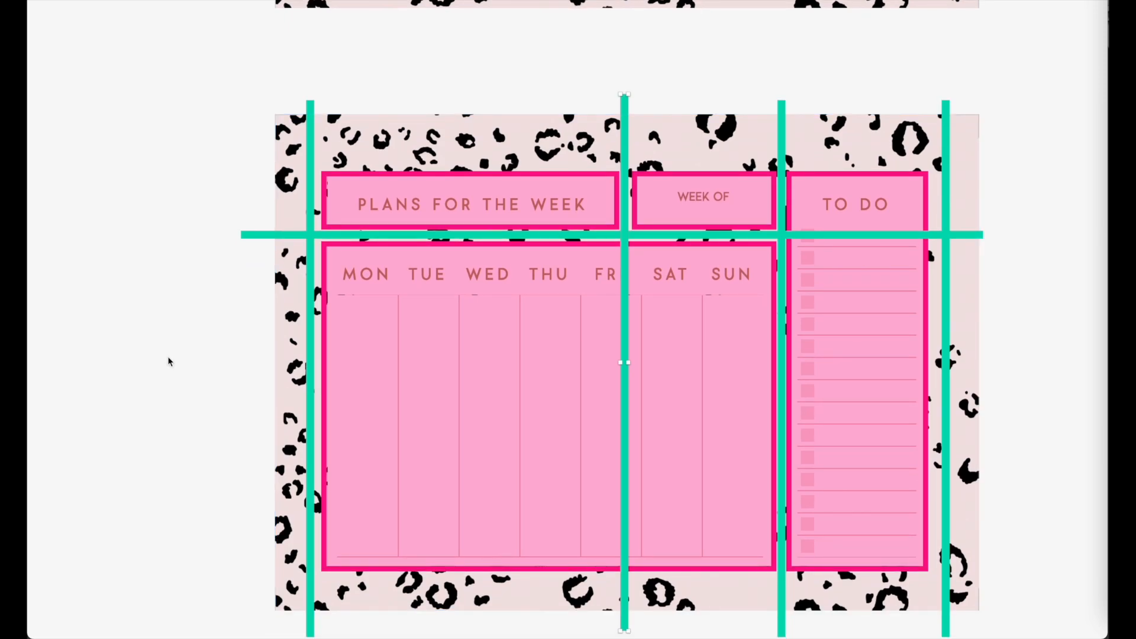
{"action": "scroll", "coordinate": [168, 361], "scroll_direction": "up", "scroll_amount": 1}
{"action": "scroll", "coordinate": [168, 361], "scroll_direction": "right", "scroll_amount": 1}
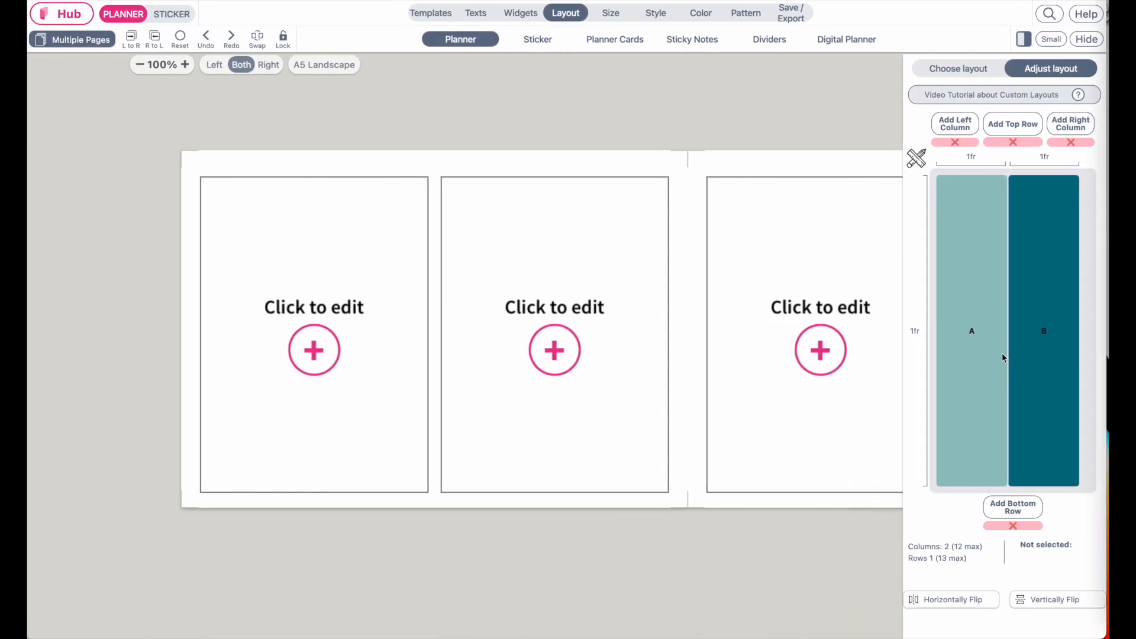
{"action": "left_click", "coordinate": [1071, 123]}
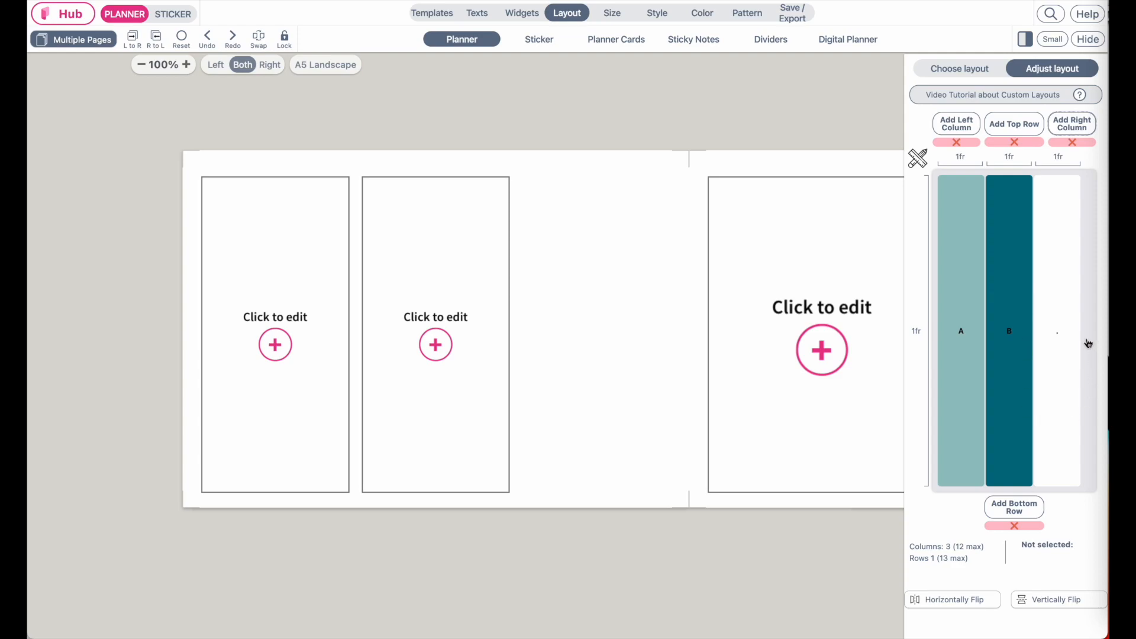
{"action": "left_click", "coordinate": [1076, 147]}
{"action": "left_click", "coordinate": [1084, 148]}
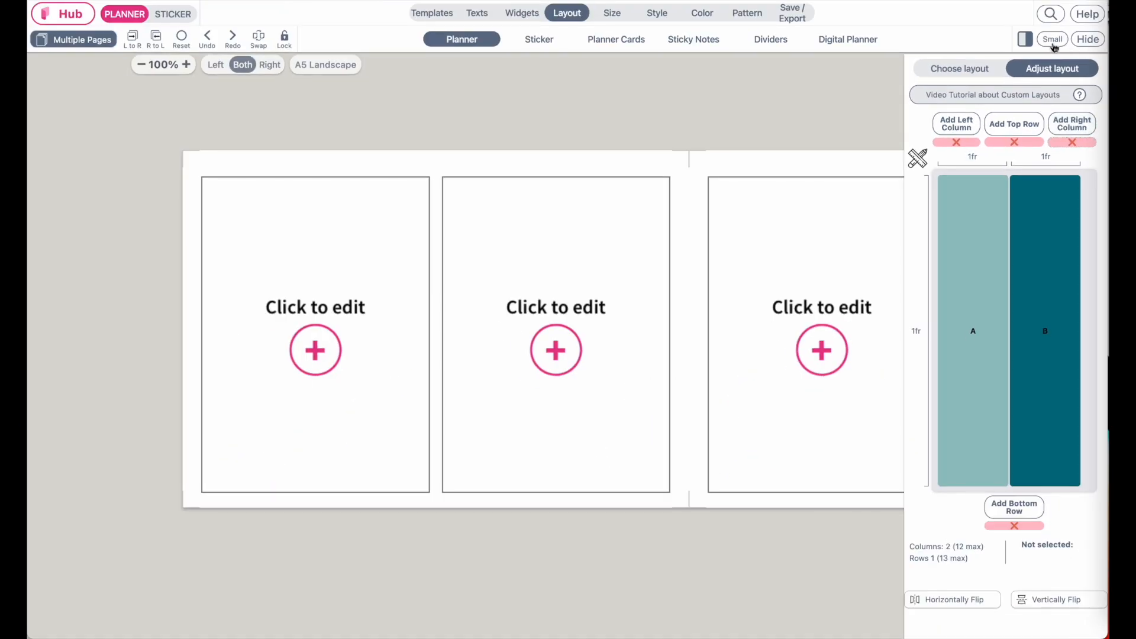
Step: Enlarge the side panel, add a right column to the layout grid and fill it with a new widget area
{"action": "left_click", "coordinate": [1054, 41]}
{"action": "left_click", "coordinate": [1066, 126]}
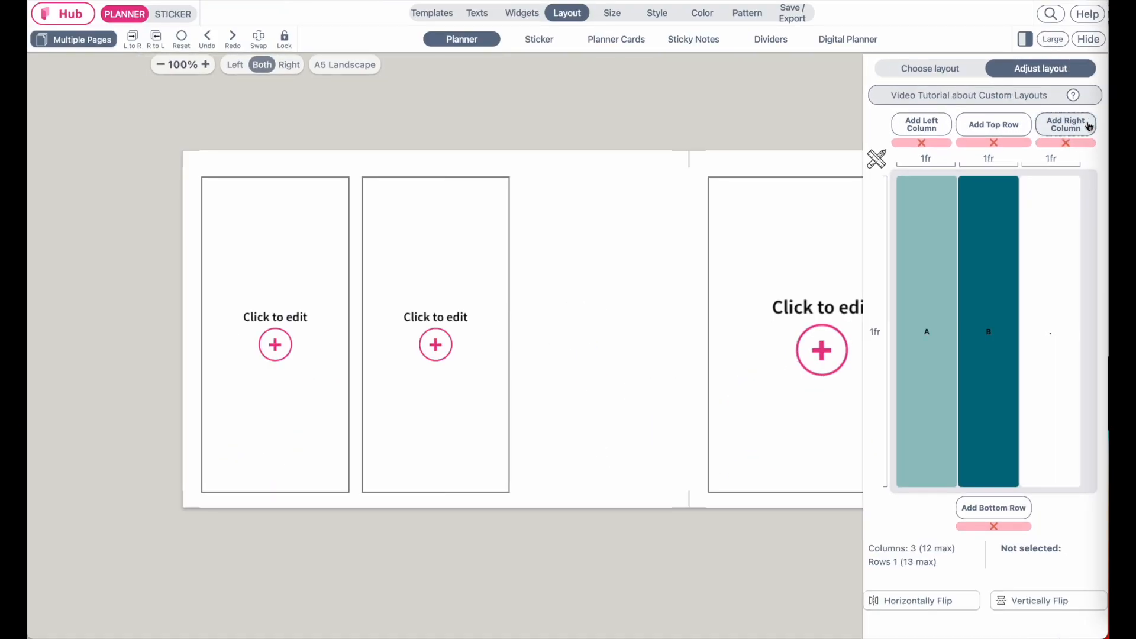
{"action": "left_click", "coordinate": [1054, 355]}
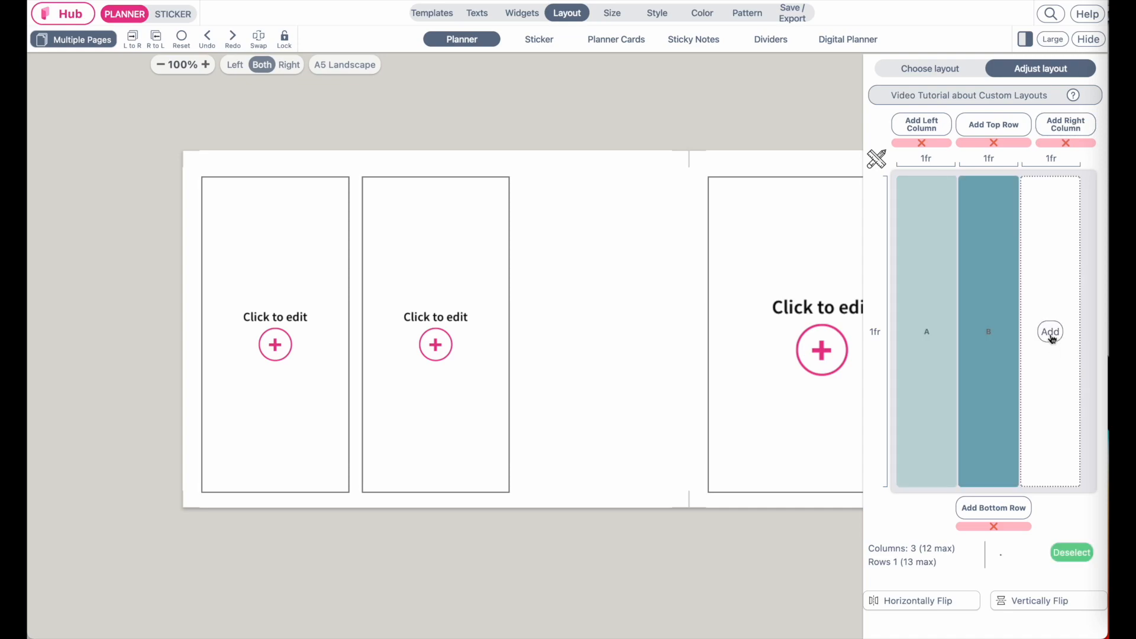
{"action": "left_click", "coordinate": [1051, 334]}
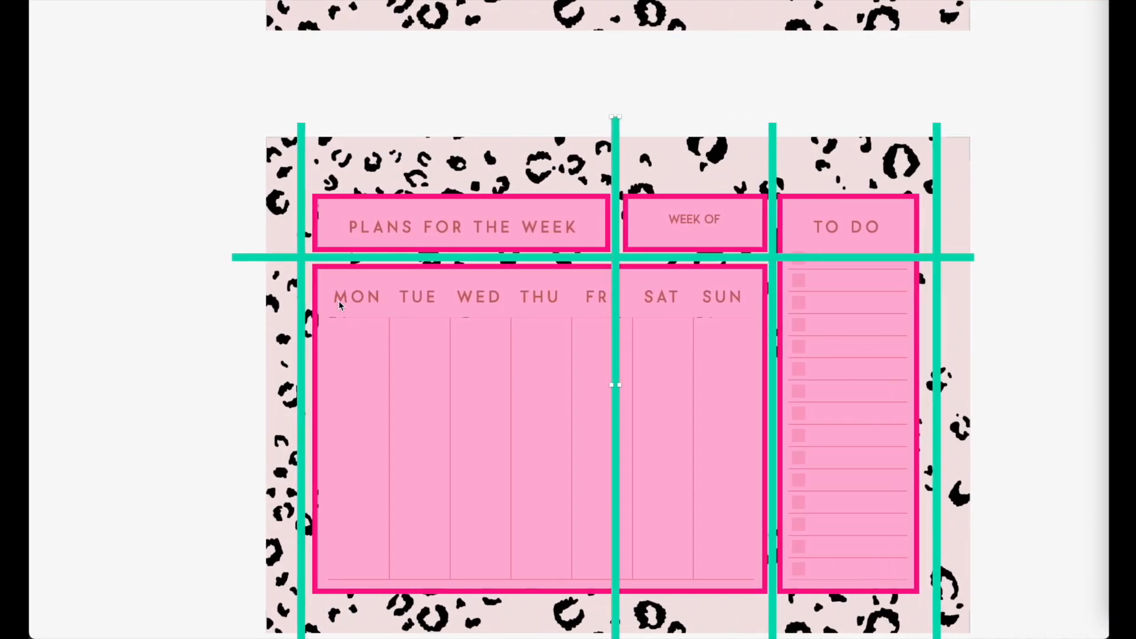
Step: Check the reference planner's horizontal division and add a bottom row to the three-column layout grid
{"action": "scroll", "coordinate": [270, 285], "scroll_direction": "down", "scroll_amount": 1}
{"action": "scroll", "coordinate": [271, 284], "scroll_direction": "left", "scroll_amount": 1}
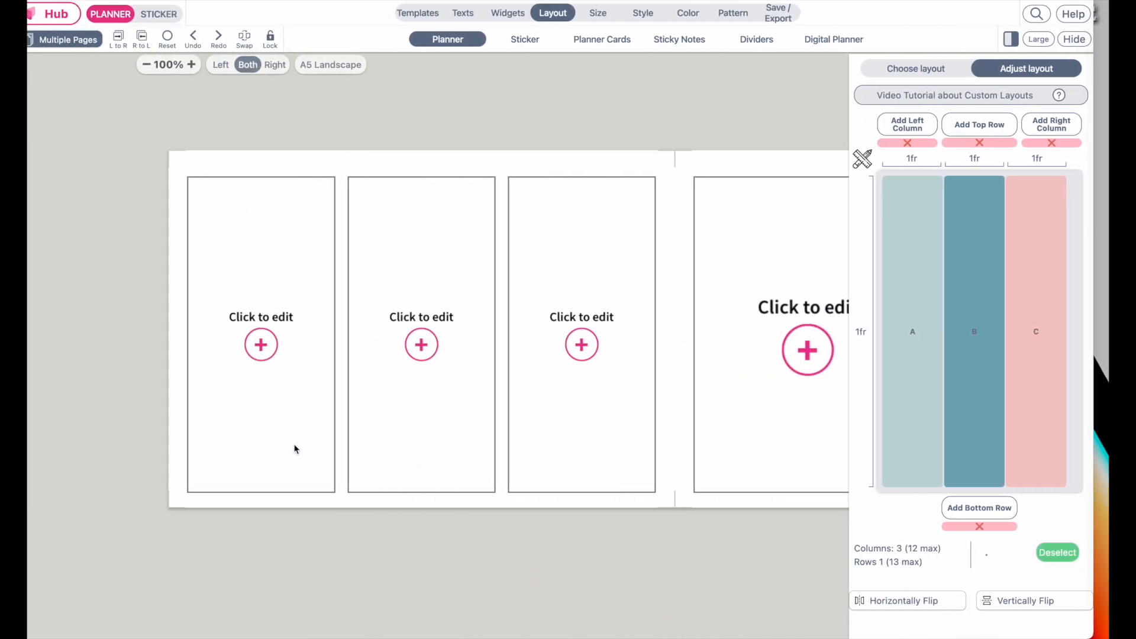
{"action": "left_click", "coordinate": [979, 507]}
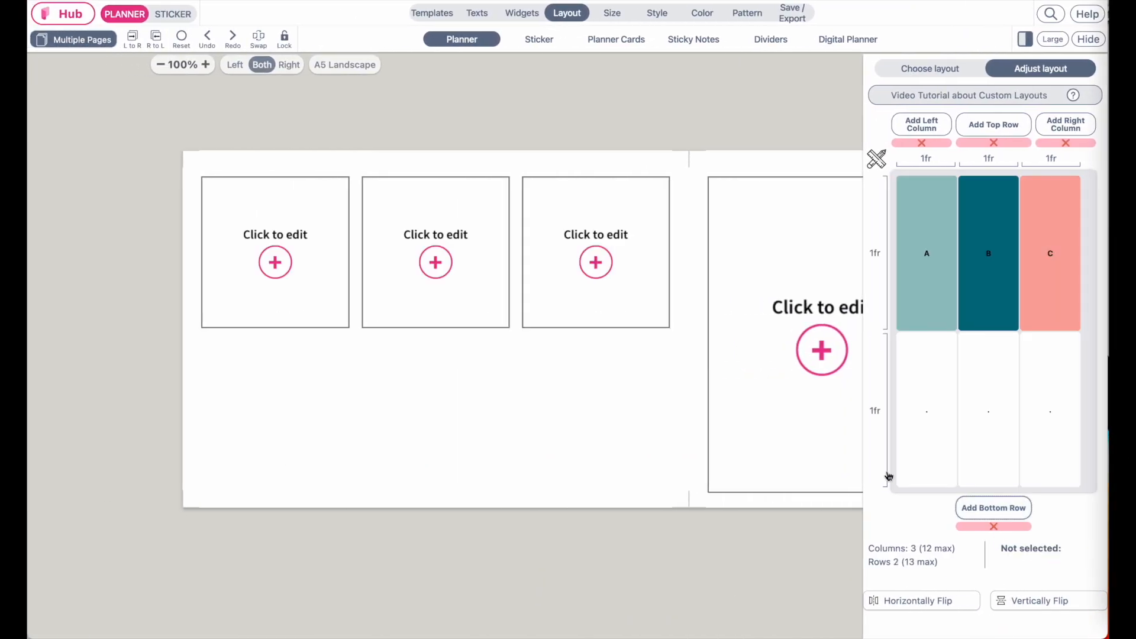
Step: Fill the three empty cells of the bottom grid row with separate widget areas
{"action": "left_click", "coordinate": [926, 416]}
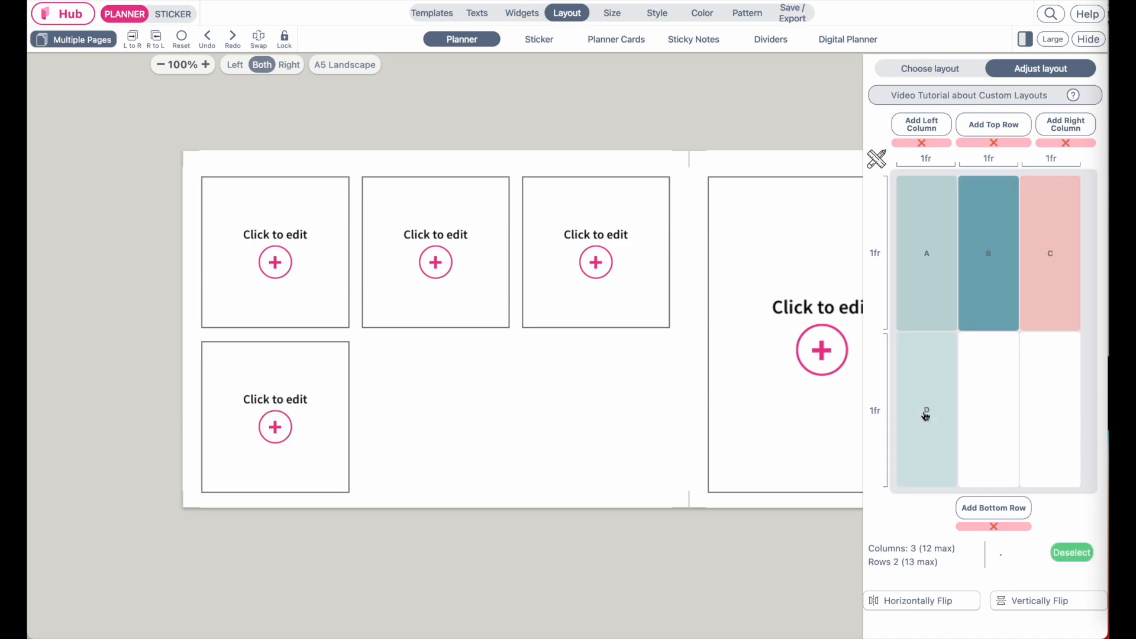
{"action": "left_click", "coordinate": [984, 413]}
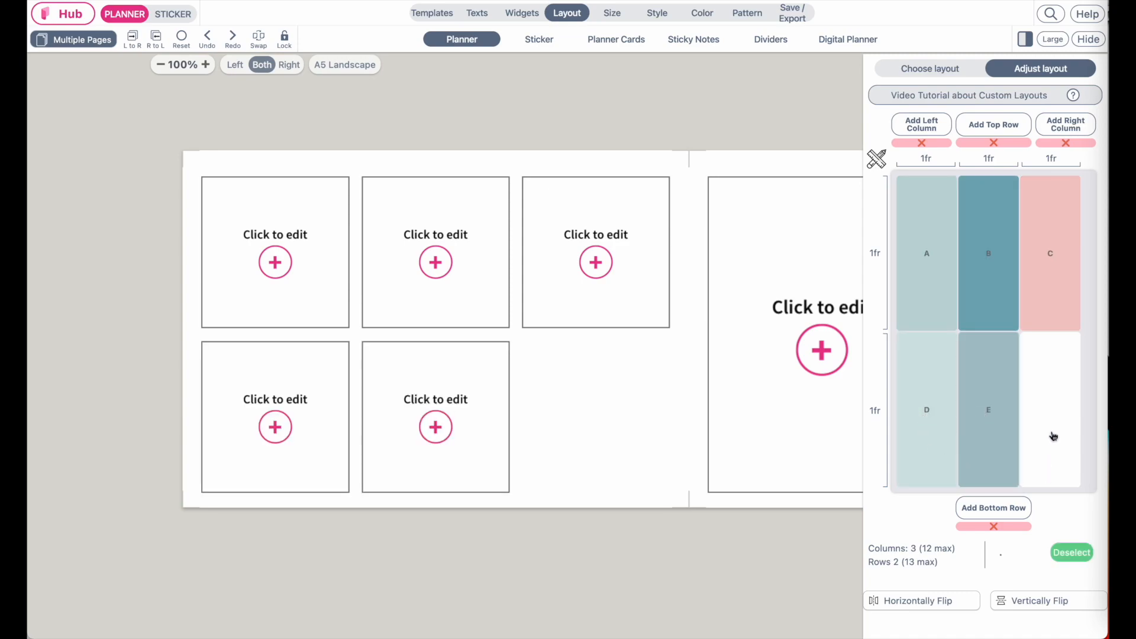
{"action": "left_click", "coordinate": [1051, 411]}
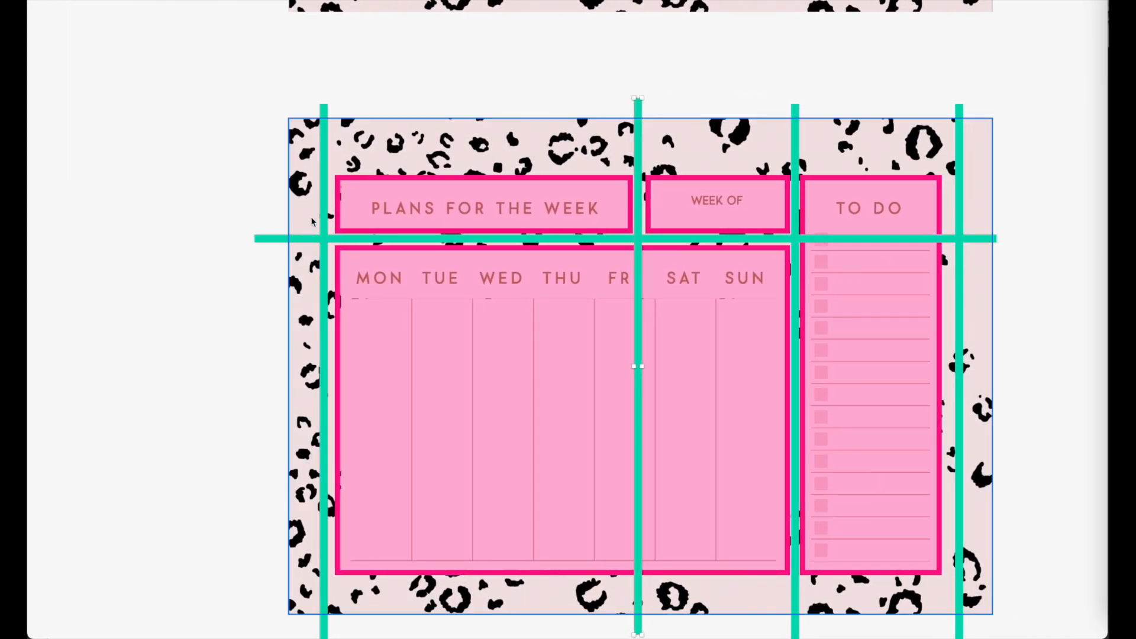
Step: Switch to the marked-up reference planner and move all green guide lines off it to clear the view of its widget areas
{"action": "left_click_drag", "start_coordinate": [321, 210], "coordinate": [180, 221]}
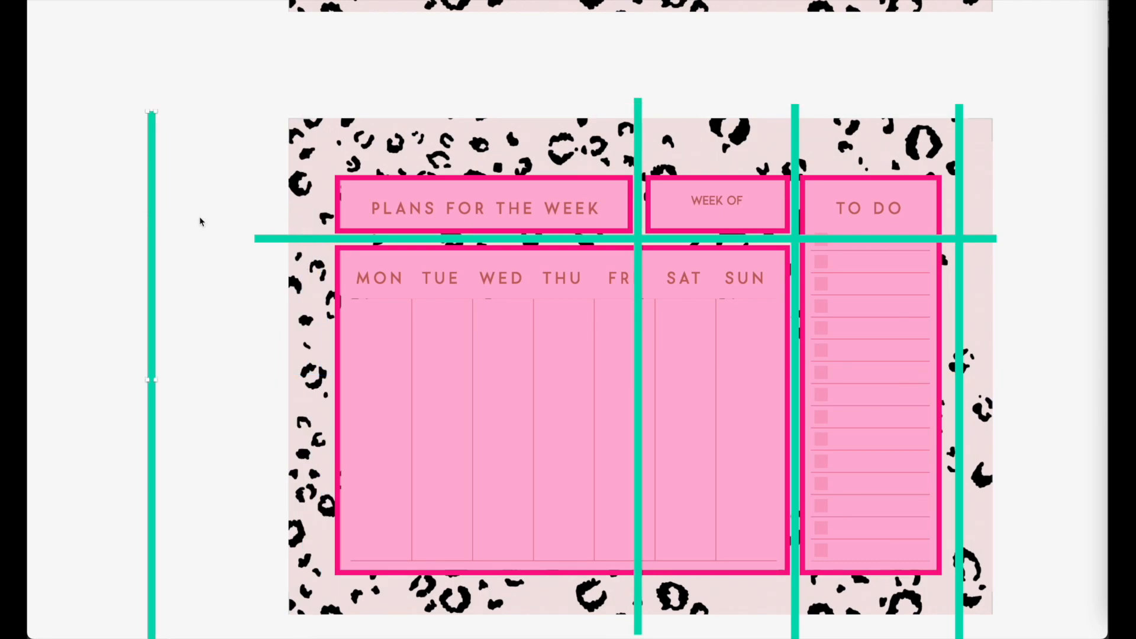
{"action": "left_click_drag", "start_coordinate": [268, 239], "coordinate": [230, 635]}
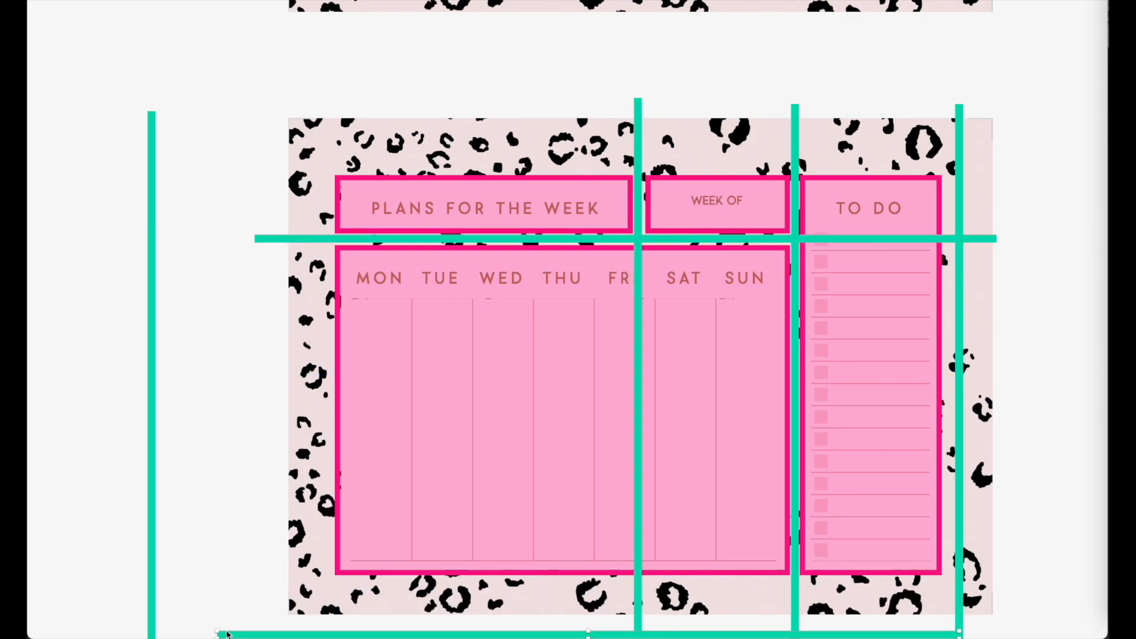
{"action": "left_click_drag", "start_coordinate": [638, 274], "coordinate": [1045, 361]}
{"action": "left_click", "coordinate": [739, 238]}
{"action": "left_click_drag", "start_coordinate": [739, 238], "coordinate": [740, 55]}
{"action": "left_click_drag", "start_coordinate": [799, 155], "coordinate": [1096, 147]}
{"action": "left_click", "coordinate": [953, 163]}
{"action": "left_click_drag", "start_coordinate": [954, 163], "coordinate": [1089, 157]}
{"action": "left_click", "coordinate": [675, 380]}
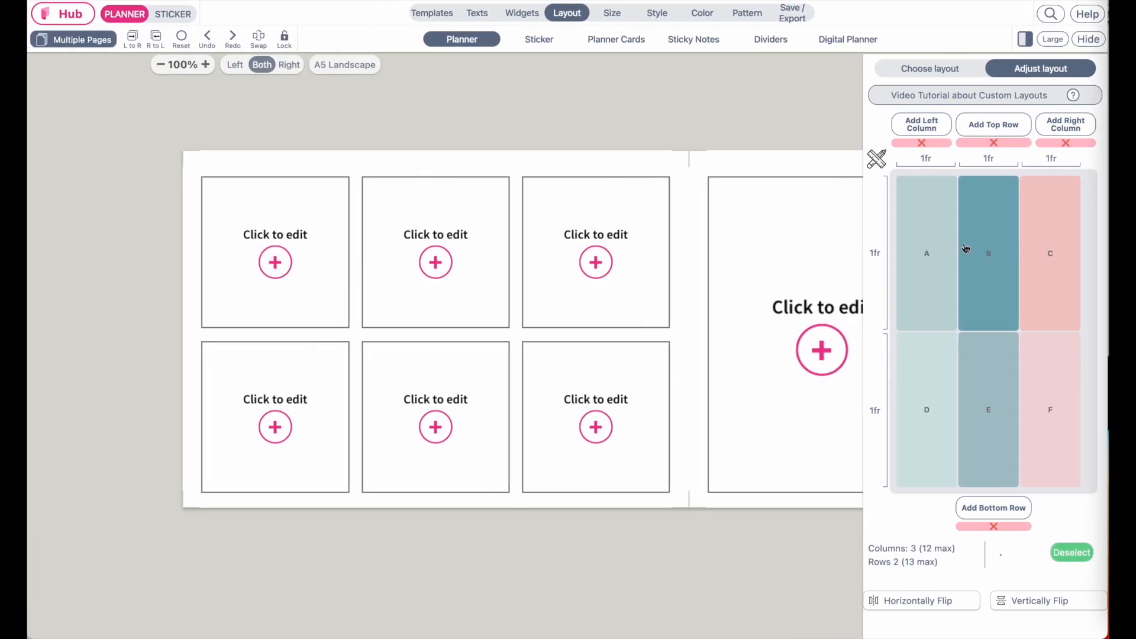
Step: Back in the layout grid, remove area F and extend area C down over the freed cell
{"action": "left_click", "coordinate": [1063, 278]}
{"action": "left_click", "coordinate": [1060, 364]}
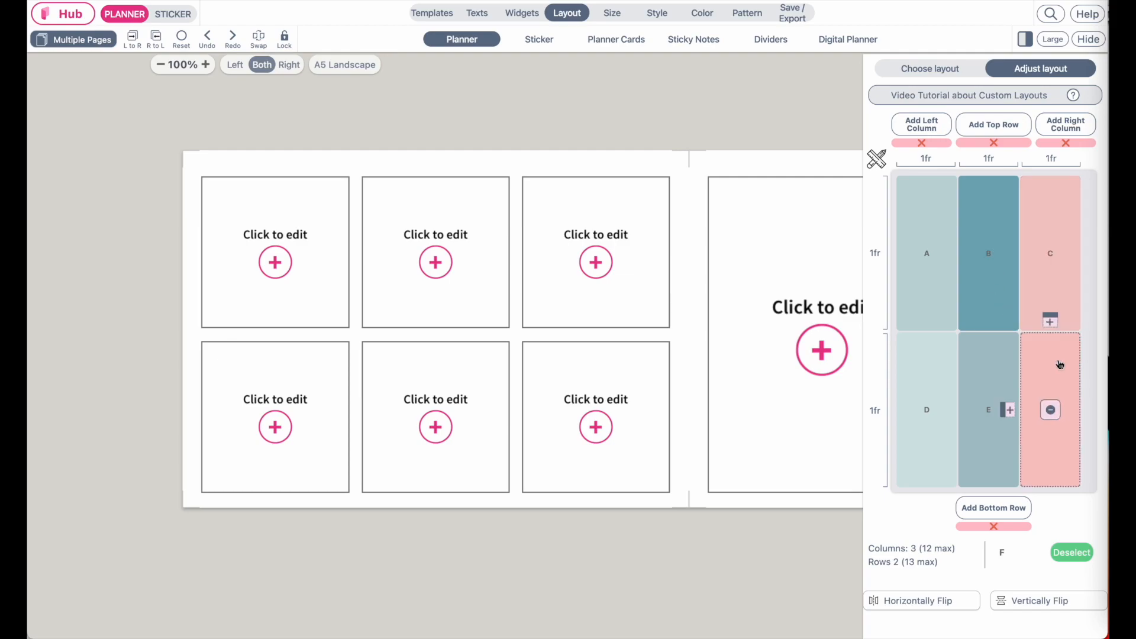
{"action": "left_click", "coordinate": [1064, 242]}
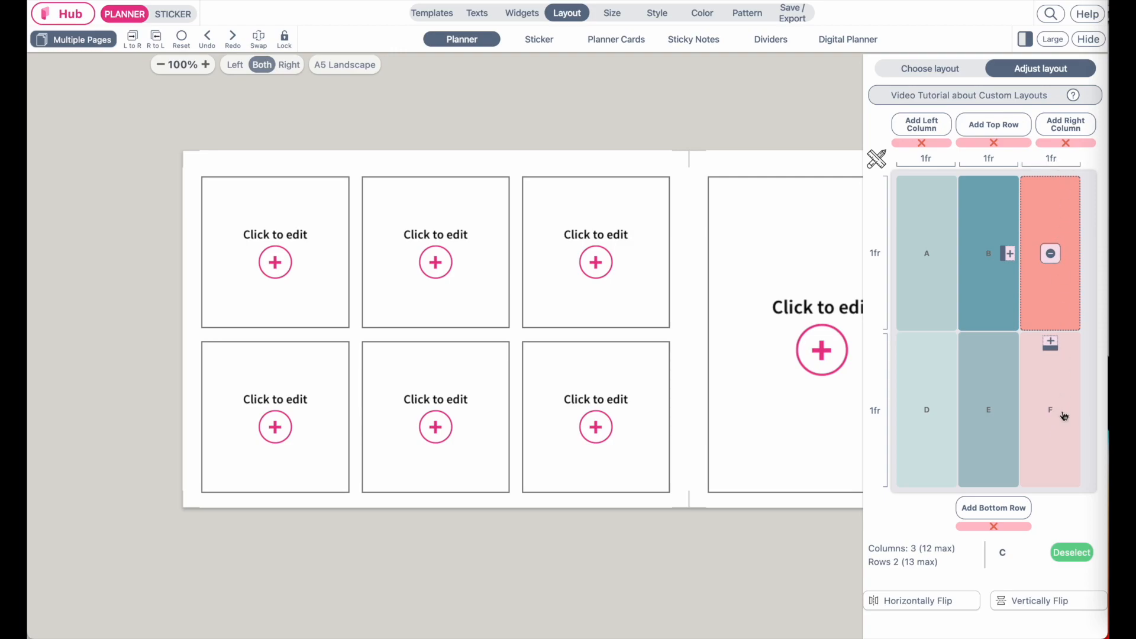
{"action": "left_click", "coordinate": [1063, 441]}
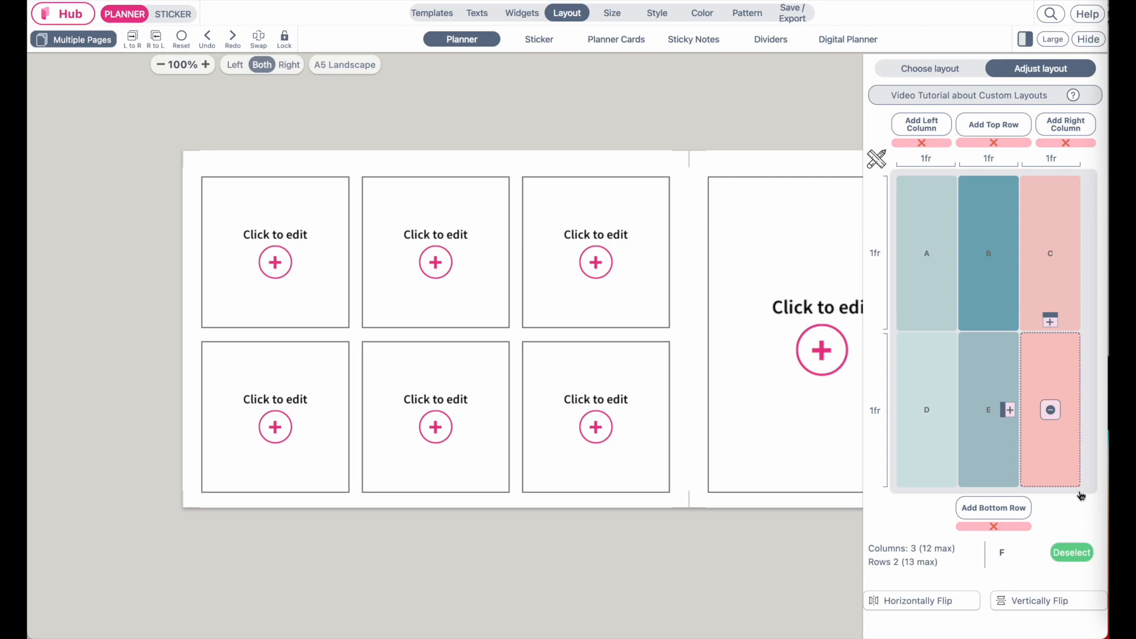
{"action": "left_click", "coordinate": [1066, 261]}
{"action": "left_click", "coordinate": [1051, 411]}
{"action": "left_click", "coordinate": [1063, 301]}
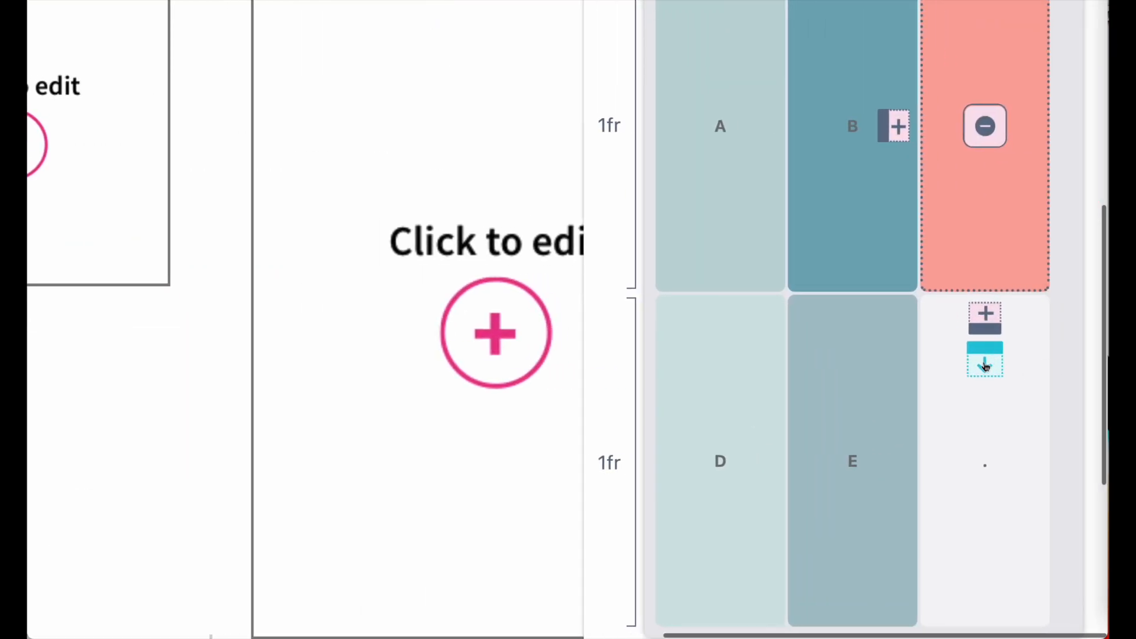
{"action": "left_click", "coordinate": [989, 373]}
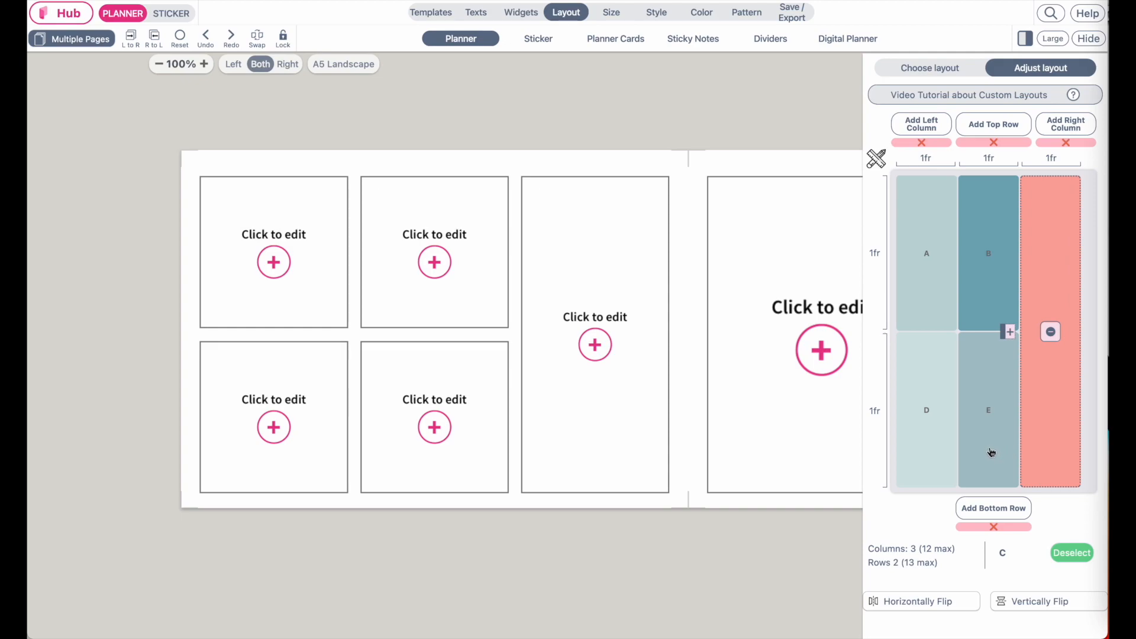
Step: Remove area E from the grid and extend area D across the freed cell beside it
{"action": "left_click", "coordinate": [992, 446]}
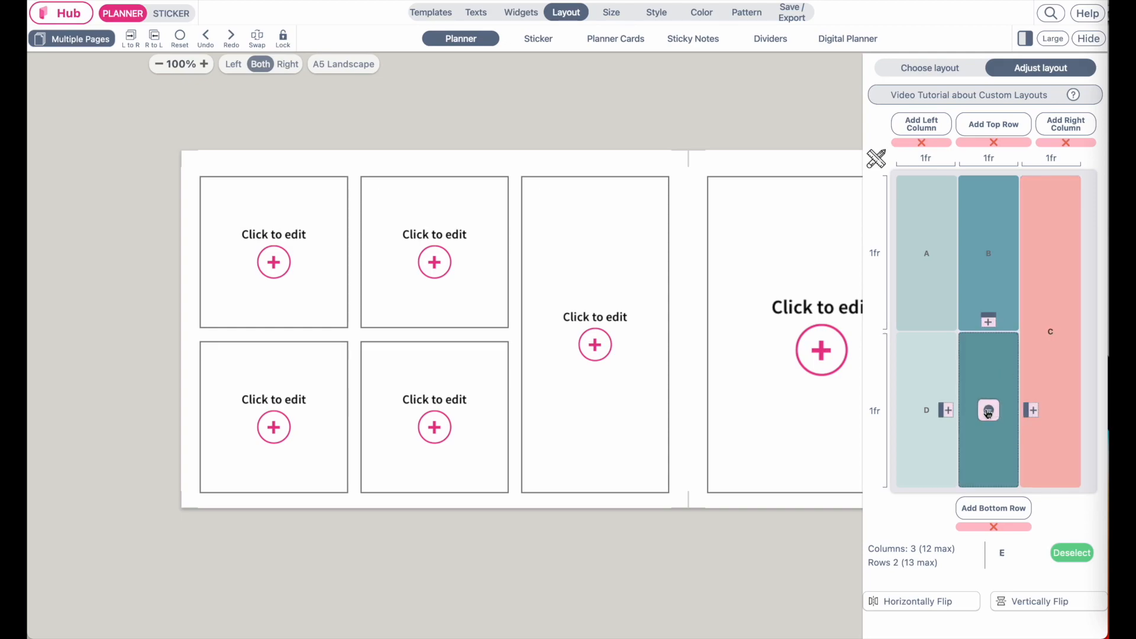
{"action": "left_click", "coordinate": [988, 411]}
{"action": "left_click", "coordinate": [909, 465]}
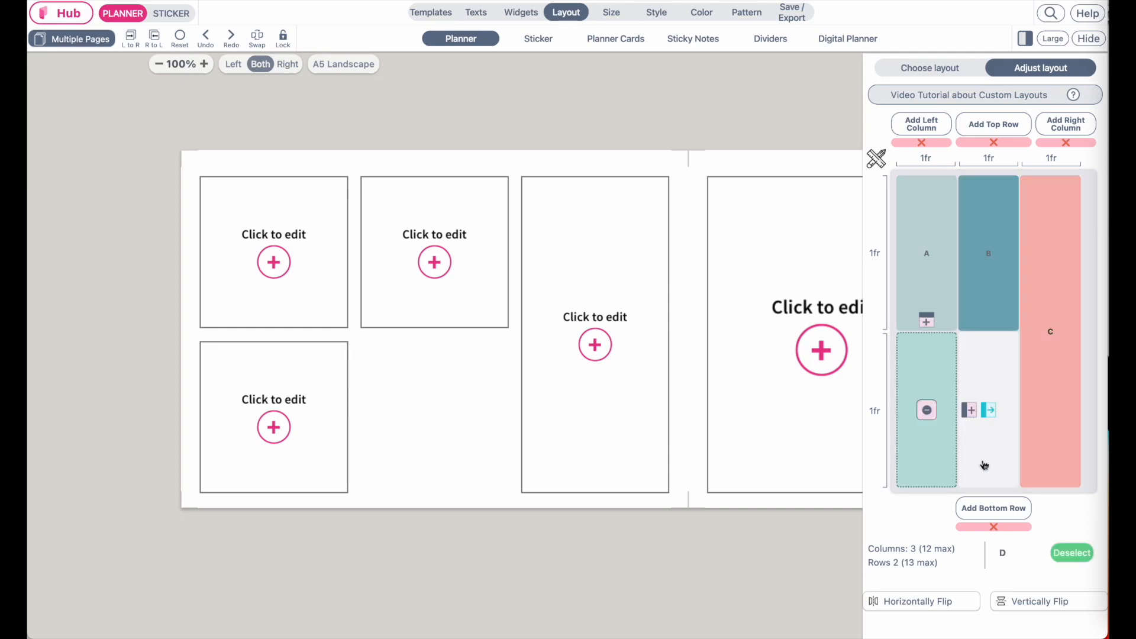
{"action": "left_click", "coordinate": [994, 413]}
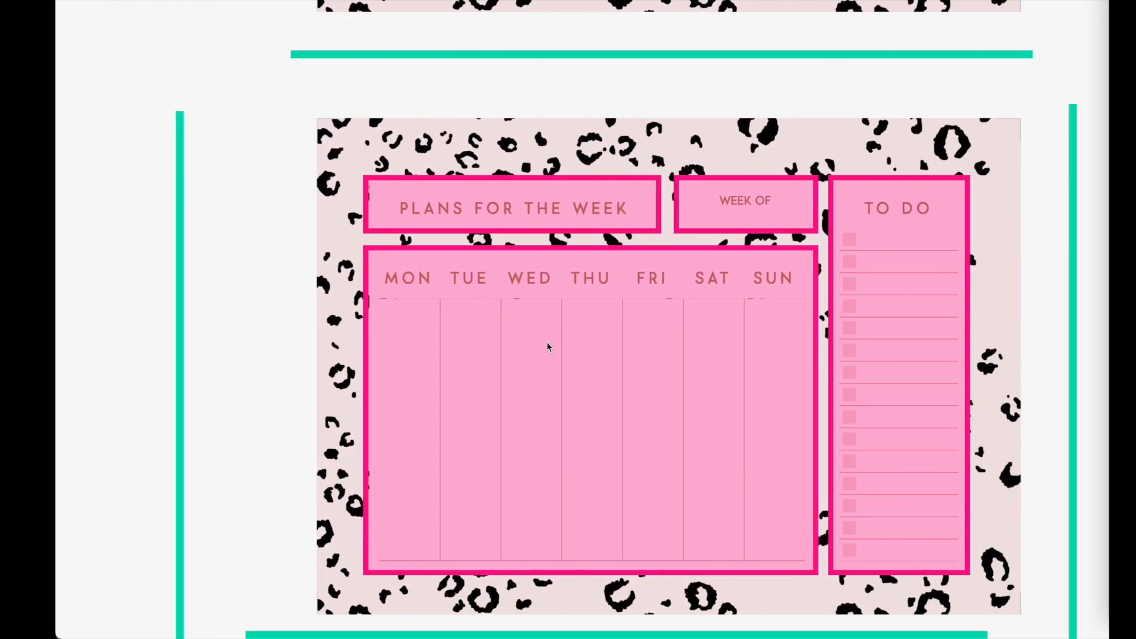
Step: Check the reference planner's header boxes and set the top grid row's height to 0.2 fraction
{"action": "left_click", "coordinate": [438, 214]}
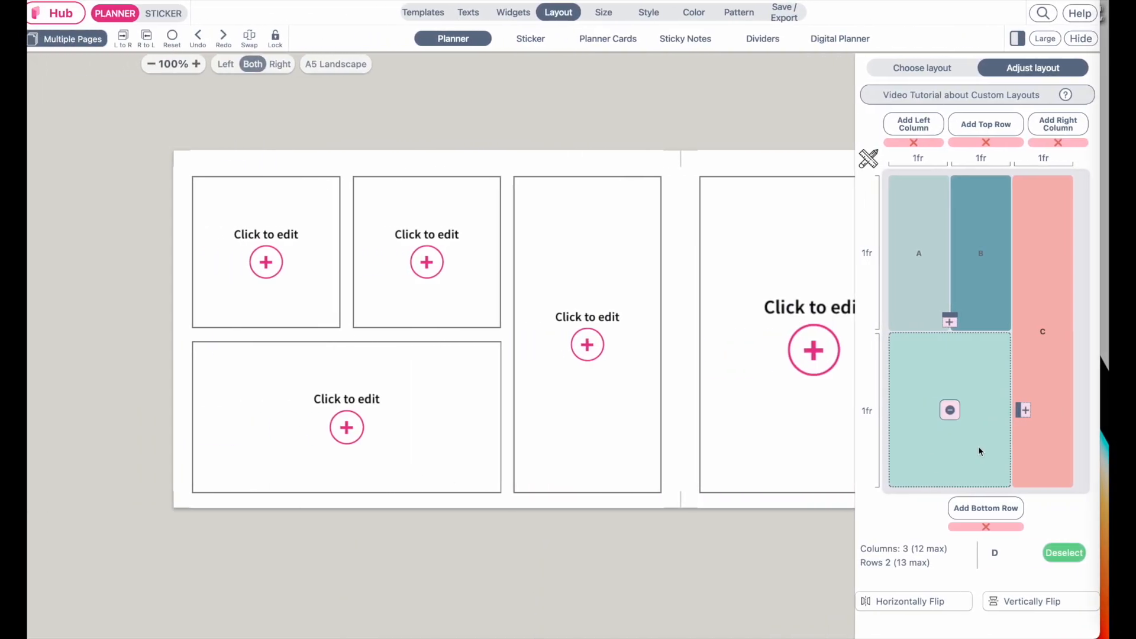
{"action": "left_click", "coordinate": [888, 264]}
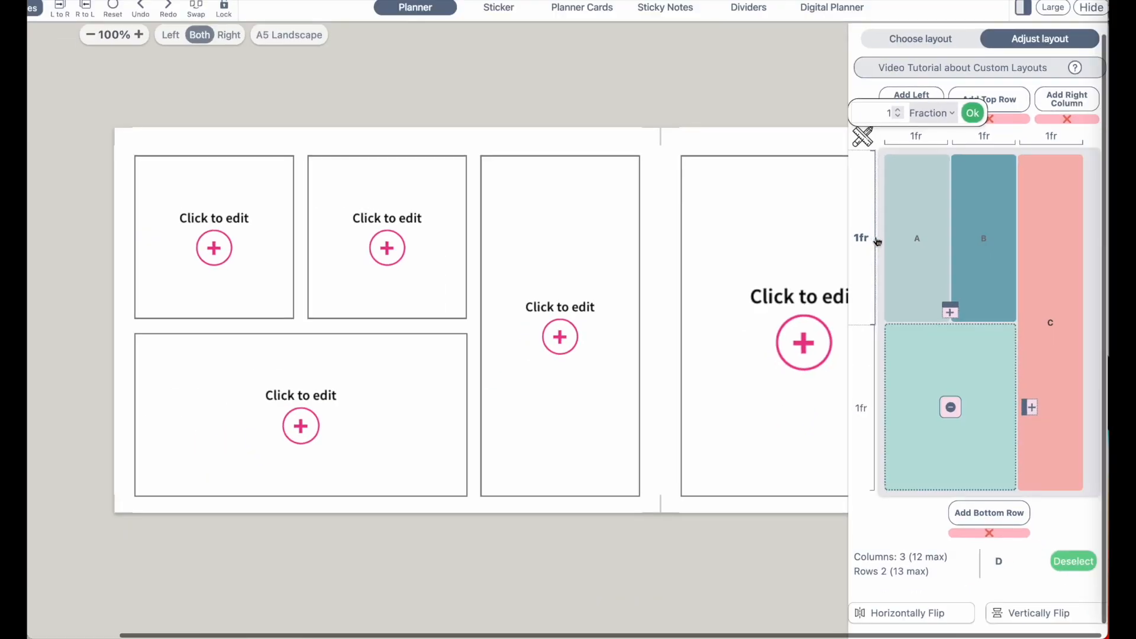
{"action": "left_click", "coordinate": [899, 116]}
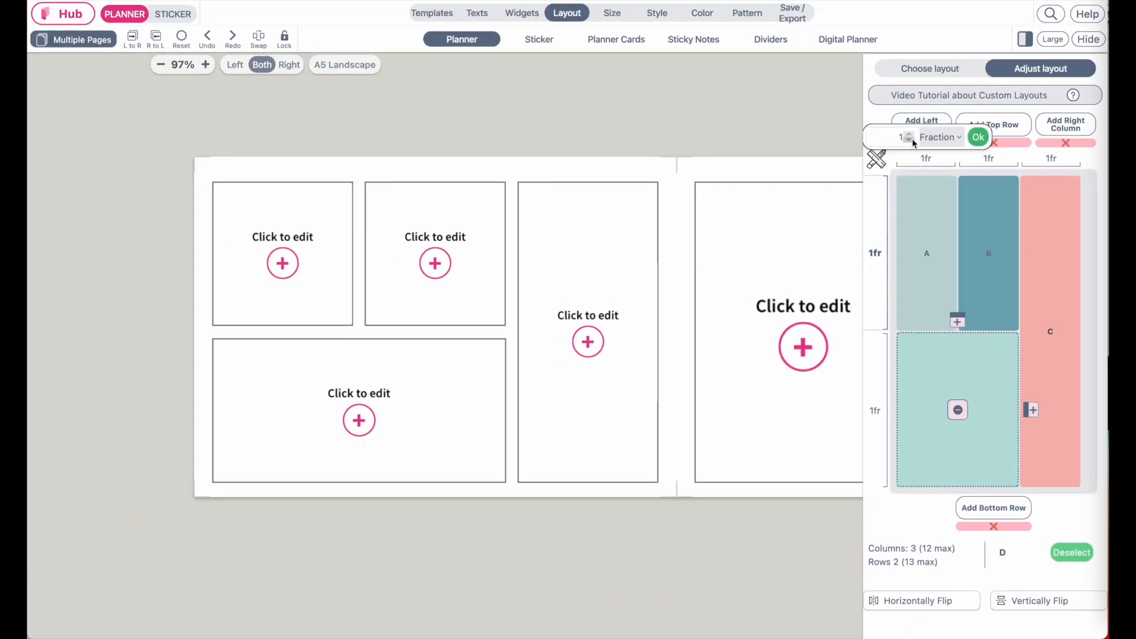
{"action": "left_click", "coordinate": [912, 139]}
{"action": "left_click", "coordinate": [912, 139]}
{"action": "left_click", "coordinate": [912, 139]}
{"action": "left_click", "coordinate": [912, 139]}
{"action": "left_click", "coordinate": [912, 139]}
{"action": "left_click", "coordinate": [912, 139]}
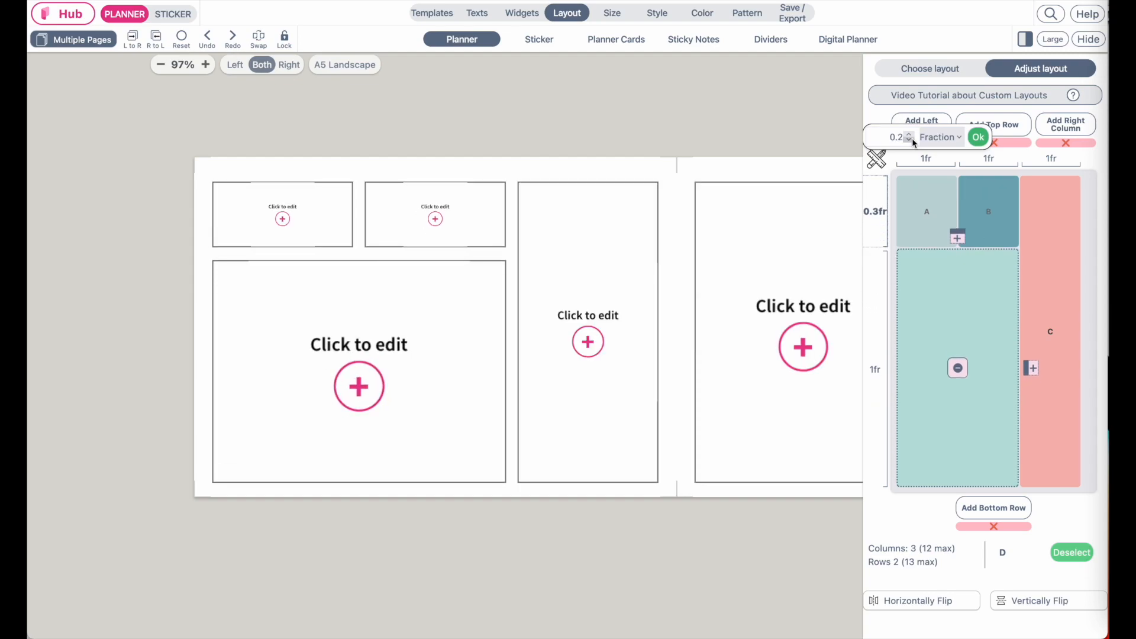
{"action": "left_click", "coordinate": [912, 139]}
{"action": "left_click", "coordinate": [912, 139]}
{"action": "left_click", "coordinate": [912, 133]}
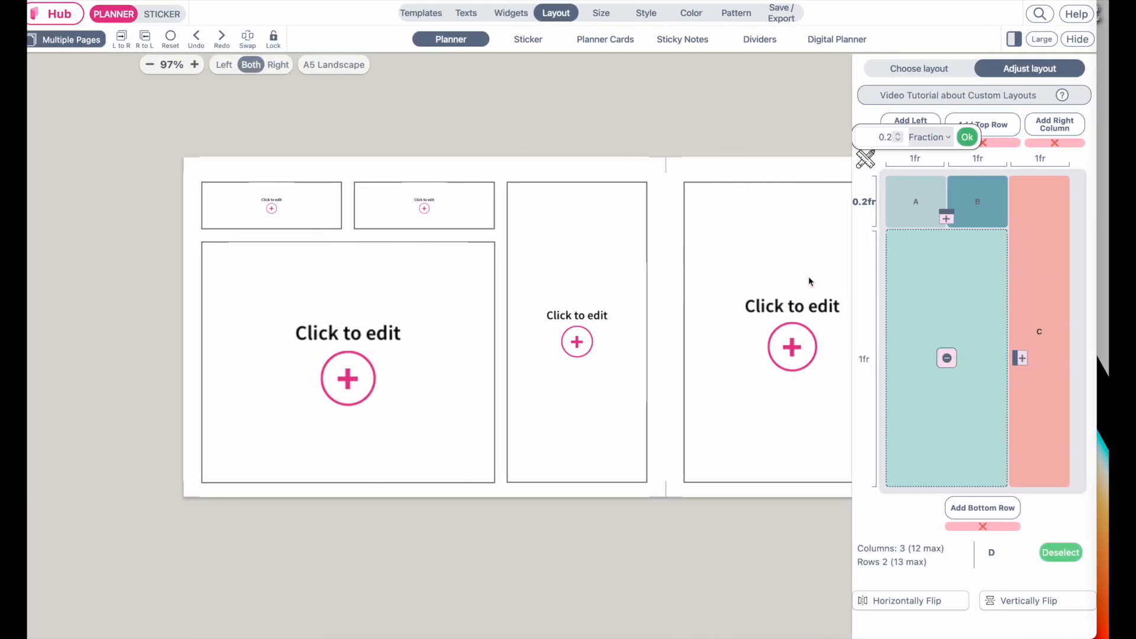
Step: Set the third grid column's width to 0.7 fraction and apply it
{"action": "left_click", "coordinate": [1060, 165]}
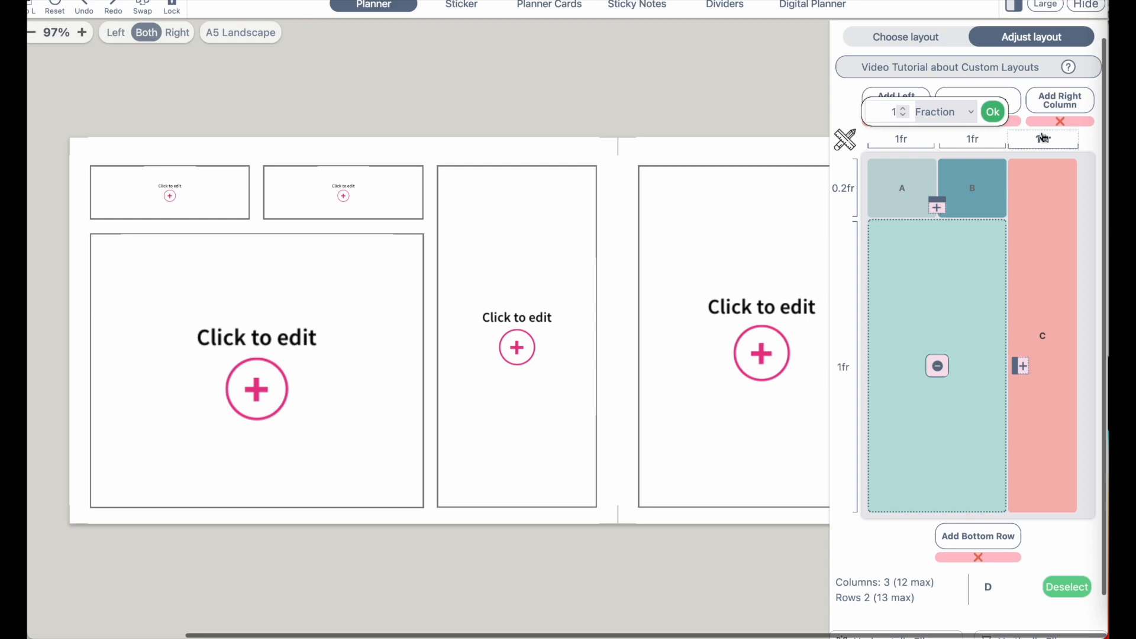
{"action": "left_click", "coordinate": [904, 116]}
{"action": "left_click", "coordinate": [904, 116]}
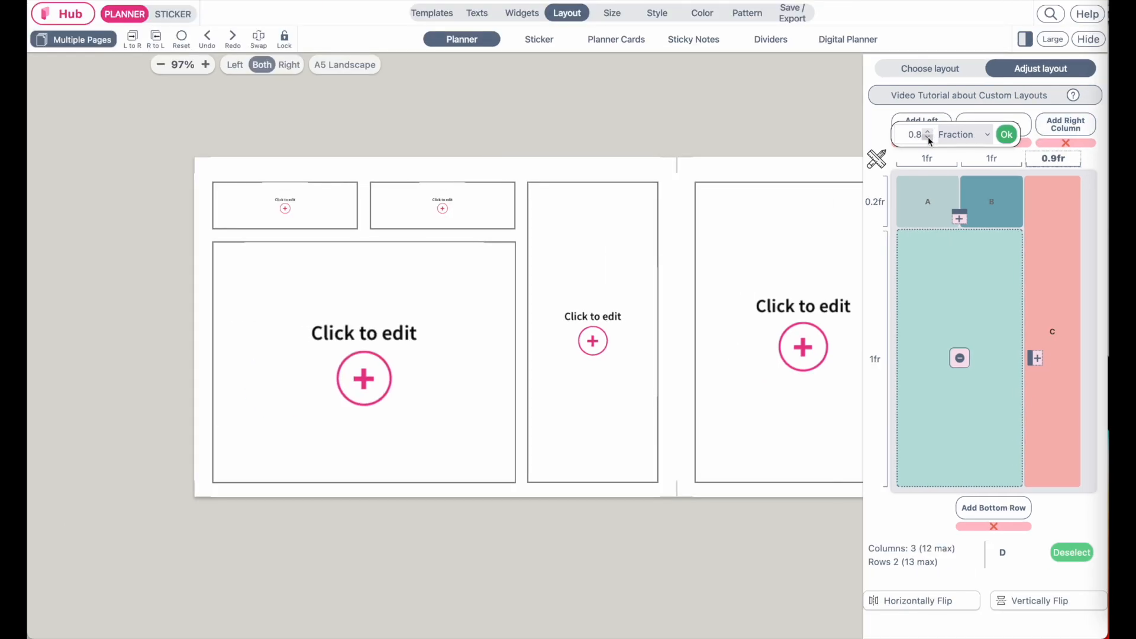
{"action": "left_click", "coordinate": [930, 139]}
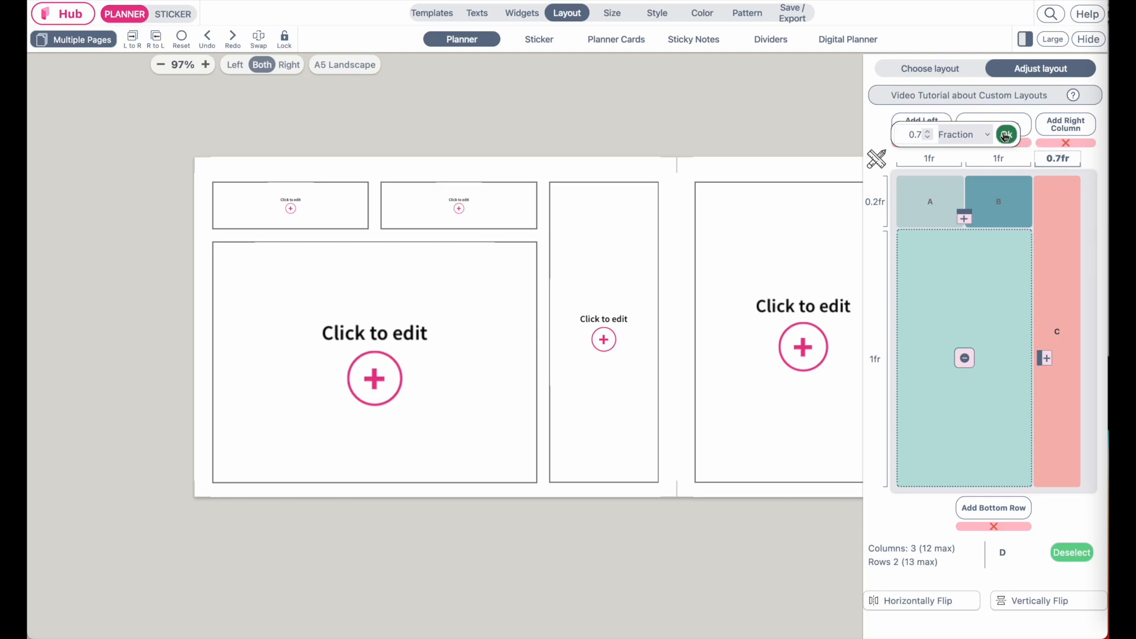
{"action": "left_click", "coordinate": [1007, 134]}
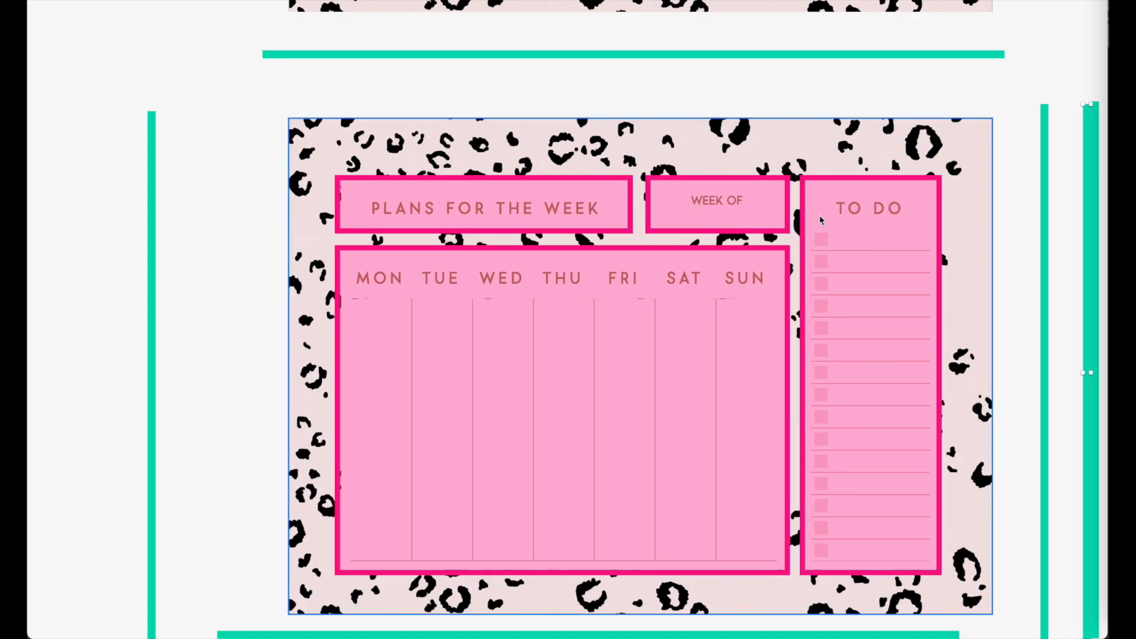
Step: Return from the reference planner to the layout grid and set the middle column's width to 0.7 fraction
{"action": "key", "text": "ctrl+Left"}
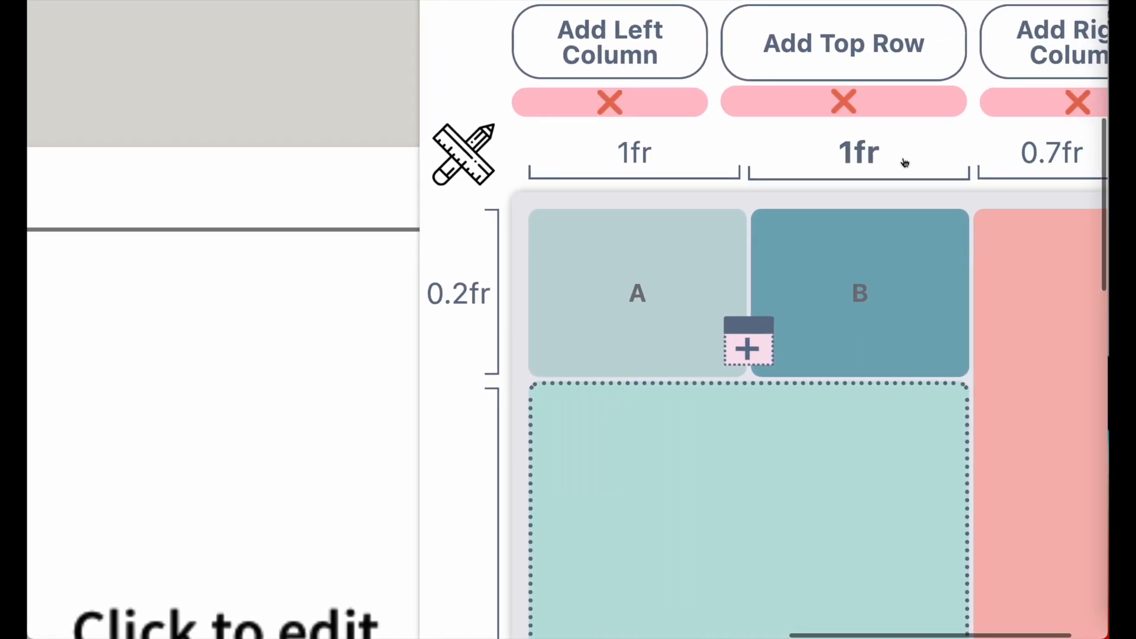
{"action": "left_click", "coordinate": [1014, 162]}
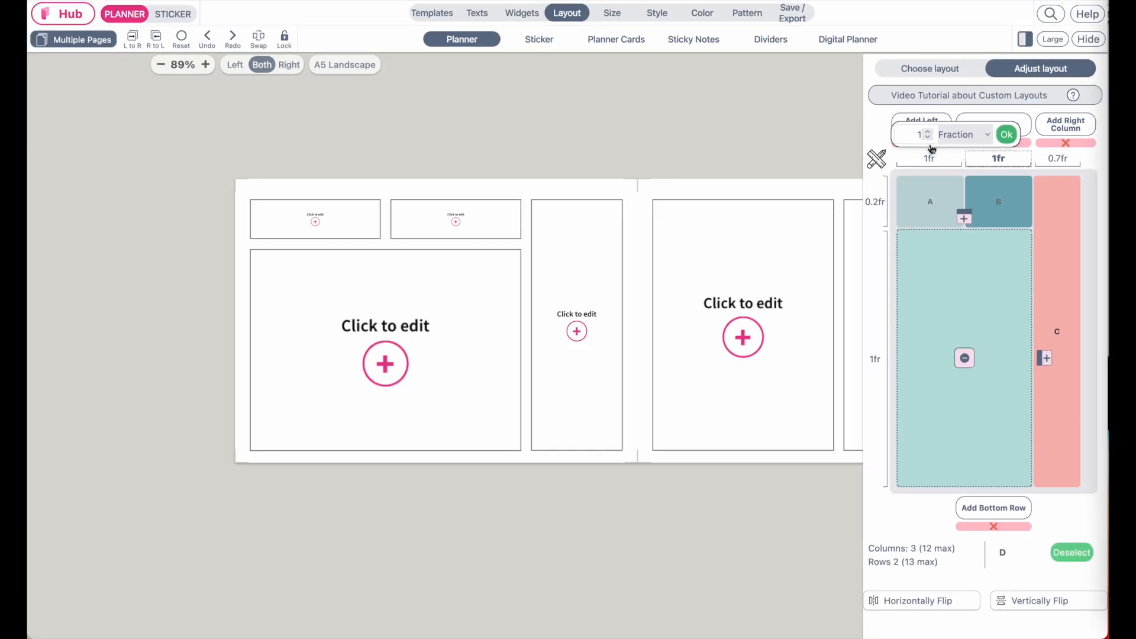
{"action": "left_click", "coordinate": [638, 100]}
{"action": "left_click", "coordinate": [929, 138]}
{"action": "left_click", "coordinate": [929, 138]}
{"action": "left_click", "coordinate": [929, 138]}
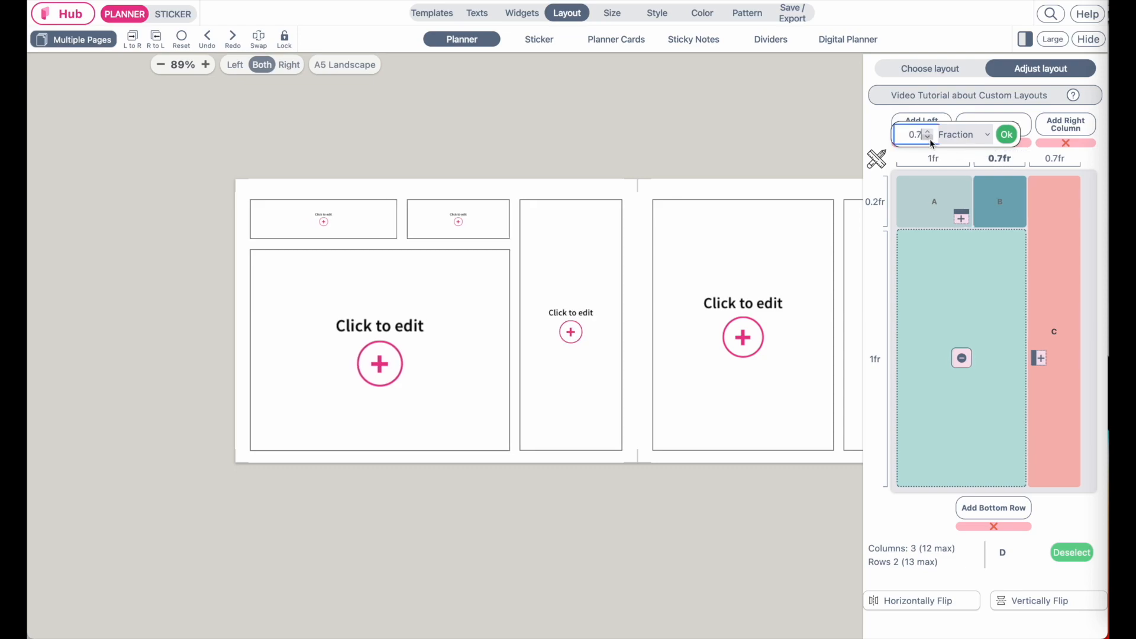
{"action": "left_click", "coordinate": [1004, 137]}
Step: Set the first grid column's width to 1.2 fraction and apply it
{"action": "left_click", "coordinate": [940, 160]}
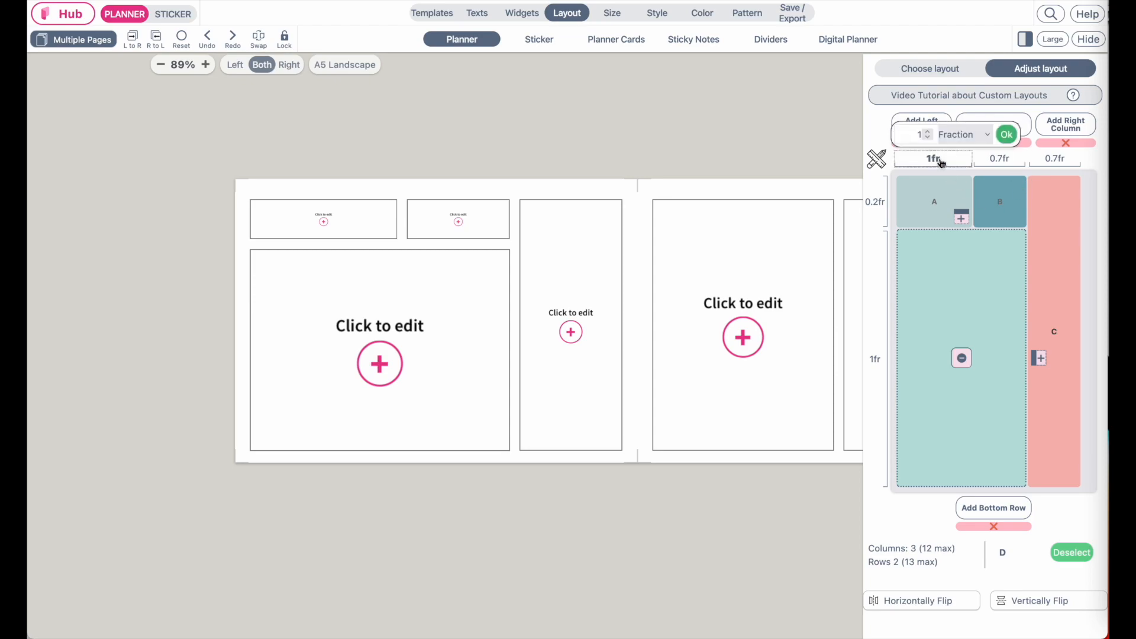
{"action": "left_click", "coordinate": [928, 132]}
{"action": "left_click", "coordinate": [929, 133]}
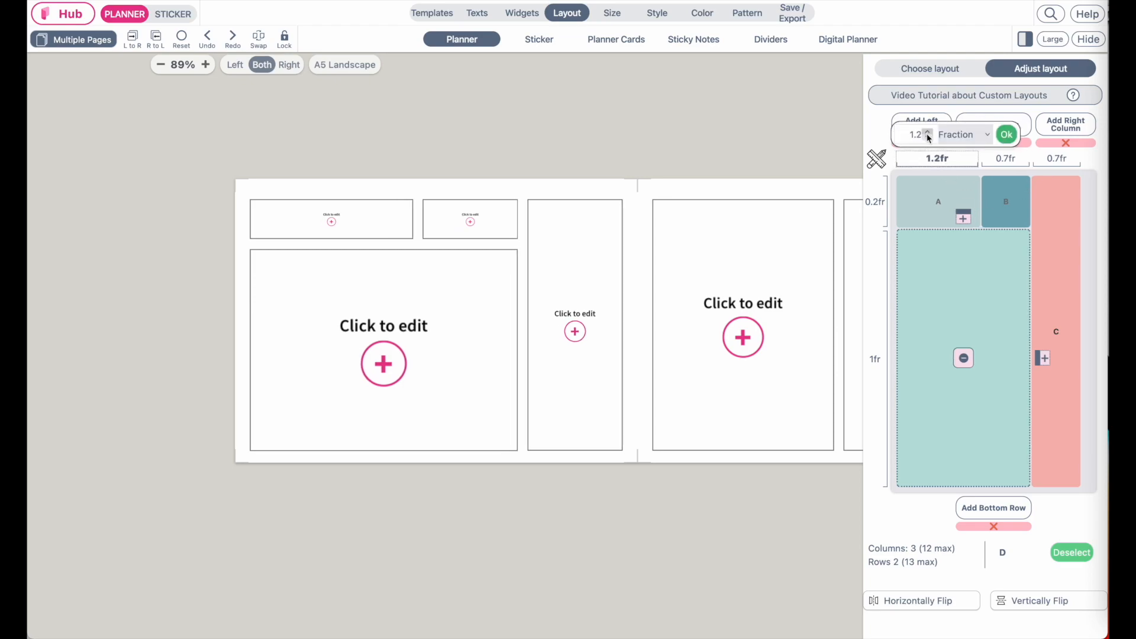
{"action": "left_click", "coordinate": [1006, 134]}
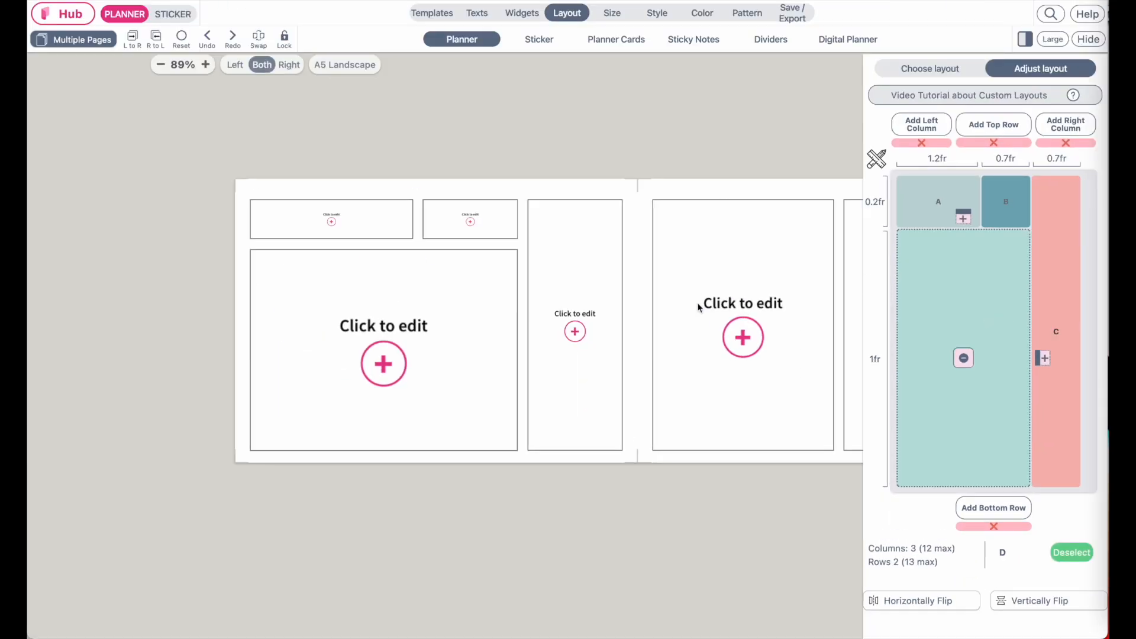
Step: Compare the resized grid with the reference planner and open the layout's padding and gap settings
{"action": "scroll", "coordinate": [511, 312], "scroll_direction": "up", "scroll_amount": 5}
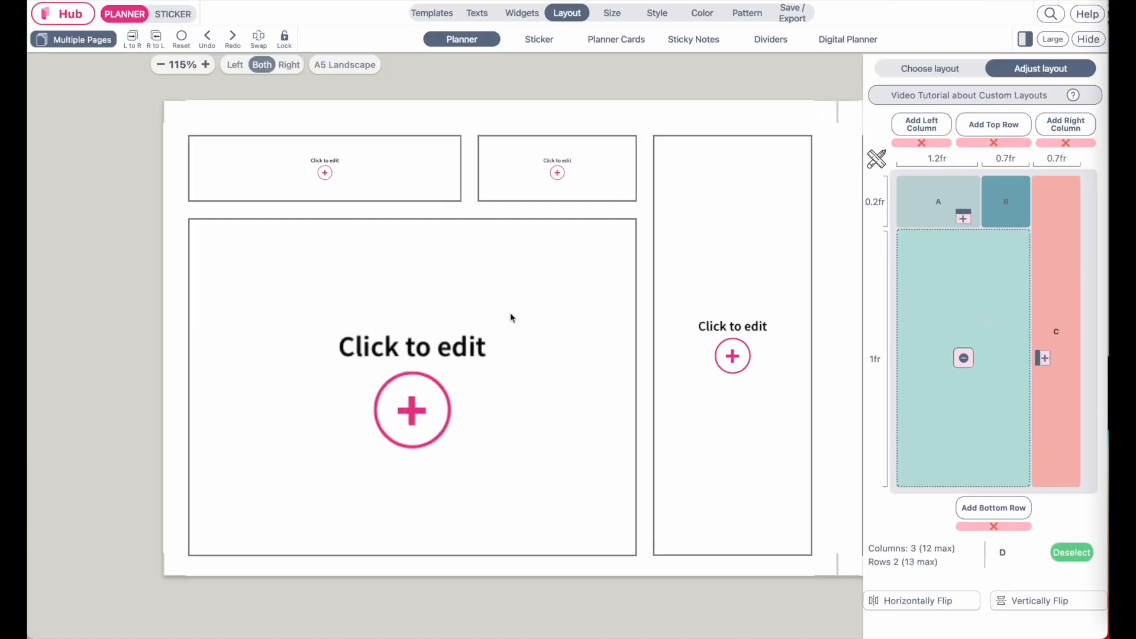
{"action": "scroll", "coordinate": [510, 313], "scroll_direction": "right", "scroll_amount": 1}
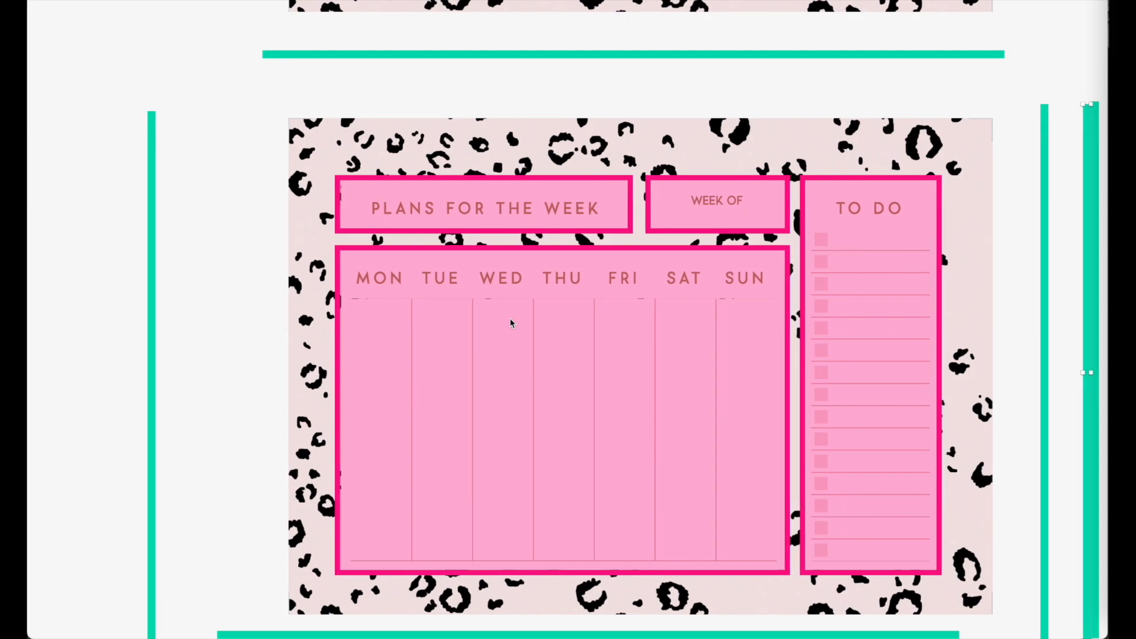
{"action": "scroll", "coordinate": [510, 319], "scroll_direction": "down", "scroll_amount": 5}
{"action": "scroll", "coordinate": [510, 319], "scroll_direction": "up", "scroll_amount": 6}
{"action": "scroll", "coordinate": [359, 294], "scroll_direction": "up", "scroll_amount": 3}
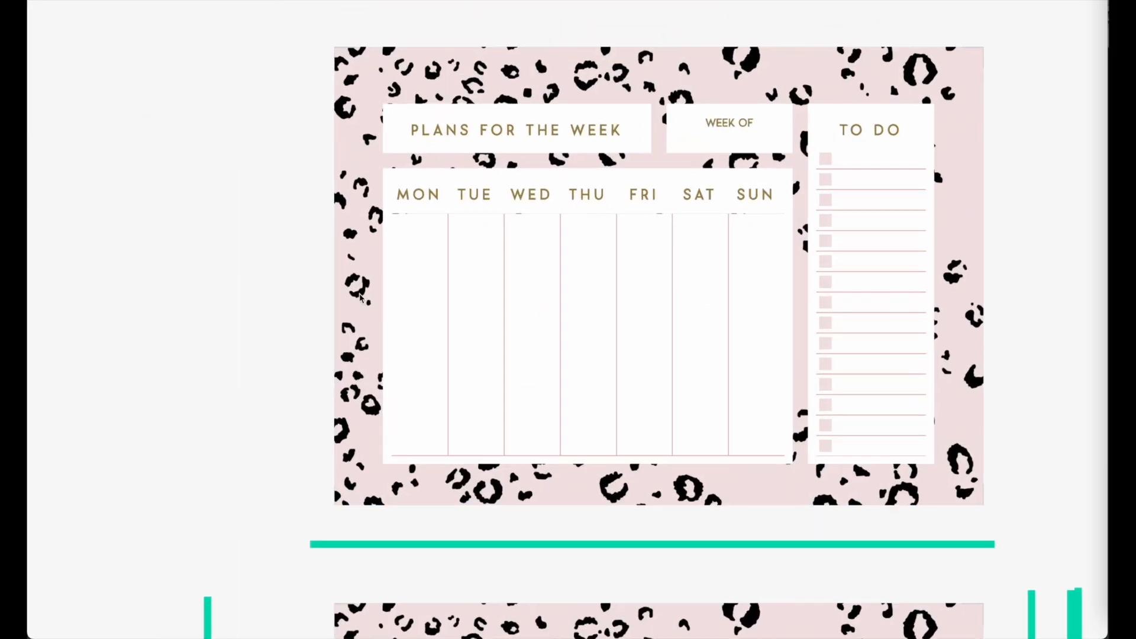
{"action": "scroll", "coordinate": [359, 296], "scroll_direction": "up", "scroll_amount": 2}
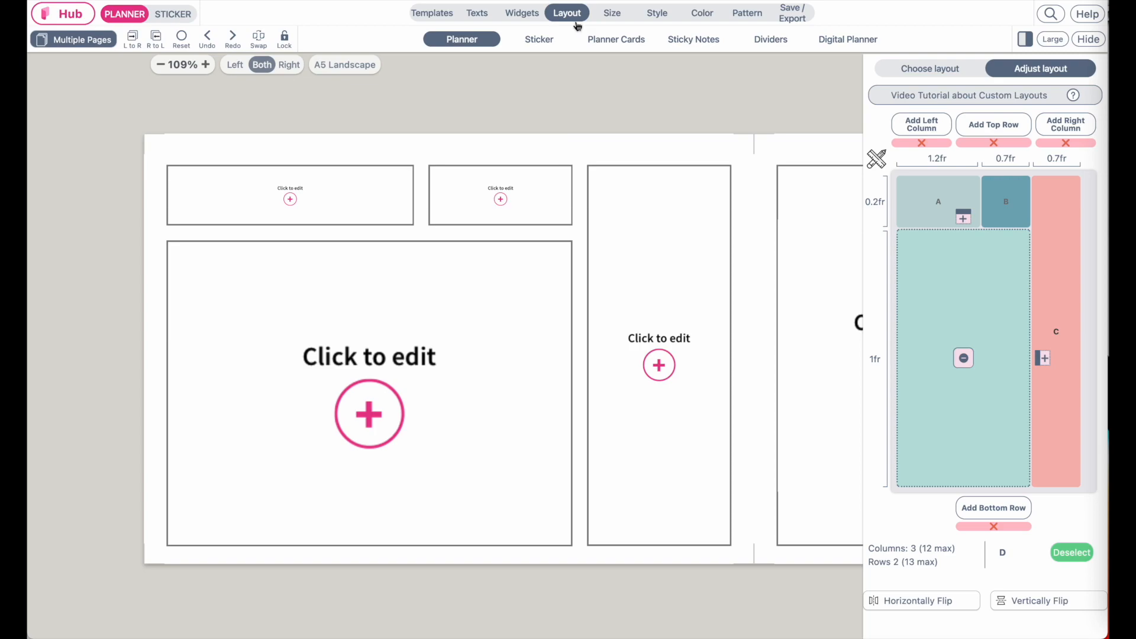
{"action": "left_click", "coordinate": [921, 73]}
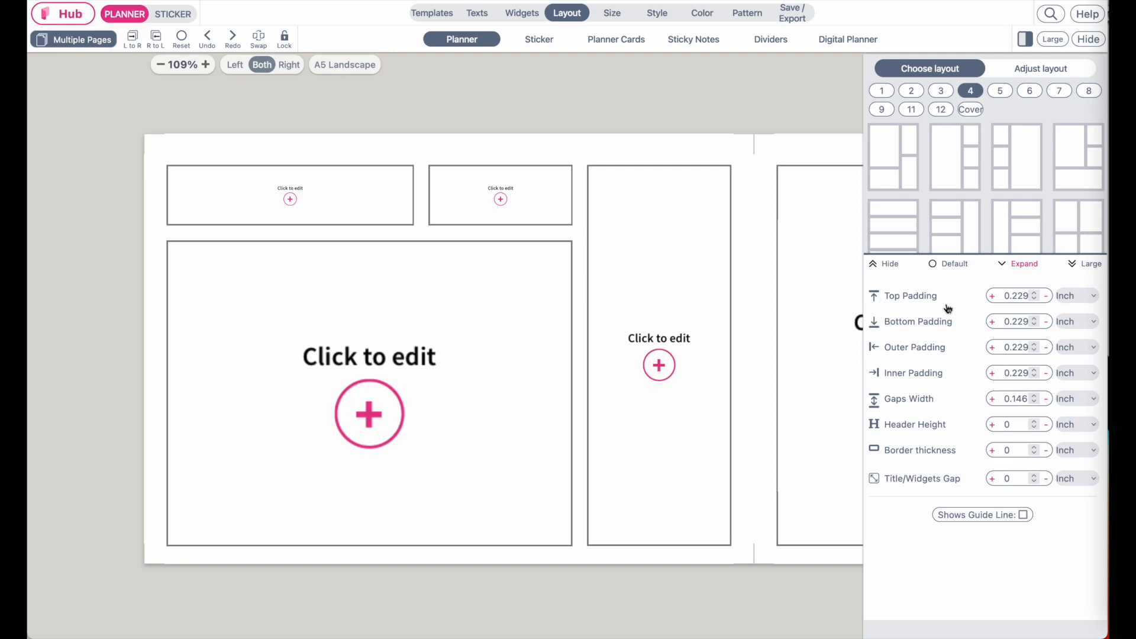
{"action": "scroll", "coordinate": [846, 358], "scroll_direction": "down", "scroll_amount": 1}
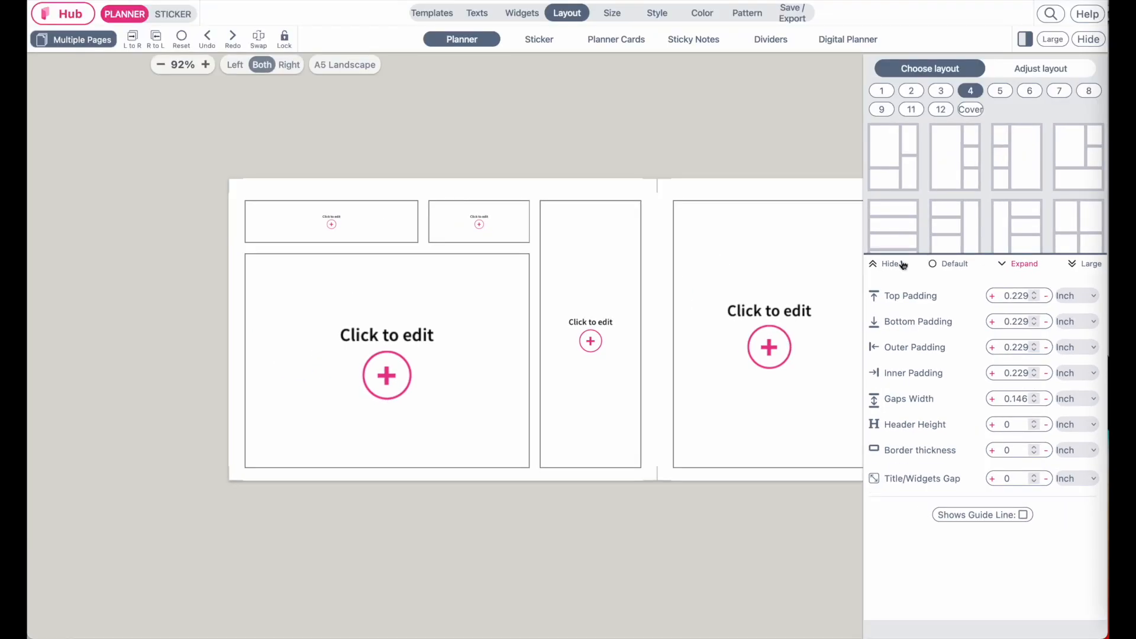
Step: Increase the layout's top padding to 0.419 inch
{"action": "scroll", "coordinate": [427, 224], "scroll_direction": "up", "scroll_amount": 3}
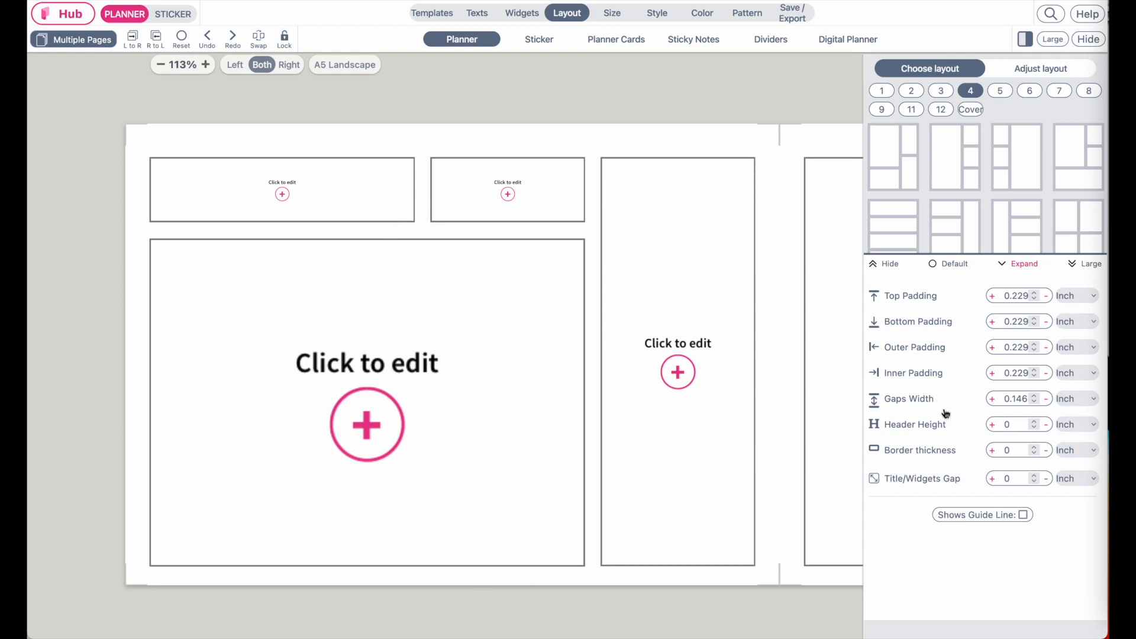
{"action": "left_click", "coordinate": [991, 296]}
{"action": "left_click", "coordinate": [992, 296]}
{"action": "left_click", "coordinate": [992, 295]}
{"action": "left_click", "coordinate": [991, 296]}
{"action": "left_click", "coordinate": [992, 296]}
{"action": "left_click", "coordinate": [992, 296]}
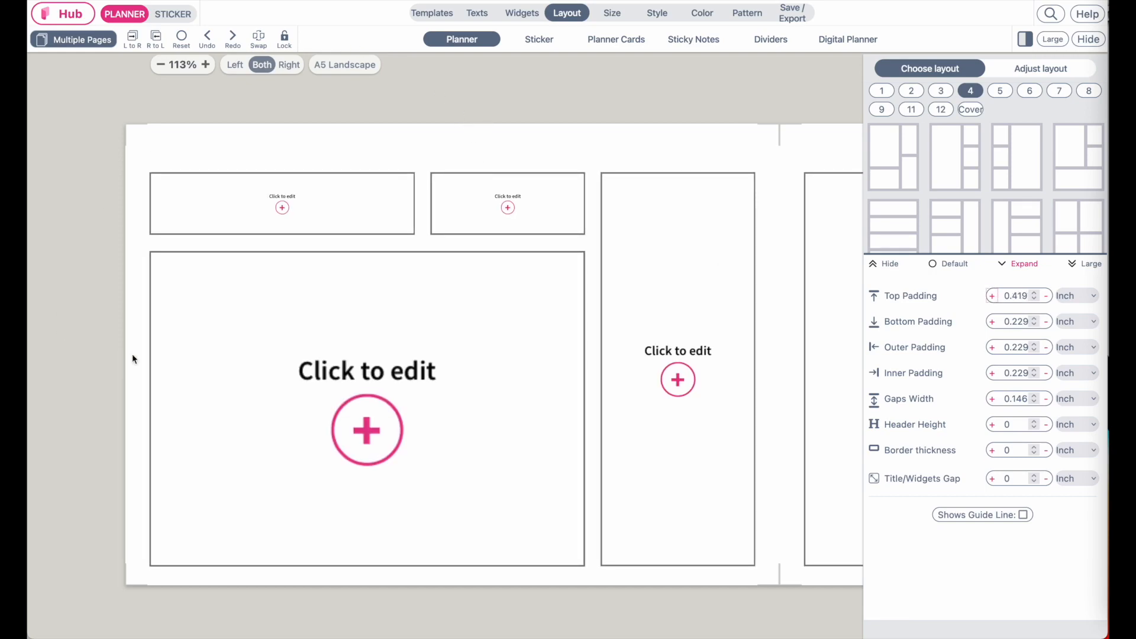
Step: Increase the layout's outer padding to 0.449 inch
{"action": "scroll", "coordinate": [151, 351], "scroll_direction": "up", "scroll_amount": 3}
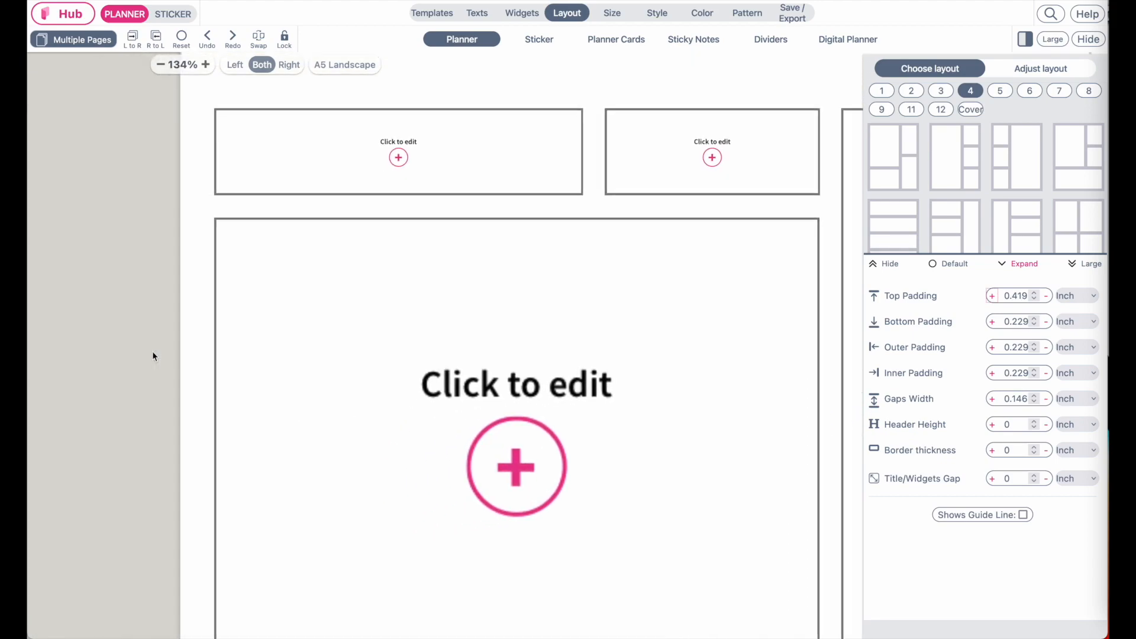
{"action": "scroll", "coordinate": [229, 399], "scroll_direction": "right", "scroll_amount": 10}
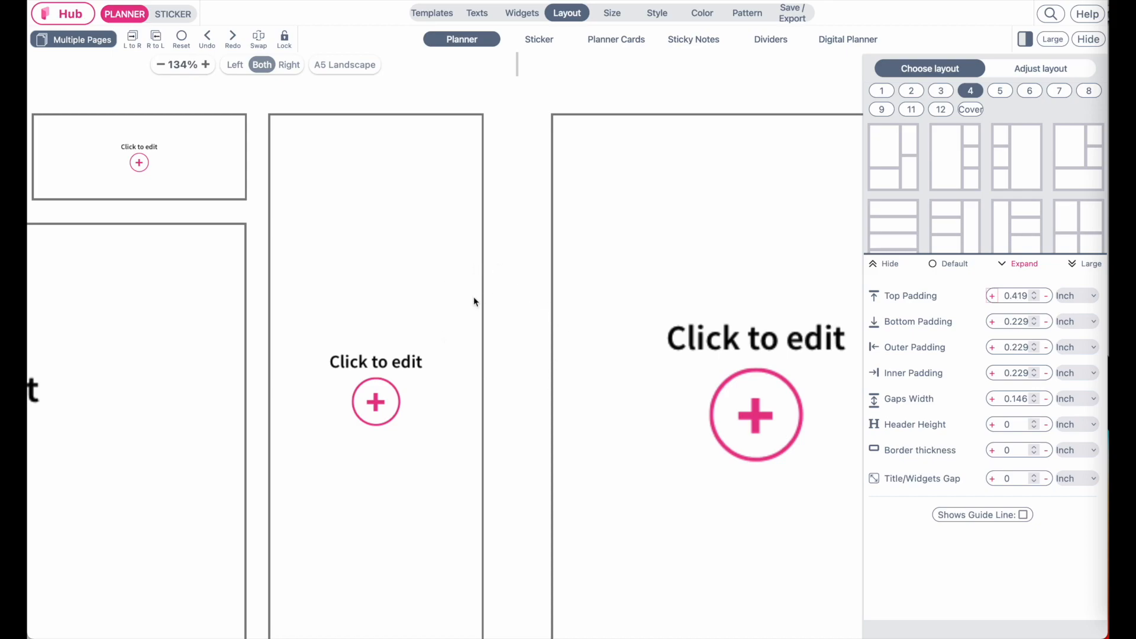
{"action": "scroll", "coordinate": [499, 362], "scroll_direction": "down", "scroll_amount": 5}
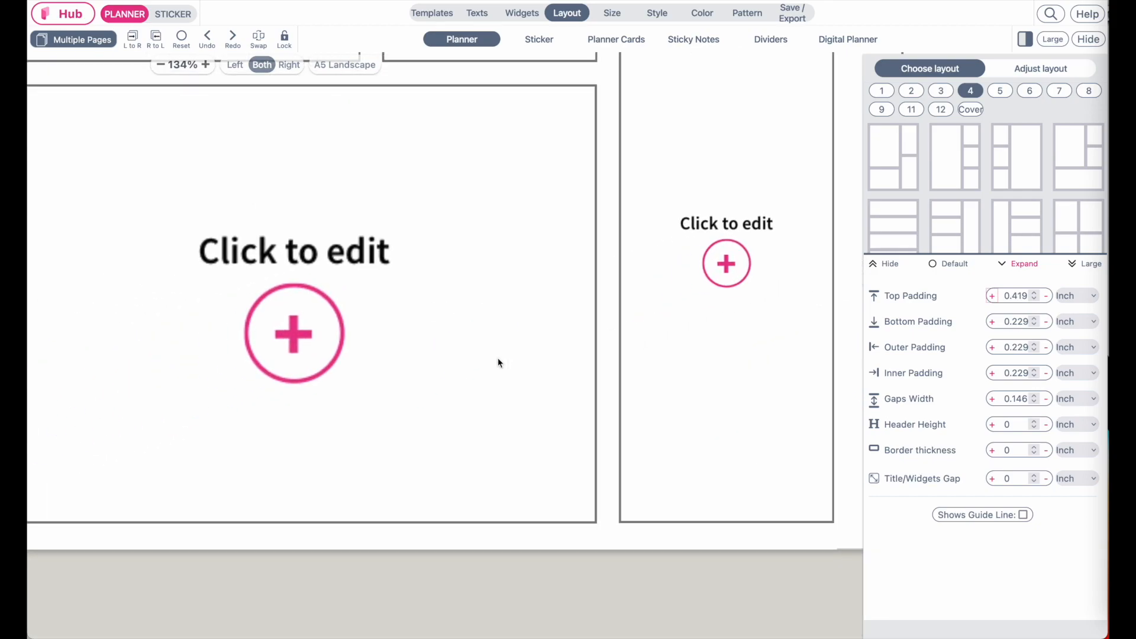
{"action": "scroll", "coordinate": [464, 401], "scroll_direction": "down", "scroll_amount": 4}
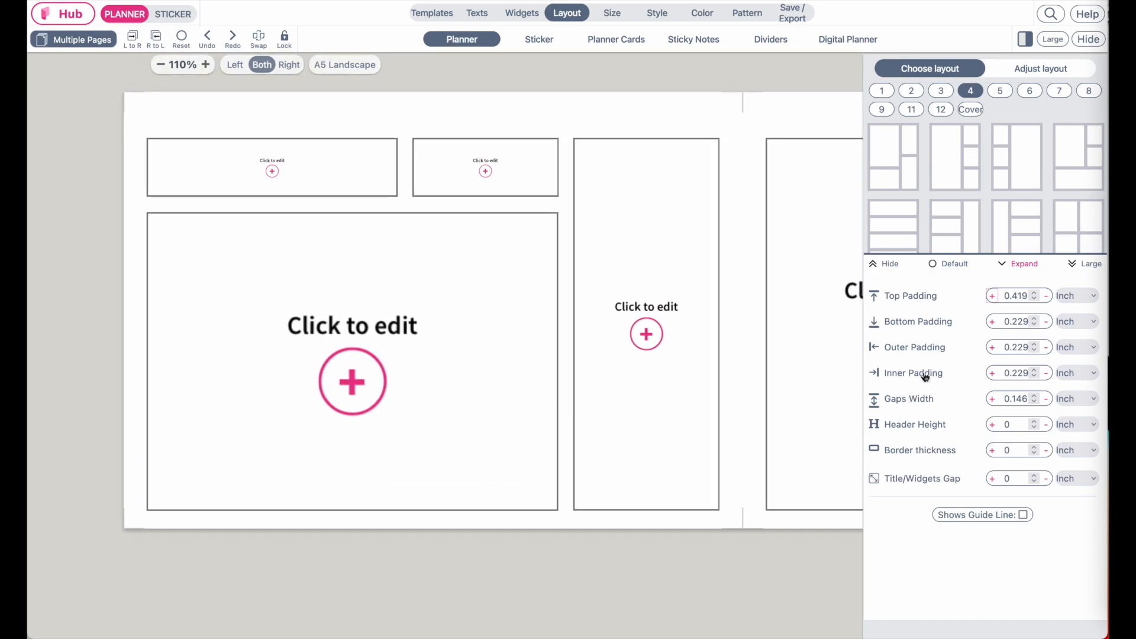
{"action": "left_click", "coordinate": [992, 347]}
{"action": "left_click", "coordinate": [992, 347]}
{"action": "left_click", "coordinate": [992, 347]}
{"action": "left_click", "coordinate": [992, 348]}
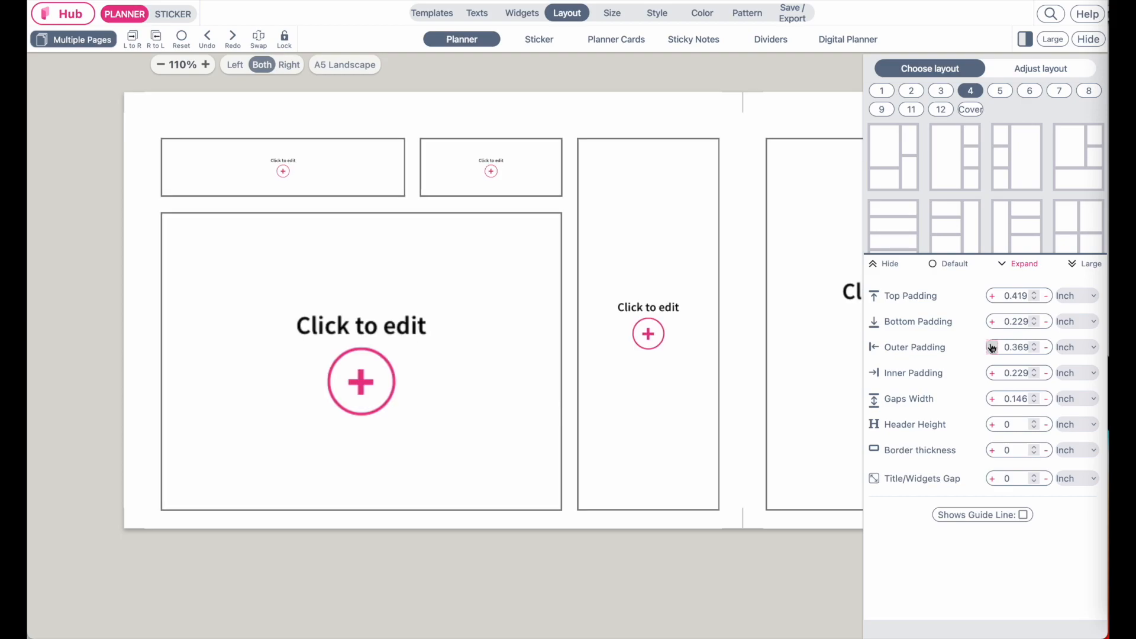
{"action": "left_click", "coordinate": [992, 347]}
Step: Copy the outer padding value of 0.449 inch into the bottom padding and the inner padding
{"action": "double_click", "coordinate": [1015, 347]}
{"action": "key", "text": "ctrl+c"}
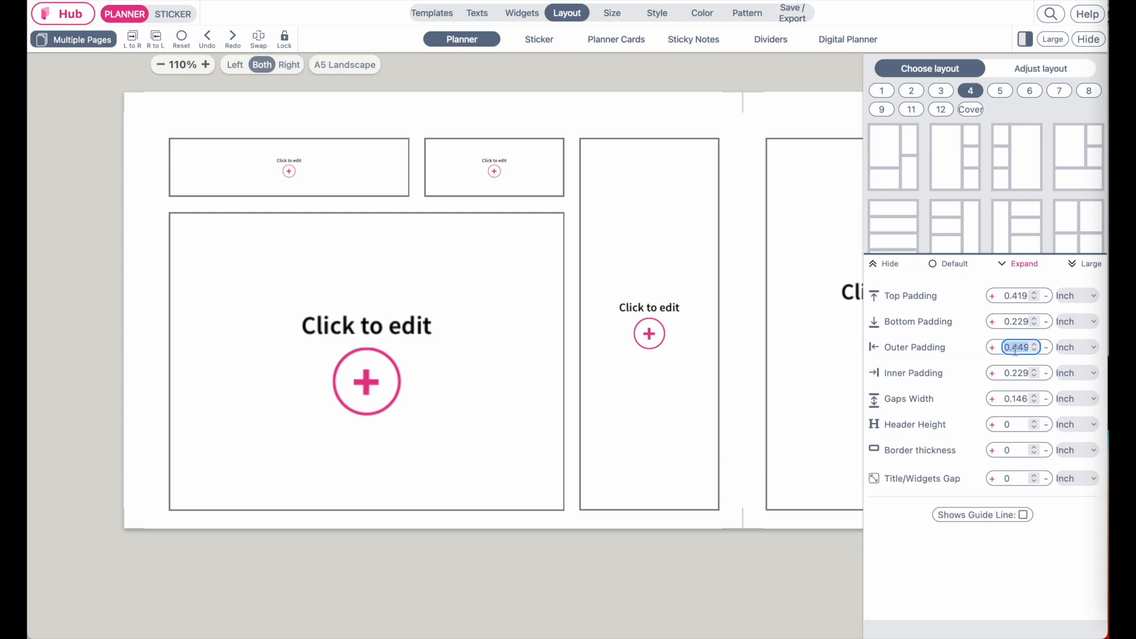
{"action": "left_click", "coordinate": [1008, 322]}
{"action": "double_click", "coordinate": [1022, 320]}
{"action": "key", "text": "ctrl+v"}
{"action": "key", "text": "Return"}
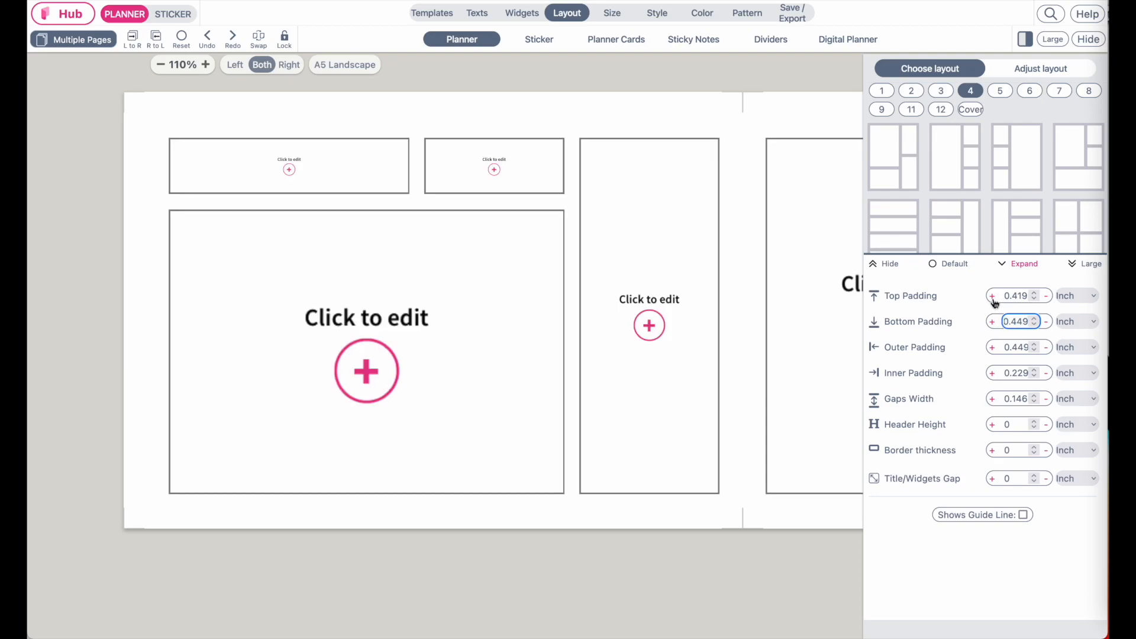
{"action": "double_click", "coordinate": [1009, 374]}
{"action": "key", "text": "ctrl+v"}
{"action": "key", "text": "Return"}
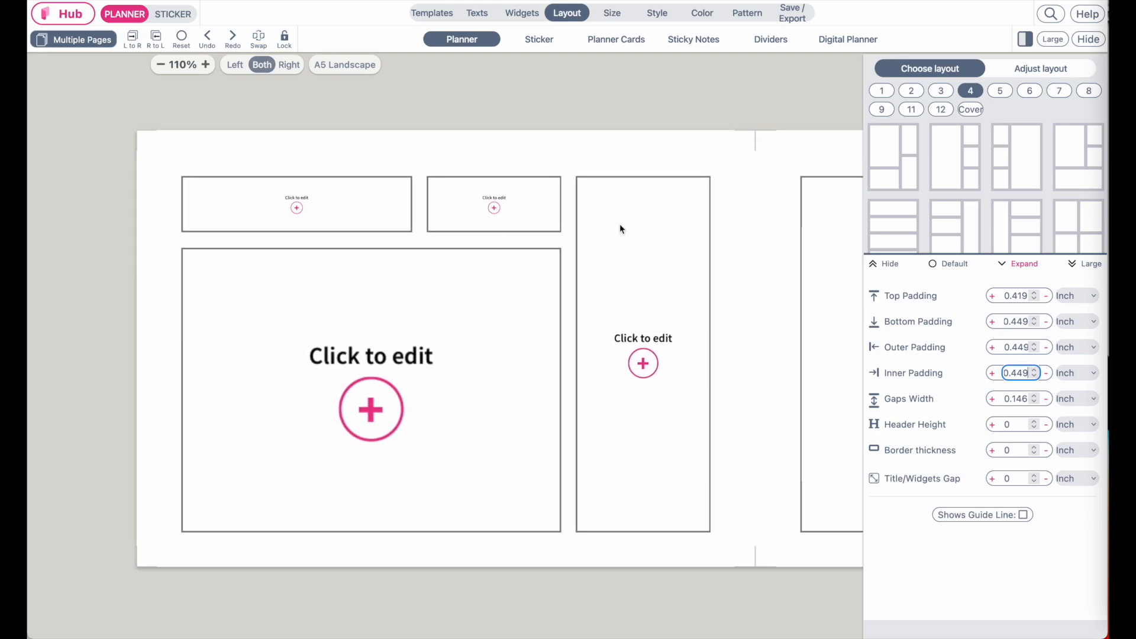
Step: Increase the bottom padding to 0.519 inch and check the margins across the spread
{"action": "left_click", "coordinate": [993, 322]}
{"action": "left_click", "coordinate": [993, 322]}
{"action": "left_click", "coordinate": [993, 321]}
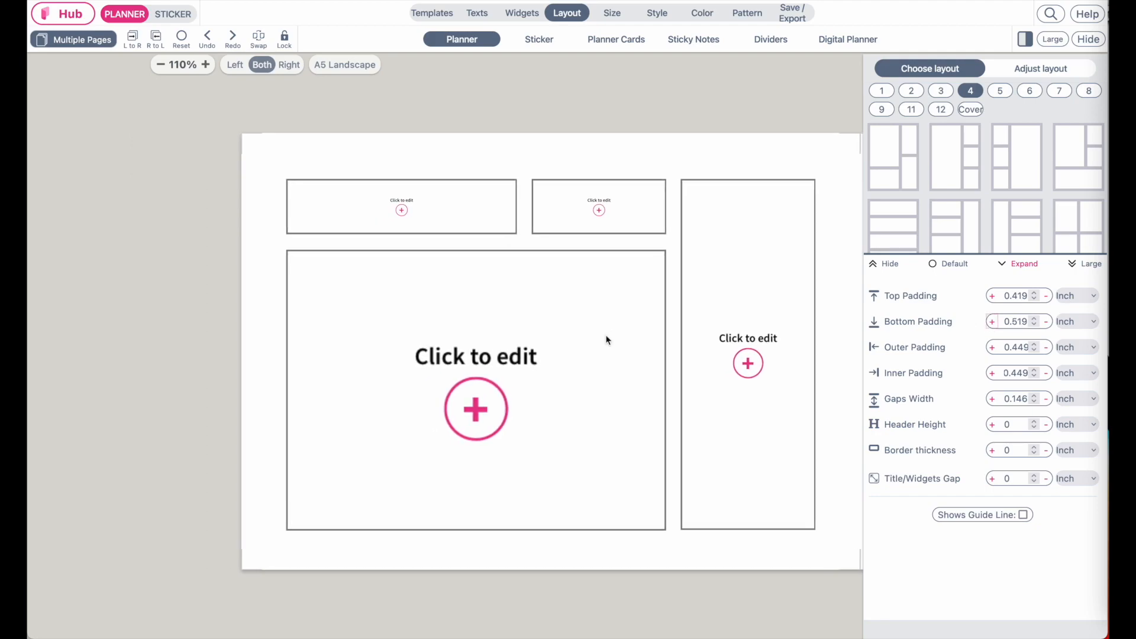
{"action": "scroll", "coordinate": [606, 340], "scroll_direction": "right", "scroll_amount": 2}
{"action": "scroll", "coordinate": [606, 340], "scroll_direction": "right", "scroll_amount": 2}
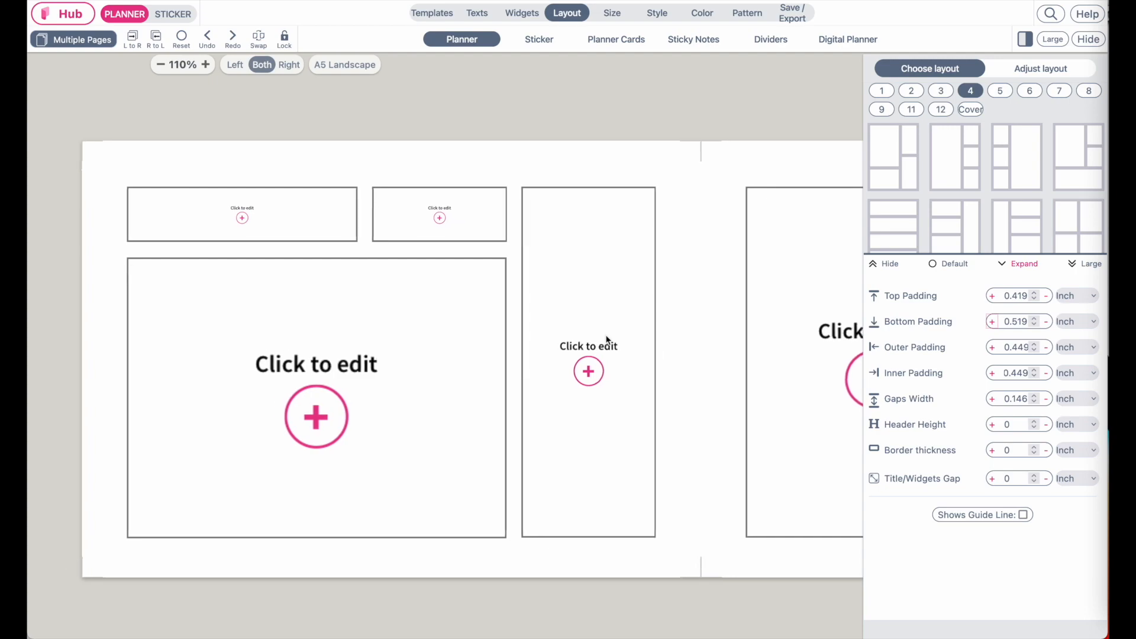
{"action": "scroll", "coordinate": [607, 340], "scroll_direction": "left", "scroll_amount": 4}
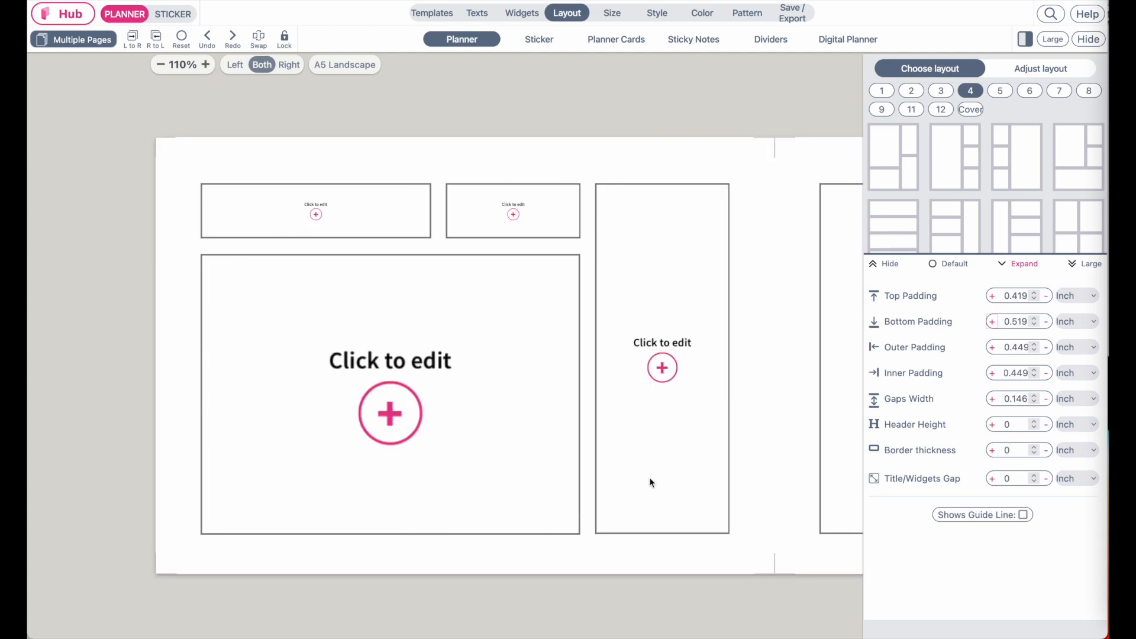
Step: Apply the basic-sketch-modern-12_2 leopard pattern as the planner background
{"action": "left_click", "coordinate": [751, 14]}
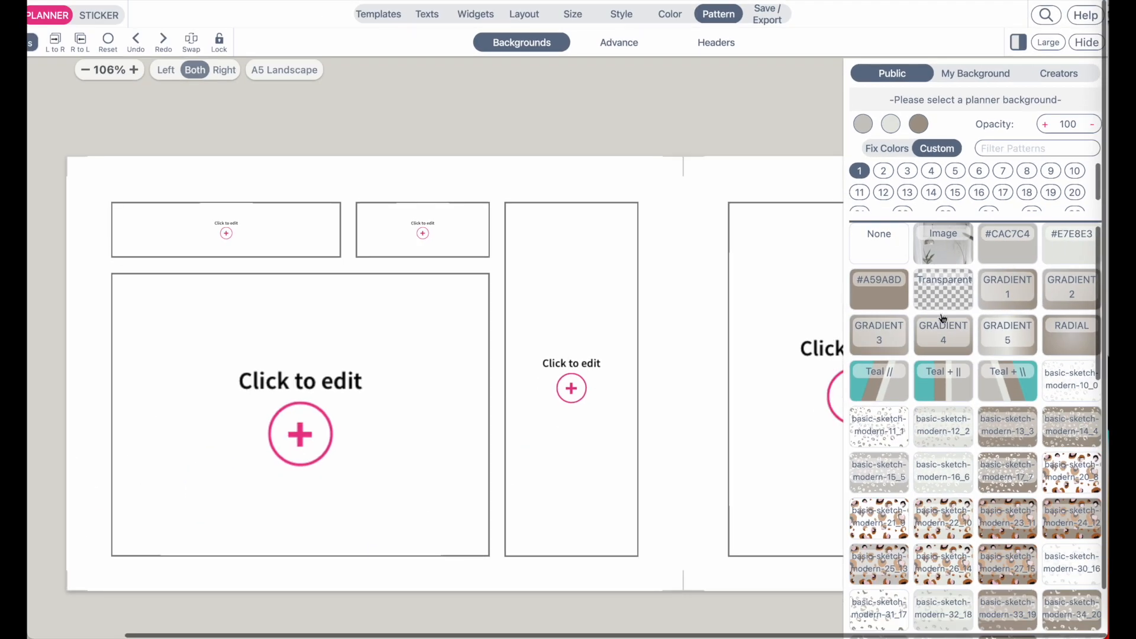
{"action": "scroll", "coordinate": [943, 319], "scroll_direction": "down", "scroll_amount": 1}
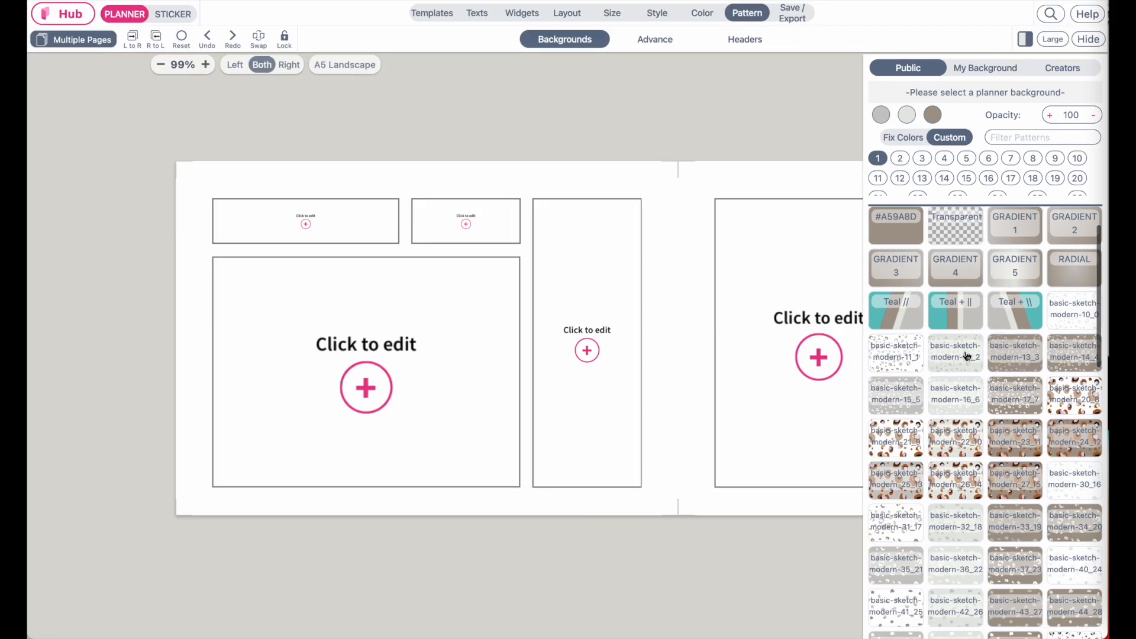
{"action": "left_click", "coordinate": [966, 356]}
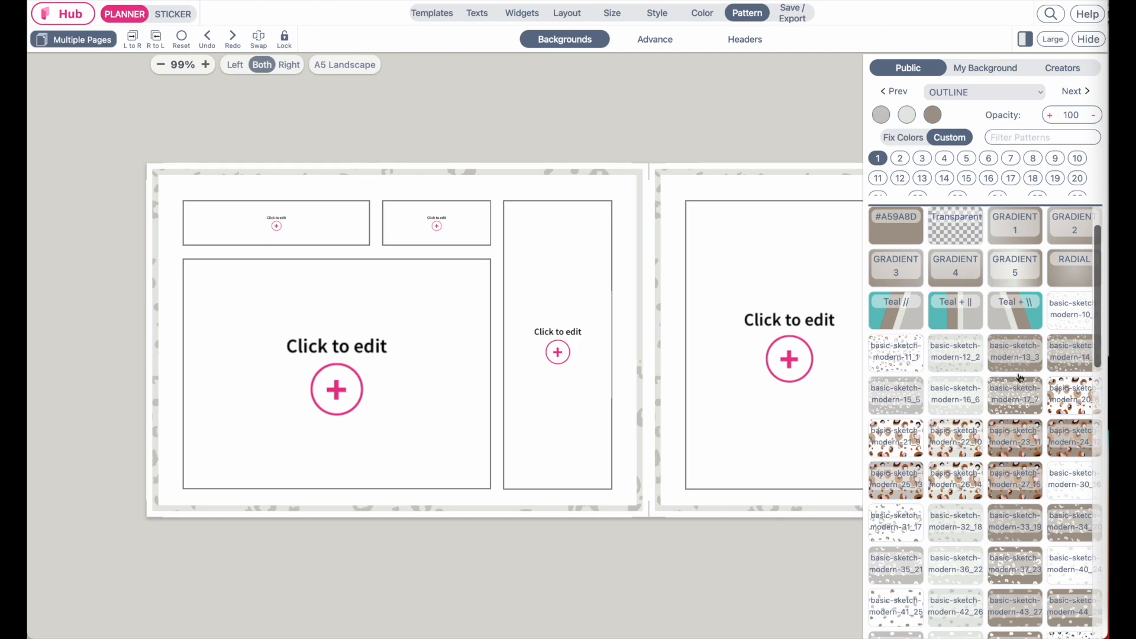
Step: Filter the background patterns by "basic" and set the background coverage to FULL
{"action": "left_click", "coordinate": [1050, 134]}
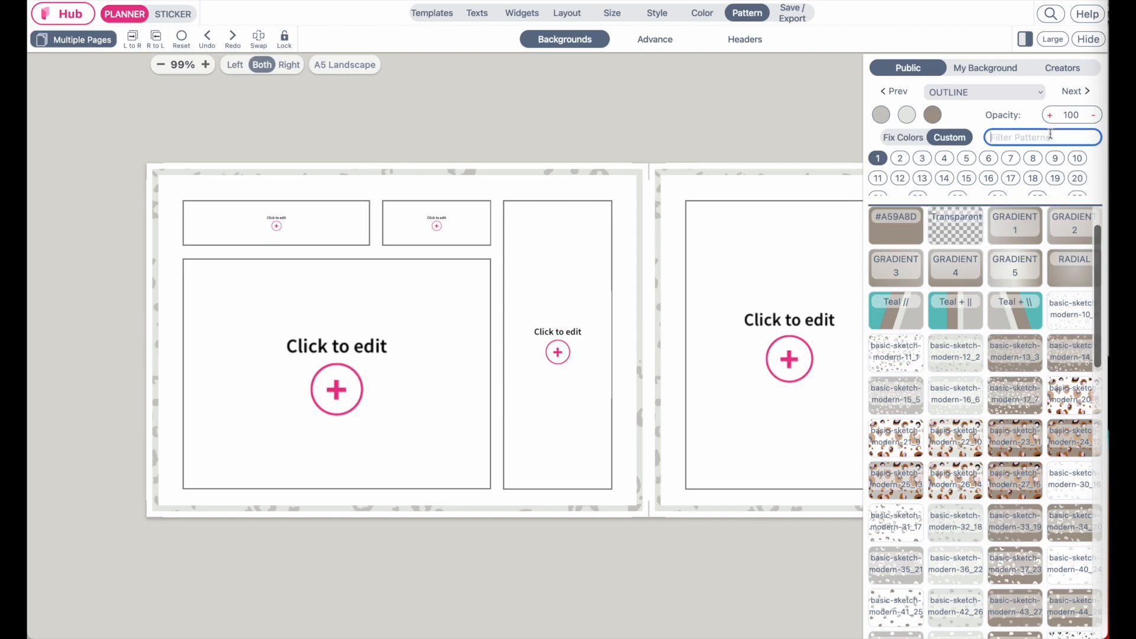
{"action": "type", "text": "basic"}
{"action": "left_click", "coordinate": [930, 171]}
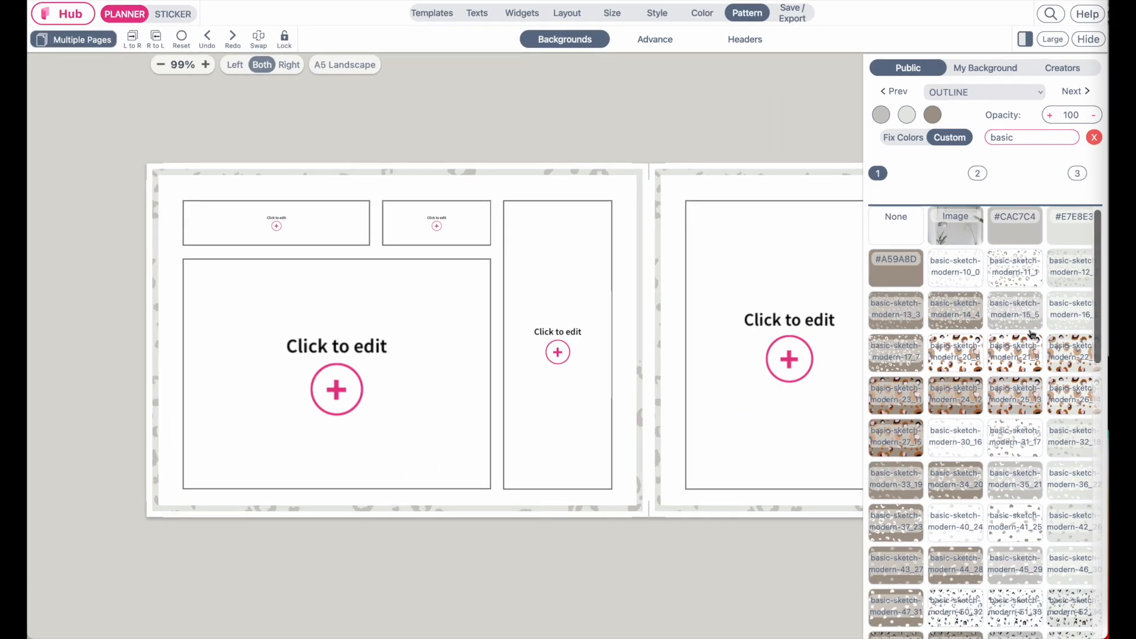
{"action": "left_click", "coordinate": [1008, 91]}
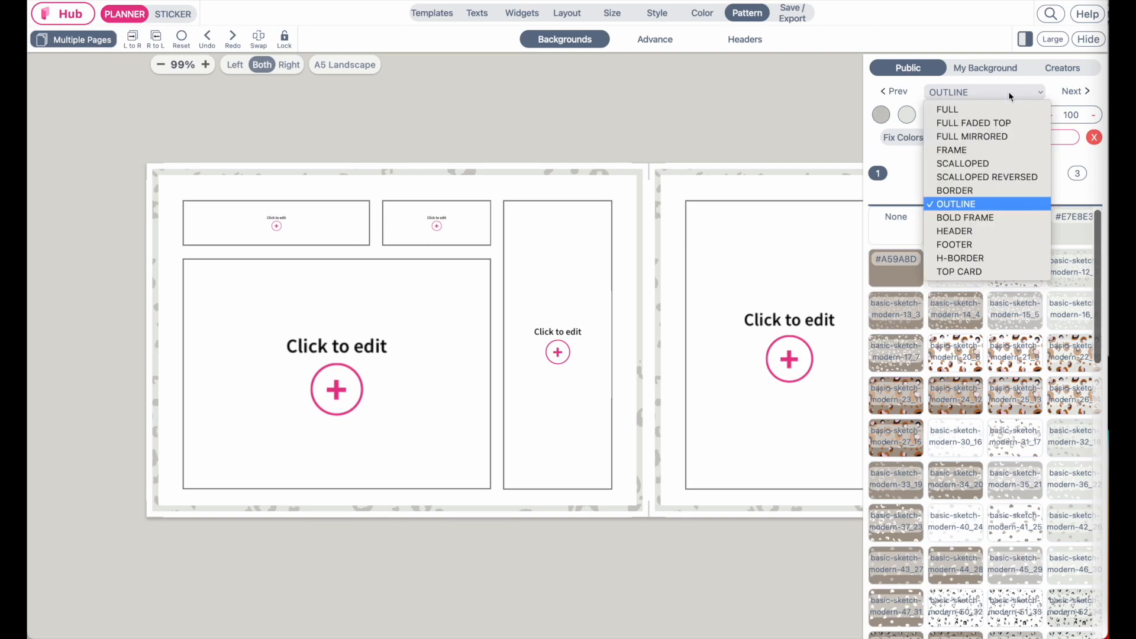
{"action": "left_click", "coordinate": [1004, 107]}
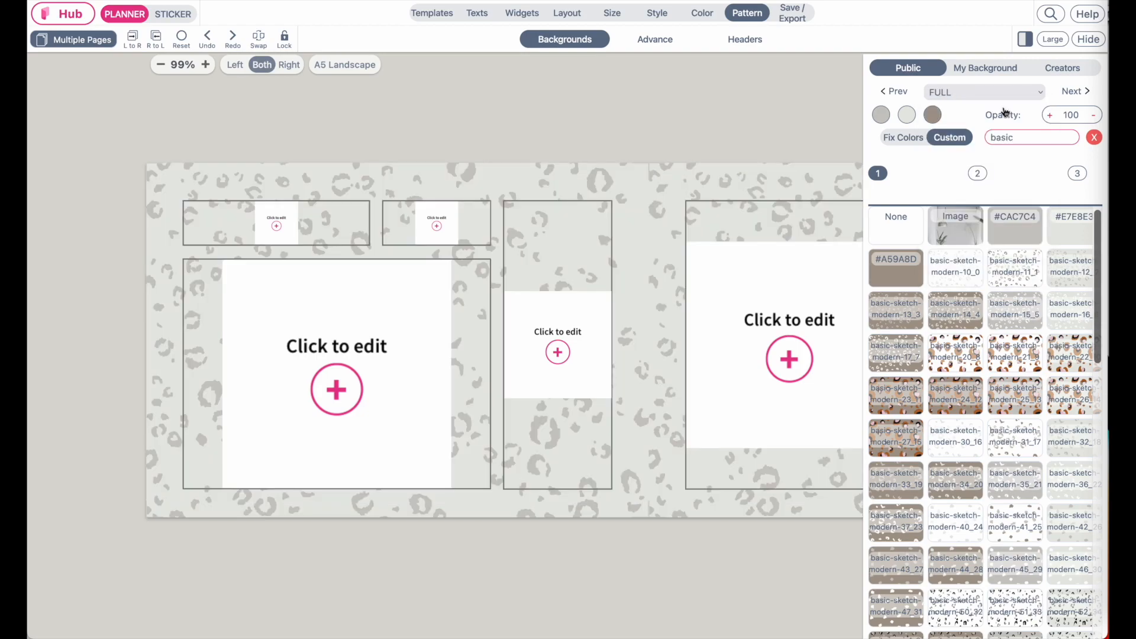
Step: Change the outline color to black (#000000) using the color picker
{"action": "left_click", "coordinate": [718, 14]}
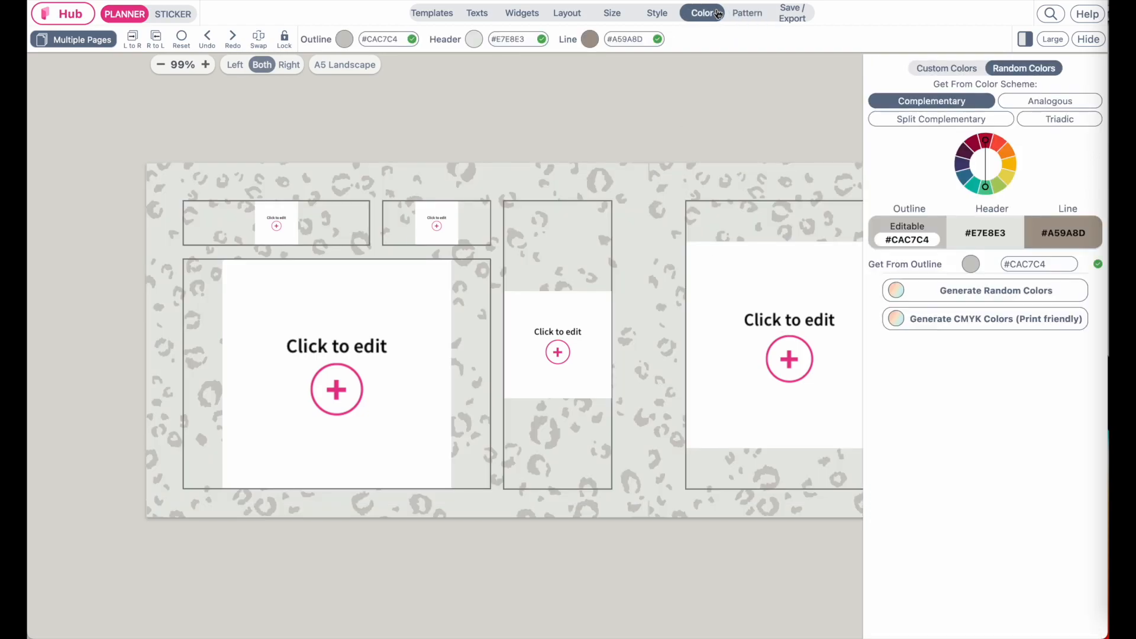
{"action": "scroll", "coordinate": [164, 142], "scroll_direction": "up", "scroll_amount": 3}
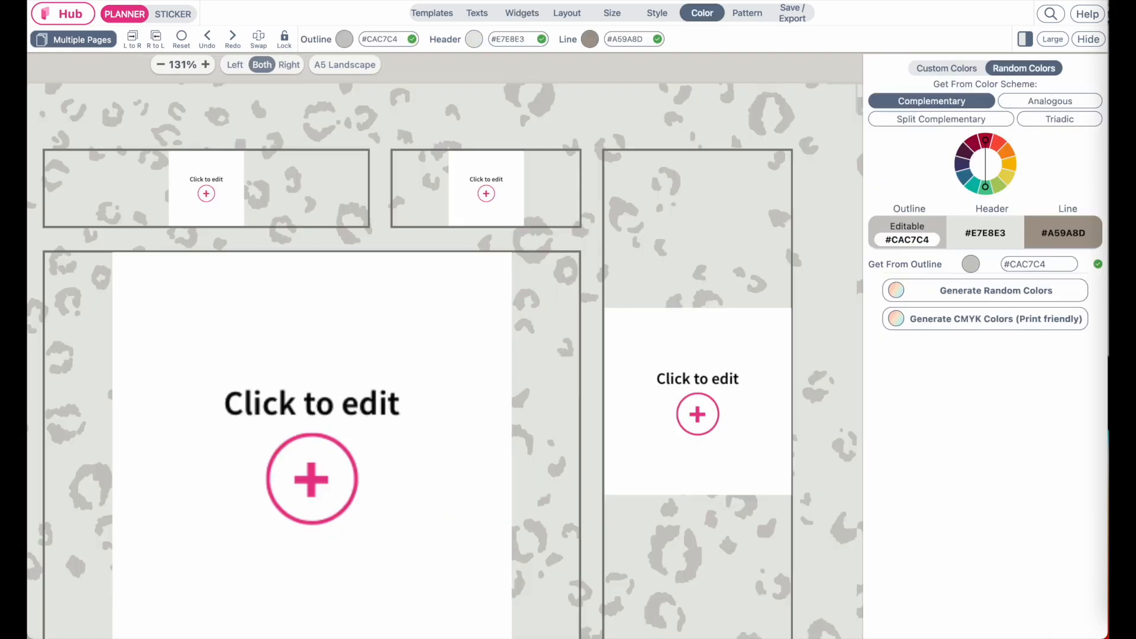
{"action": "left_click", "coordinate": [346, 39]}
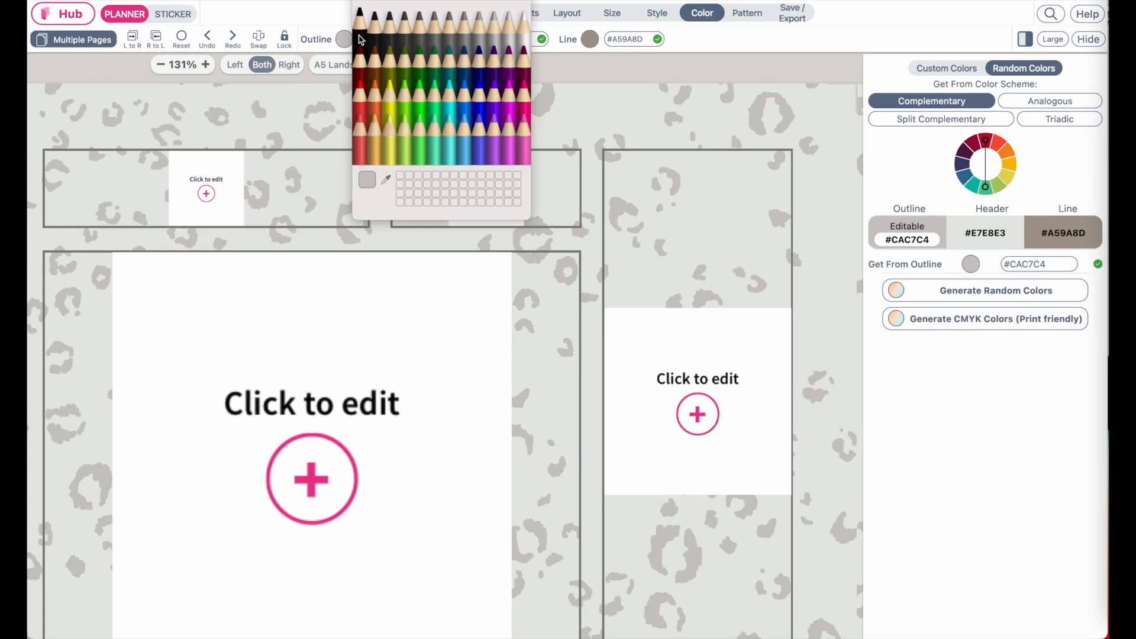
{"action": "left_click_drag", "start_coordinate": [383, 5], "coordinate": [446, 174]}
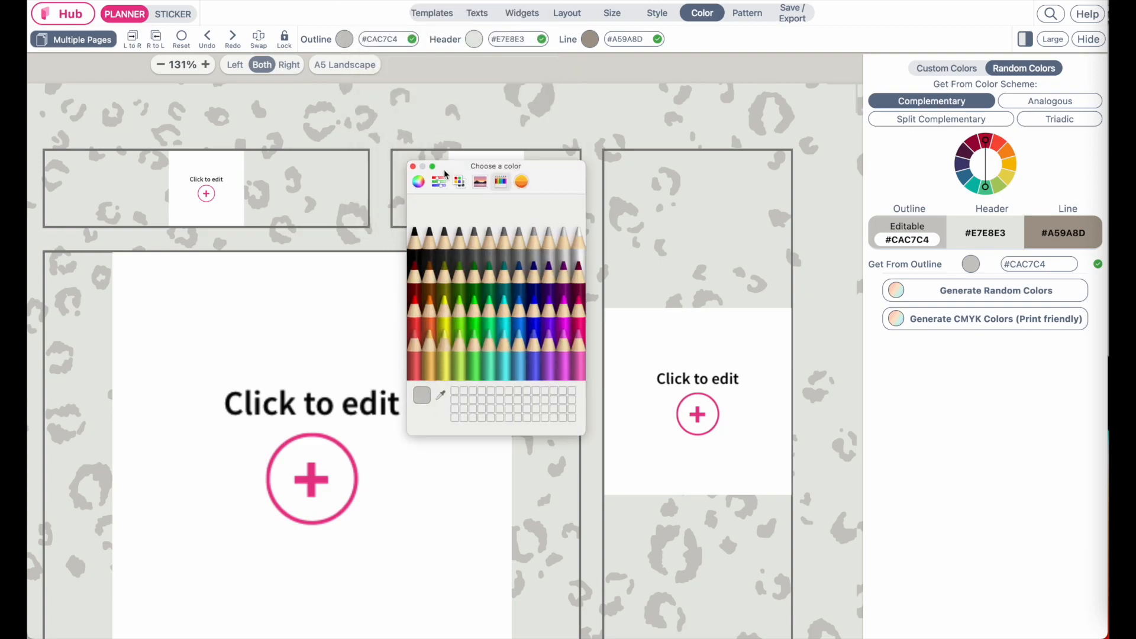
{"action": "left_click", "coordinate": [415, 243]}
{"action": "left_click", "coordinate": [413, 167]}
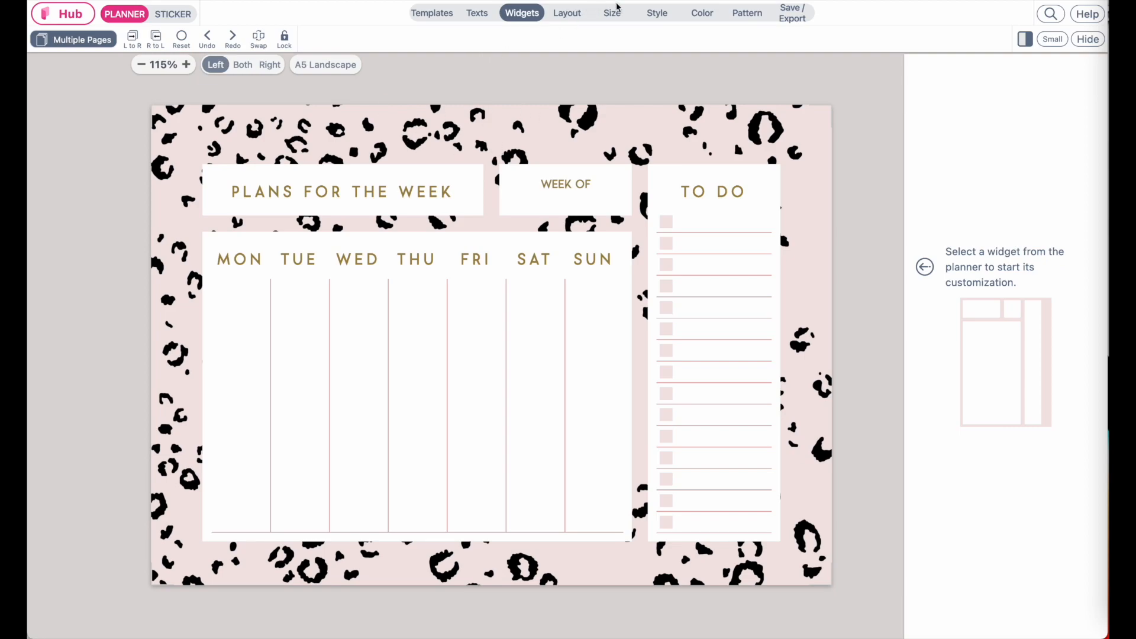
Step: Copy the header color code from the reference planner and set this planner's header color to #F3E4E4
{"action": "left_click", "coordinate": [714, 9]}
{"action": "left_click", "coordinate": [521, 39]}
{"action": "key", "text": "ctrl+c"}
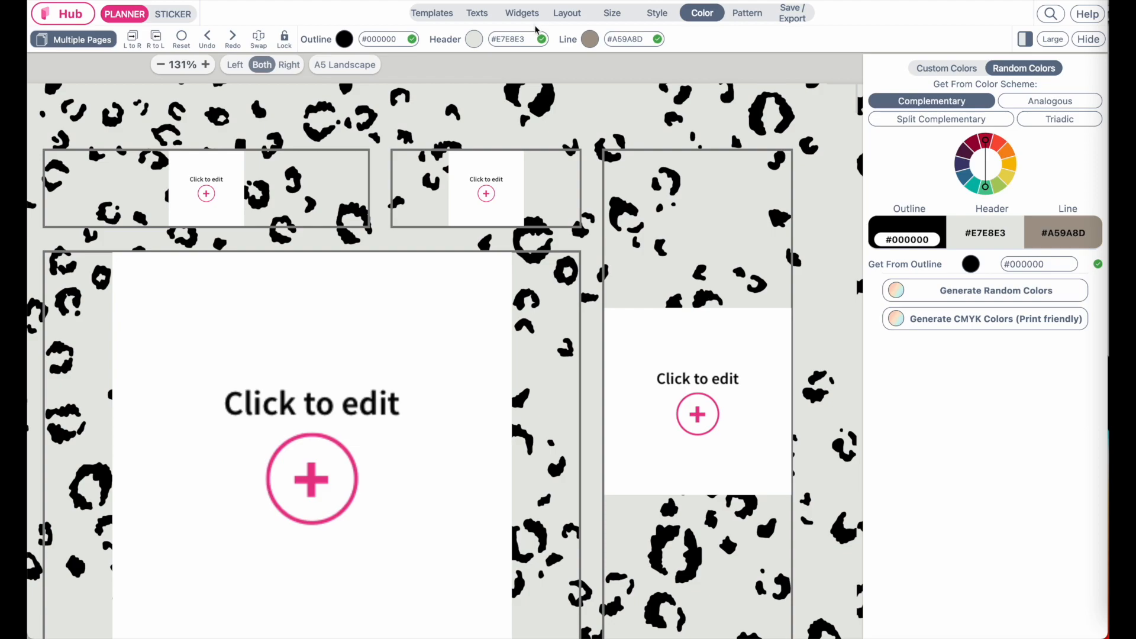
{"action": "left_click", "coordinate": [513, 39]}
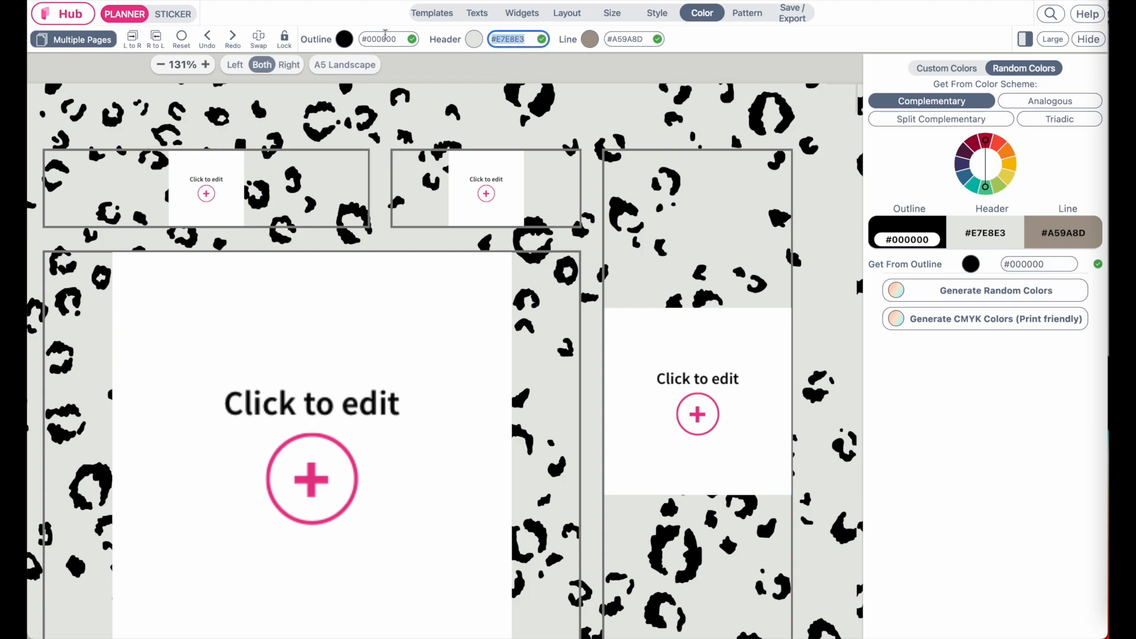
{"action": "key", "text": "ctrl+v"}
{"action": "scroll", "coordinate": [574, 358], "scroll_direction": "down", "scroll_amount": 5}
{"action": "scroll", "coordinate": [574, 358], "scroll_direction": "up", "scroll_amount": 3}
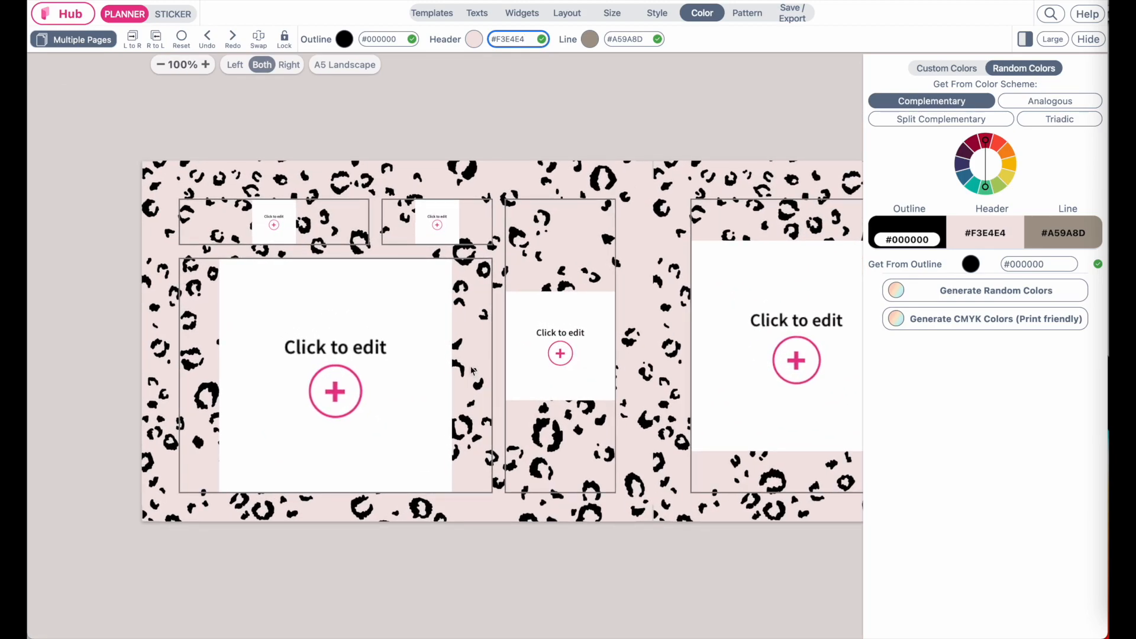
Step: Check the reference planner and place the single List to-do widget in the tall third-column box
{"action": "scroll", "coordinate": [462, 362], "scroll_direction": "up", "scroll_amount": 2}
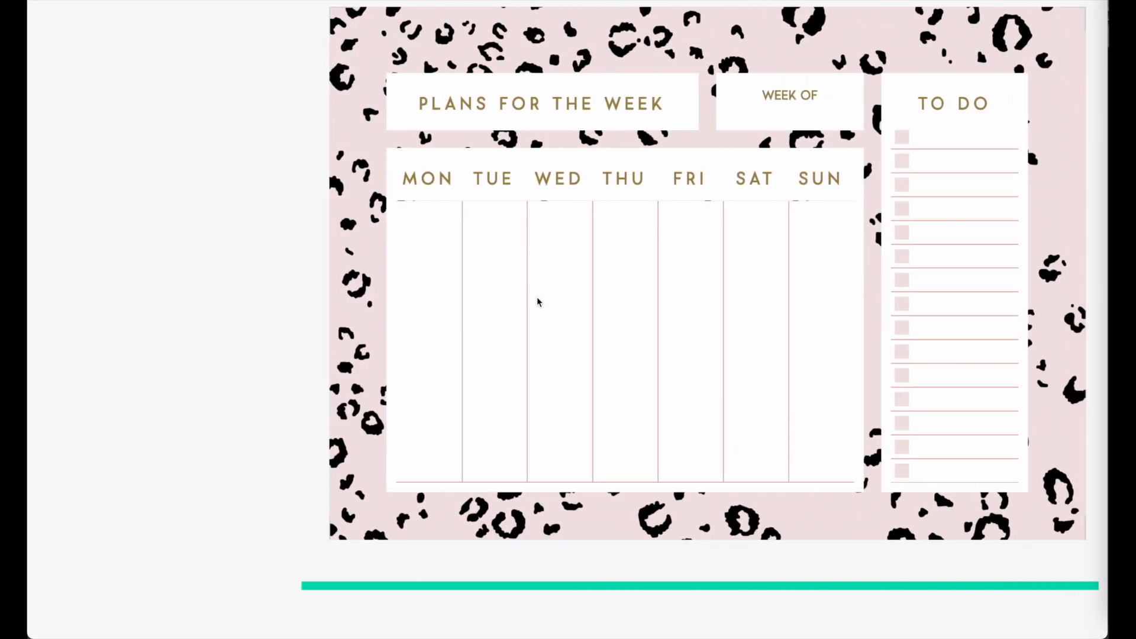
{"action": "scroll", "coordinate": [538, 298], "scroll_direction": "right", "scroll_amount": 1}
{"action": "scroll", "coordinate": [538, 297], "scroll_direction": "up", "scroll_amount": 1}
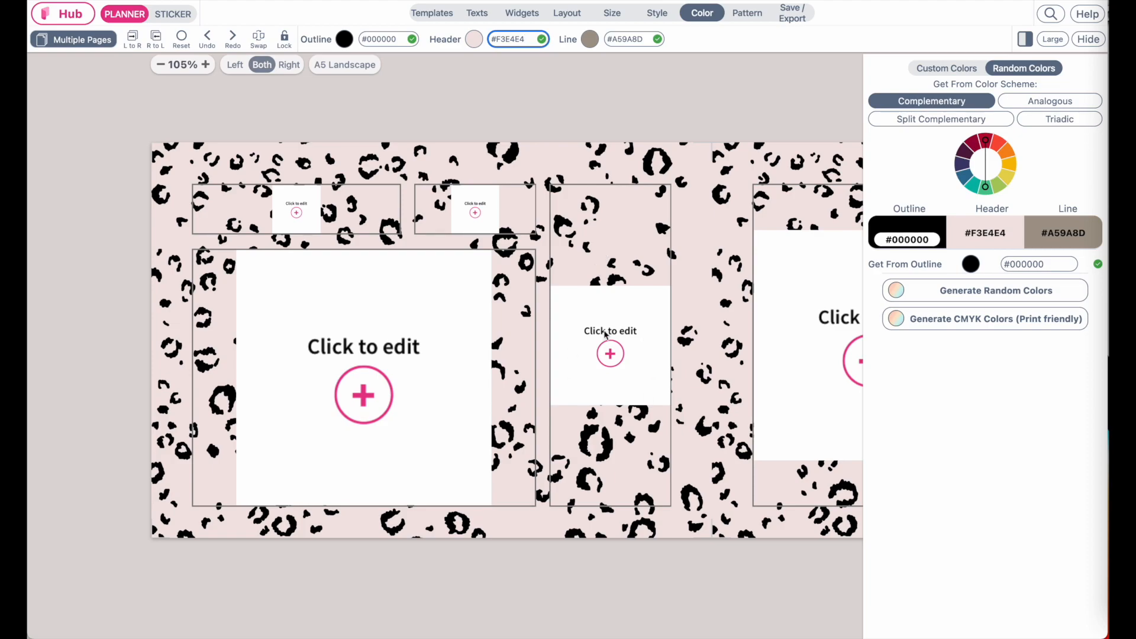
{"action": "scroll", "coordinate": [605, 335], "scroll_direction": "up", "scroll_amount": 5}
{"action": "scroll", "coordinate": [605, 335], "scroll_direction": "down", "scroll_amount": 4}
{"action": "left_click", "coordinate": [636, 320]}
{"action": "left_click", "coordinate": [1031, 98]}
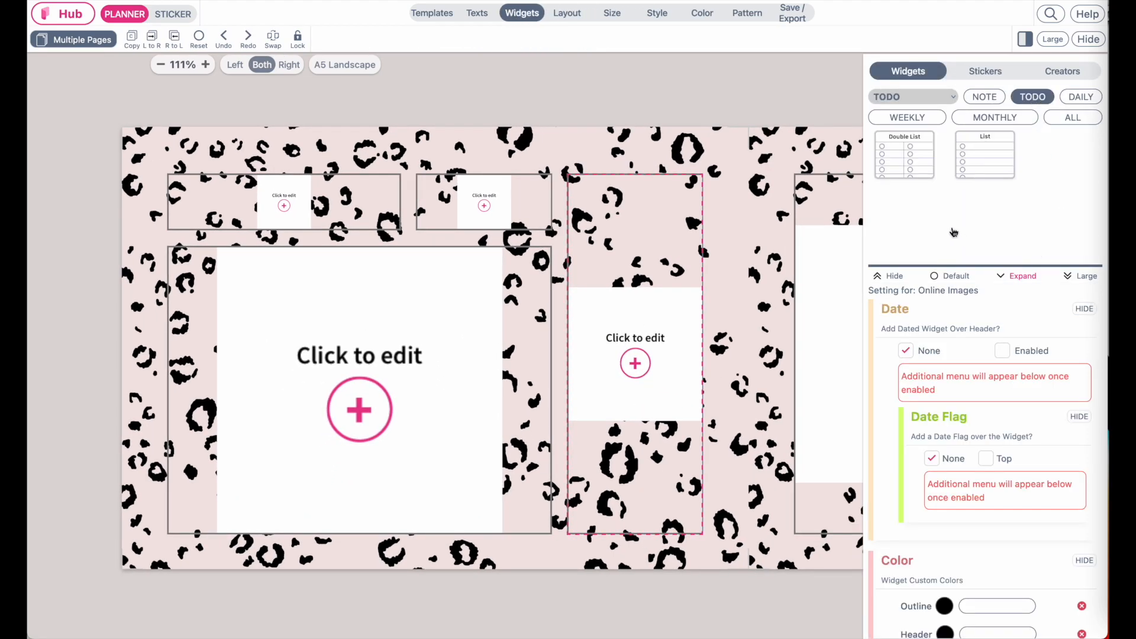
{"action": "left_click", "coordinate": [980, 146]}
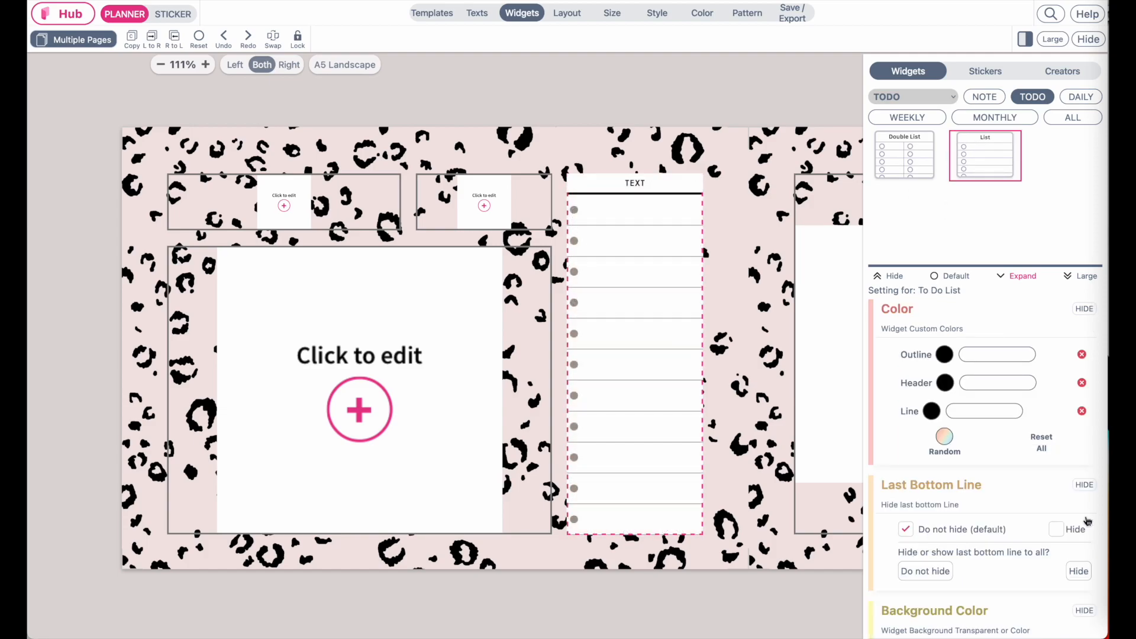
Step: Change the to-do list widget's header text to "To do"
{"action": "scroll", "coordinate": [991, 454], "scroll_direction": "down", "scroll_amount": 3}
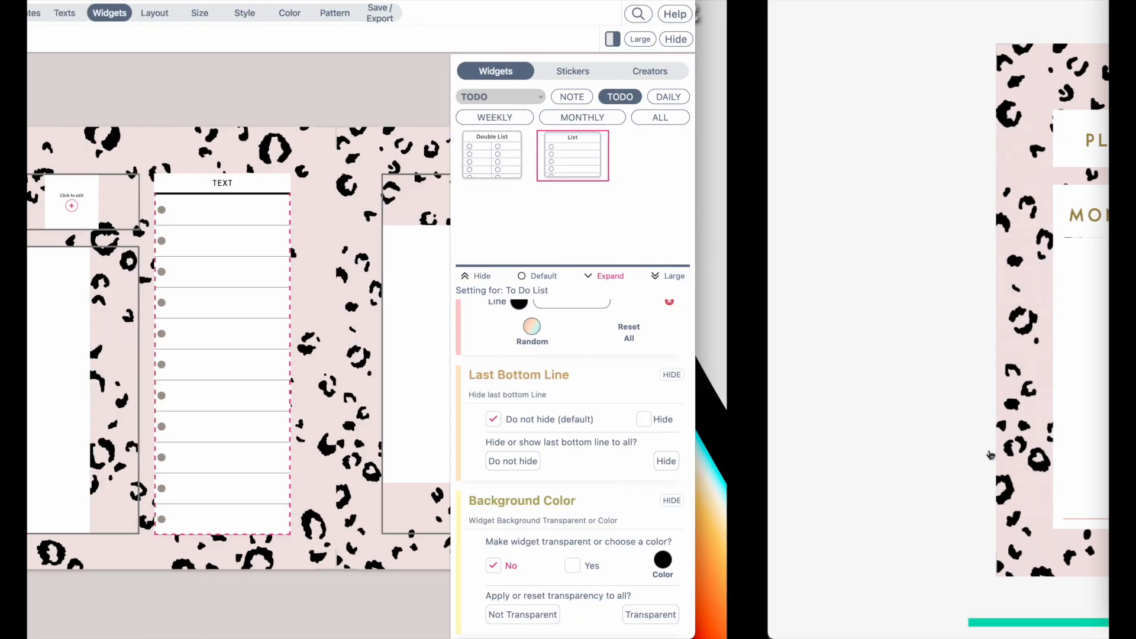
{"action": "scroll", "coordinate": [530, 463], "scroll_direction": "down", "scroll_amount": 6}
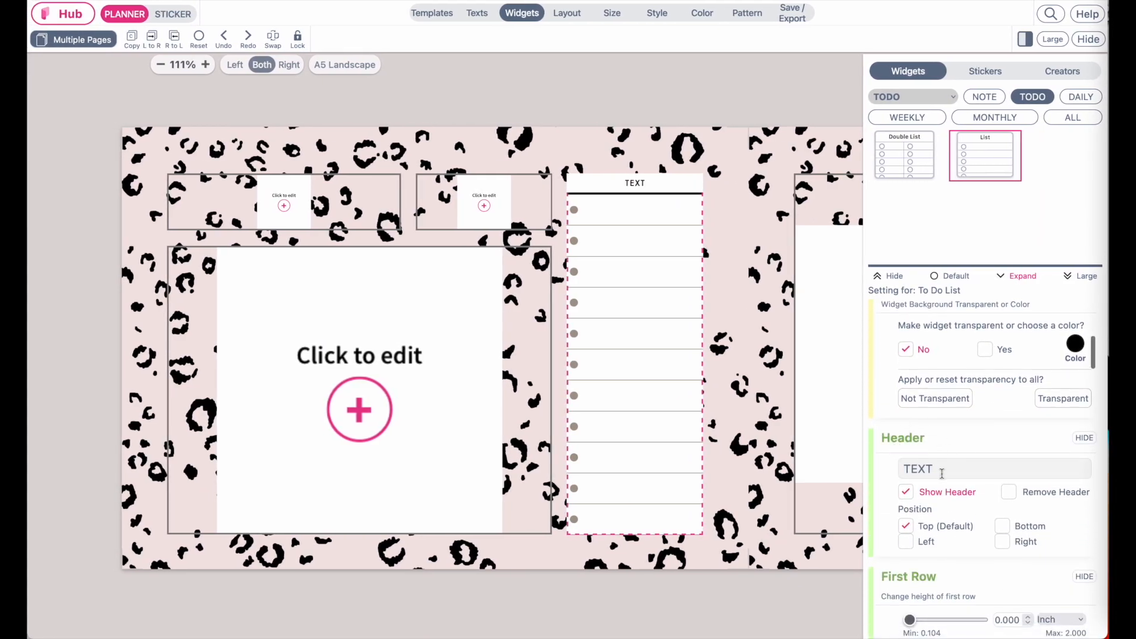
{"action": "left_click_drag", "start_coordinate": [941, 473], "coordinate": [816, 472]}
{"action": "key", "text": "BackSpace"}
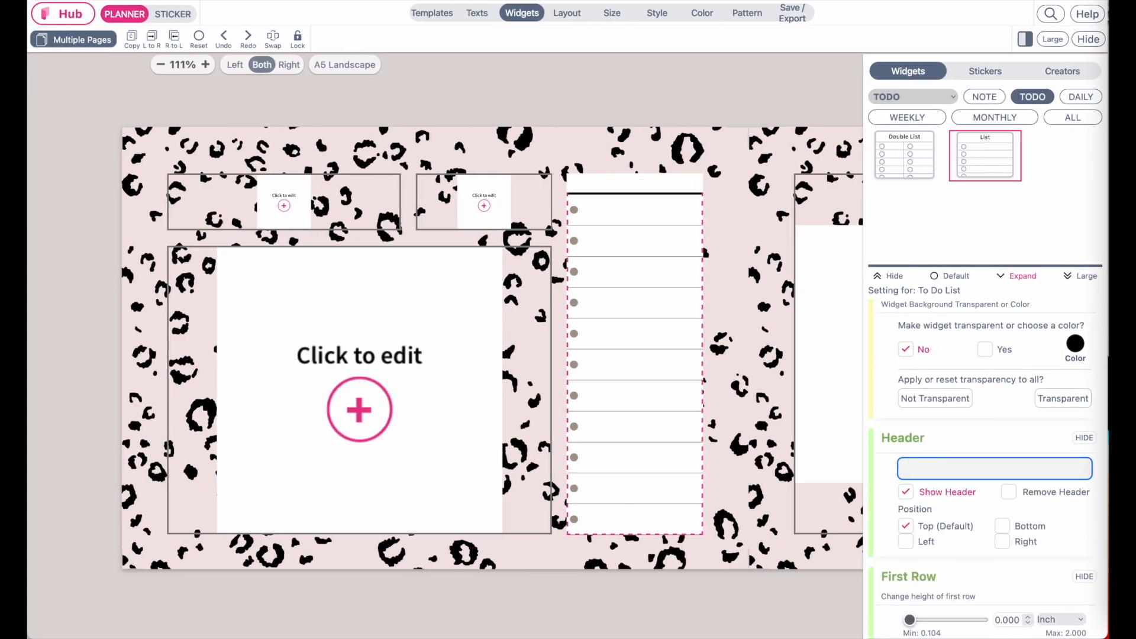
{"action": "type", "text": "To do"}
Step: Increase the to-do list's number of rows to 15
{"action": "scroll", "coordinate": [1002, 586], "scroll_direction": "down", "scroll_amount": 10}
{"action": "scroll", "coordinate": [1002, 586], "scroll_direction": "up", "scroll_amount": 6}
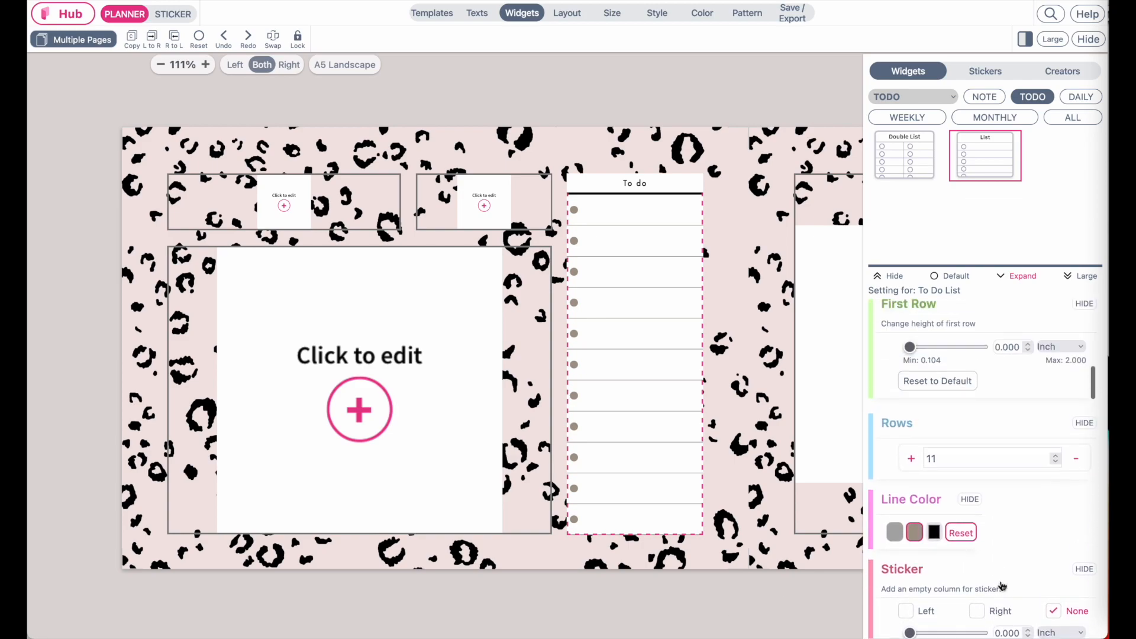
{"action": "left_click", "coordinate": [911, 542]}
{"action": "left_click", "coordinate": [912, 543]}
{"action": "left_click", "coordinate": [912, 543]}
{"action": "left_click", "coordinate": [912, 543]}
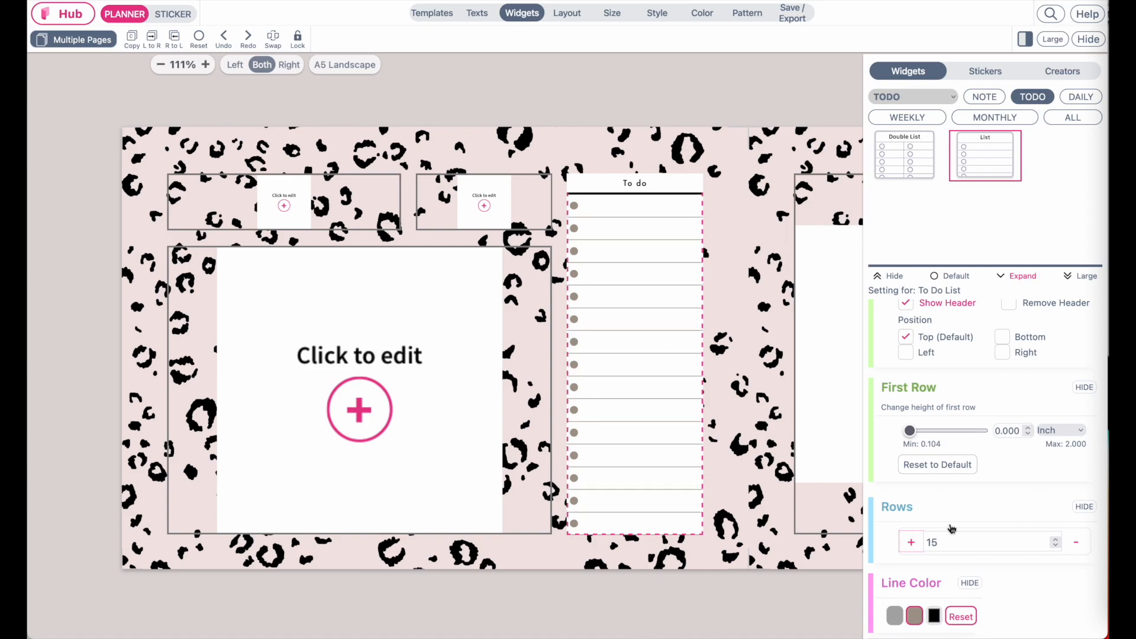
Step: Change the to-do list's checkbox icons to filled squares and compare the list with the reference planner
{"action": "scroll", "coordinate": [952, 528], "scroll_direction": "down", "scroll_amount": 10}
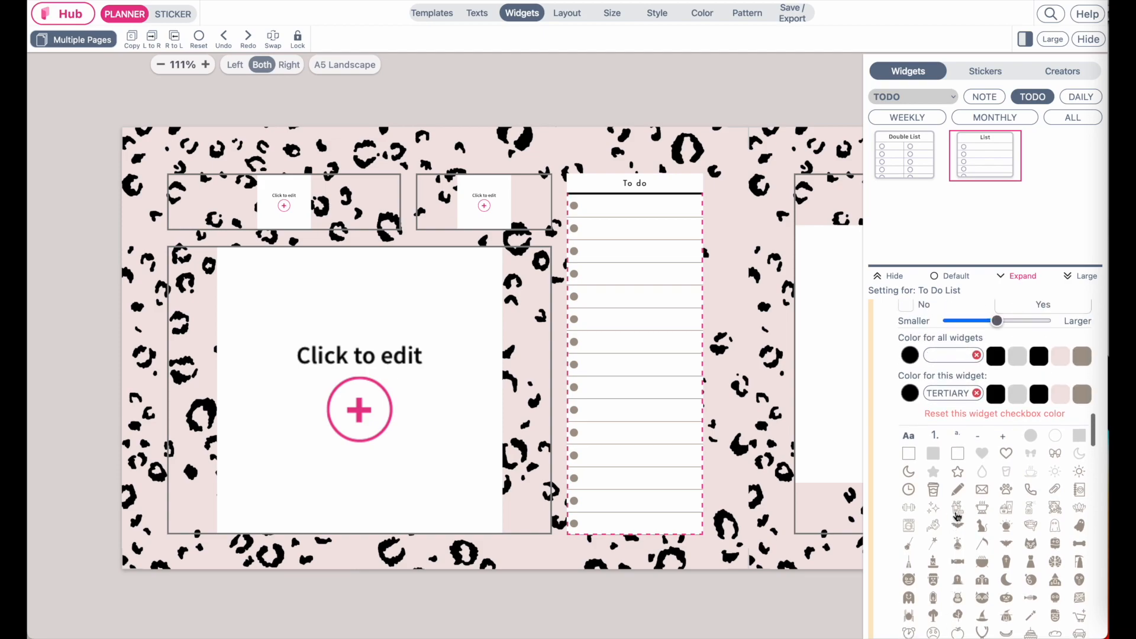
{"action": "left_click", "coordinate": [982, 490]}
{"action": "left_click", "coordinate": [914, 525]}
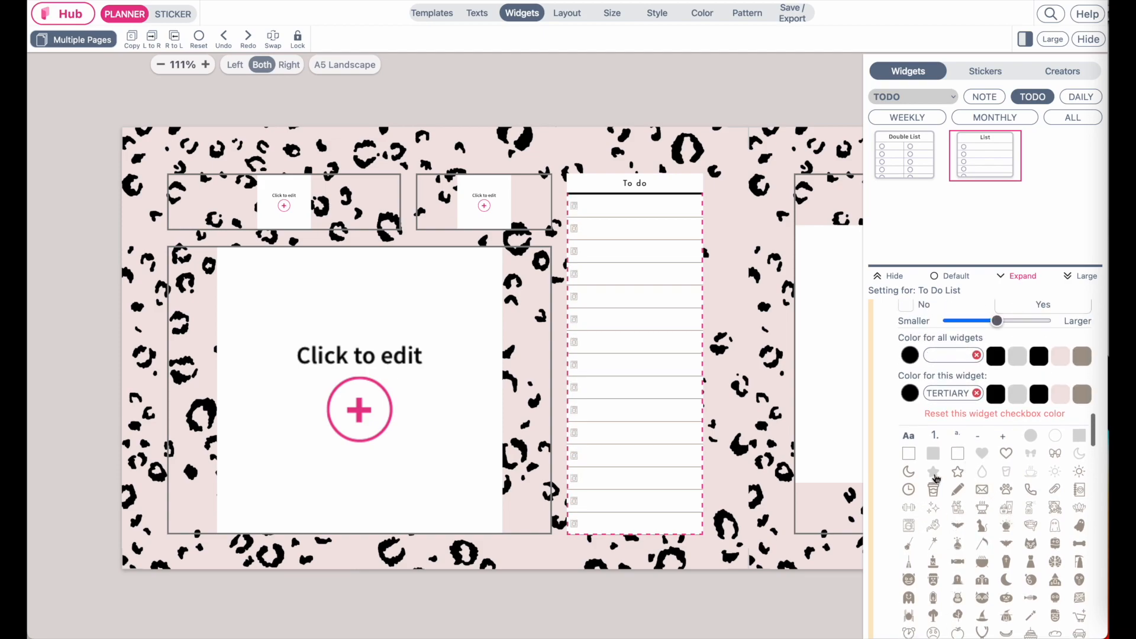
{"action": "left_click", "coordinate": [1078, 438]}
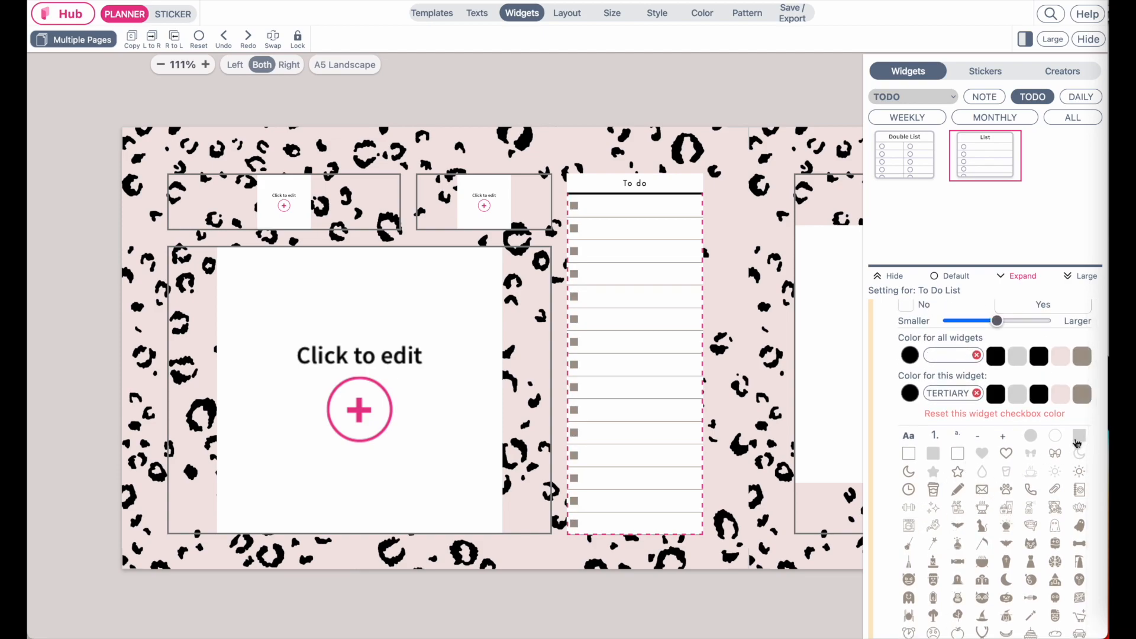
{"action": "left_click", "coordinate": [745, 596]}
{"action": "key", "text": "ctrl+Right"}
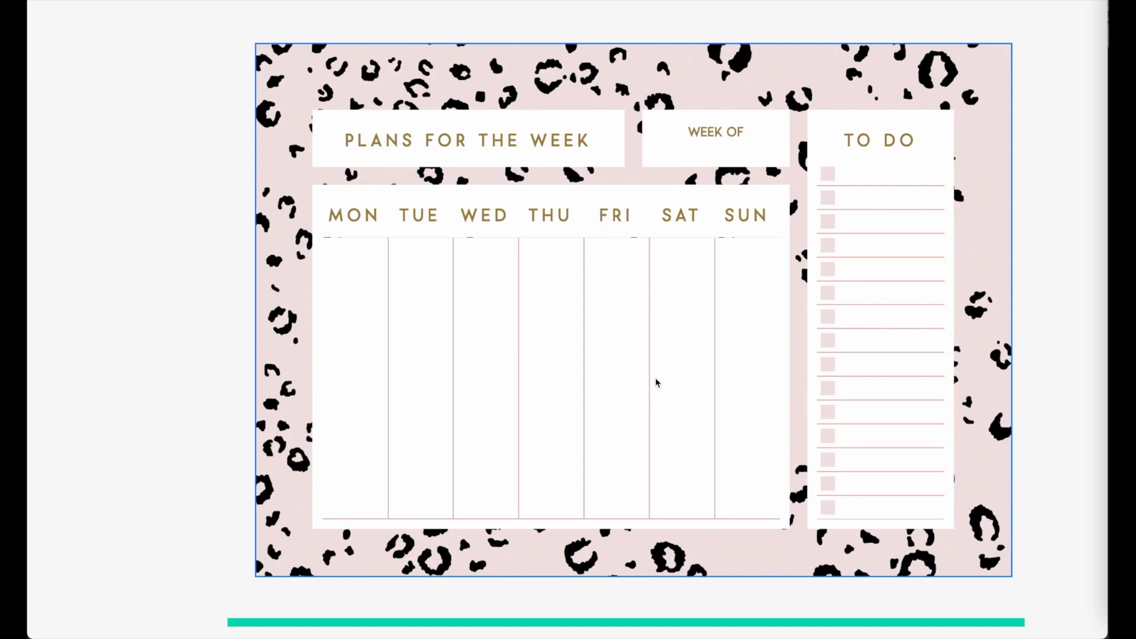
{"action": "key", "text": "ctrl+Left"}
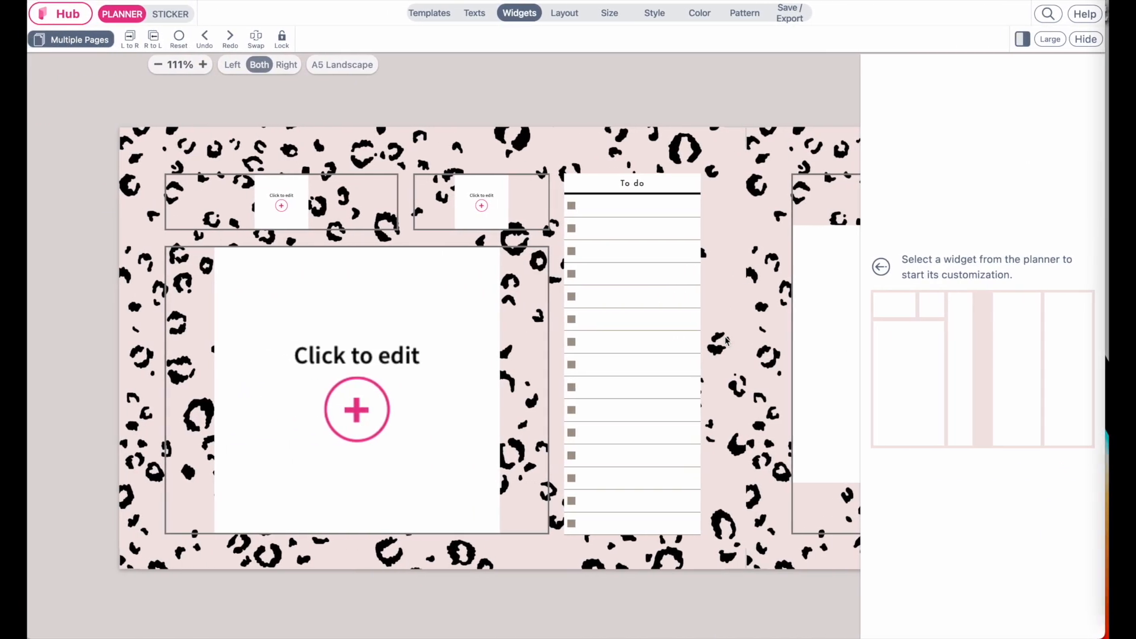
Step: Set the h2 widget header font to Cajole-Regular from the regular fonts
{"action": "left_click", "coordinate": [477, 18]}
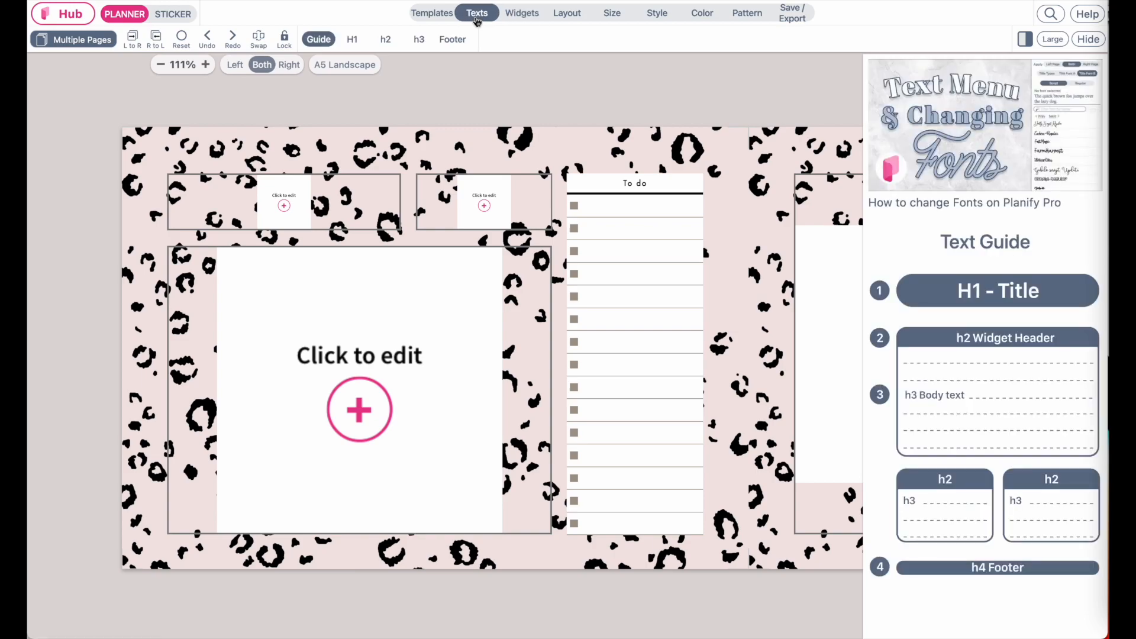
{"action": "left_click", "coordinate": [391, 43]}
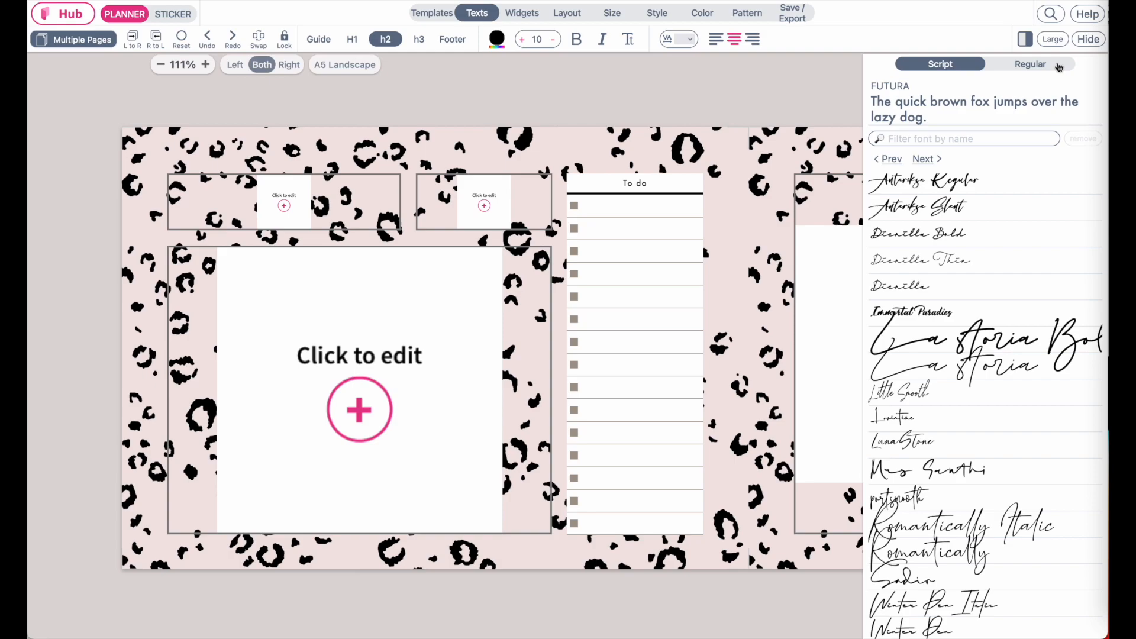
{"action": "left_click", "coordinate": [1058, 66]}
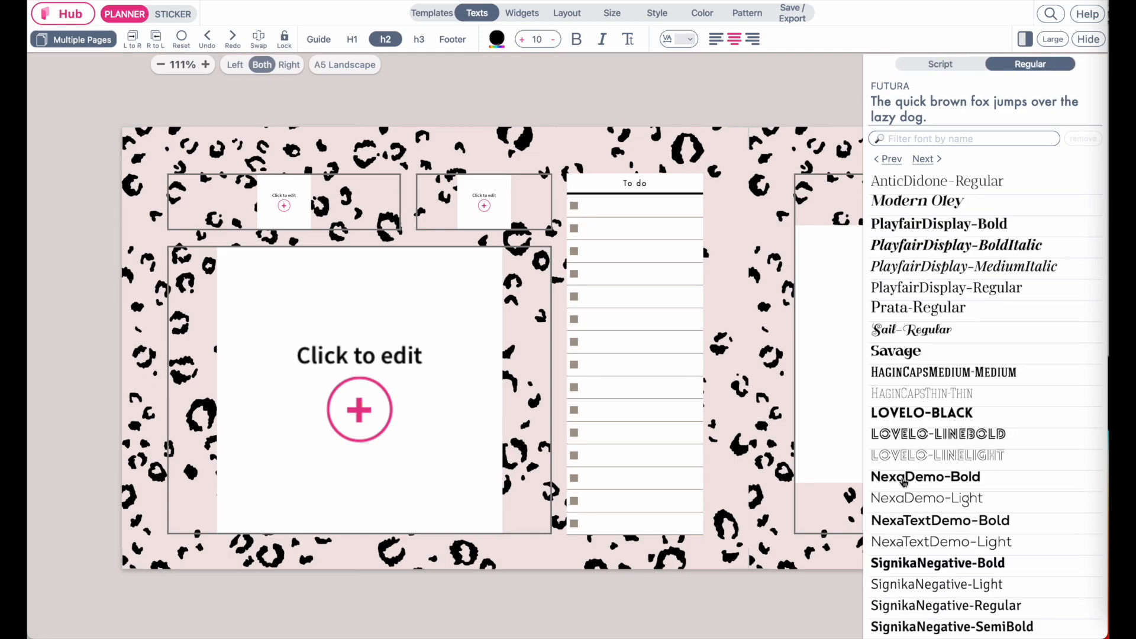
{"action": "scroll", "coordinate": [905, 440], "scroll_direction": "down", "scroll_amount": 6}
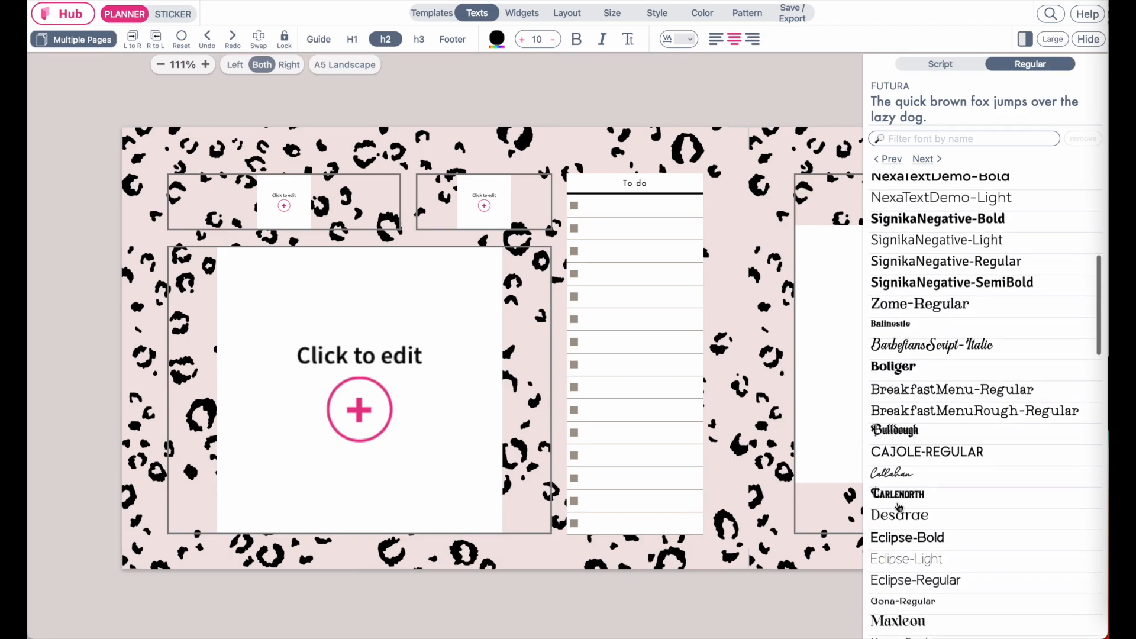
{"action": "scroll", "coordinate": [899, 507], "scroll_direction": "down", "scroll_amount": 3}
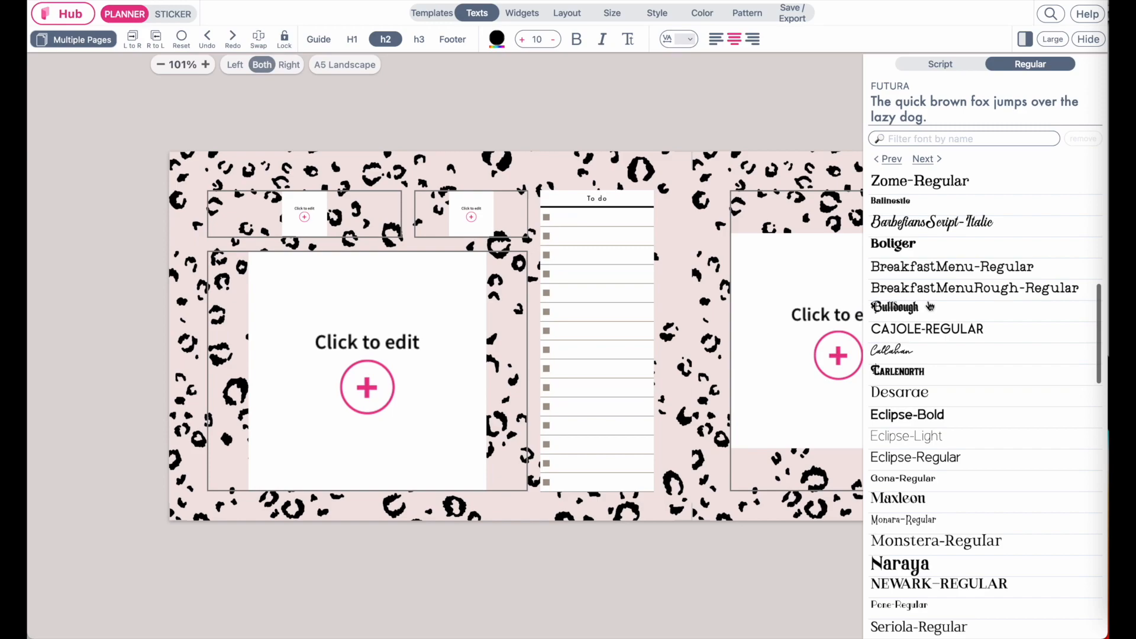
{"action": "scroll", "coordinate": [558, 286], "scroll_direction": "up", "scroll_amount": 3}
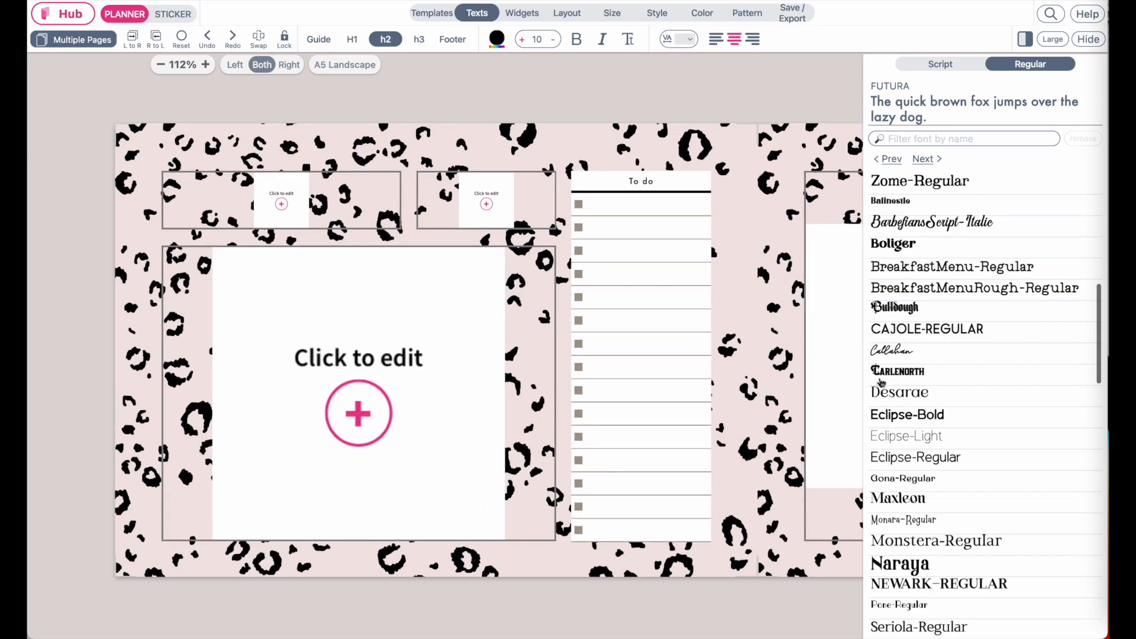
{"action": "left_click", "coordinate": [904, 331]}
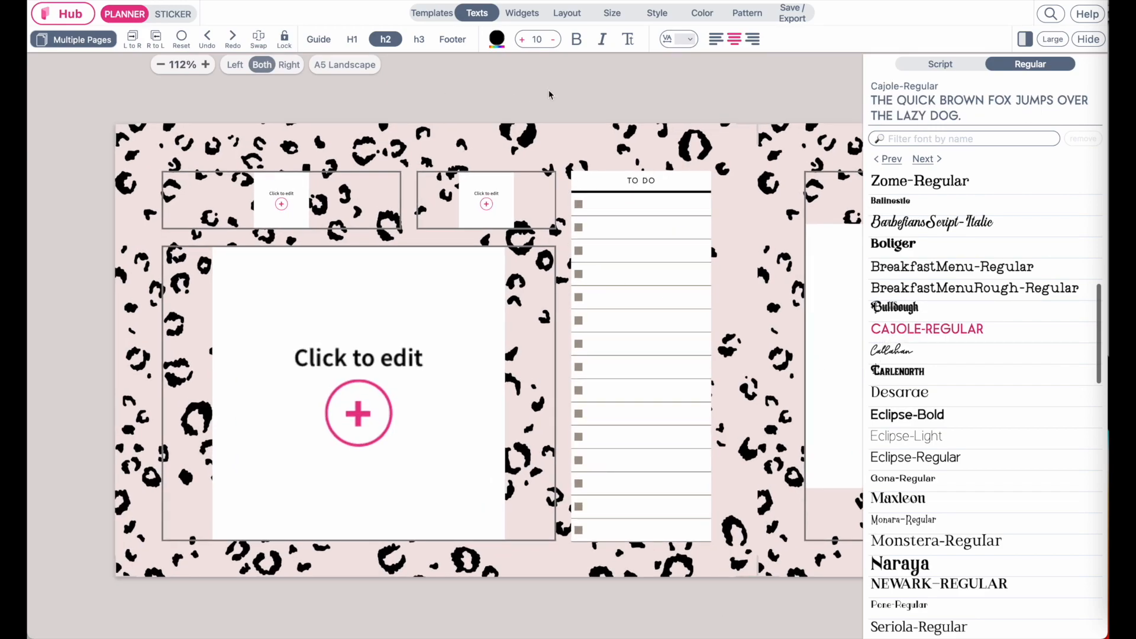
Step: Increase the h2 widget header font size to 19
{"action": "left_click", "coordinate": [522, 40]}
{"action": "left_click", "coordinate": [522, 39]}
{"action": "left_click", "coordinate": [522, 40]}
{"action": "left_click", "coordinate": [522, 40]}
{"action": "left_click", "coordinate": [521, 40]}
{"action": "left_click", "coordinate": [522, 40]}
{"action": "left_click", "coordinate": [522, 39]}
{"action": "left_click", "coordinate": [522, 40]}
{"action": "left_click", "coordinate": [522, 40]}
{"action": "scroll", "coordinate": [570, 218], "scroll_direction": "up", "scroll_amount": 4}
{"action": "scroll", "coordinate": [570, 218], "scroll_direction": "down", "scroll_amount": 4}
{"action": "scroll", "coordinate": [569, 217], "scroll_direction": "left", "scroll_amount": 2}
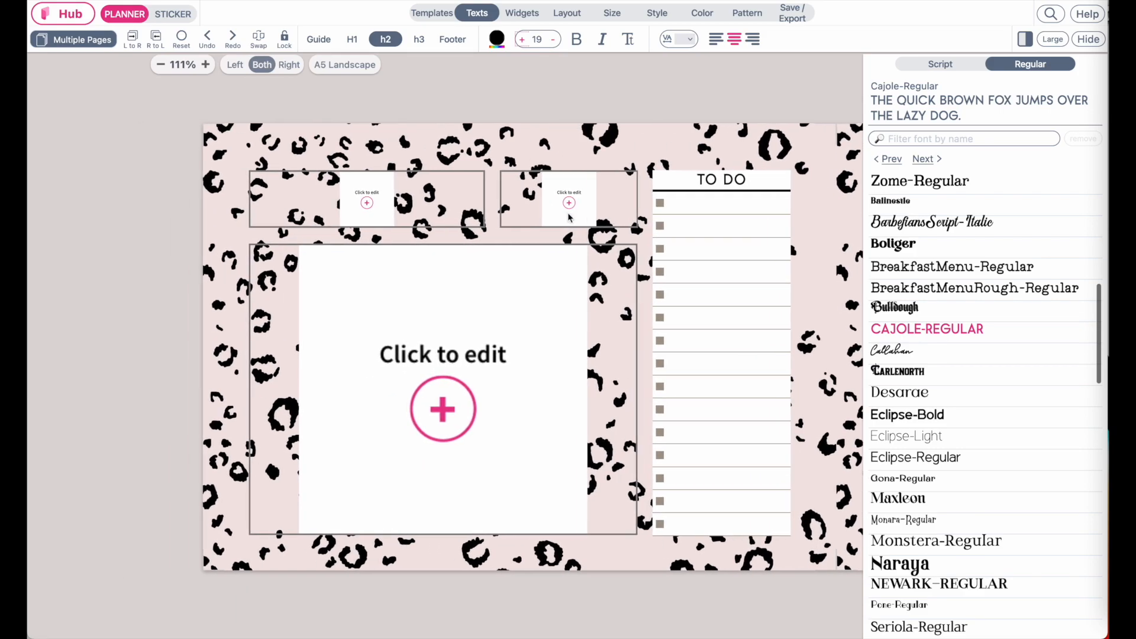
{"action": "scroll", "coordinate": [570, 218], "scroll_direction": "right", "scroll_amount": 1}
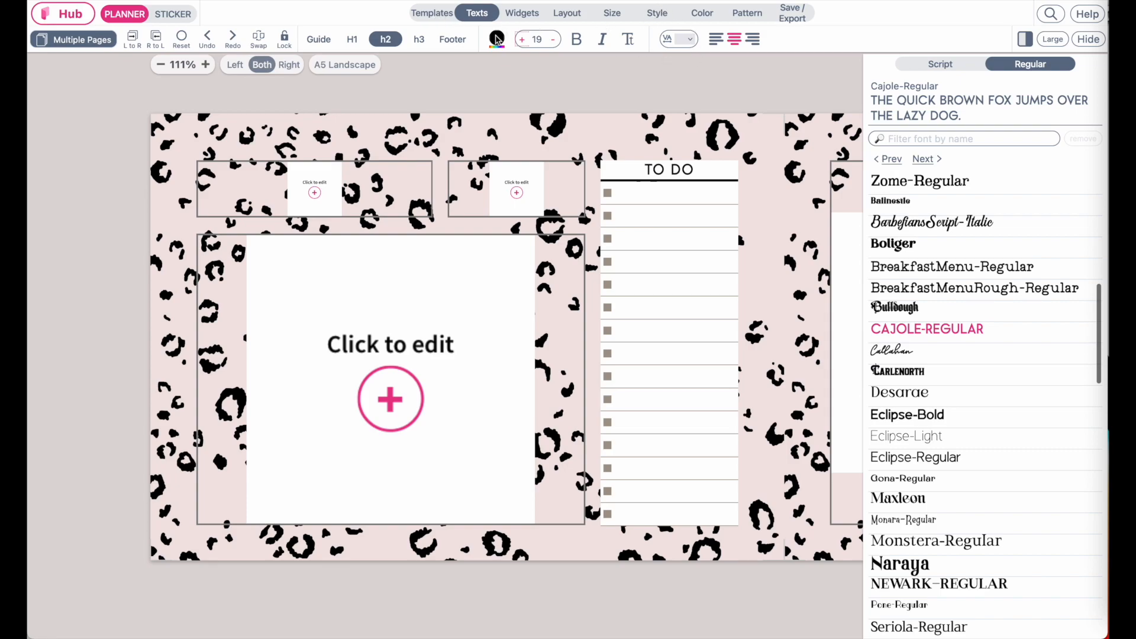
Step: Check the header text color in the reference planner and set the h2 header text to a matching golden brown
{"action": "left_click", "coordinate": [497, 39]}
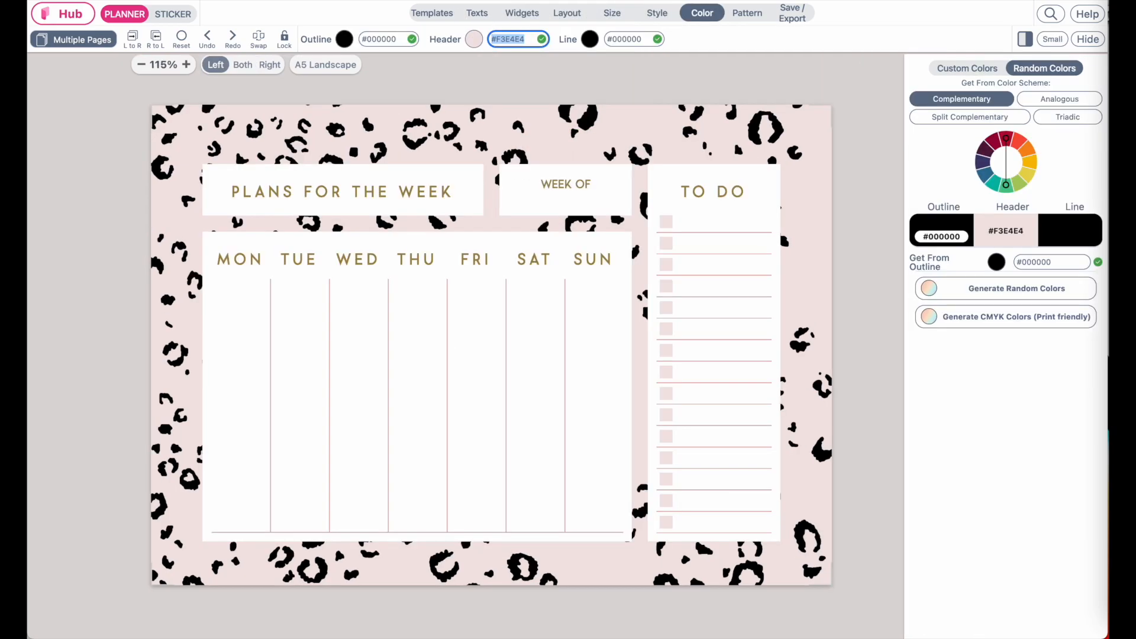
{"action": "scroll", "coordinate": [495, 211], "scroll_direction": "up", "scroll_amount": 5}
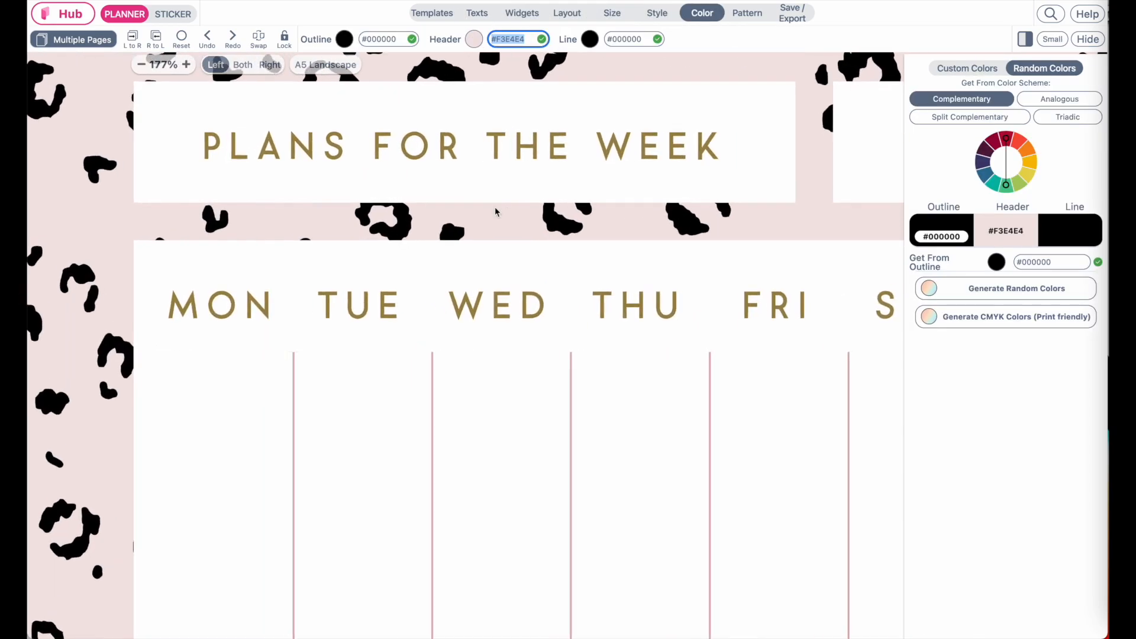
{"action": "scroll", "coordinate": [496, 211], "scroll_direction": "down", "scroll_amount": 5}
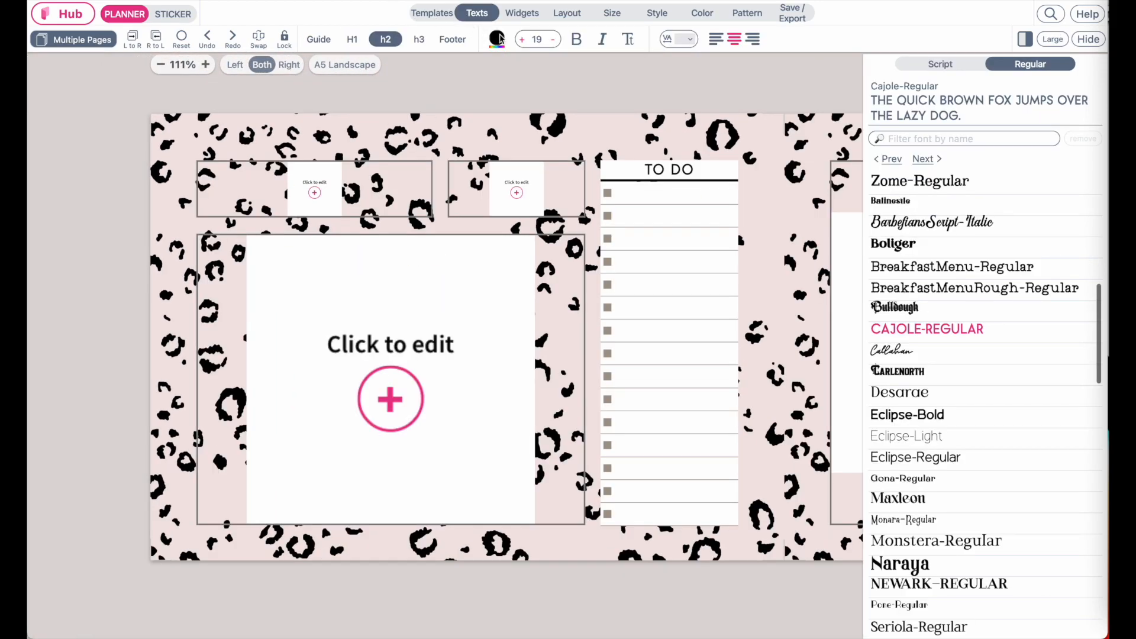
{"action": "left_click", "coordinate": [499, 39]}
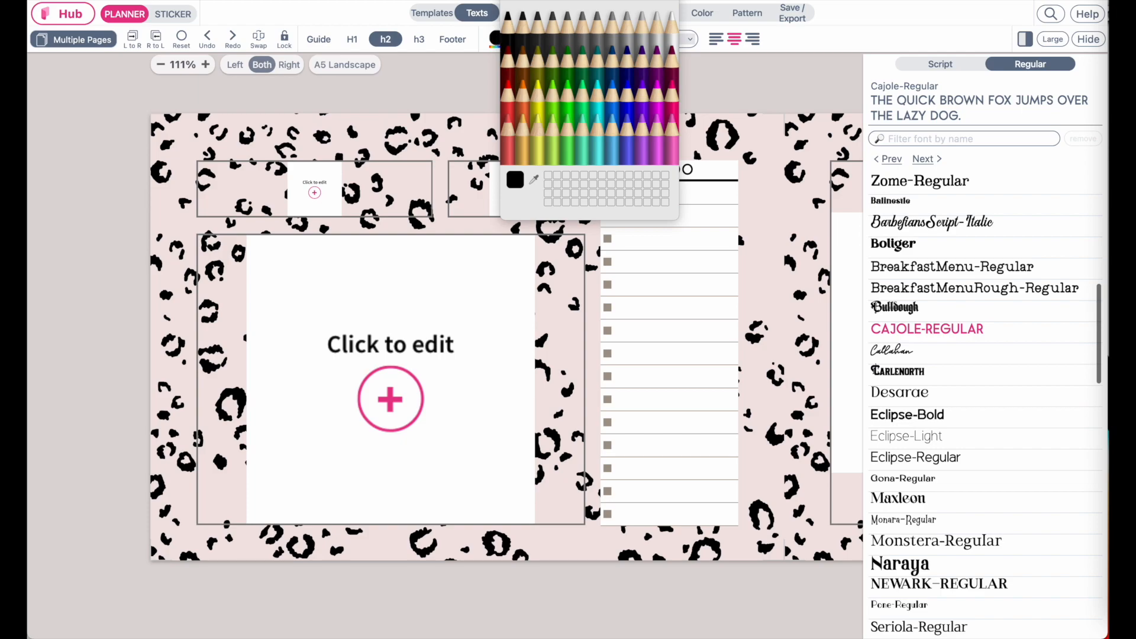
{"action": "left_click", "coordinate": [500, 39]}
{"action": "left_click", "coordinate": [557, 136]}
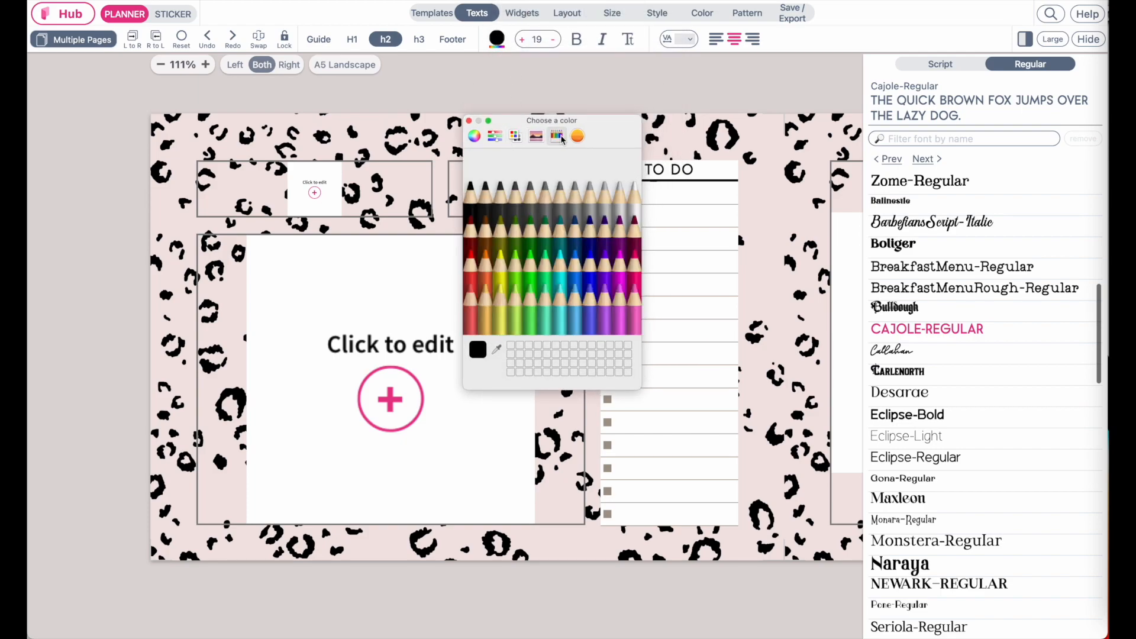
{"action": "left_click", "coordinate": [474, 136]}
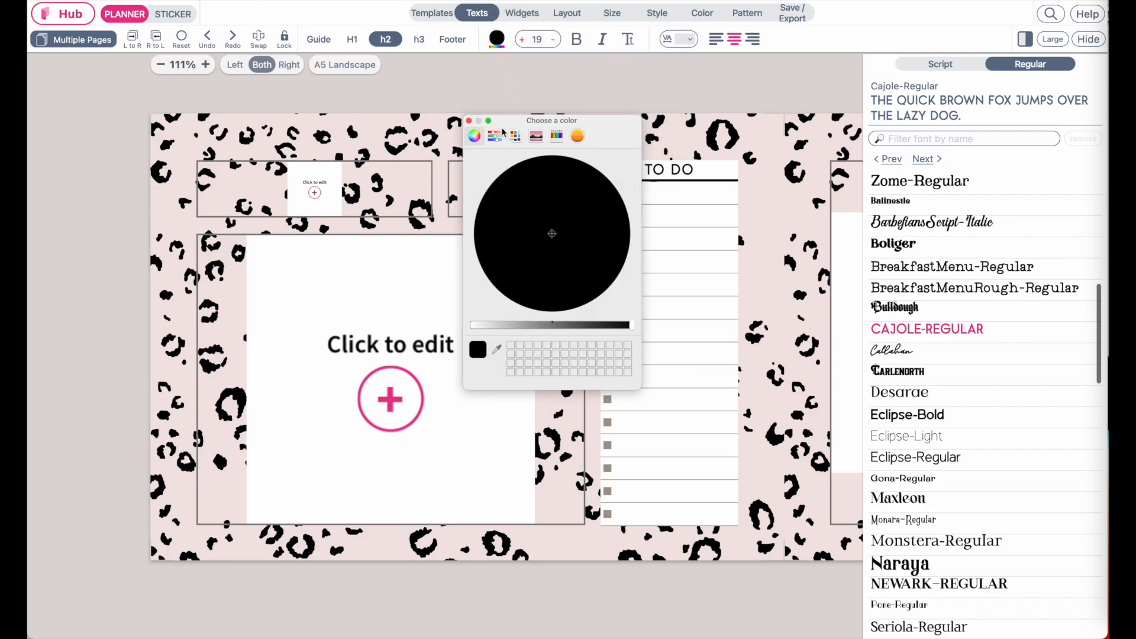
{"action": "left_click", "coordinate": [562, 134]}
{"action": "left_click", "coordinate": [501, 296]}
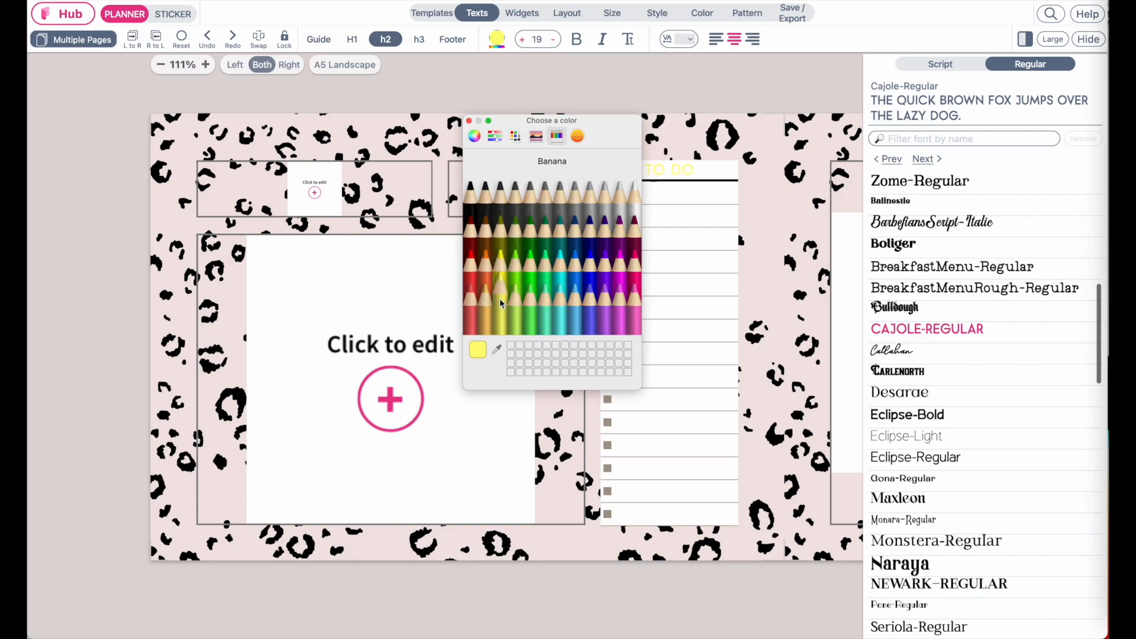
{"action": "left_click_drag", "start_coordinate": [613, 137], "coordinate": [516, 187]}
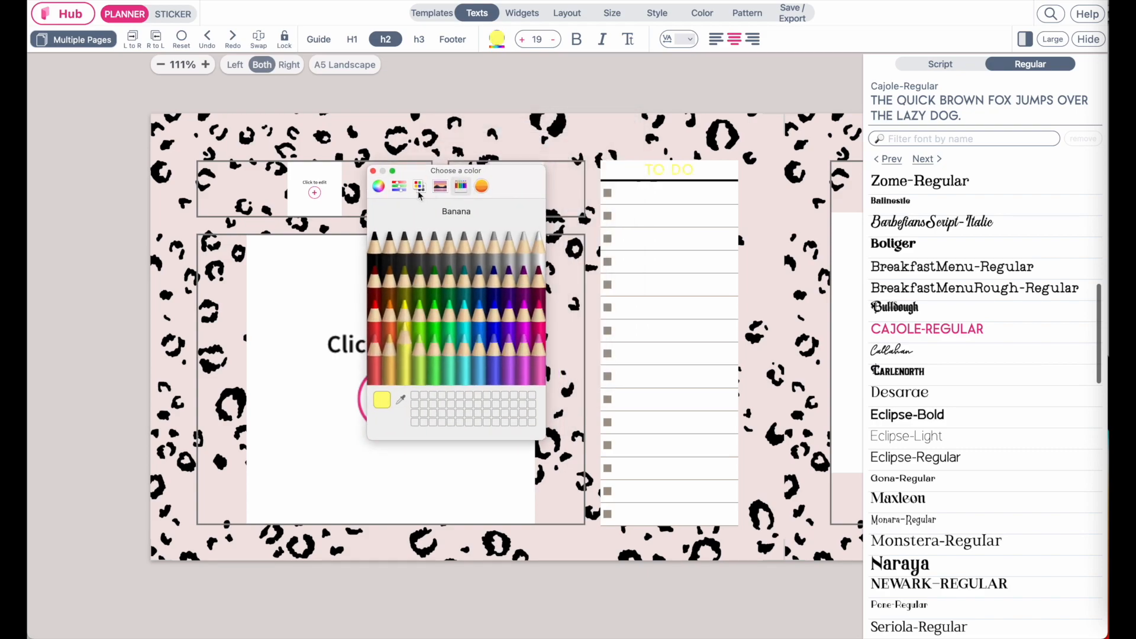
{"action": "left_click", "coordinate": [379, 187]}
{"action": "left_click_drag", "start_coordinate": [432, 375], "coordinate": [433, 377]}
{"action": "left_click_drag", "start_coordinate": [484, 264], "coordinate": [488, 263]}
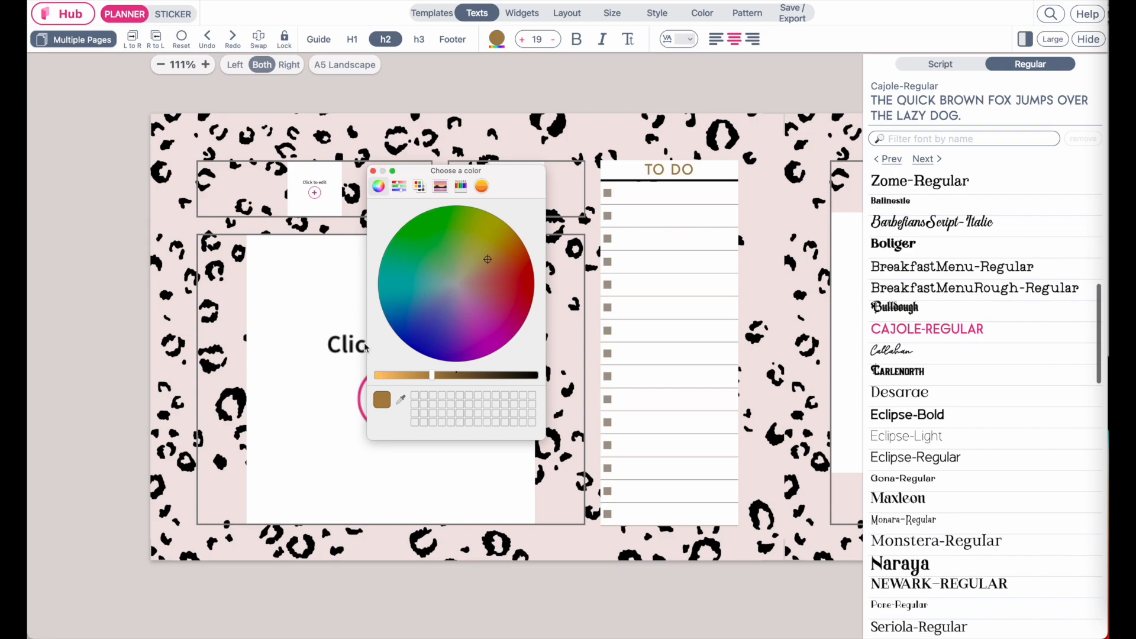
{"action": "left_click", "coordinate": [373, 172]}
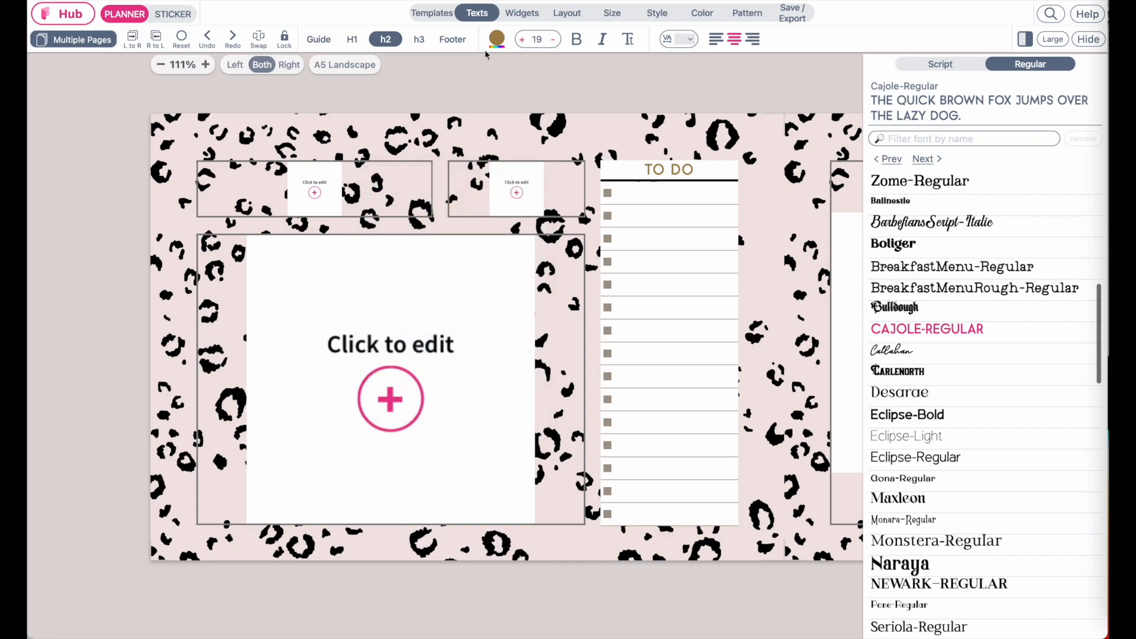
{"action": "left_click", "coordinate": [496, 39]}
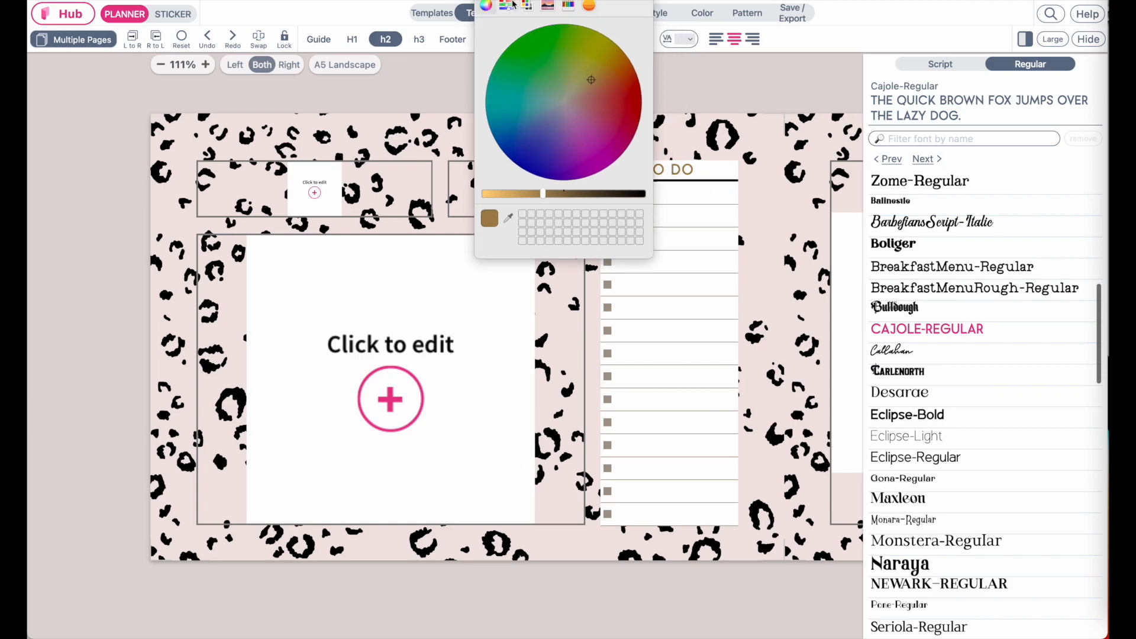
{"action": "left_click", "coordinate": [337, 148]}
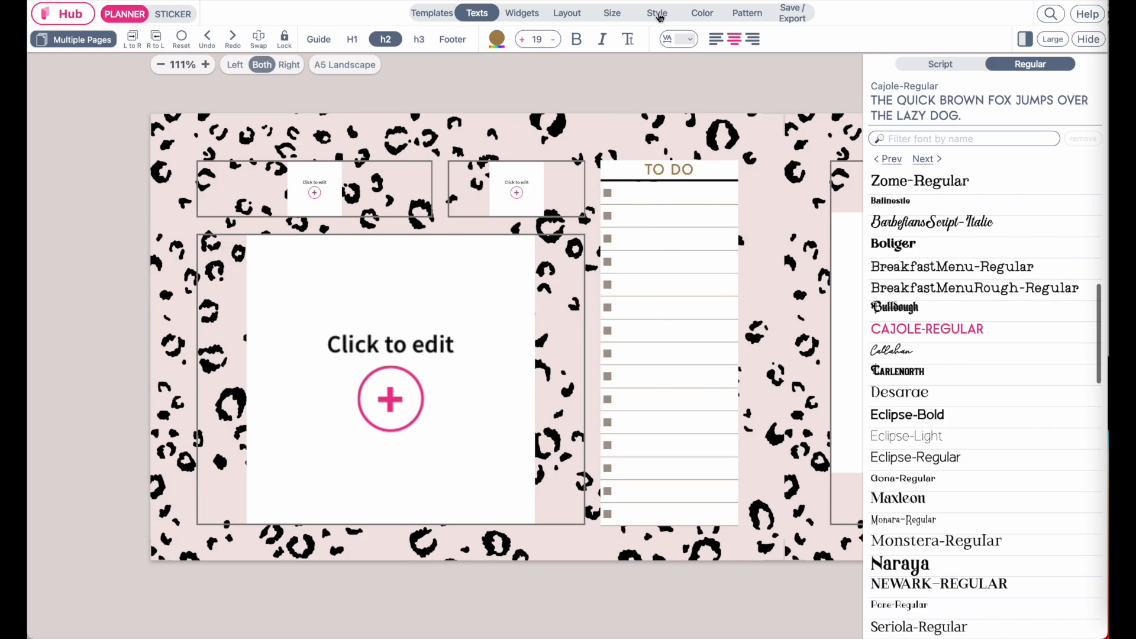
Step: Apply the Bold style to all widgets and open the to-do list widget's settings
{"action": "left_click", "coordinate": [658, 13]}
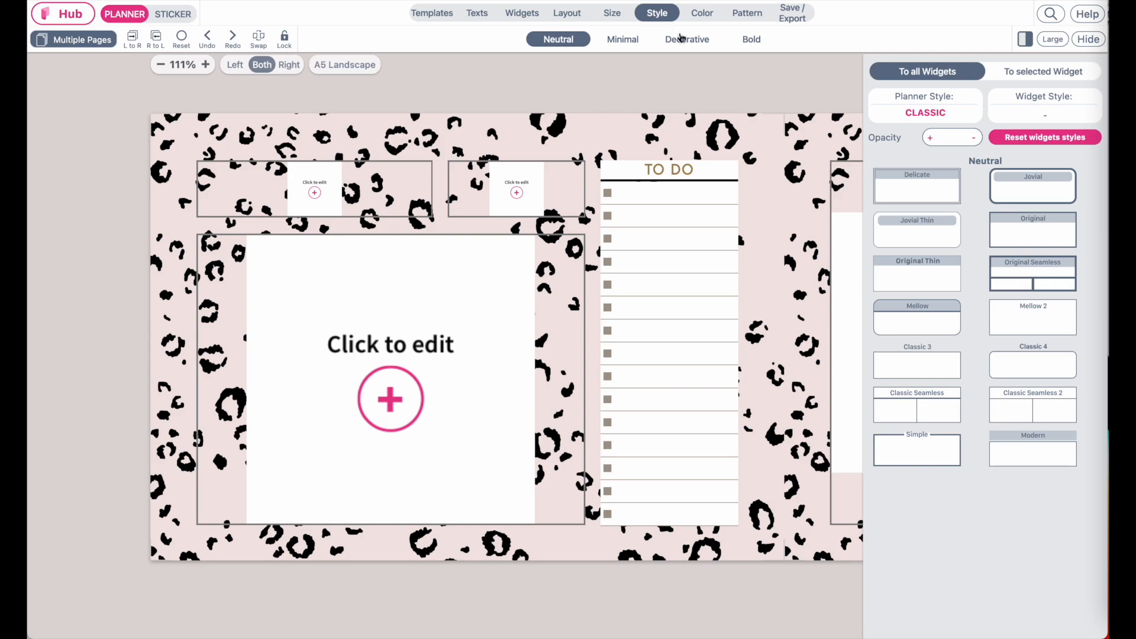
{"action": "left_click", "coordinate": [751, 41]}
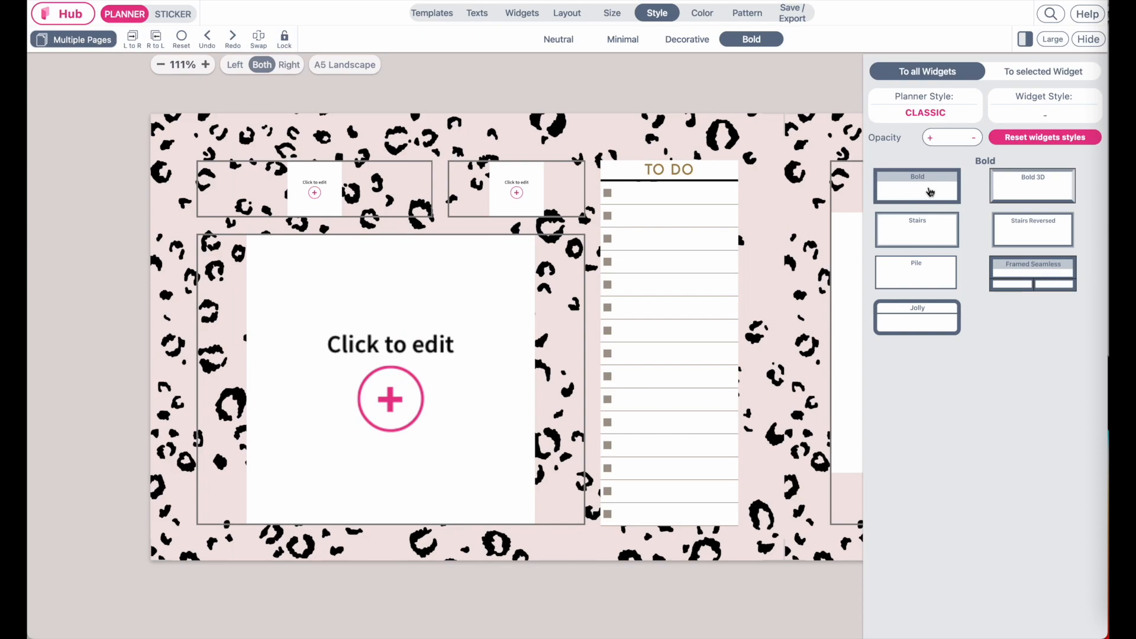
{"action": "left_click", "coordinate": [930, 192]}
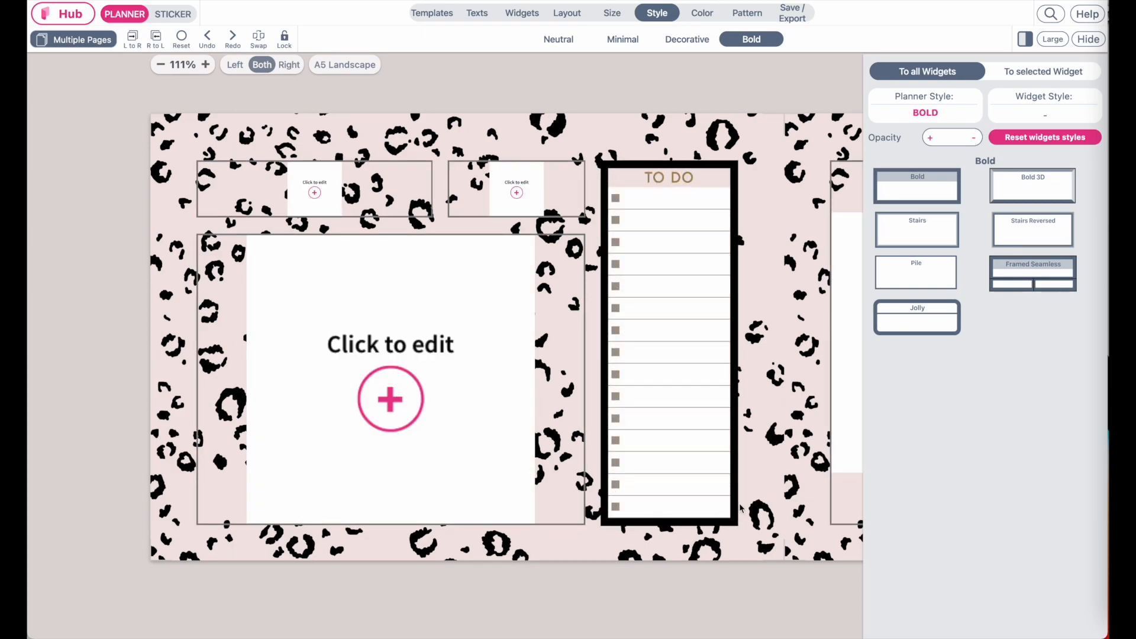
{"action": "left_click", "coordinate": [691, 181]}
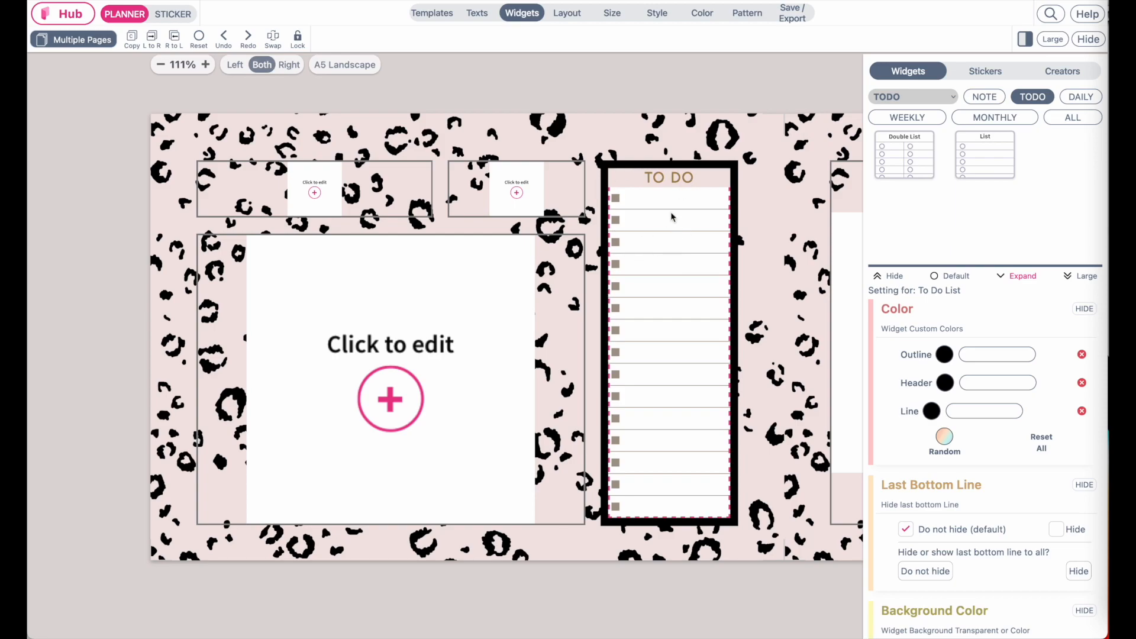
Step: Check the planner-wide colors and set the to-do list widget's custom outline color to white (#FEFFFF)
{"action": "left_click", "coordinate": [953, 277]}
{"action": "scroll", "coordinate": [963, 365], "scroll_direction": "down", "scroll_amount": 2}
{"action": "scroll", "coordinate": [964, 366], "scroll_direction": "up", "scroll_amount": 2}
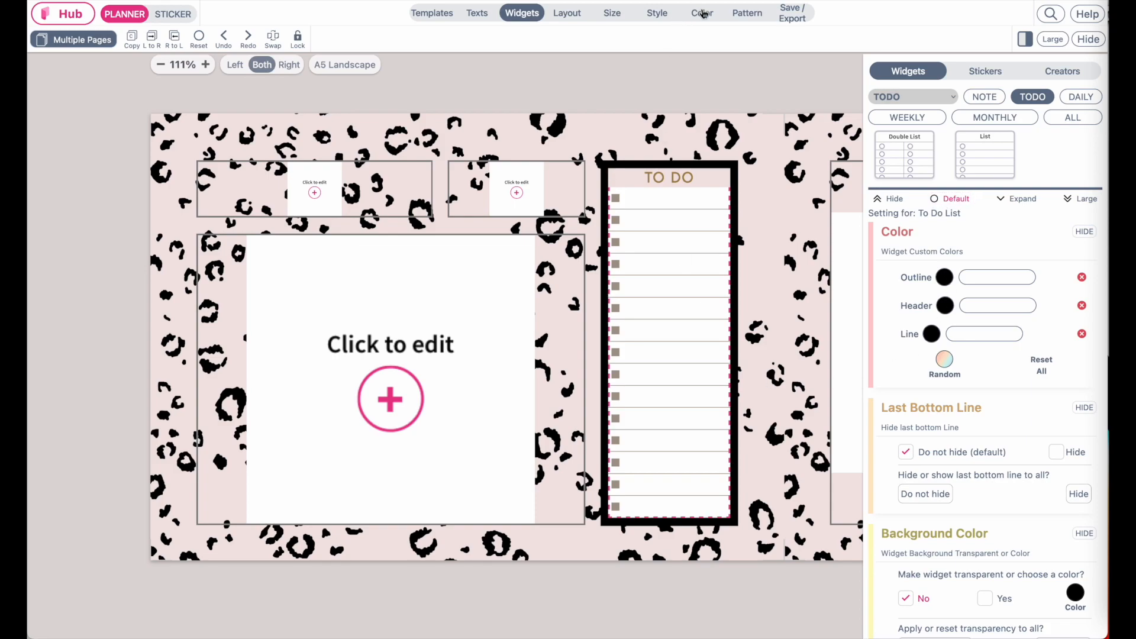
{"action": "left_click", "coordinate": [703, 13]}
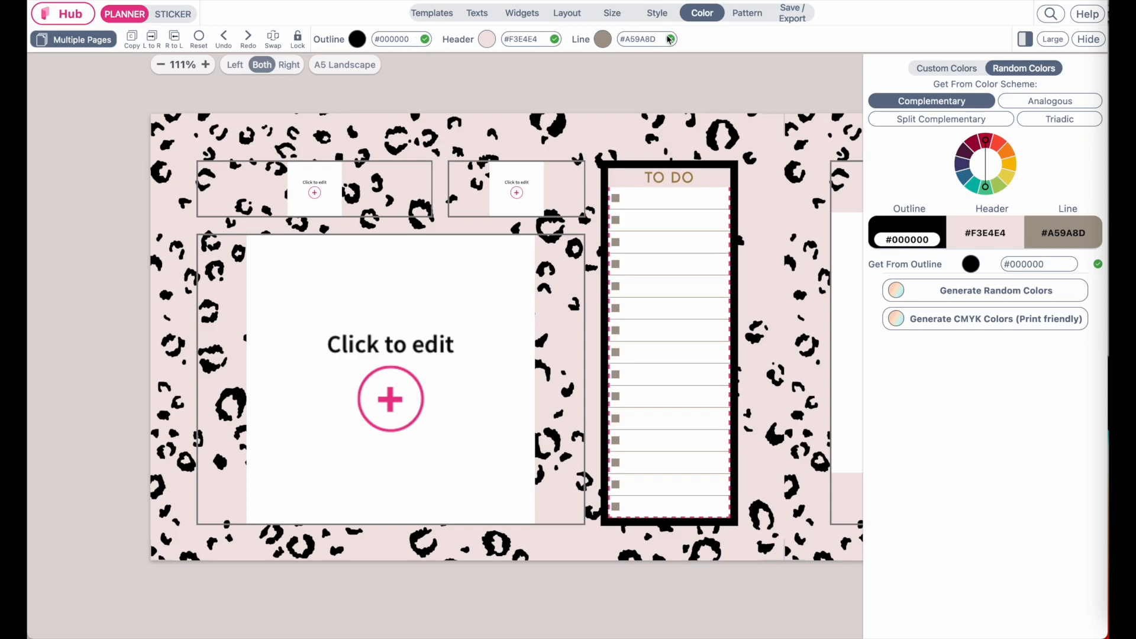
{"action": "left_click", "coordinate": [627, 179]}
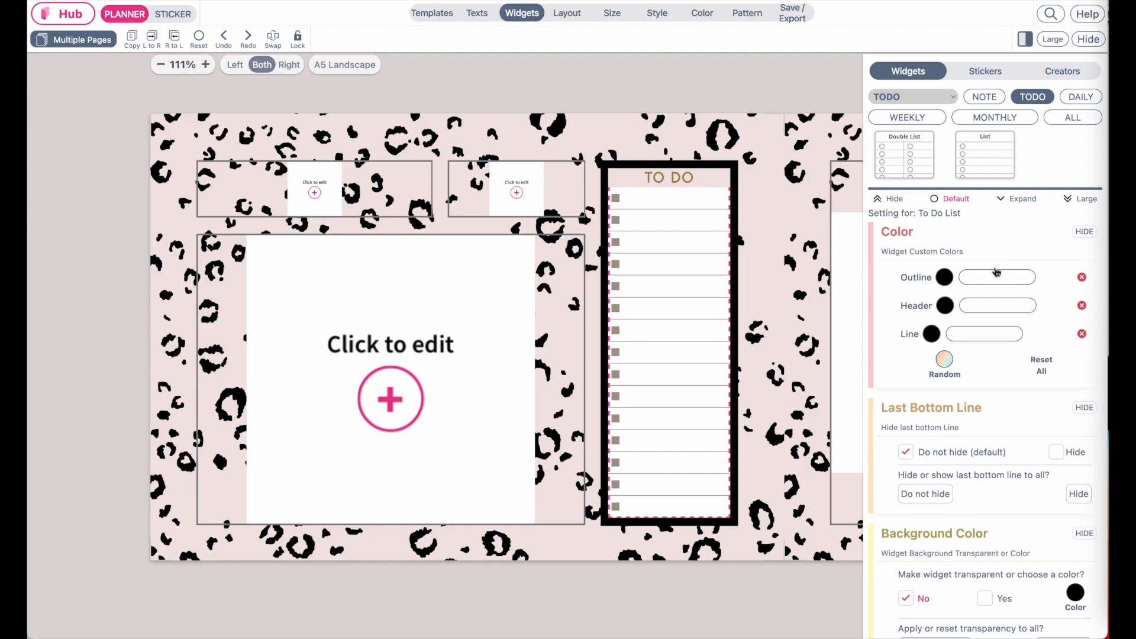
{"action": "scroll", "coordinate": [937, 275], "scroll_direction": "up", "scroll_amount": 1}
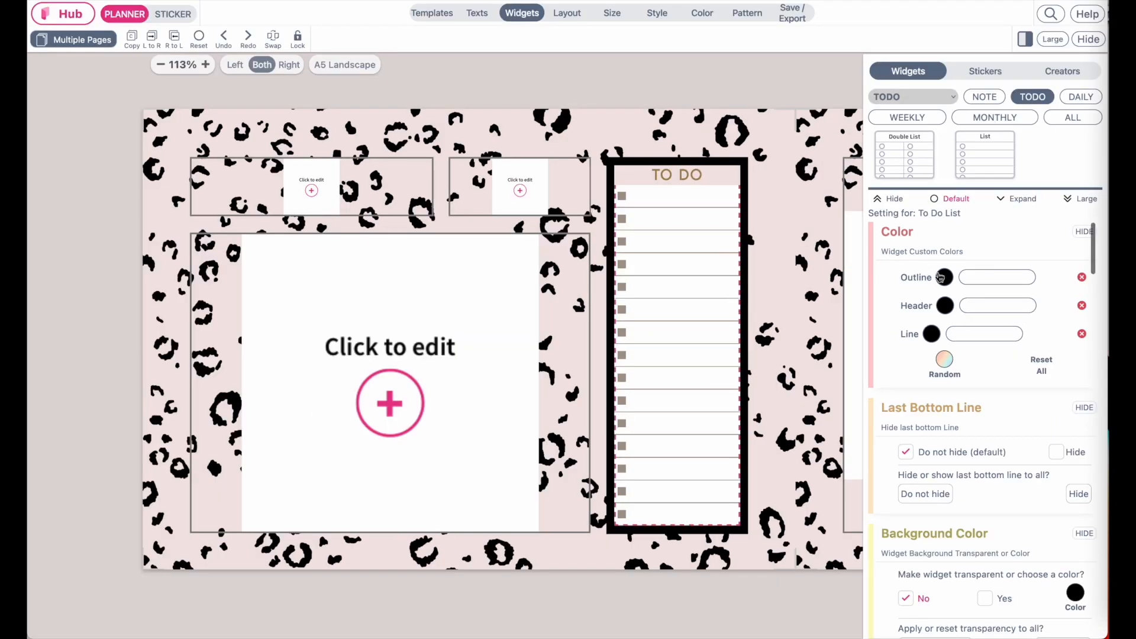
{"action": "left_click", "coordinate": [945, 278]}
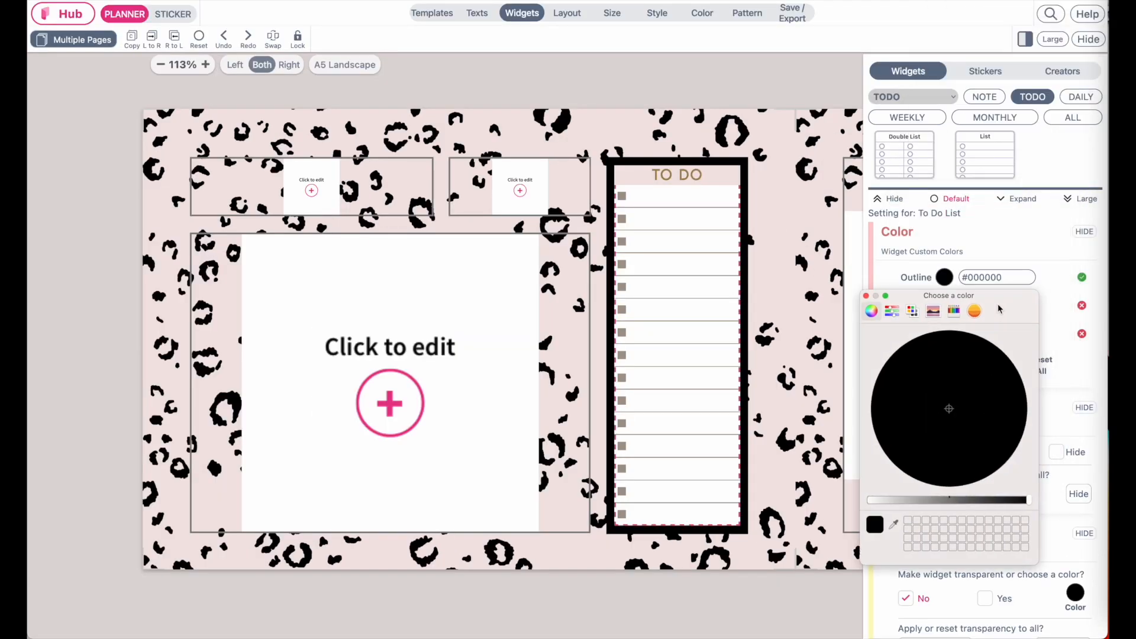
{"action": "left_click", "coordinate": [936, 340]}
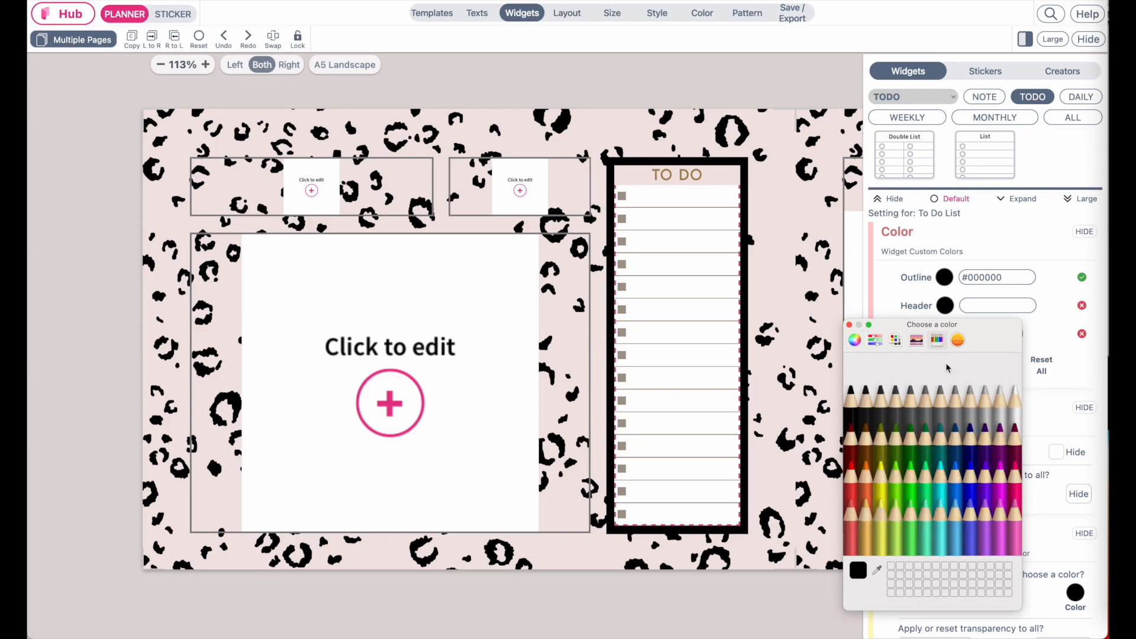
{"action": "left_click", "coordinate": [1014, 403]}
{"action": "left_click", "coordinate": [849, 325]}
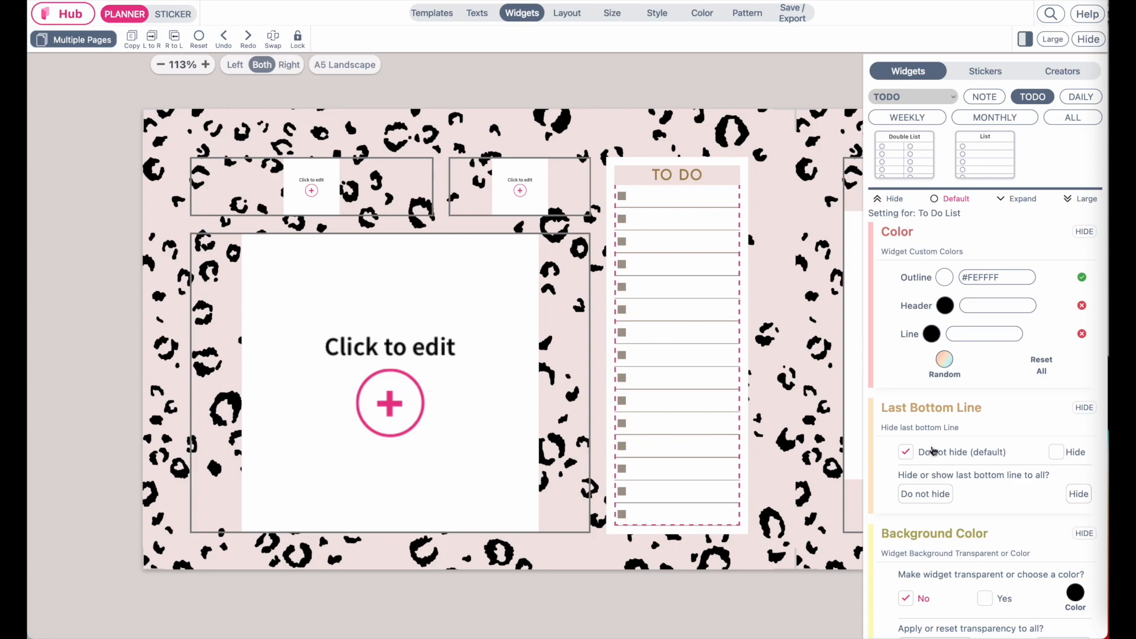
{"action": "left_click", "coordinate": [780, 621]}
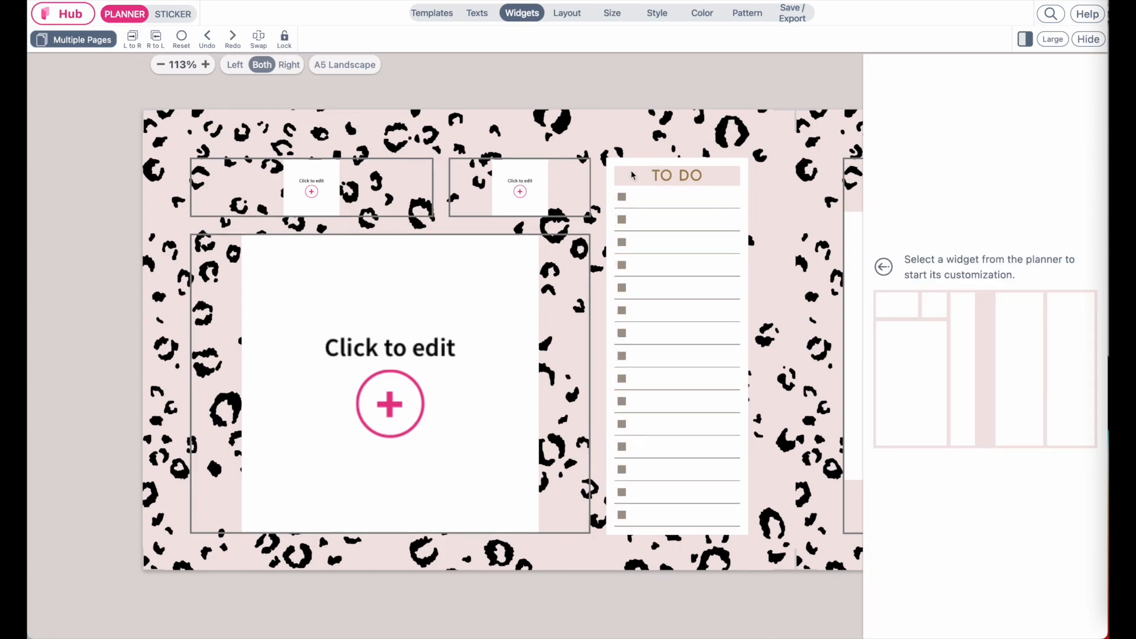
Step: Set the to-do list widget's custom header color to Snow white (#FEFFFF)
{"action": "left_click", "coordinate": [715, 179]}
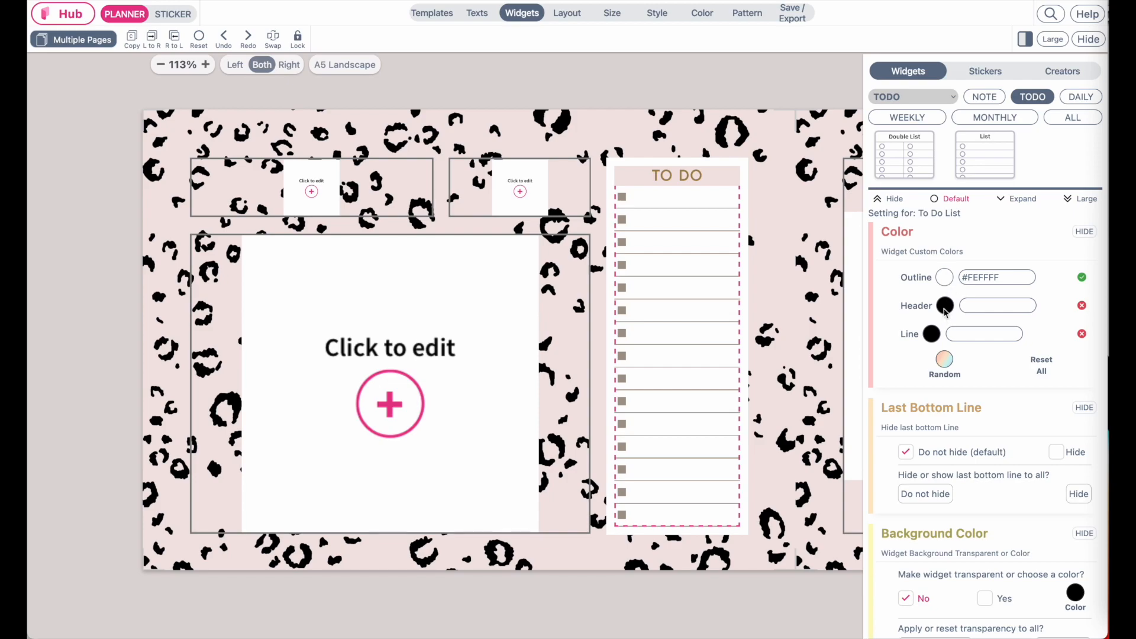
{"action": "left_click", "coordinate": [945, 306]}
{"action": "left_click", "coordinate": [1095, 104]}
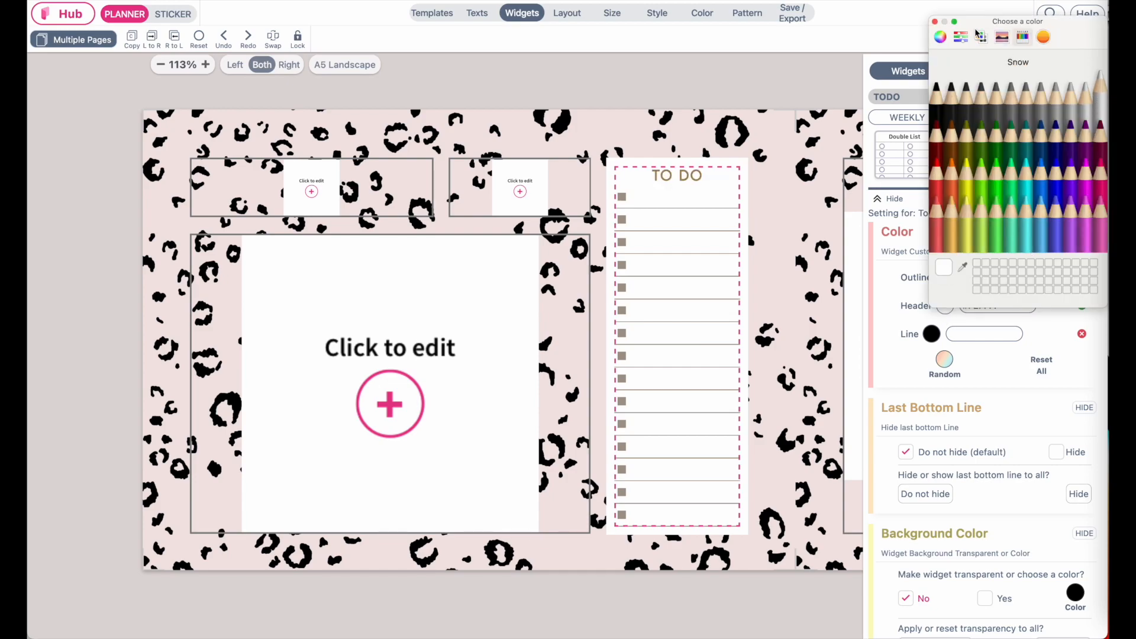
{"action": "left_click", "coordinate": [935, 22]}
{"action": "left_click", "coordinate": [786, 80]}
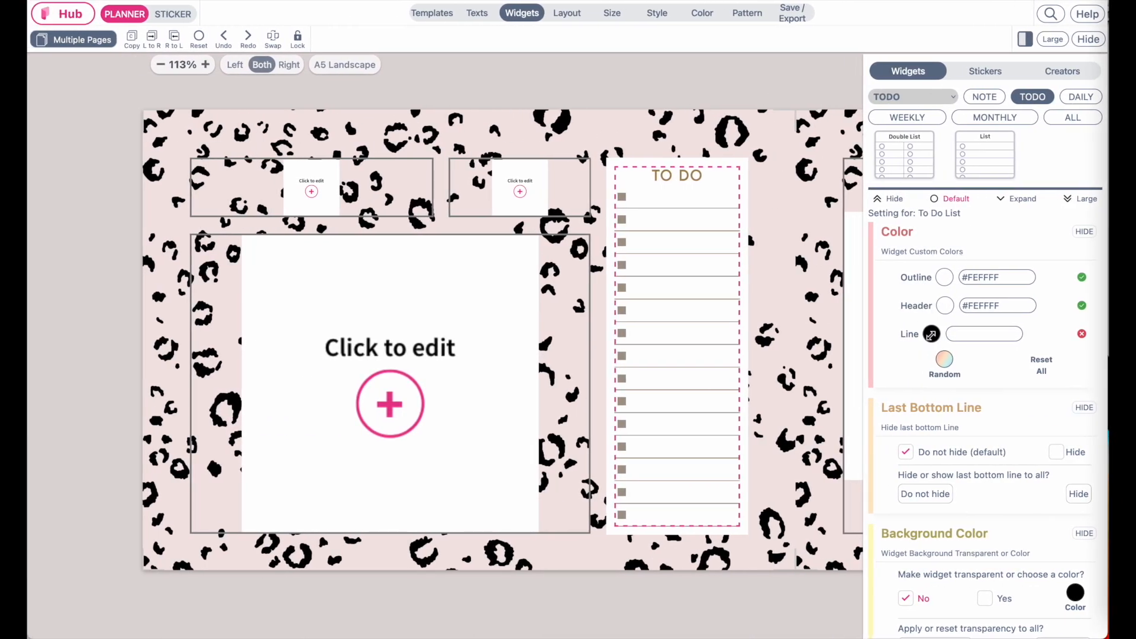
Step: Sample the pink page background as the to-do list's line color and deepen it to #F1CCC8
{"action": "left_click", "coordinate": [931, 334]}
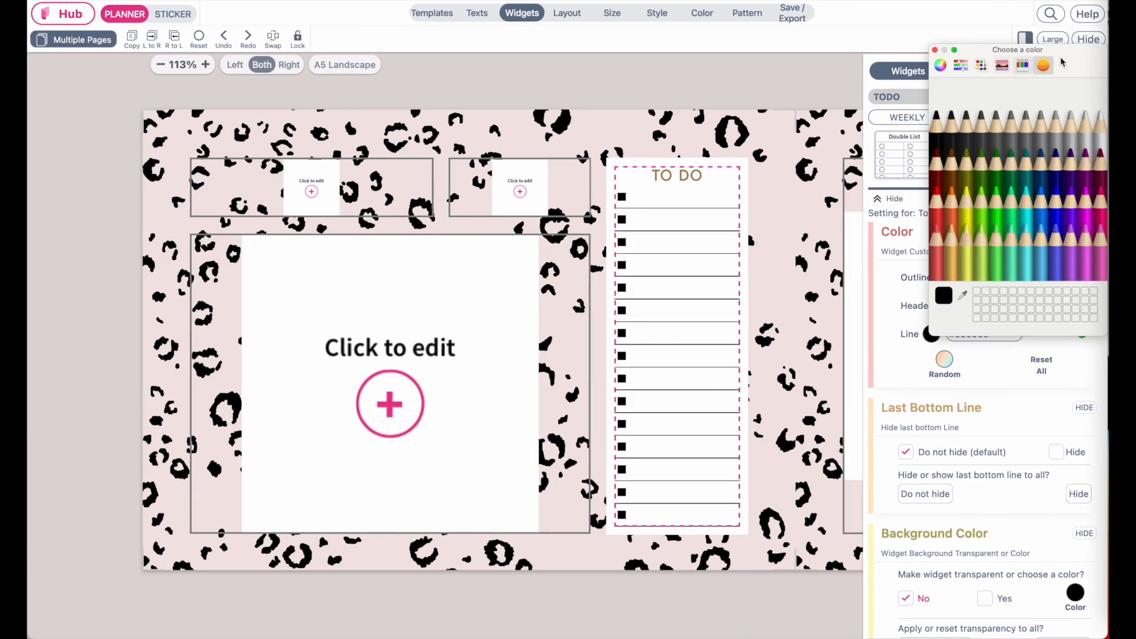
{"action": "left_click_drag", "start_coordinate": [1085, 62], "coordinate": [959, 165]}
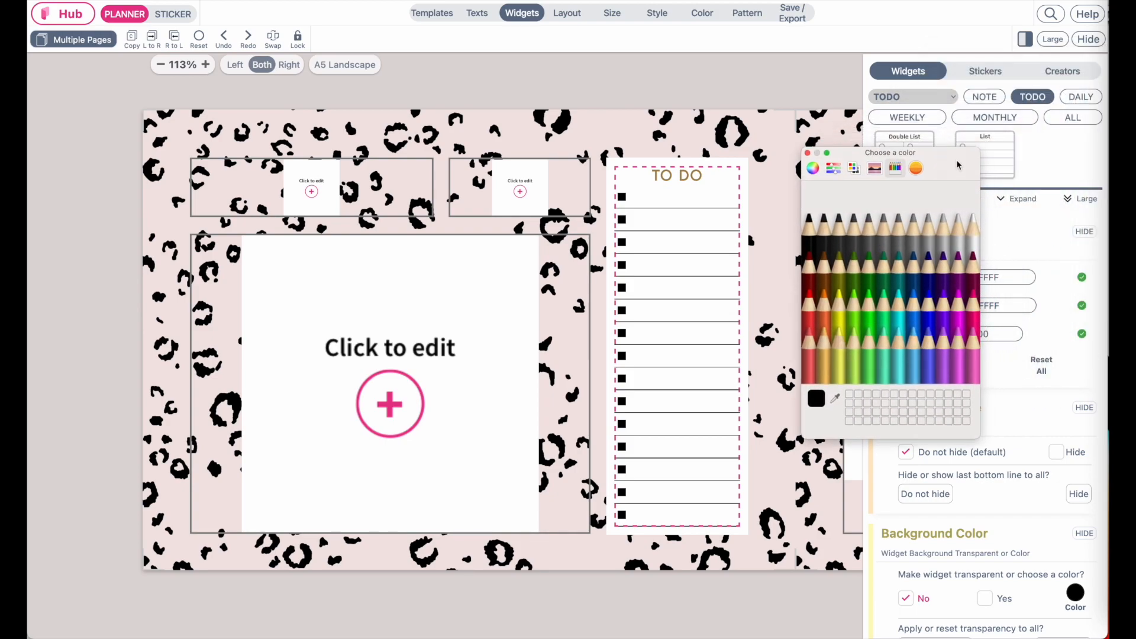
{"action": "left_click", "coordinate": [813, 168]}
{"action": "left_click", "coordinate": [832, 169]}
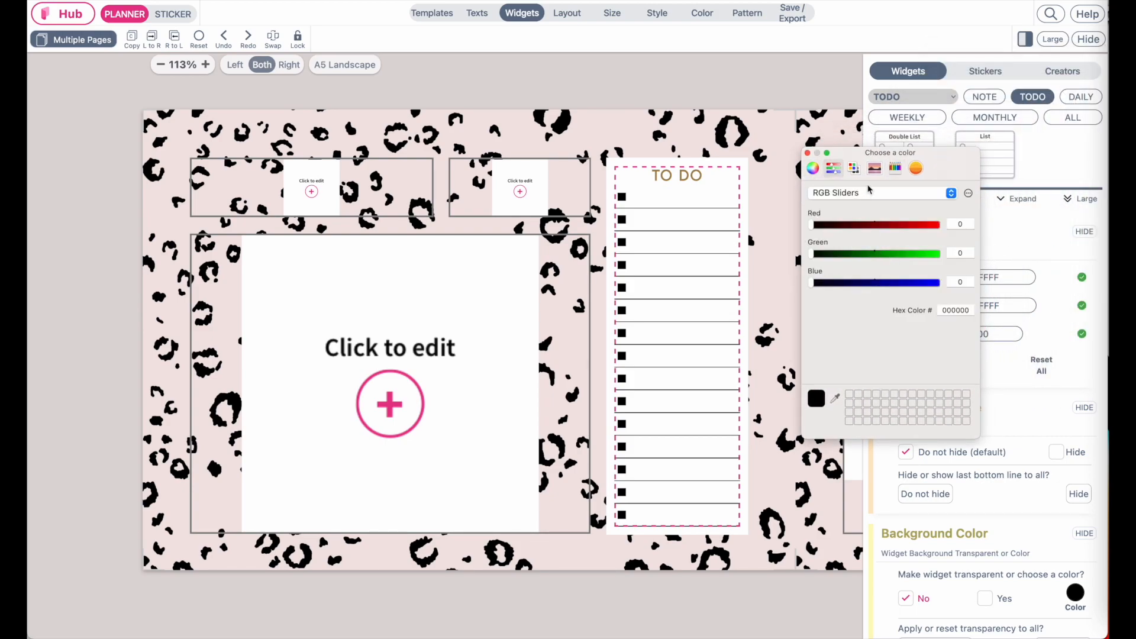
{"action": "left_click", "coordinate": [813, 168]}
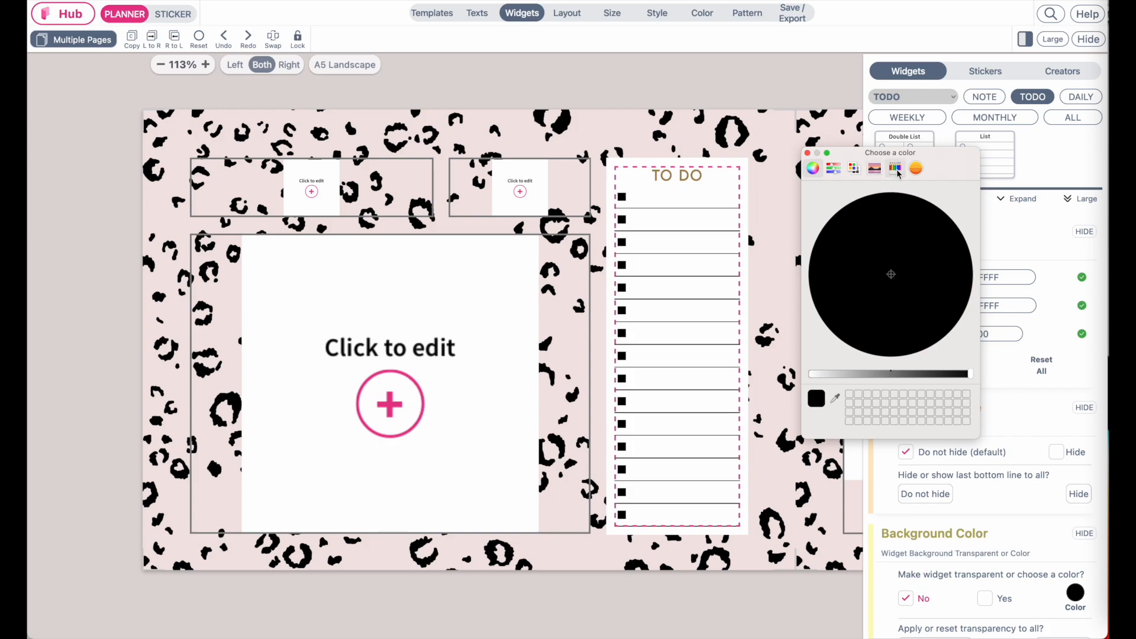
{"action": "left_click", "coordinate": [836, 401]}
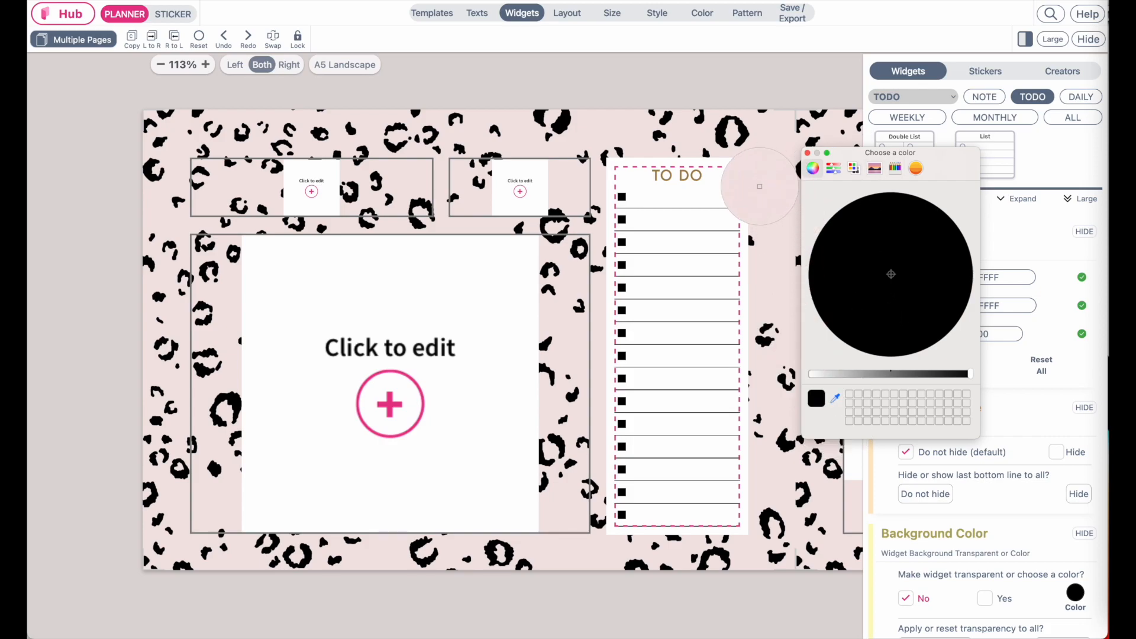
{"action": "left_click", "coordinate": [768, 210]}
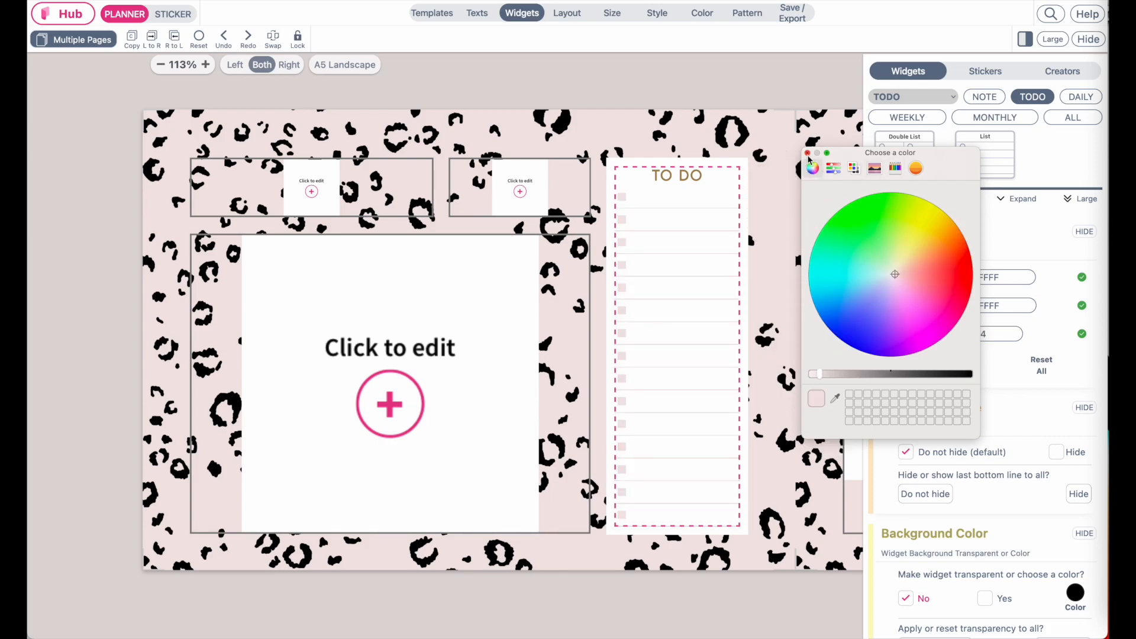
{"action": "left_click_drag", "start_coordinate": [896, 276], "coordinate": [906, 278]}
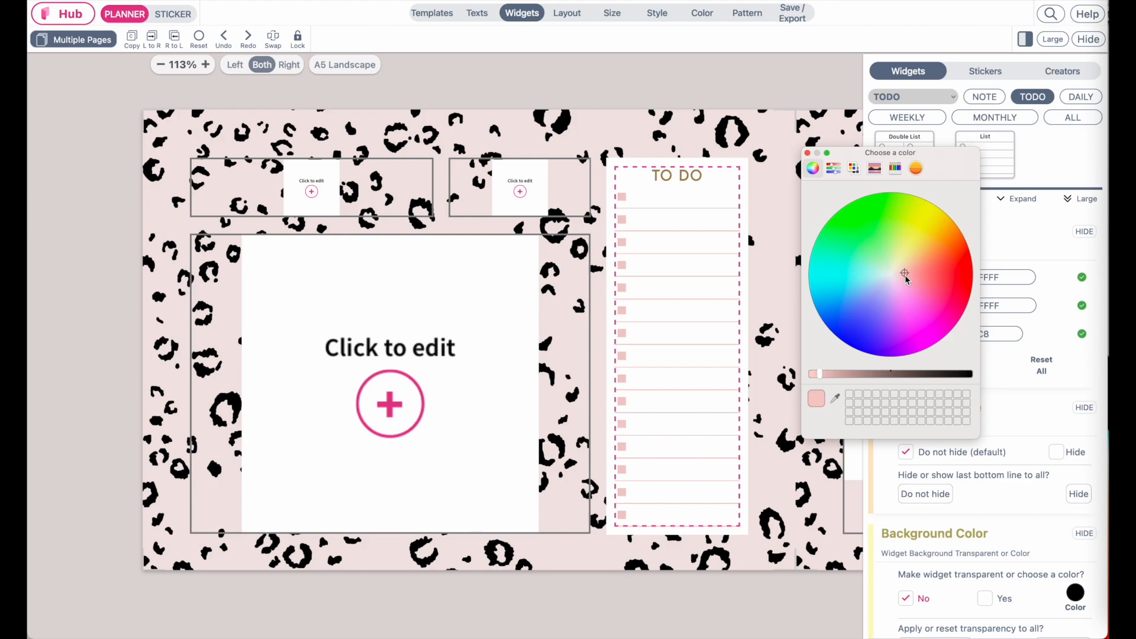
{"action": "left_click", "coordinate": [808, 154]}
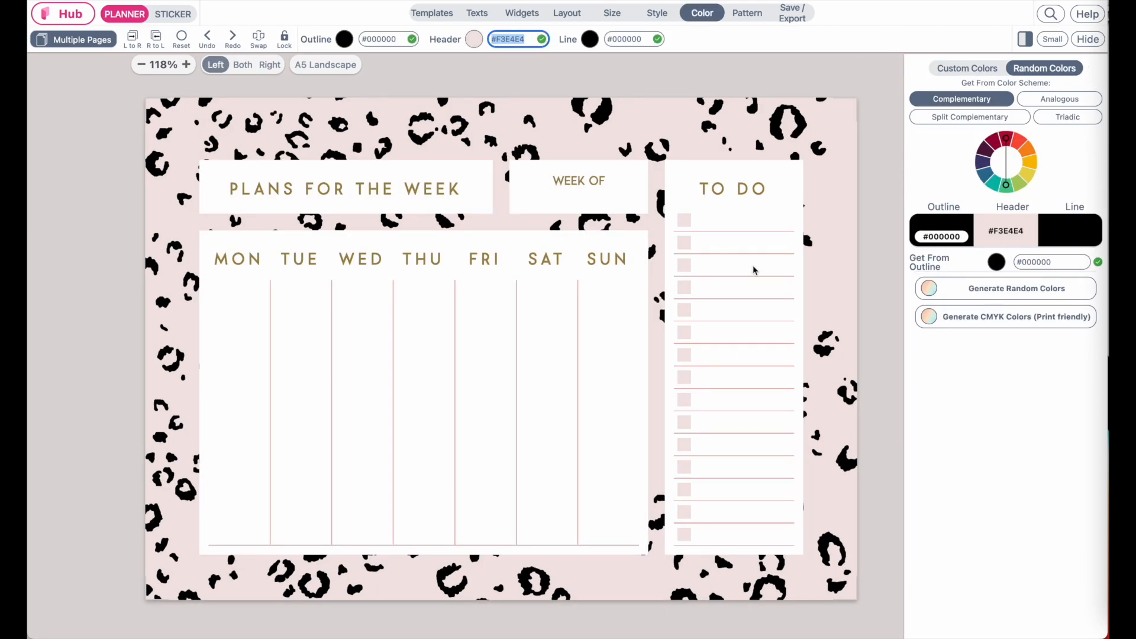
Step: Copy the line color #E2B4B1 from the reference planner's to-do list and apply it to this to-do list's lines
{"action": "left_click", "coordinate": [722, 193]}
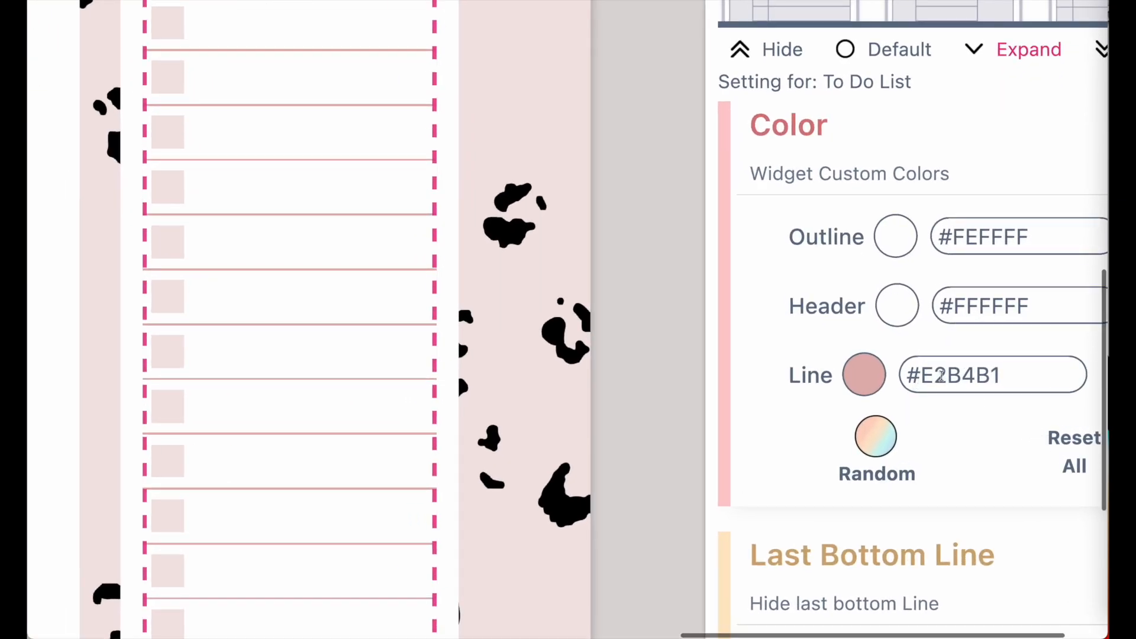
{"action": "triple_click", "coordinate": [998, 374]}
{"action": "key", "text": "ctrl+c"}
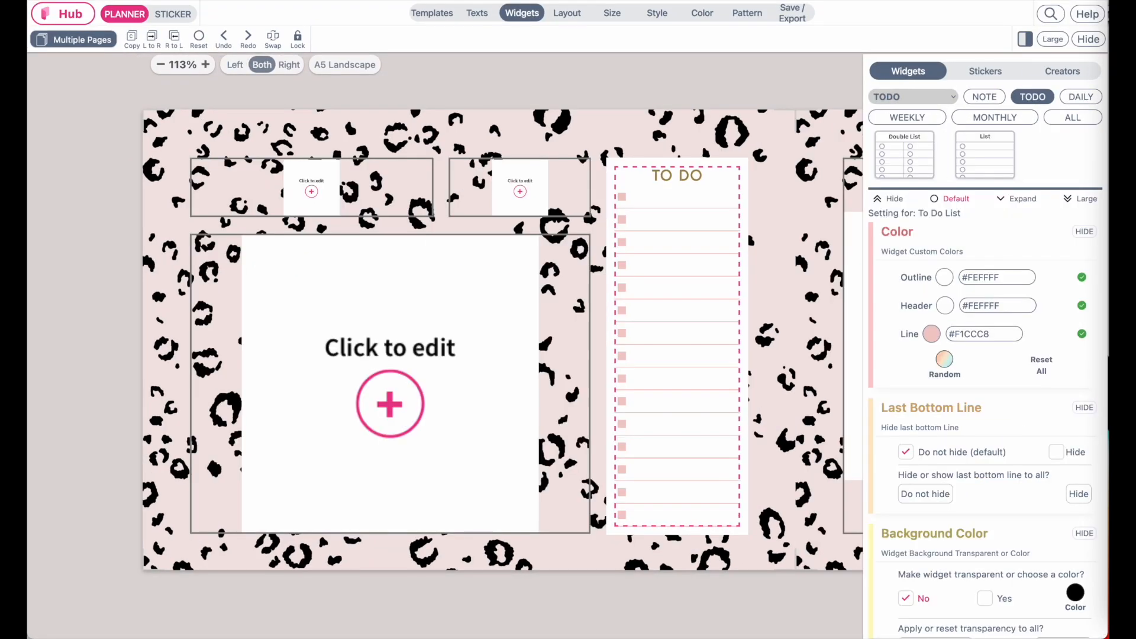
{"action": "triple_click", "coordinate": [987, 334]}
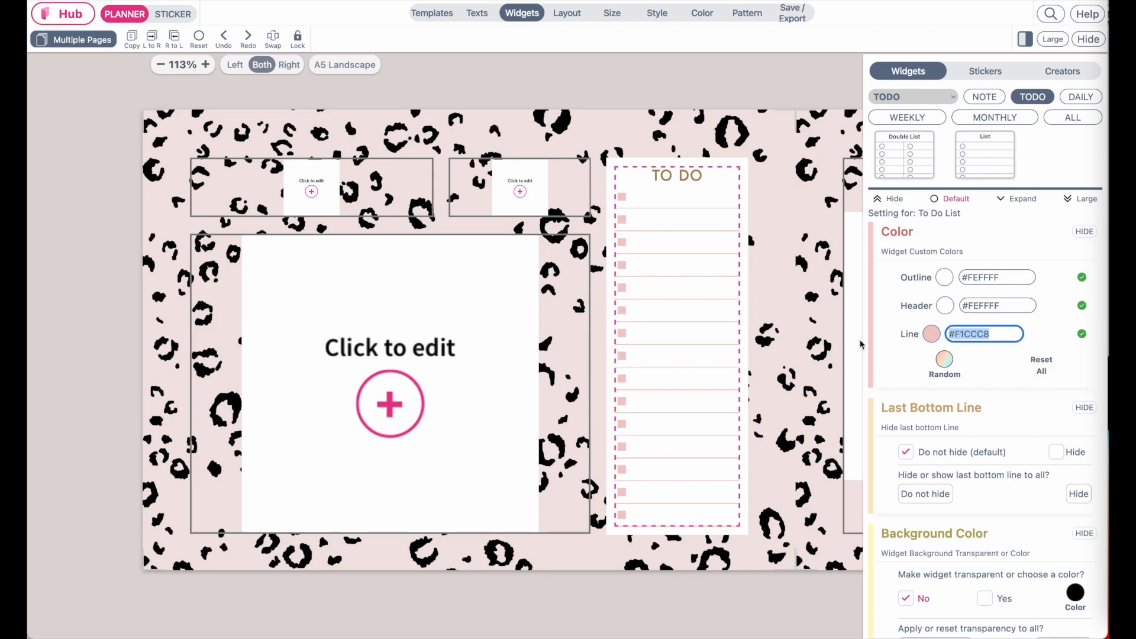
{"action": "key", "text": "ctrl+v"}
{"action": "left_click", "coordinate": [1062, 383]}
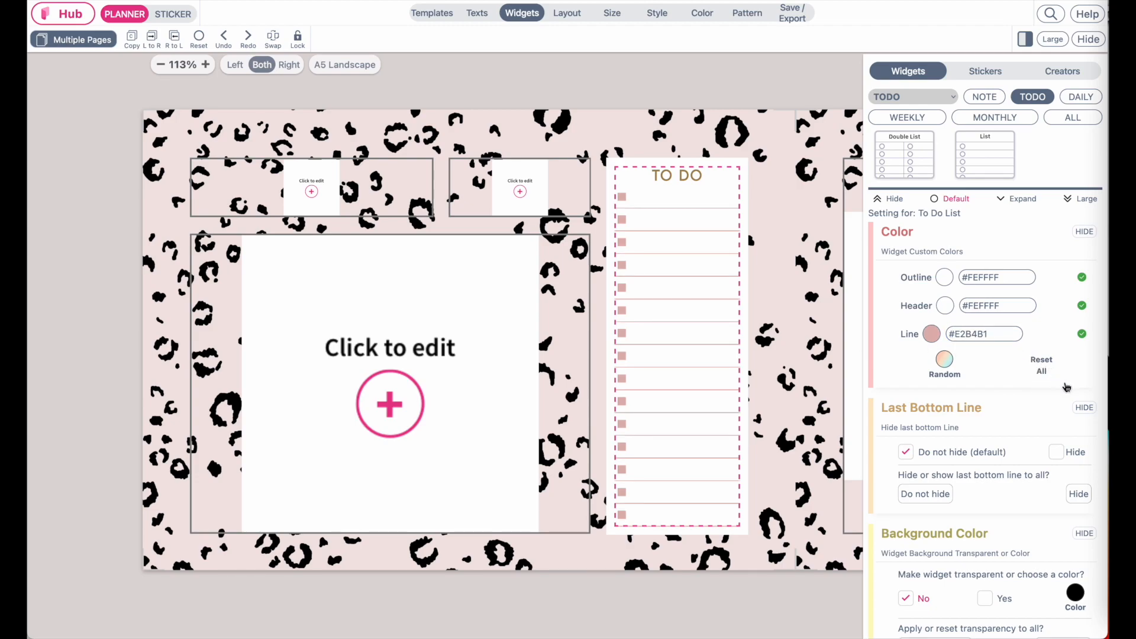
{"action": "scroll", "coordinate": [1006, 333], "scroll_direction": "up", "scroll_amount": 5}
{"action": "left_click_drag", "start_coordinate": [979, 333], "coordinate": [838, 333]}
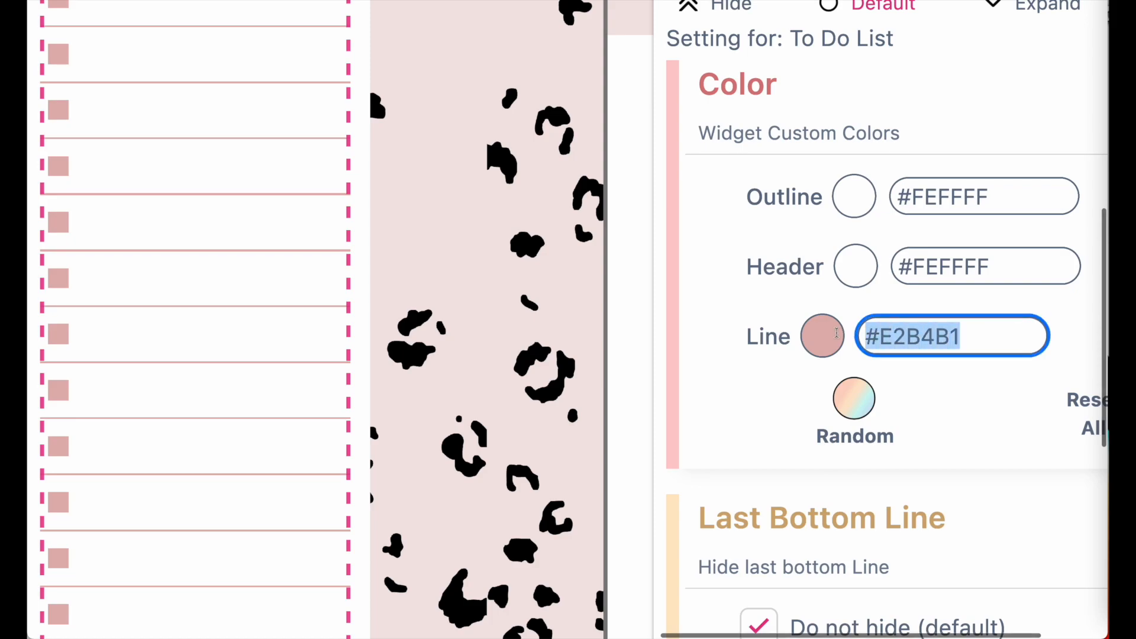
{"action": "scroll", "coordinate": [972, 330], "scroll_direction": "down", "scroll_amount": 5}
{"action": "left_click", "coordinate": [1071, 384]}
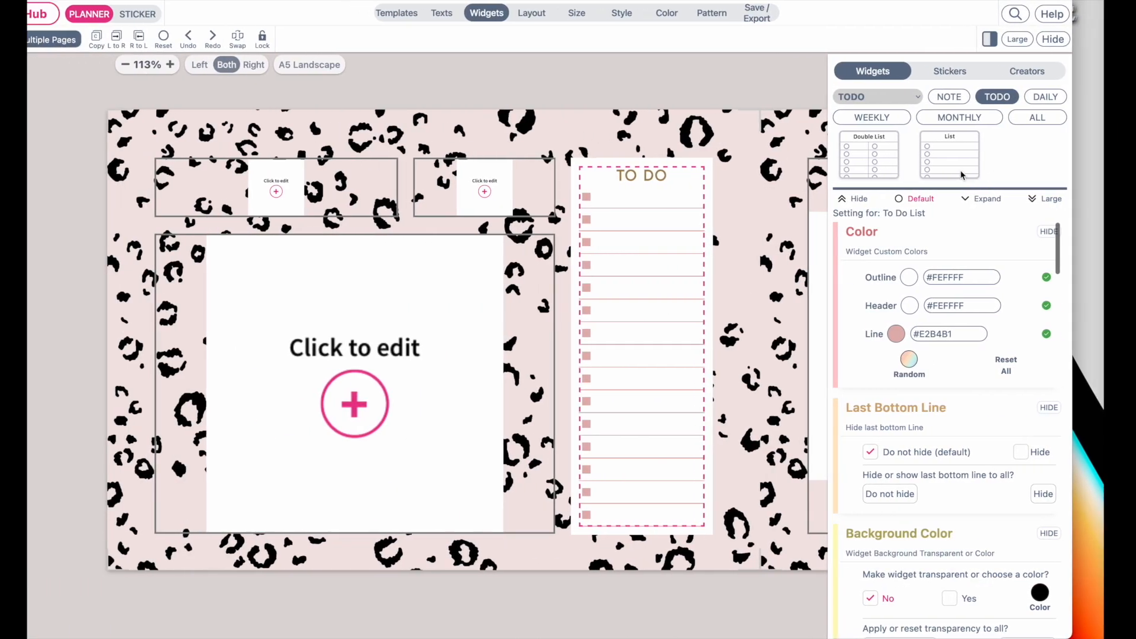
Step: Enlarge the to-do list's left checkboxes slightly and set their color for this widget to light pink #F3E4E4
{"action": "scroll", "coordinate": [929, 490], "scroll_direction": "down", "scroll_amount": 5}
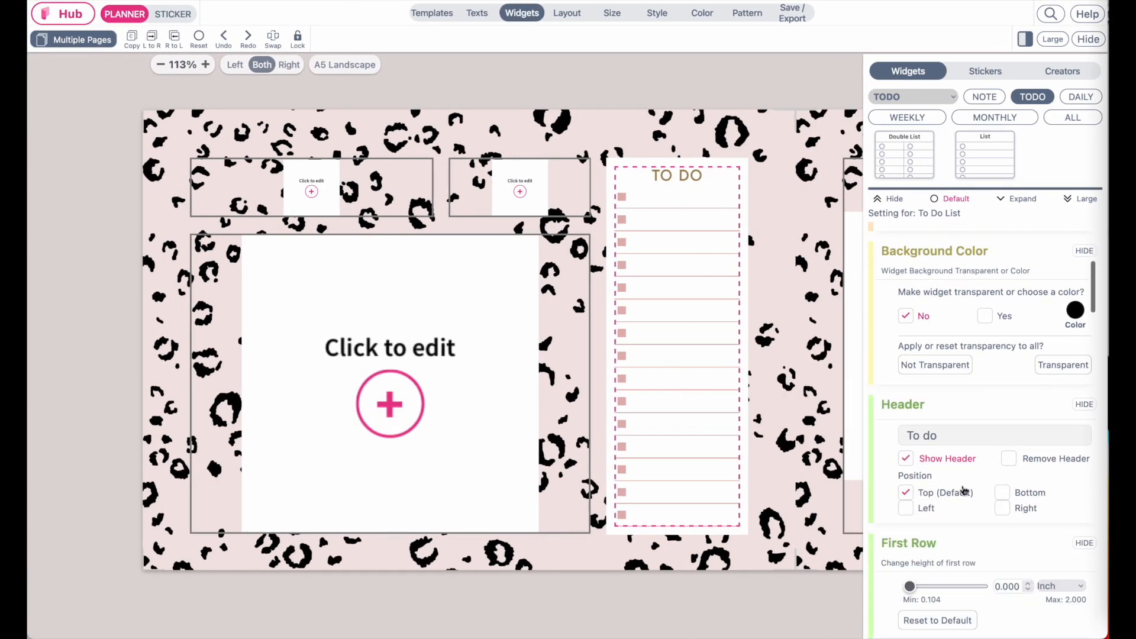
{"action": "scroll", "coordinate": [964, 492], "scroll_direction": "down", "scroll_amount": 13}
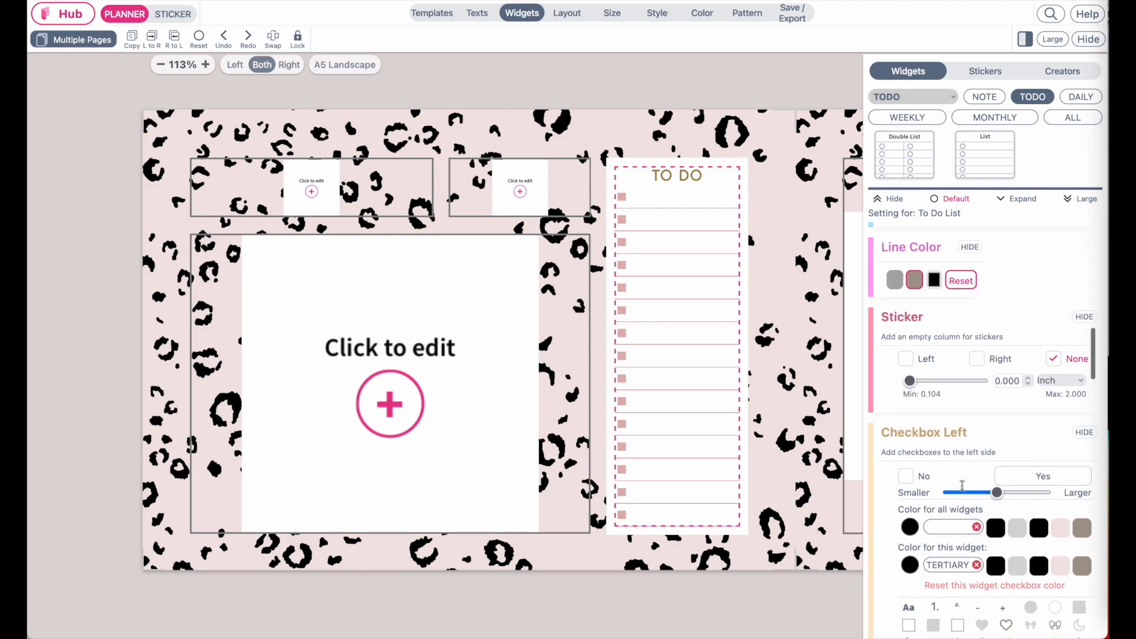
{"action": "mouse_move", "coordinate": [997, 299]}
{"action": "left_mouse_down"}
{"action": "mouse_move", "coordinate": [1021, 300]}
{"action": "mouse_move", "coordinate": [1007, 300]}
{"action": "left_mouse_up"}
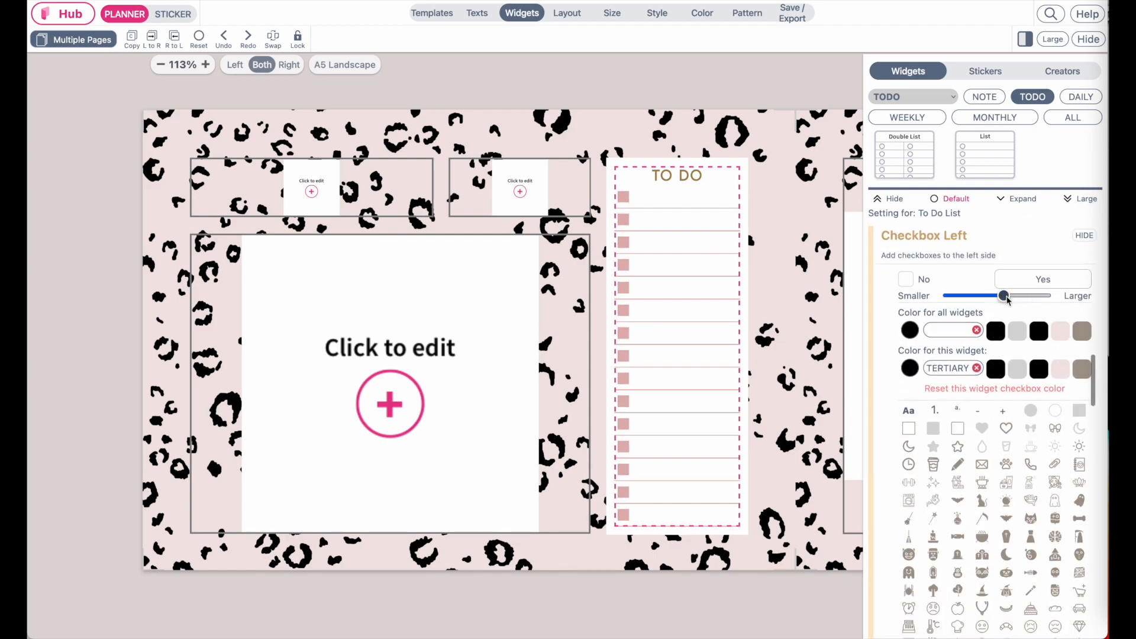
{"action": "left_click", "coordinate": [1061, 369]}
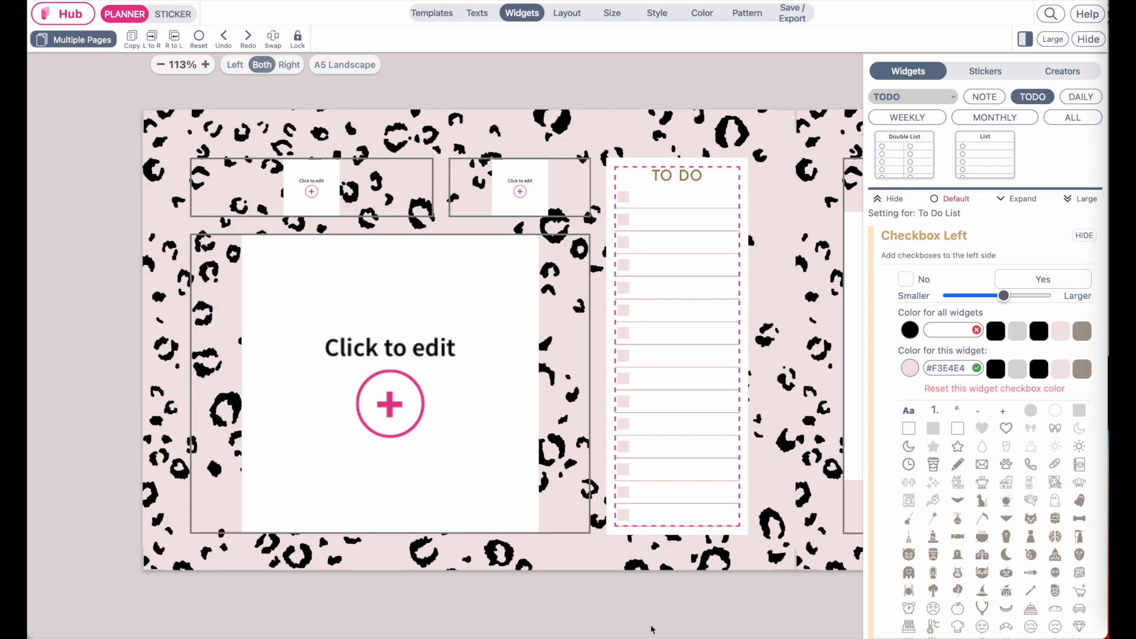
{"action": "left_click", "coordinate": [680, 631]}
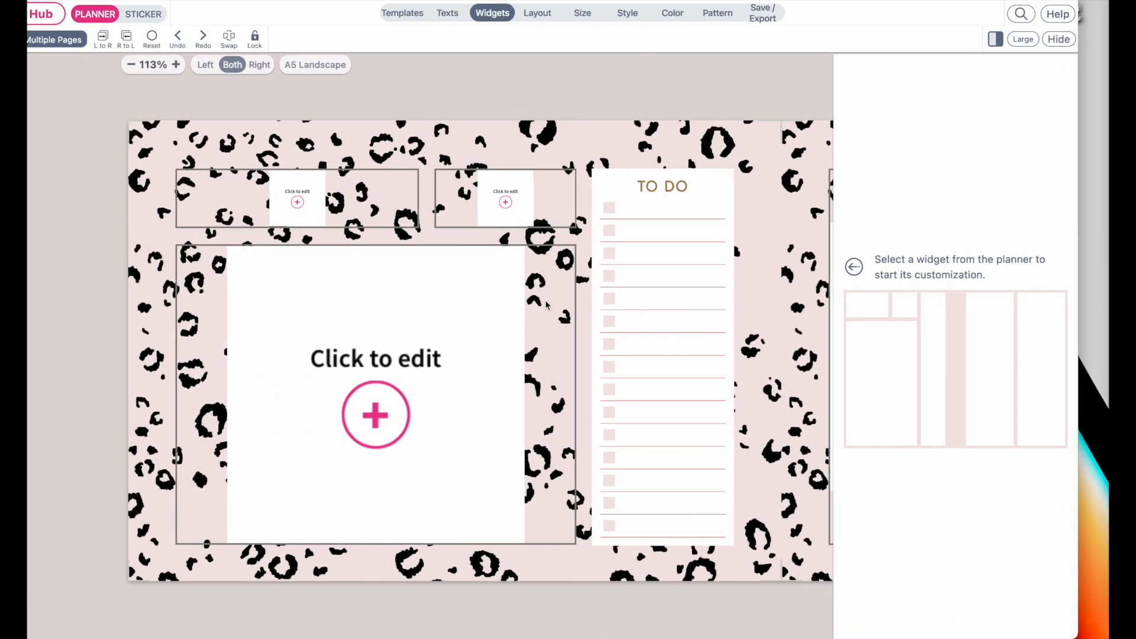
Step: Fill the large empty widget area beside the to-do list with the Multi Notes widget from the note widgets
{"action": "left_click", "coordinate": [434, 356]}
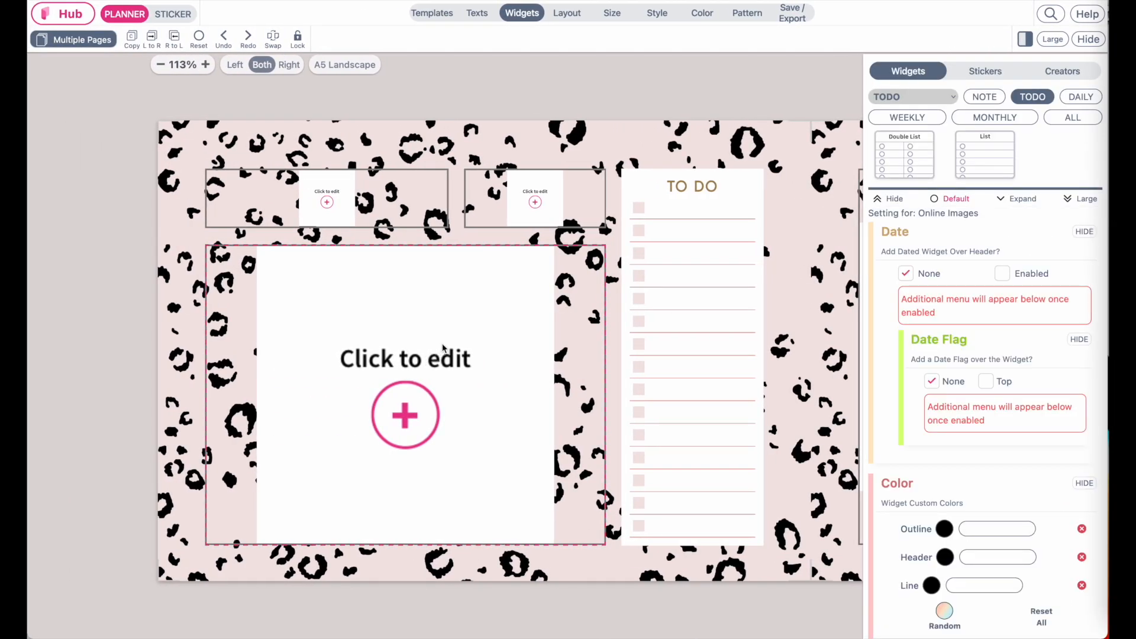
{"action": "left_click", "coordinate": [1086, 199]}
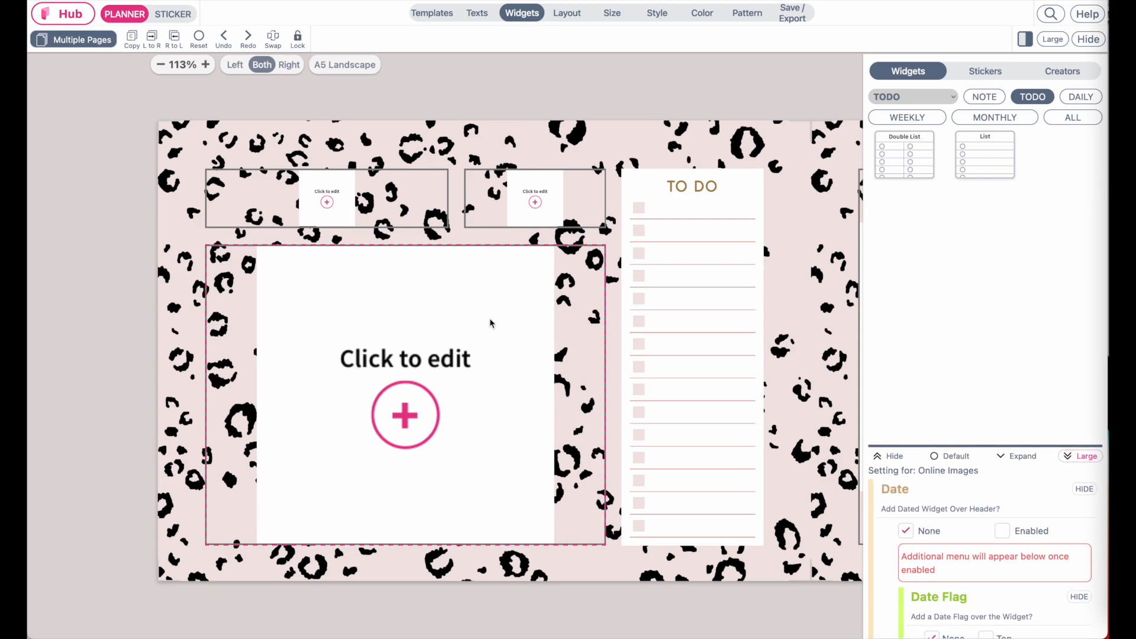
{"action": "left_click", "coordinate": [897, 119]}
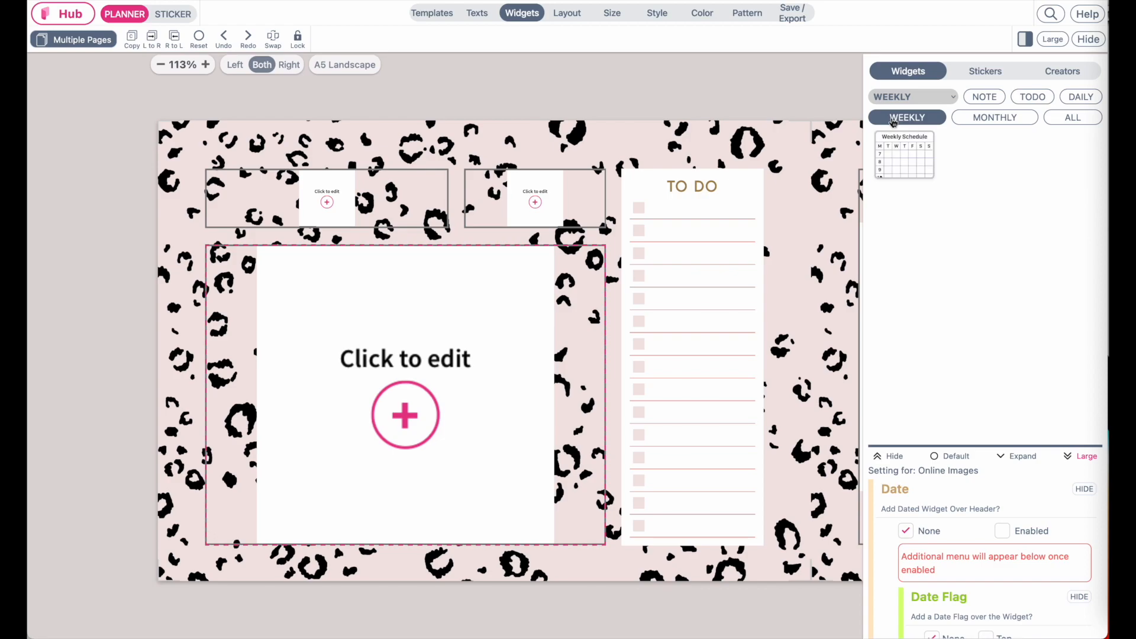
{"action": "left_click", "coordinate": [971, 105]}
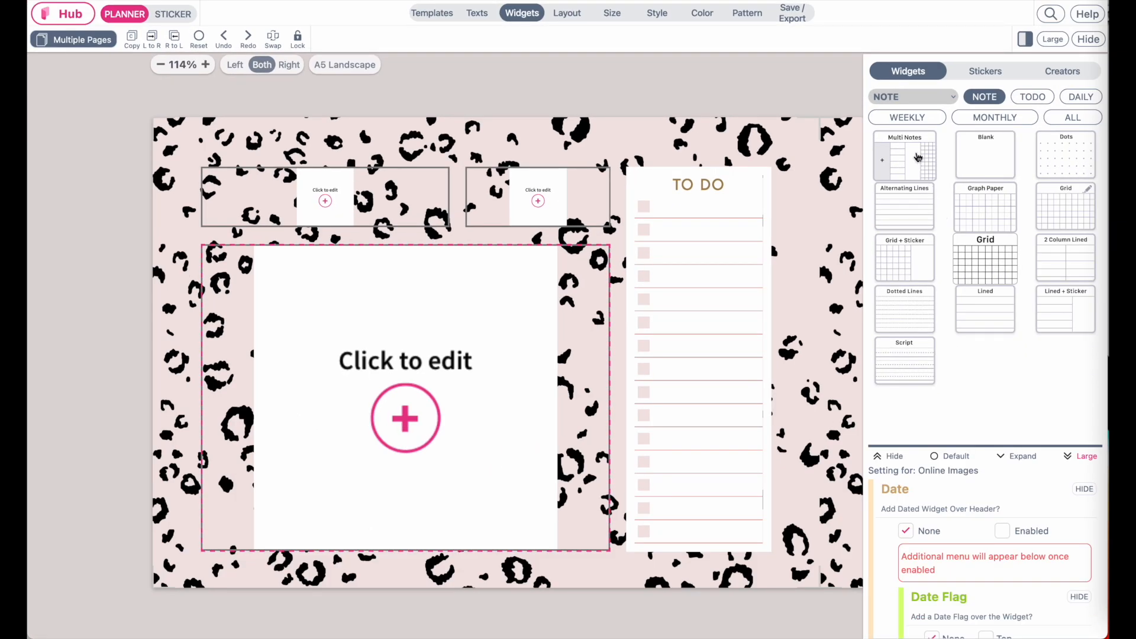
{"action": "left_click", "coordinate": [940, 207]}
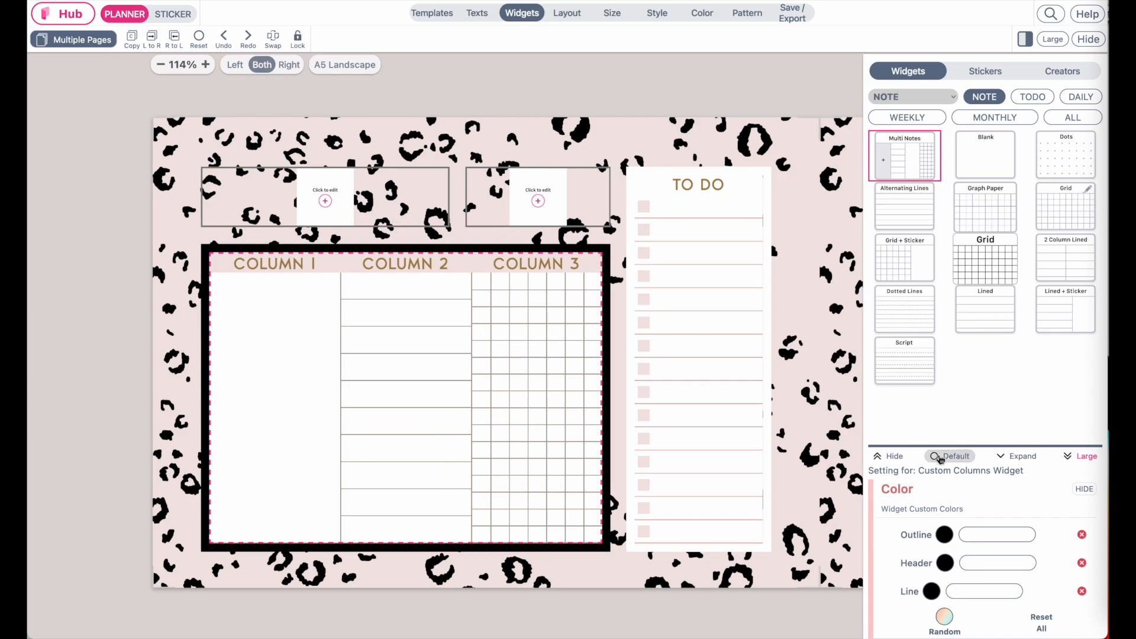
Step: Add three more columns to the Multi Notes widget
{"action": "left_click", "coordinate": [945, 455]}
{"action": "scroll", "coordinate": [999, 554], "scroll_direction": "down", "scroll_amount": 5}
{"action": "scroll", "coordinate": [999, 553], "scroll_direction": "down", "scroll_amount": 5}
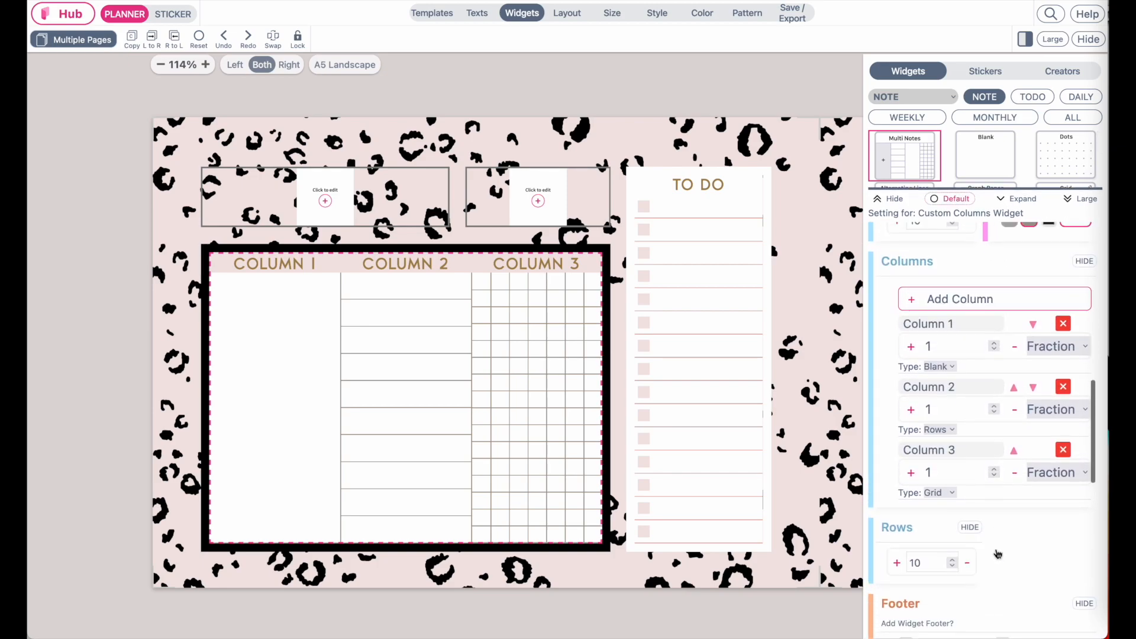
{"action": "scroll", "coordinate": [997, 551], "scroll_direction": "up", "scroll_amount": 1}
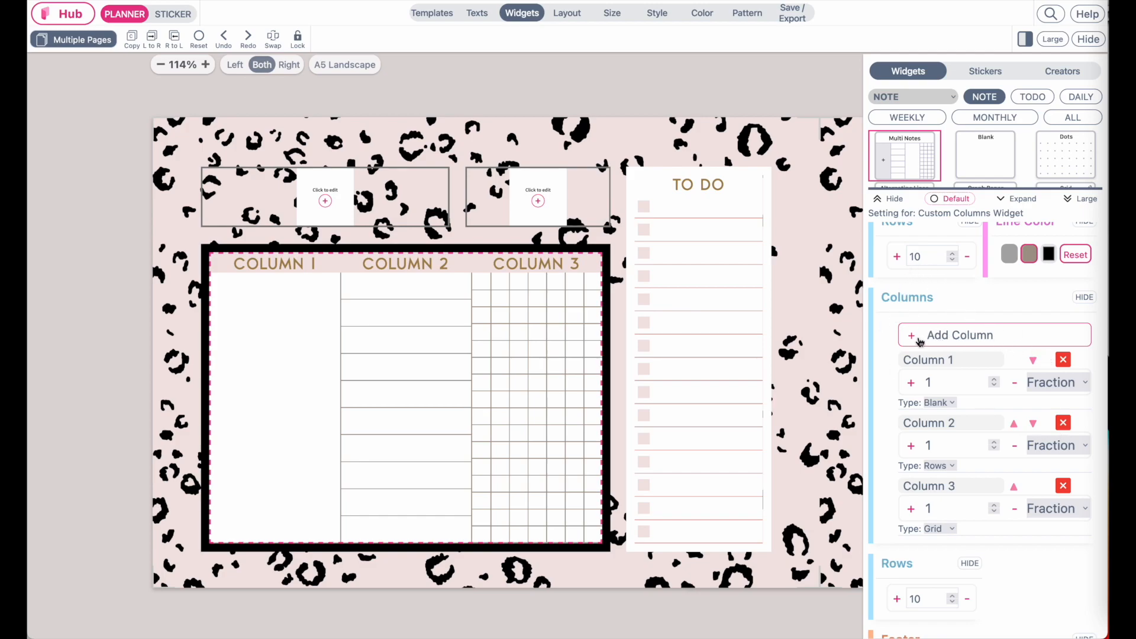
{"action": "left_click", "coordinate": [984, 340]}
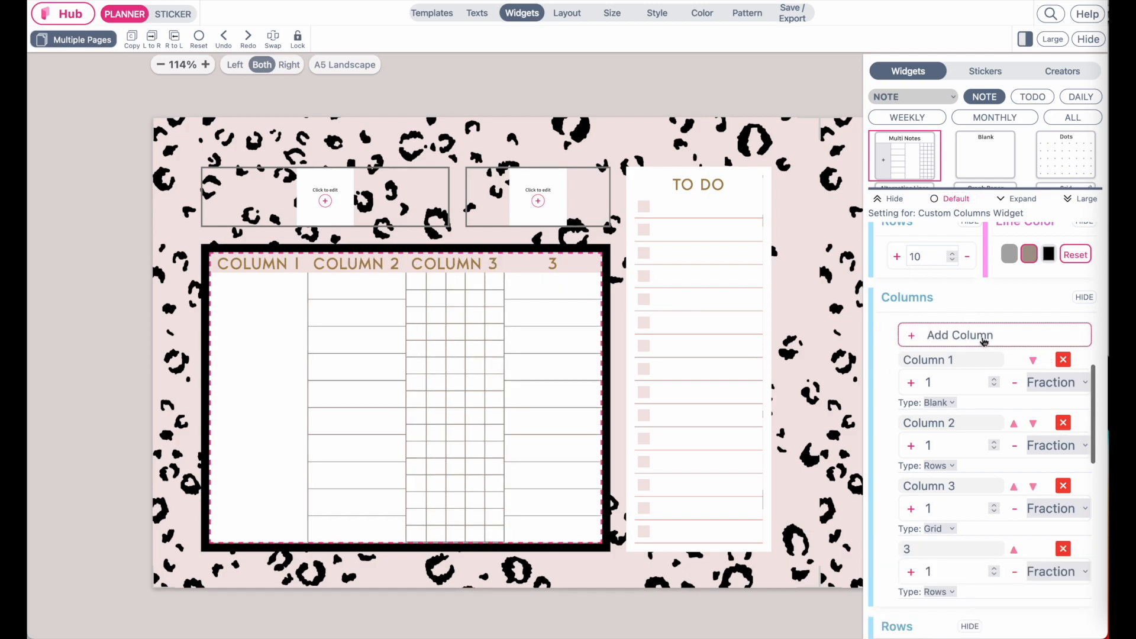
{"action": "left_click", "coordinate": [984, 338]}
{"action": "left_click", "coordinate": [984, 337]}
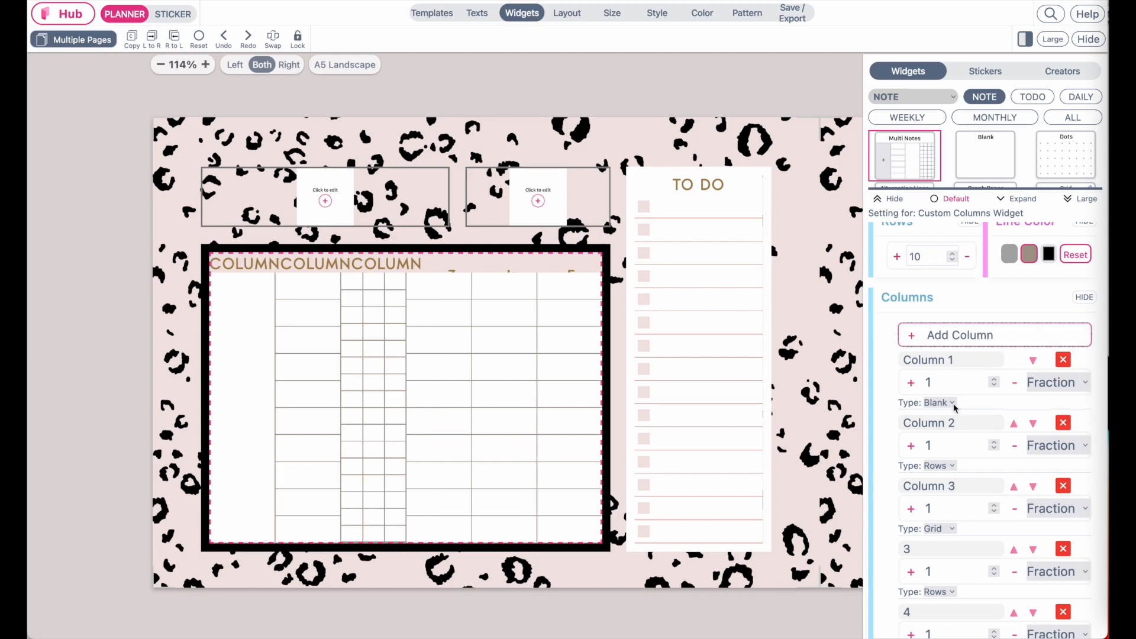
Step: Delete the original Column 1, Column 2 and Column 3 from the widget's column list
{"action": "left_click", "coordinate": [935, 405]}
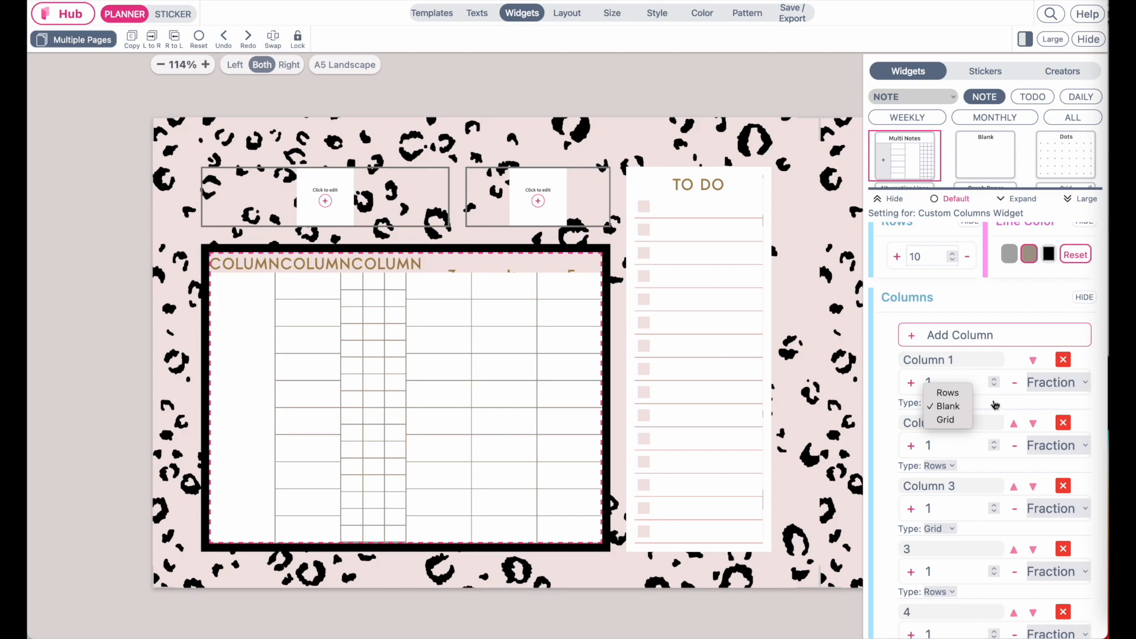
{"action": "left_click", "coordinate": [1065, 359]}
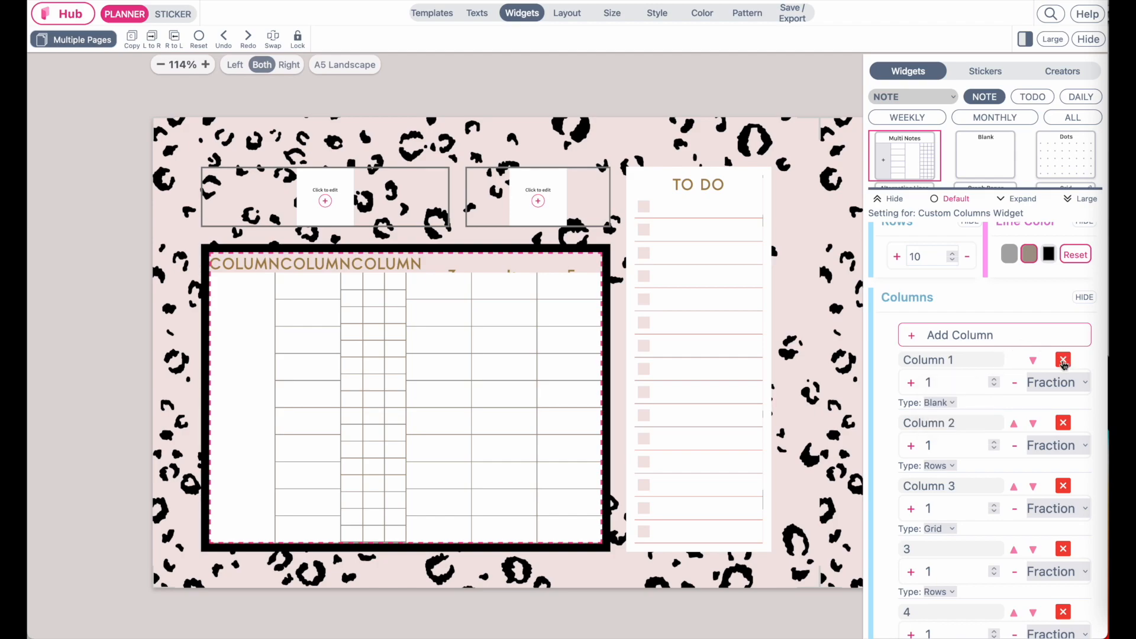
{"action": "left_click", "coordinate": [1064, 361]}
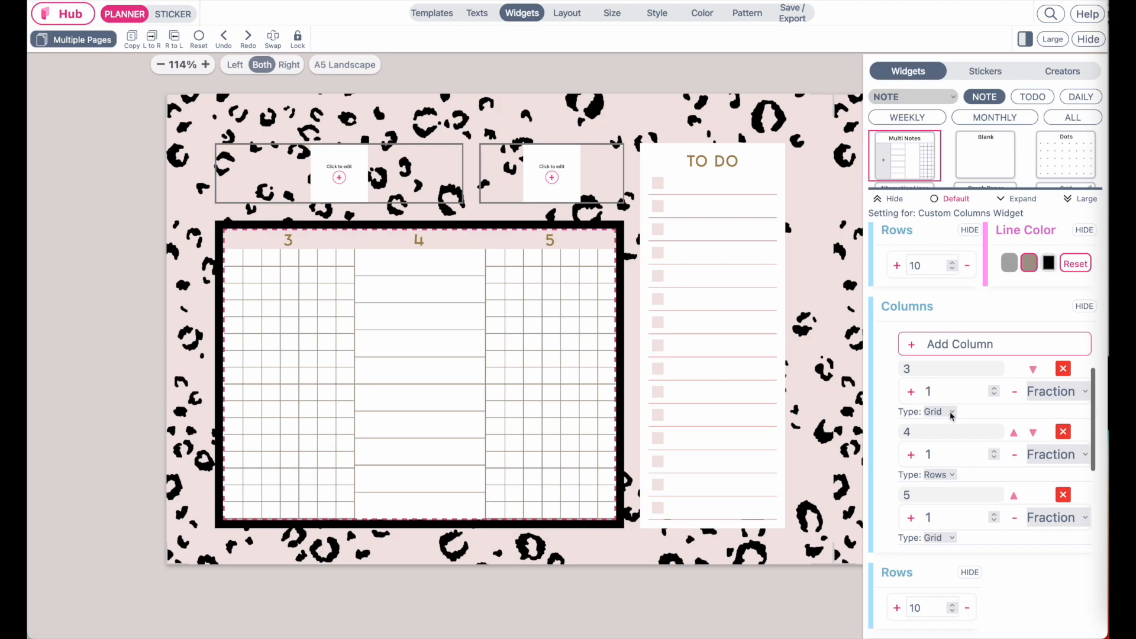
Step: Set the first column's type to Blank and add three more columns to the widget
{"action": "left_click", "coordinate": [956, 391]}
{"action": "left_click", "coordinate": [940, 411]}
{"action": "left_click", "coordinate": [951, 428]}
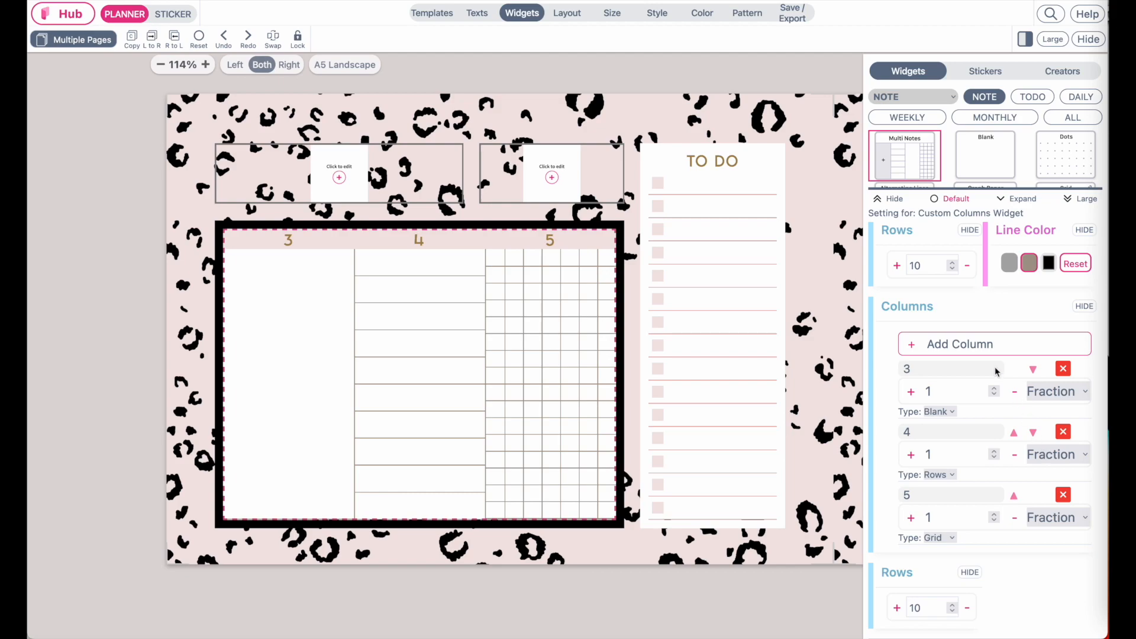
{"action": "left_click", "coordinate": [968, 350]}
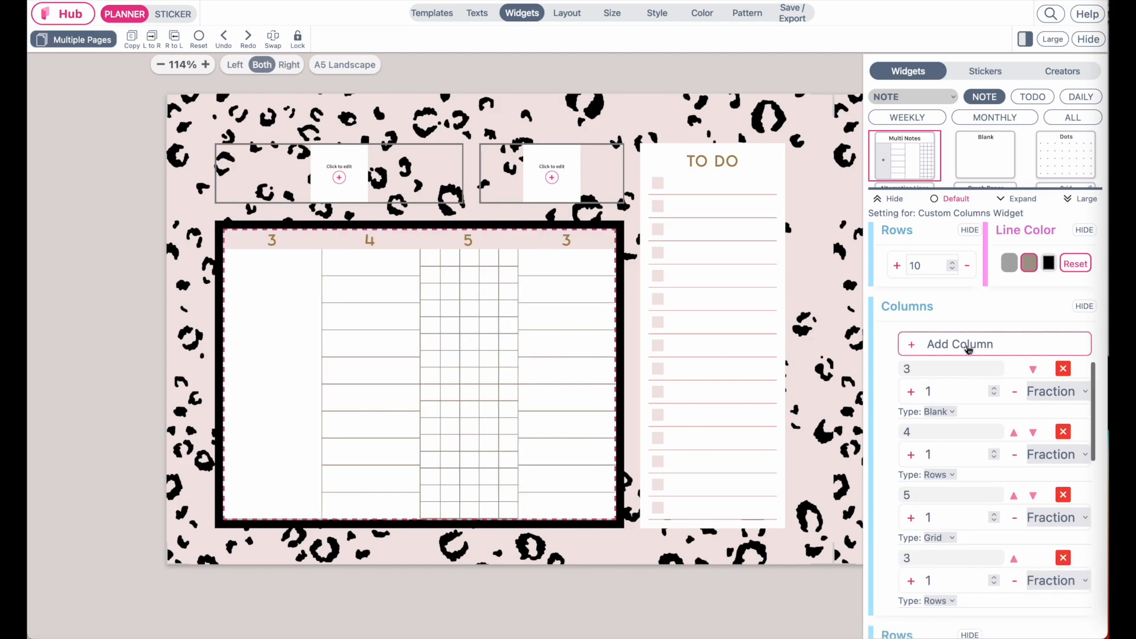
{"action": "left_click", "coordinate": [968, 350]}
{"action": "left_click", "coordinate": [968, 349]}
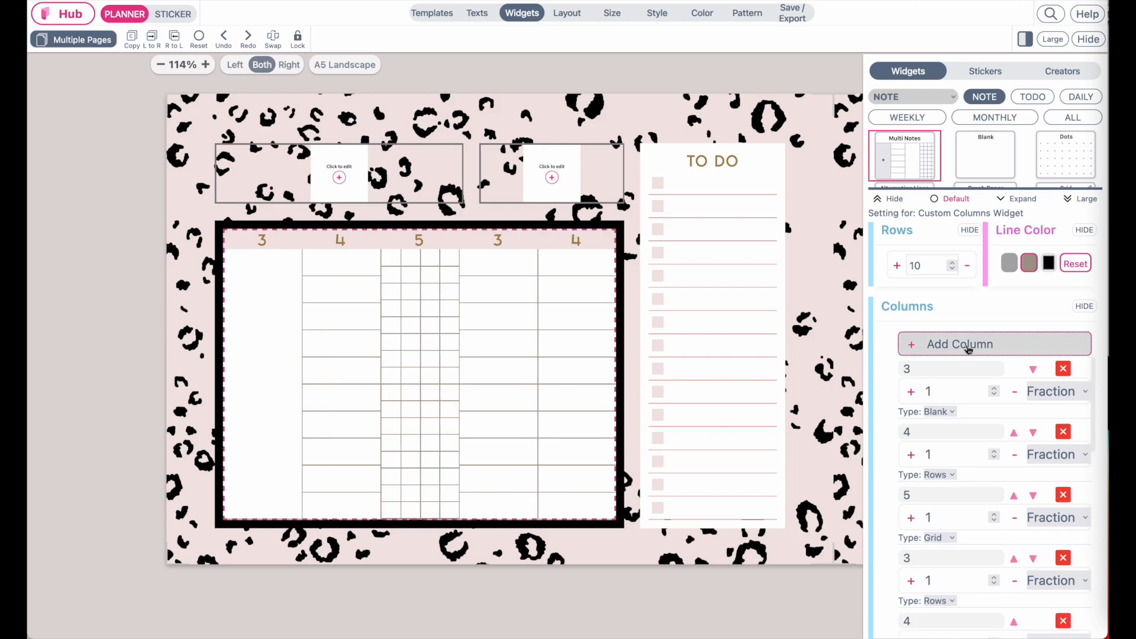
Step: Set the type of the remaining five columns to Blank
{"action": "left_click", "coordinate": [944, 477]}
{"action": "left_click", "coordinate": [955, 493]}
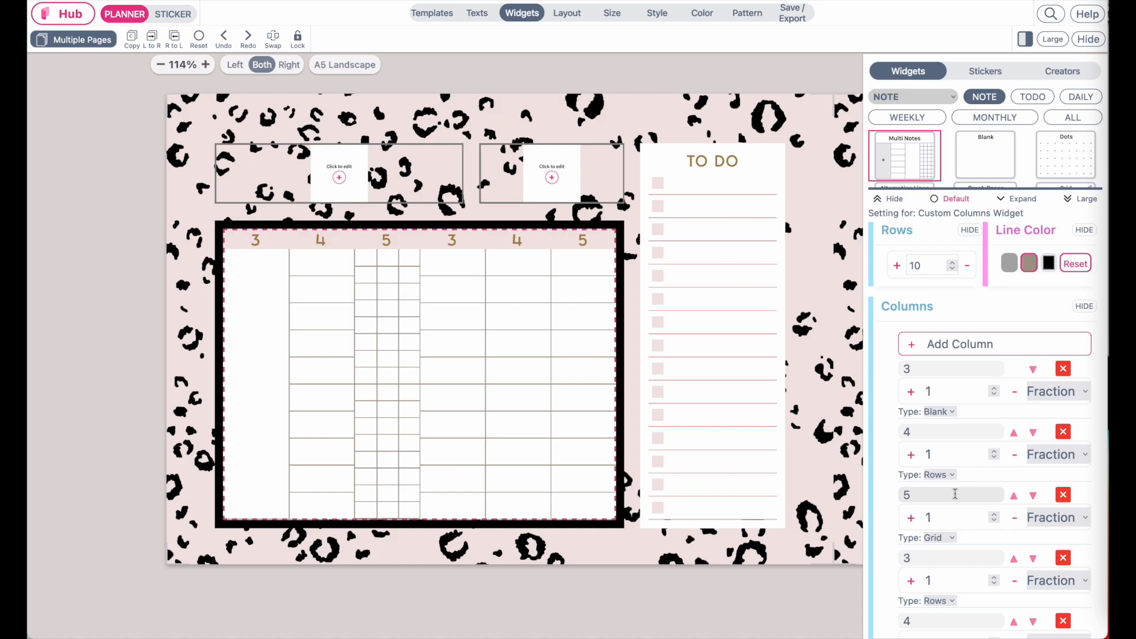
{"action": "scroll", "coordinate": [956, 491], "scroll_direction": "down", "scroll_amount": 2}
{"action": "left_click", "coordinate": [949, 444]}
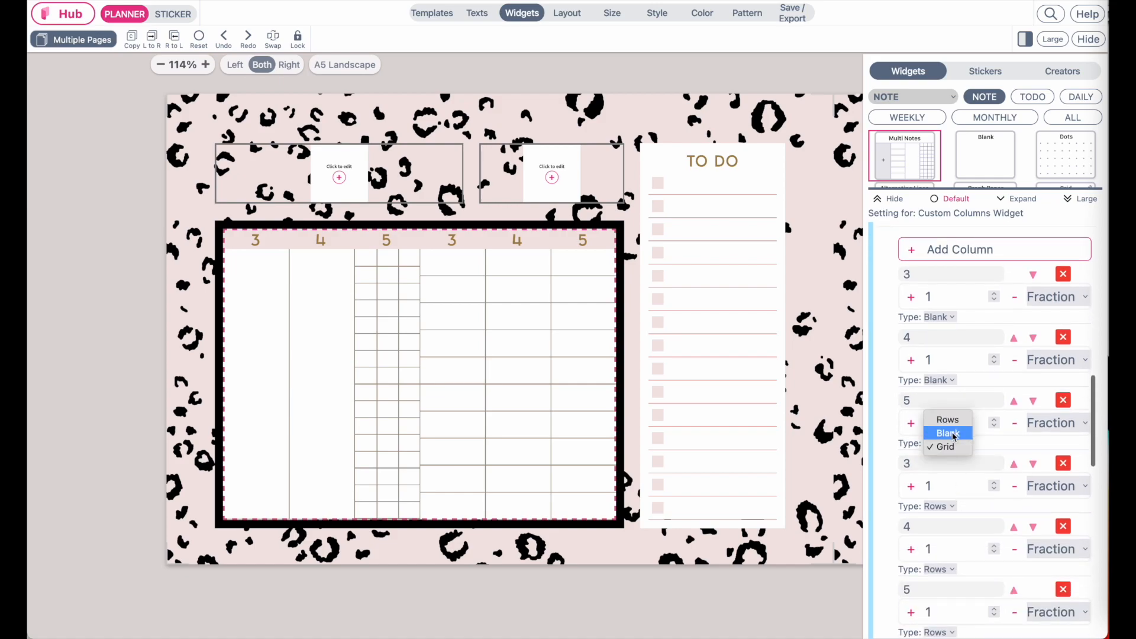
{"action": "left_click", "coordinate": [949, 433]}
{"action": "left_click", "coordinate": [939, 507]}
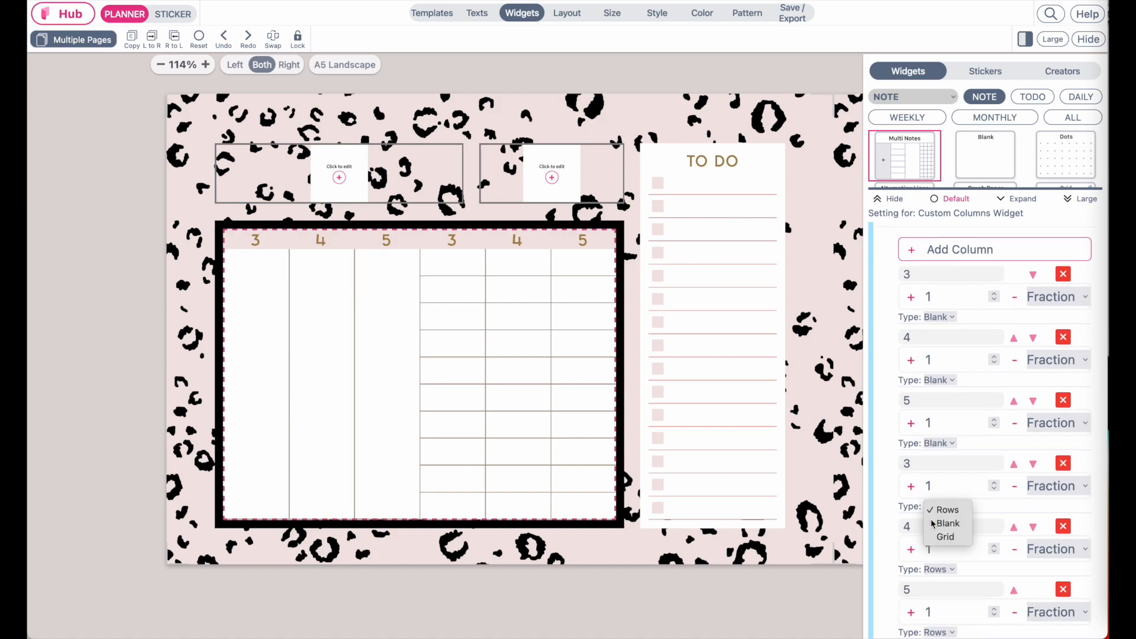
{"action": "left_click", "coordinate": [933, 523]}
{"action": "left_click", "coordinate": [937, 569]}
{"action": "left_click", "coordinate": [940, 586]}
{"action": "scroll", "coordinate": [991, 590], "scroll_direction": "down", "scroll_amount": 4}
{"action": "left_click", "coordinate": [945, 402]}
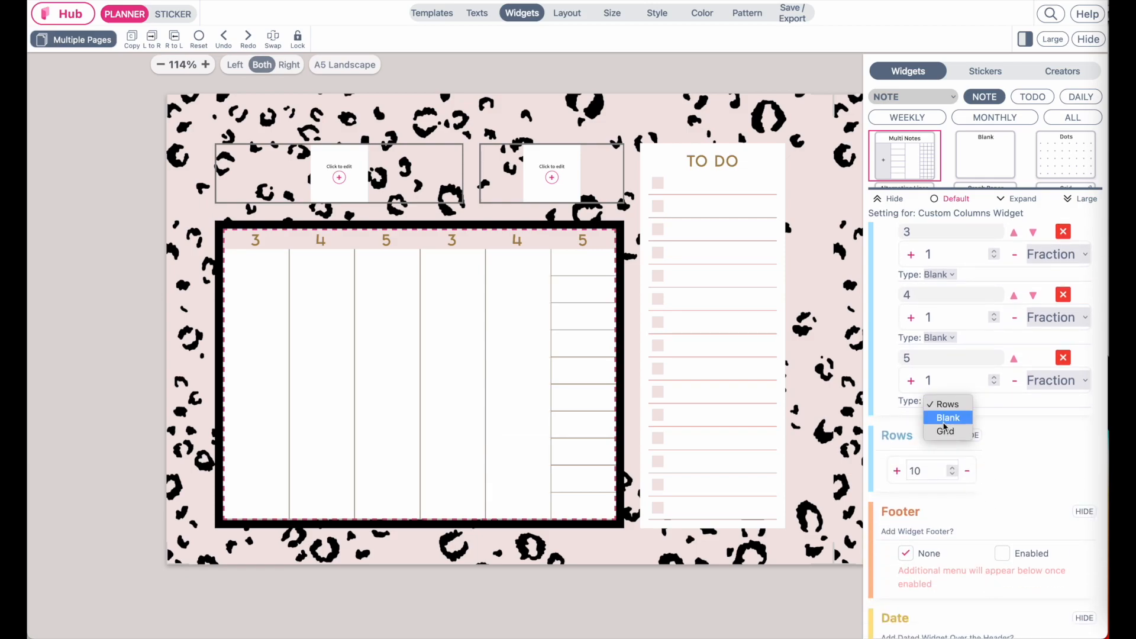
{"action": "left_click", "coordinate": [945, 418]}
Step: Rename the first three columns as mon, tue and wed
{"action": "scroll", "coordinate": [946, 425], "scroll_direction": "up", "scroll_amount": 1}
{"action": "scroll", "coordinate": [944, 425], "scroll_direction": "up", "scroll_amount": 6}
{"action": "scroll", "coordinate": [944, 426], "scroll_direction": "down", "scroll_amount": 2}
{"action": "left_click", "coordinate": [925, 387]}
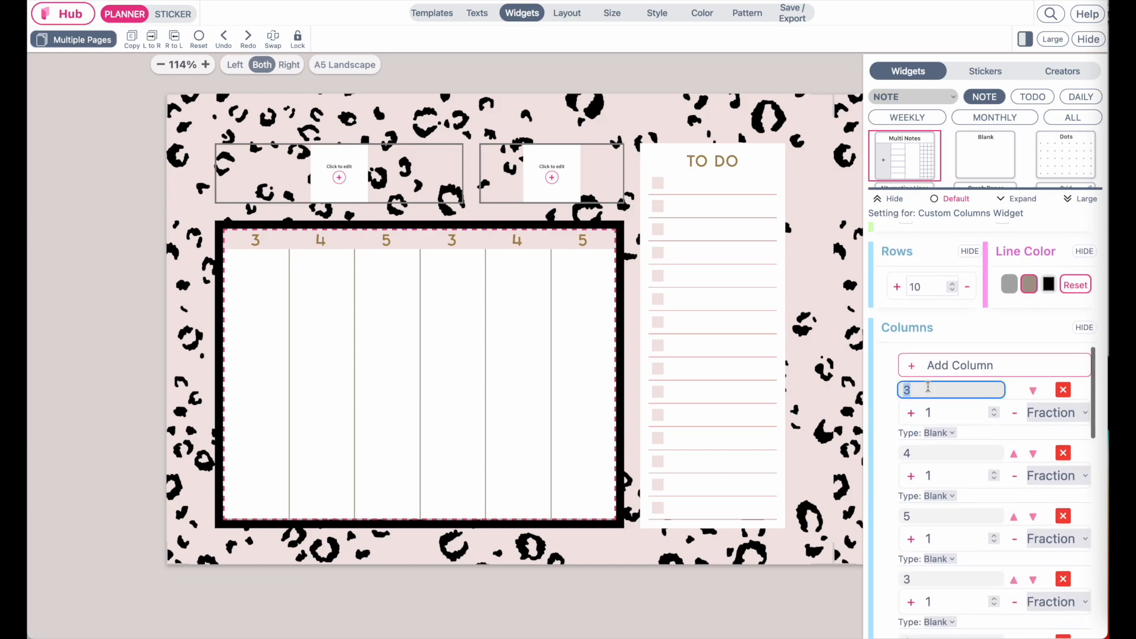
{"action": "type", "text": "mon"}
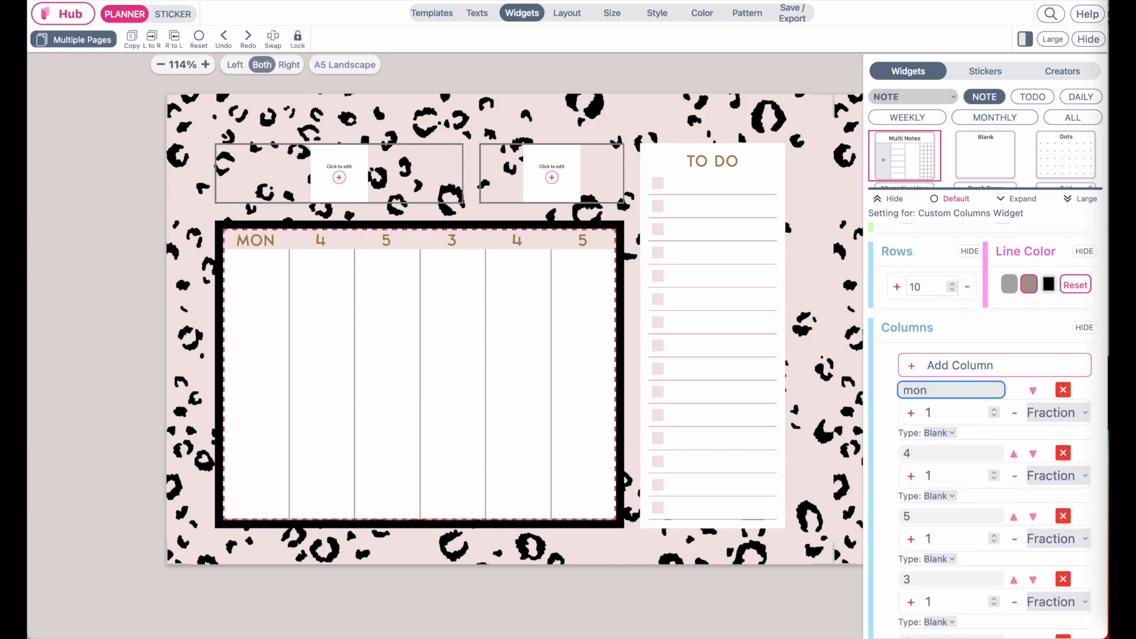
{"action": "left_click", "coordinate": [927, 454]}
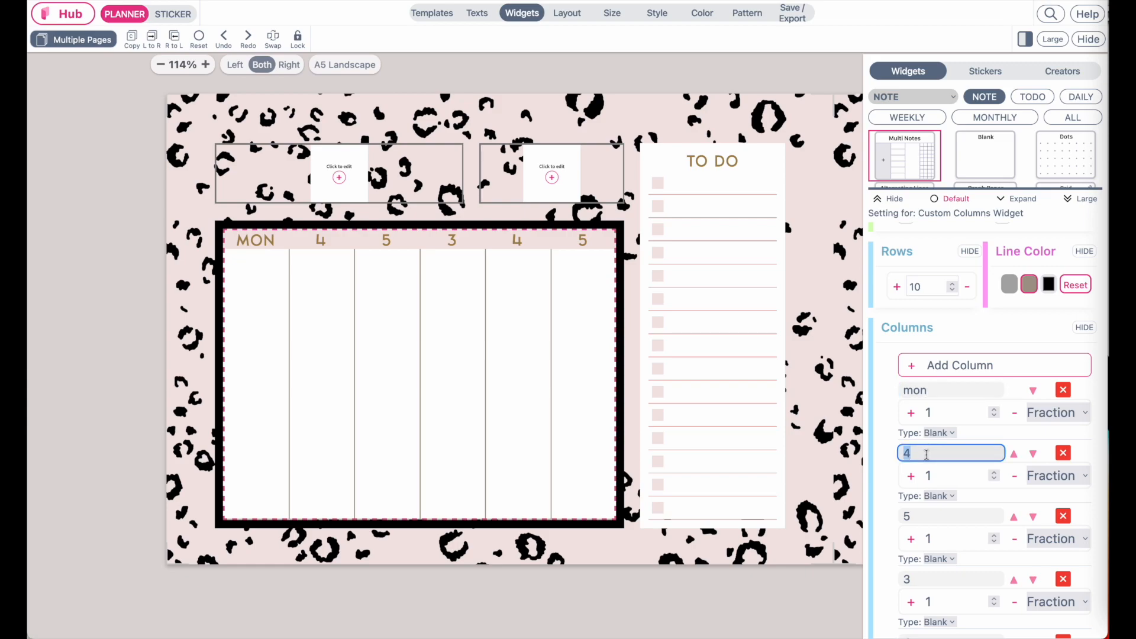
{"action": "type", "text": "tue"}
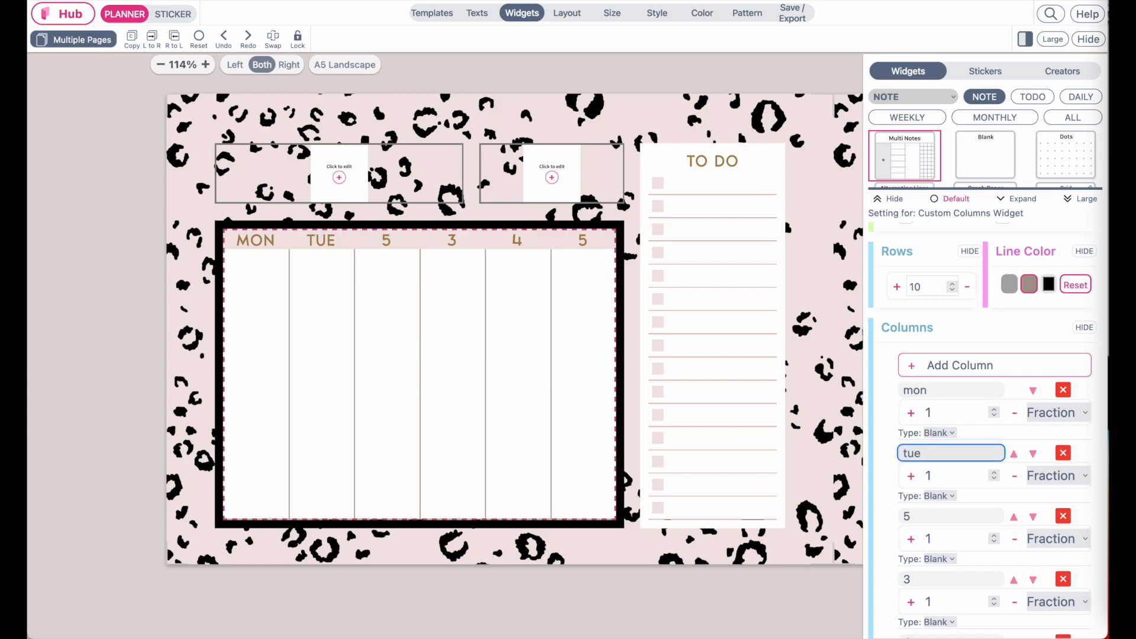
{"action": "left_click", "coordinate": [923, 514]}
{"action": "type", "text": "wed"}
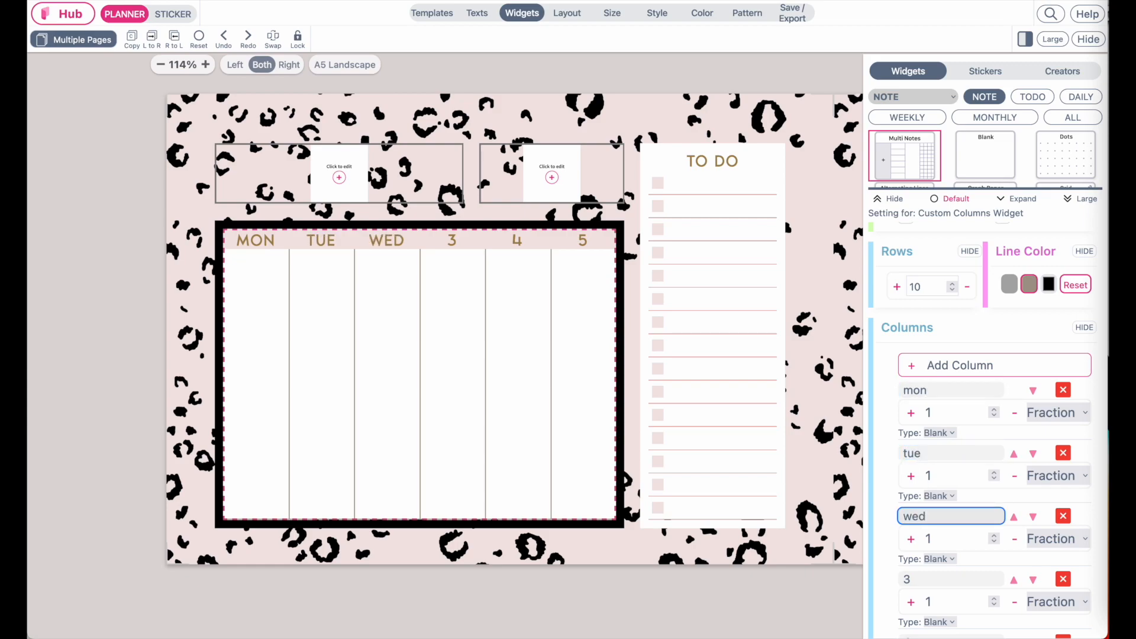
Step: Rename the fourth, fifth and sixth columns as thu, fri and sat
{"action": "left_click", "coordinate": [955, 580]}
{"action": "type", "text": "thur"}
{"action": "key", "text": "BackSpace"}
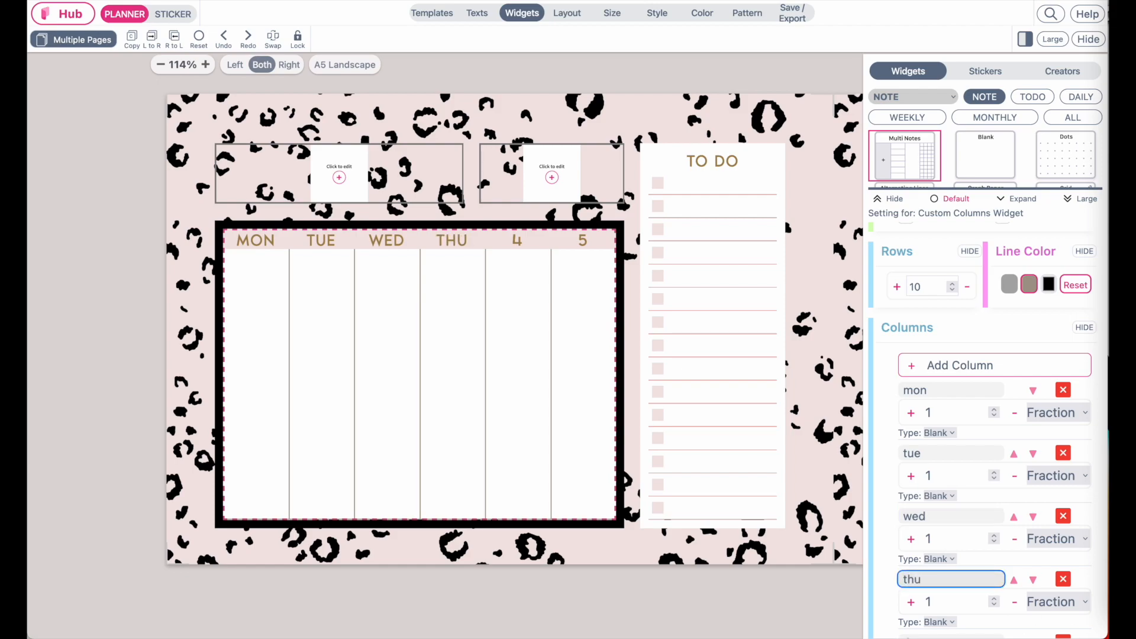
{"action": "scroll", "coordinate": [978, 562], "scroll_direction": "down", "scroll_amount": 4}
{"action": "left_click", "coordinate": [940, 434]}
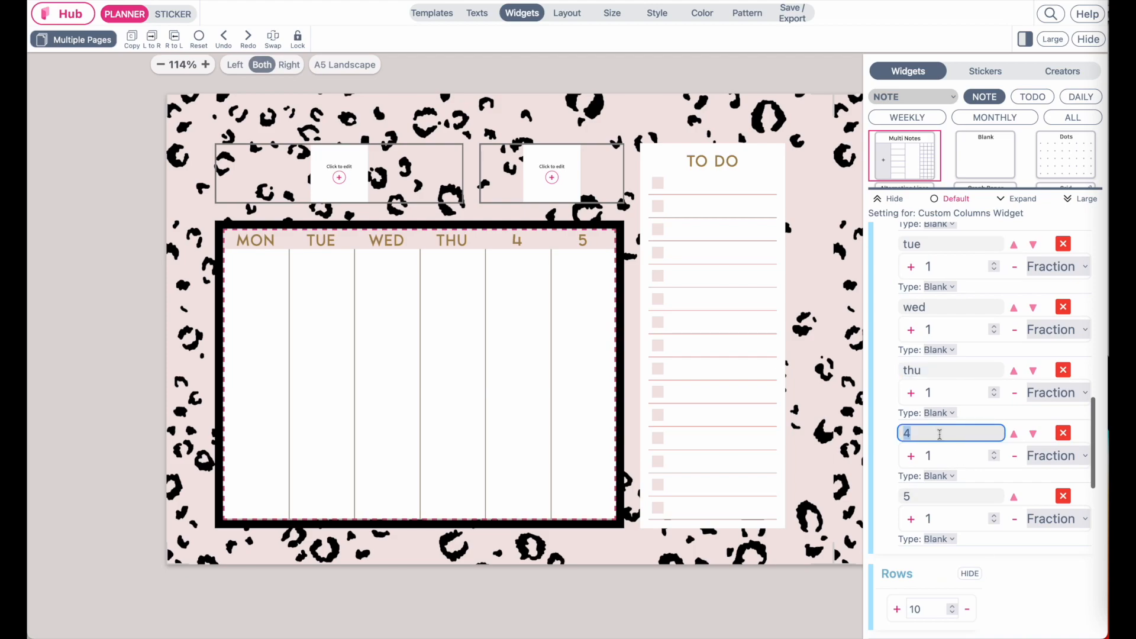
{"action": "type", "text": "fri"}
{"action": "left_click", "coordinate": [937, 499]}
{"action": "type", "text": "sat"}
Step: Add a seventh column with the type Blank and name it sun
{"action": "scroll", "coordinate": [998, 459], "scroll_direction": "up", "scroll_amount": 3}
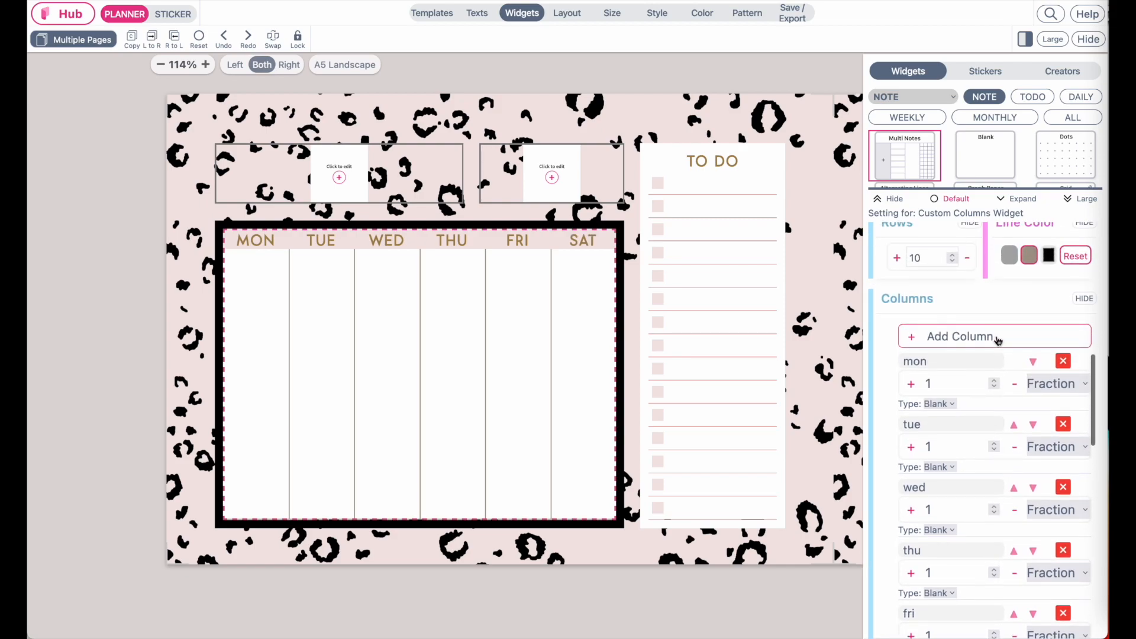
{"action": "left_click", "coordinate": [996, 334]}
{"action": "scroll", "coordinate": [984, 470], "scroll_direction": "down", "scroll_amount": 4}
{"action": "left_click", "coordinate": [938, 551]}
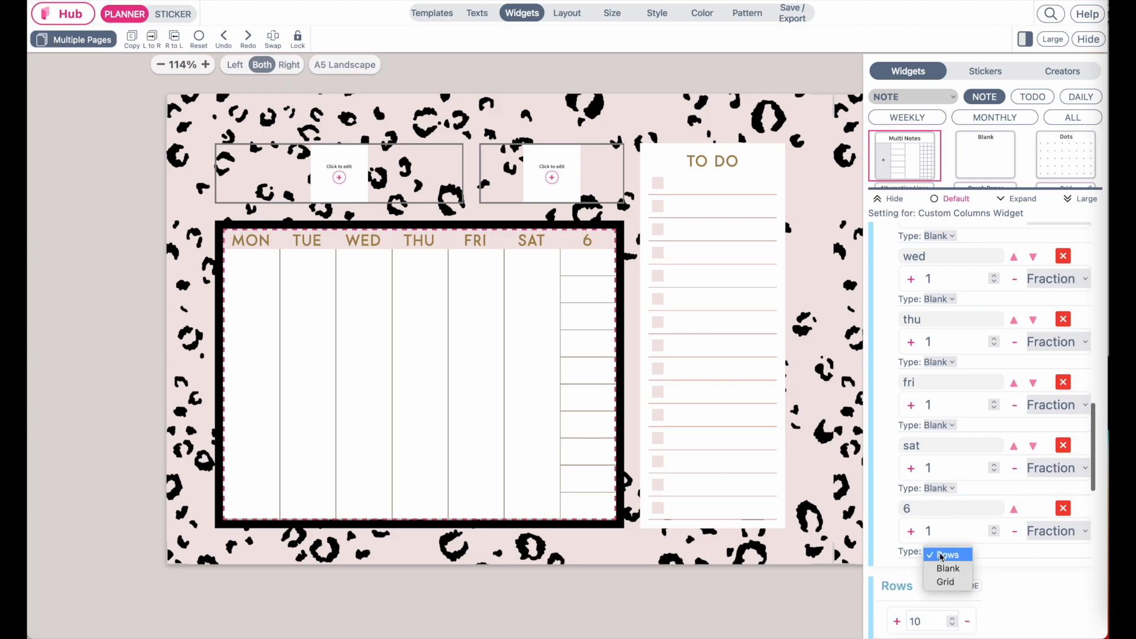
{"action": "left_click", "coordinate": [948, 568]}
{"action": "double_click", "coordinate": [928, 507]}
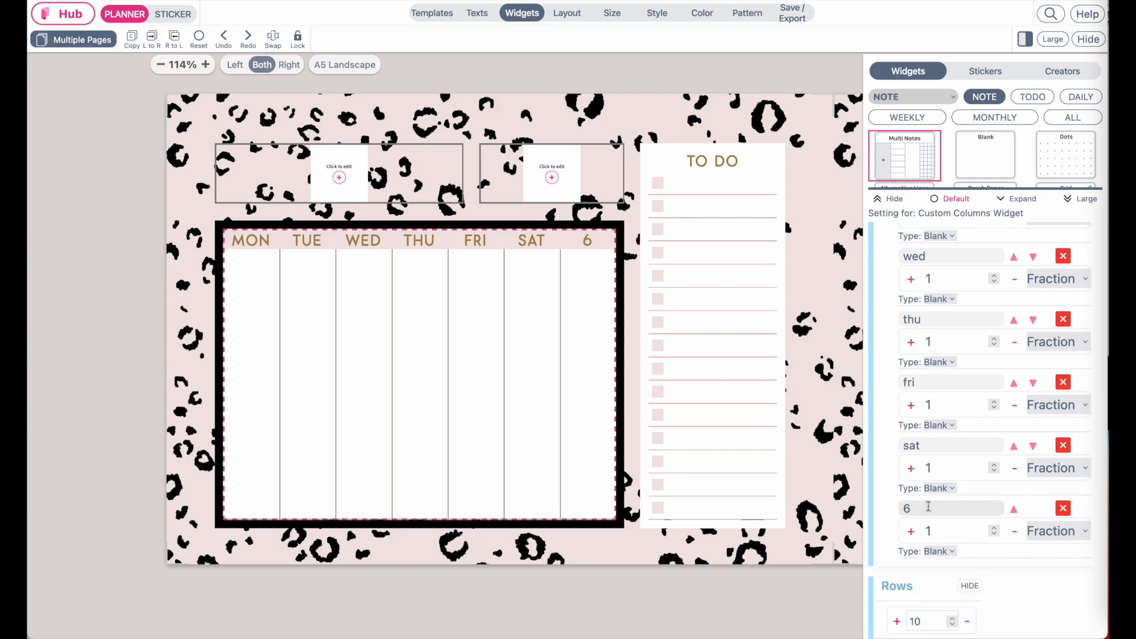
{"action": "type", "text": "sun"}
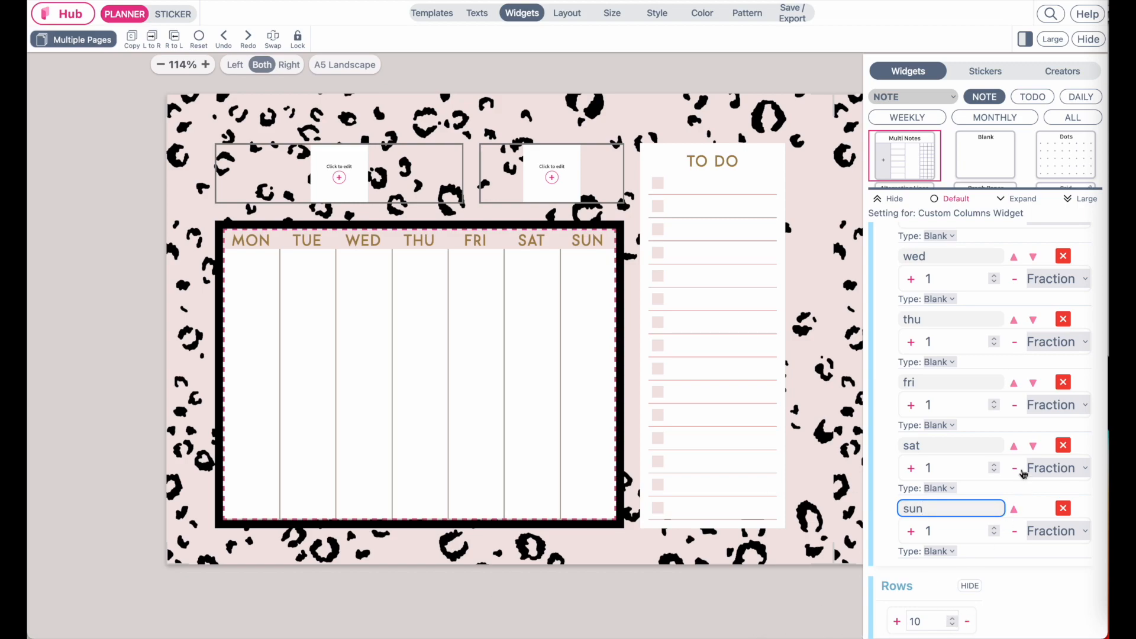
Step: Set the weekly columns widget's outline color to the Snow white #FEFFFF
{"action": "scroll", "coordinate": [976, 436], "scroll_direction": "up", "scroll_amount": 2}
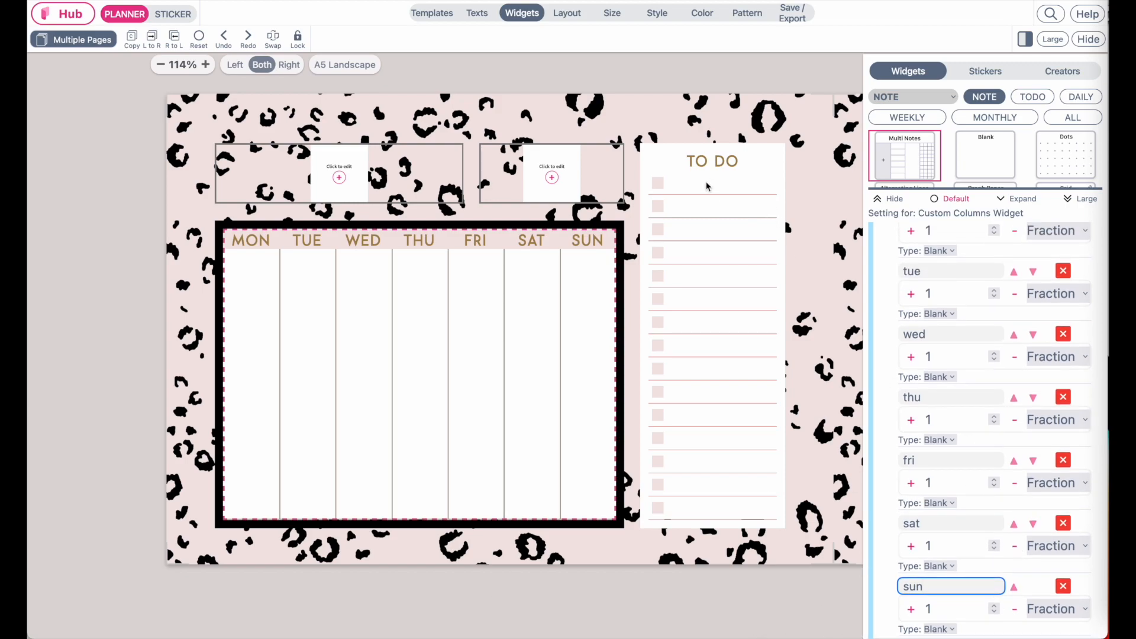
{"action": "scroll", "coordinate": [957, 444], "scroll_direction": "up", "scroll_amount": 10}
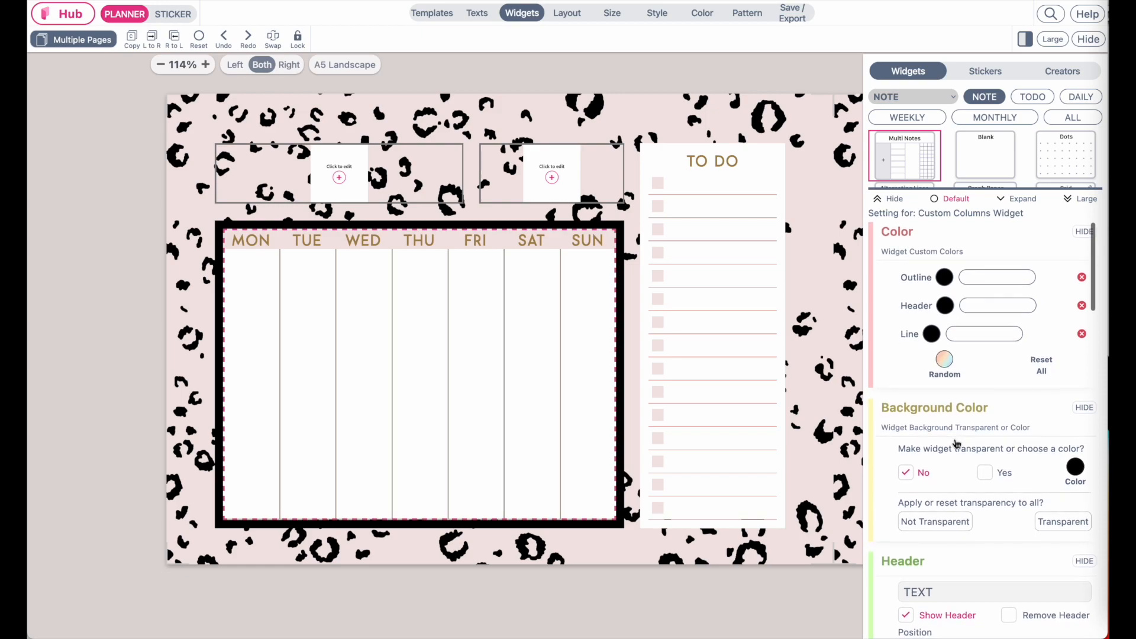
{"action": "left_click", "coordinate": [945, 278]}
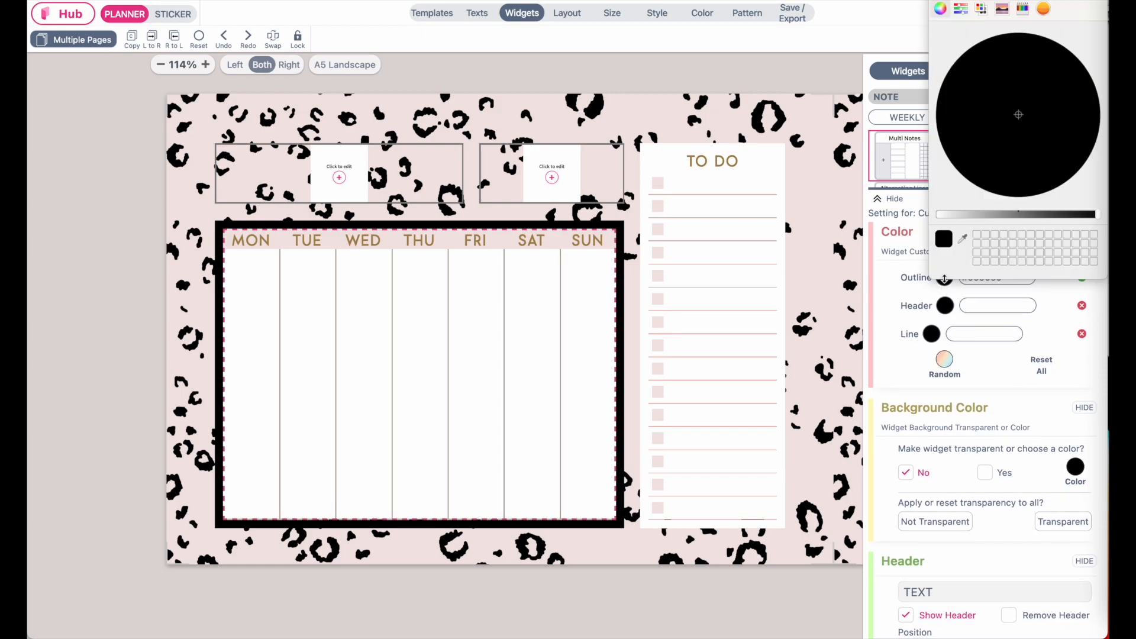
{"action": "mouse_move", "coordinate": [1086, 15]}
{"action": "left_mouse_down"}
{"action": "mouse_move", "coordinate": [775, 196]}
{"action": "mouse_move", "coordinate": [806, 278]}
{"action": "left_mouse_up"}
{"action": "left_click", "coordinate": [742, 270]}
{"action": "left_click", "coordinate": [818, 324]}
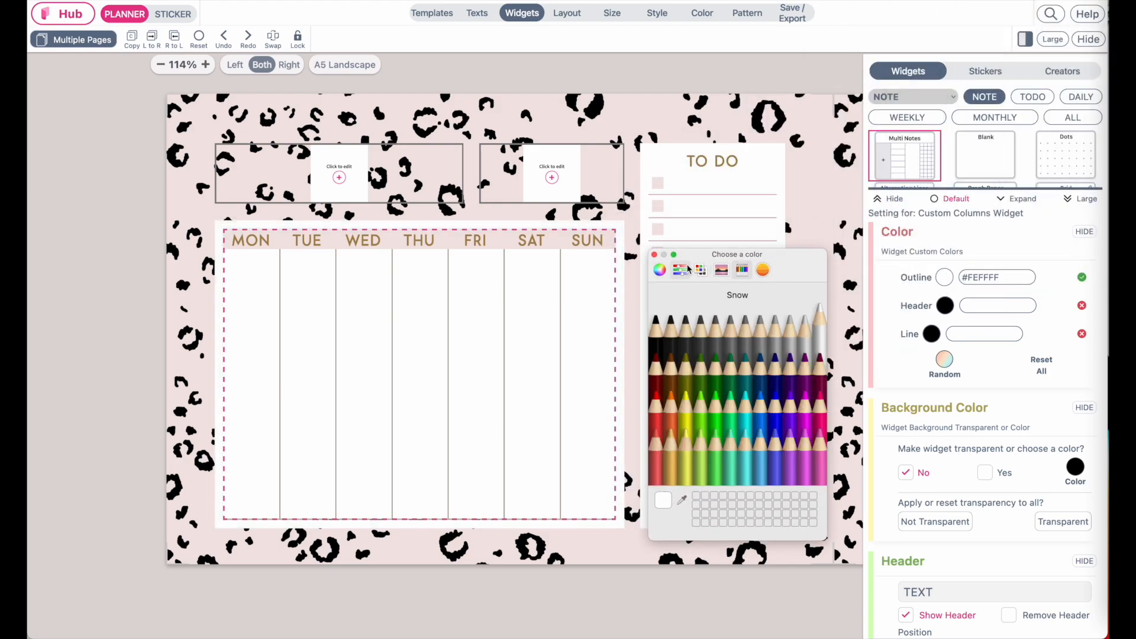
{"action": "left_click", "coordinate": [655, 256]}
Step: Set the weekly columns widget's header color to the same Snow white #FEFFFF
{"action": "left_click", "coordinate": [944, 306]}
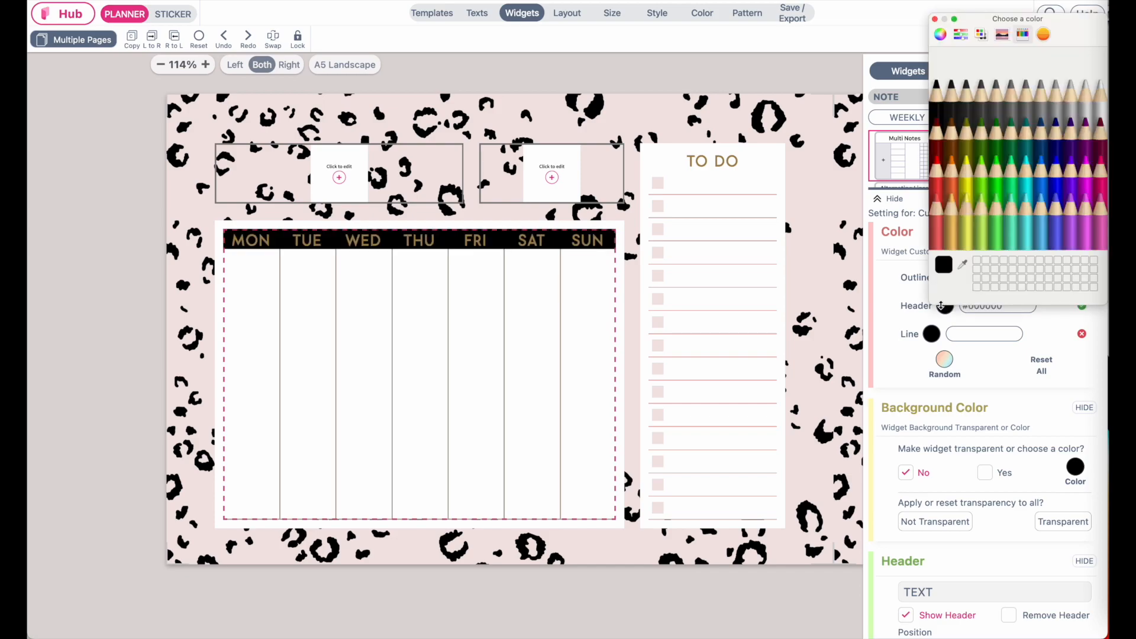
{"action": "left_click", "coordinate": [1099, 89]}
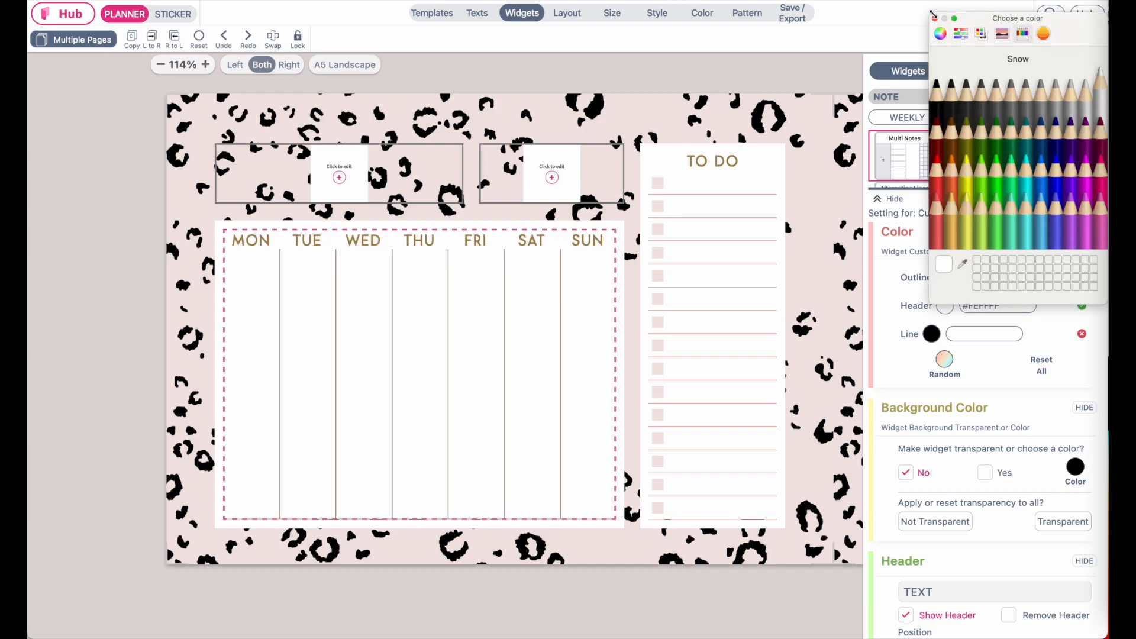
{"action": "left_click", "coordinate": [935, 19]}
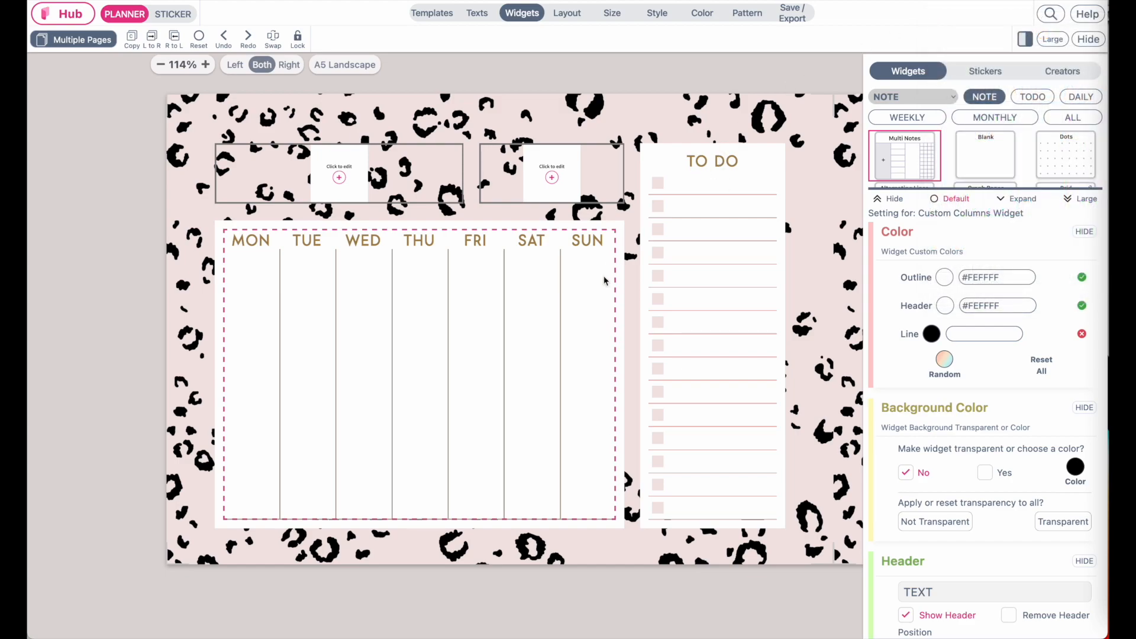
Step: Copy the to-do list's line color #E2B4B1 and apply it as the weekly columns widget's line color
{"action": "left_click", "coordinate": [705, 168]}
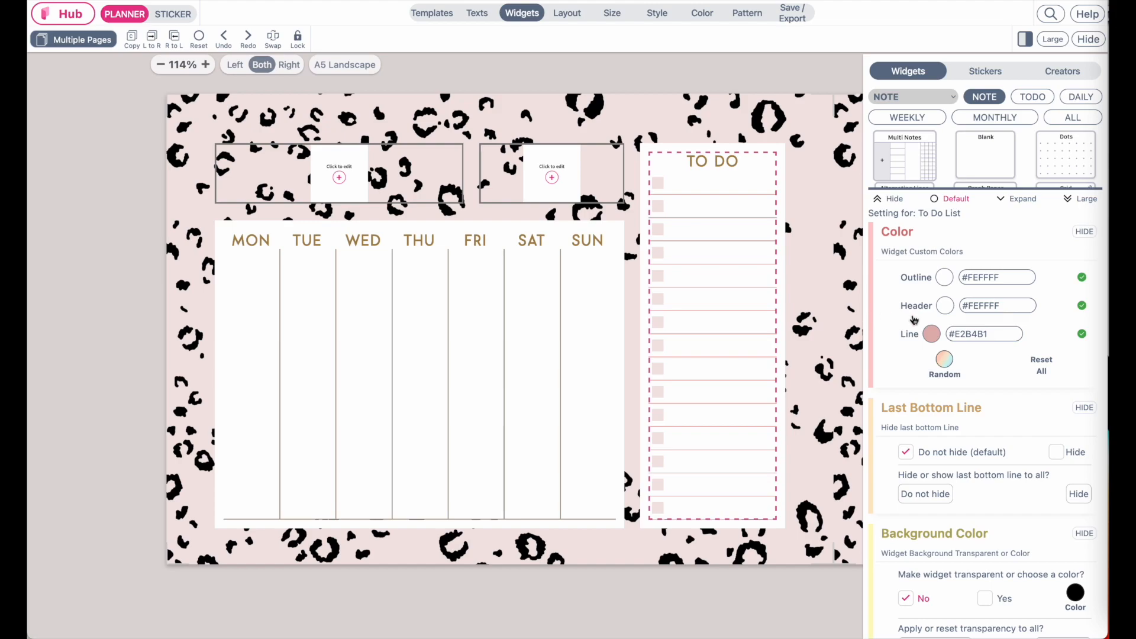
{"action": "left_click", "coordinate": [994, 334]}
{"action": "key", "text": "ctrl+c"}
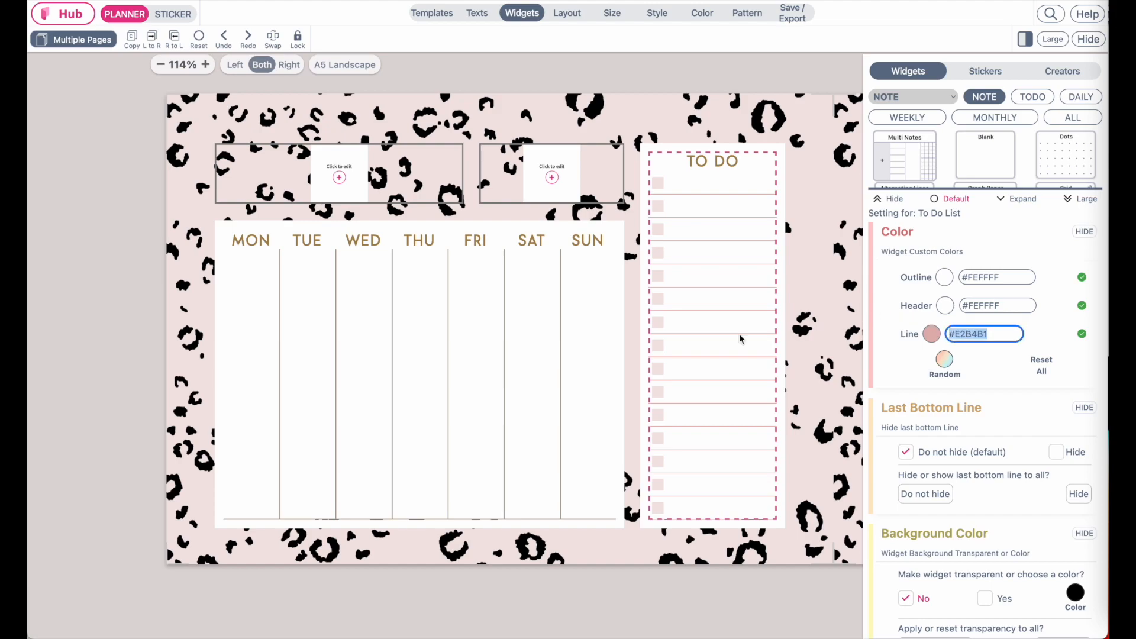
{"action": "left_click", "coordinate": [588, 251]}
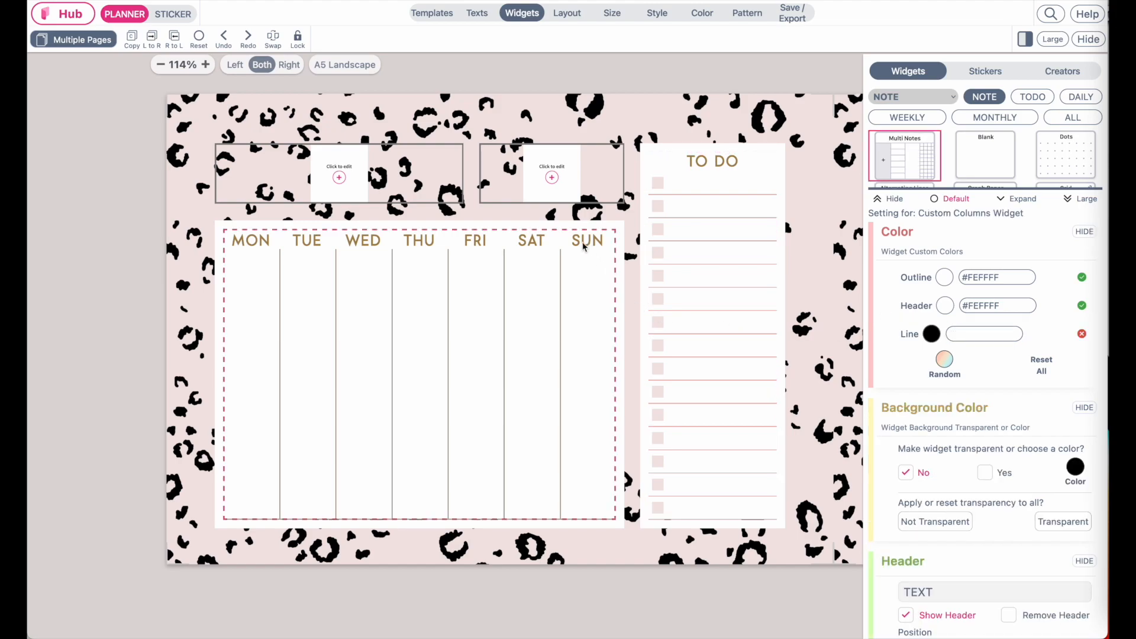
{"action": "left_click", "coordinate": [979, 343]}
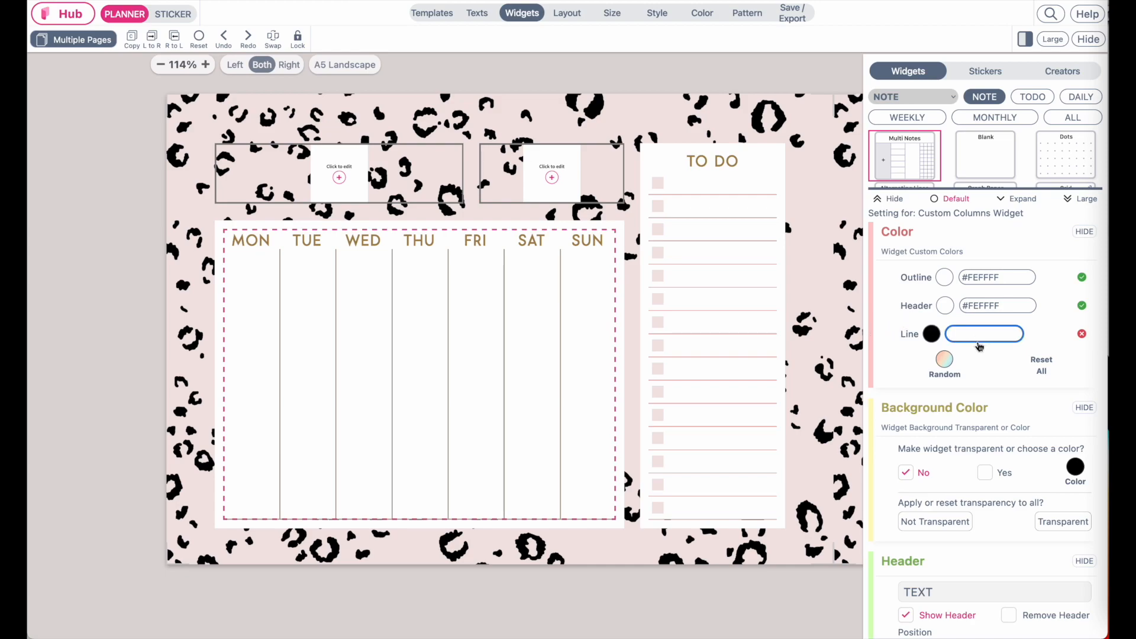
{"action": "key", "text": "ctrl+v"}
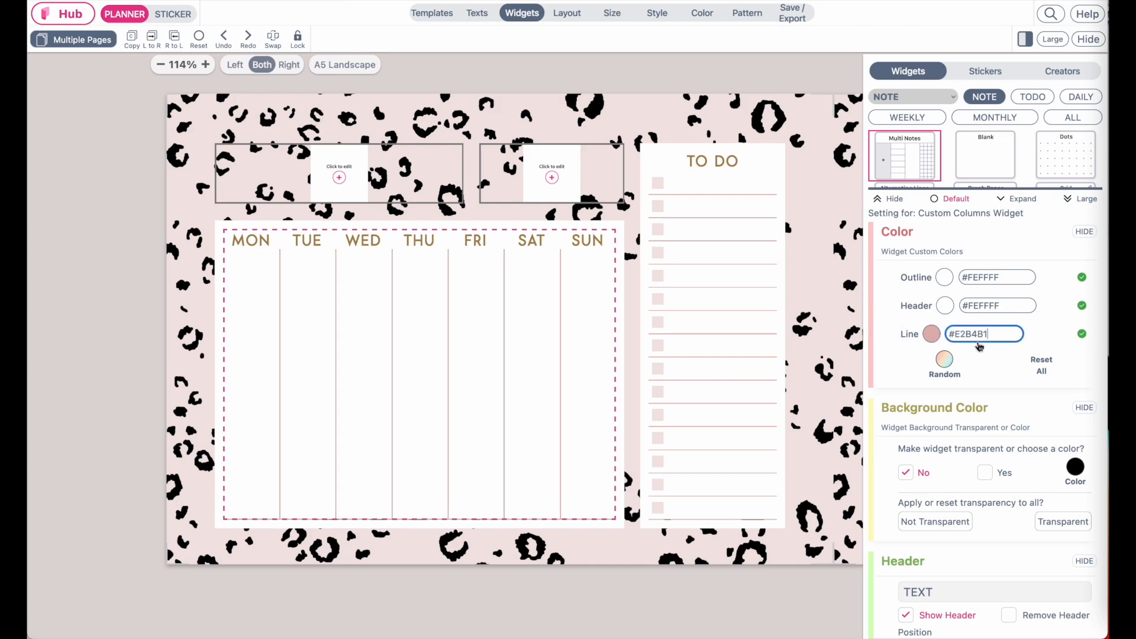
{"action": "left_click", "coordinate": [767, 591]}
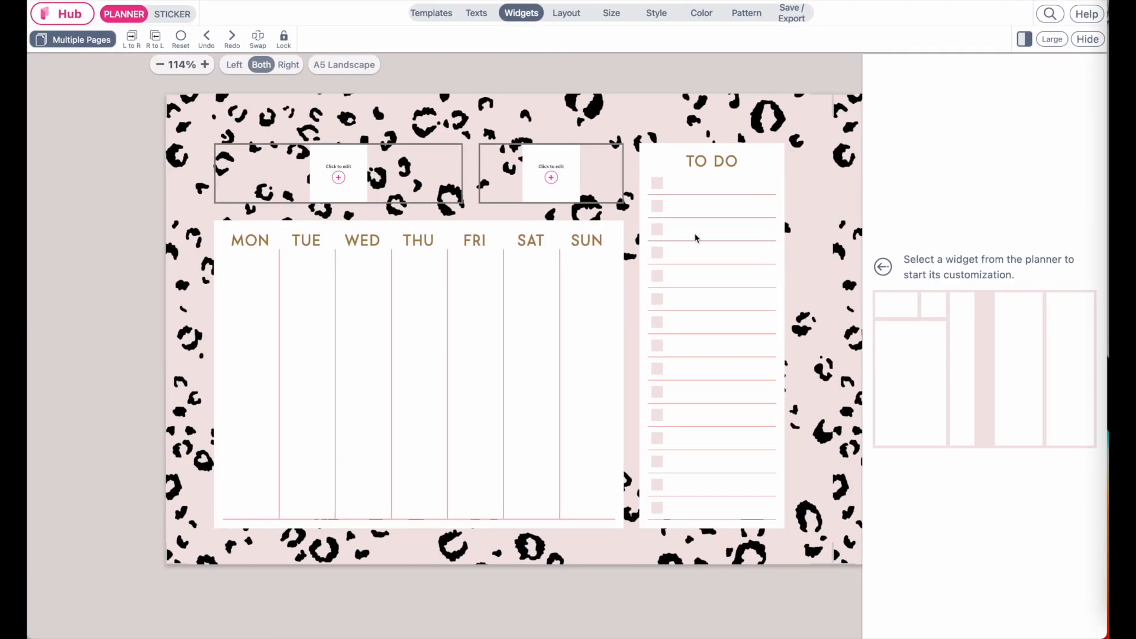
Step: Set the planner layout's header height to 0.4 inch
{"action": "scroll", "coordinate": [329, 245], "scroll_direction": "up", "scroll_amount": 5}
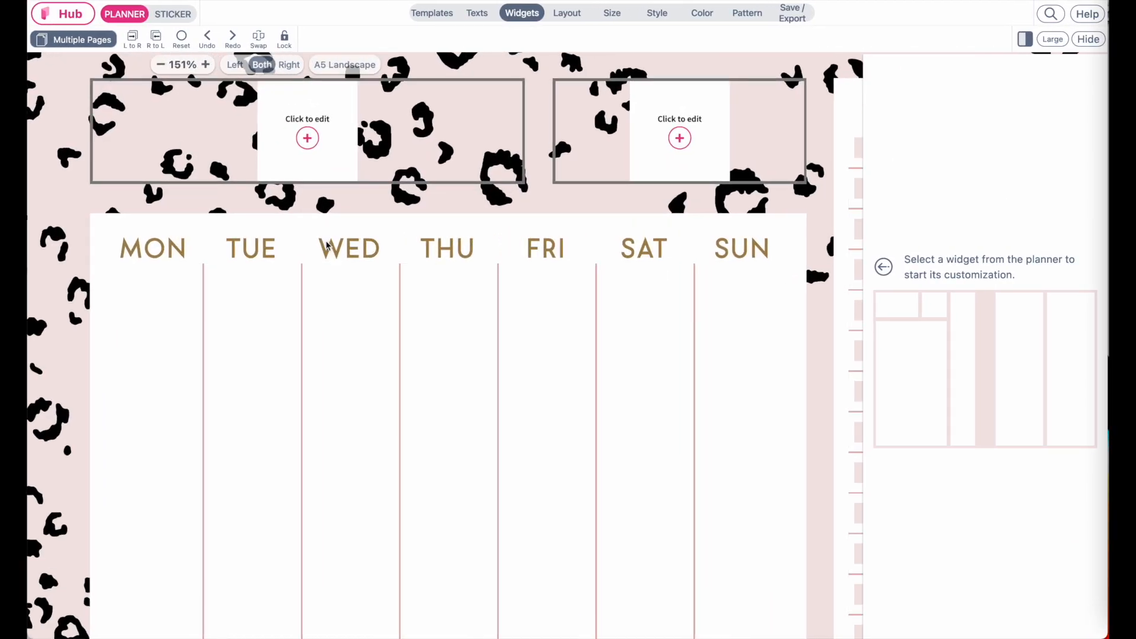
{"action": "scroll", "coordinate": [329, 248], "scroll_direction": "down", "scroll_amount": 5}
{"action": "scroll", "coordinate": [330, 250], "scroll_direction": "up", "scroll_amount": 1}
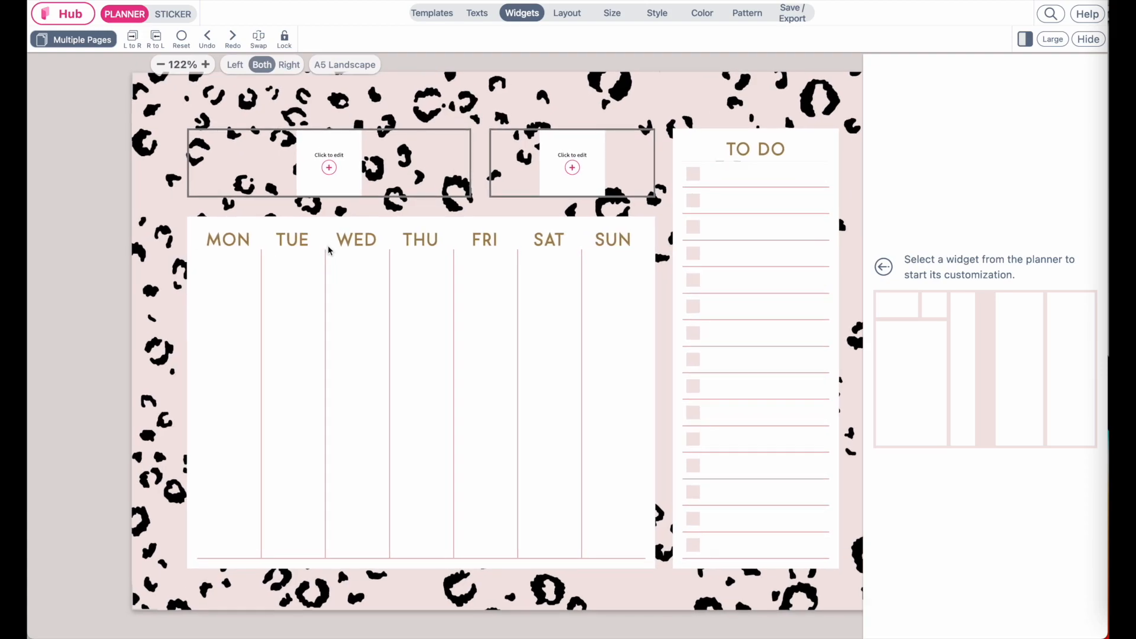
{"action": "left_click", "coordinate": [576, 18]}
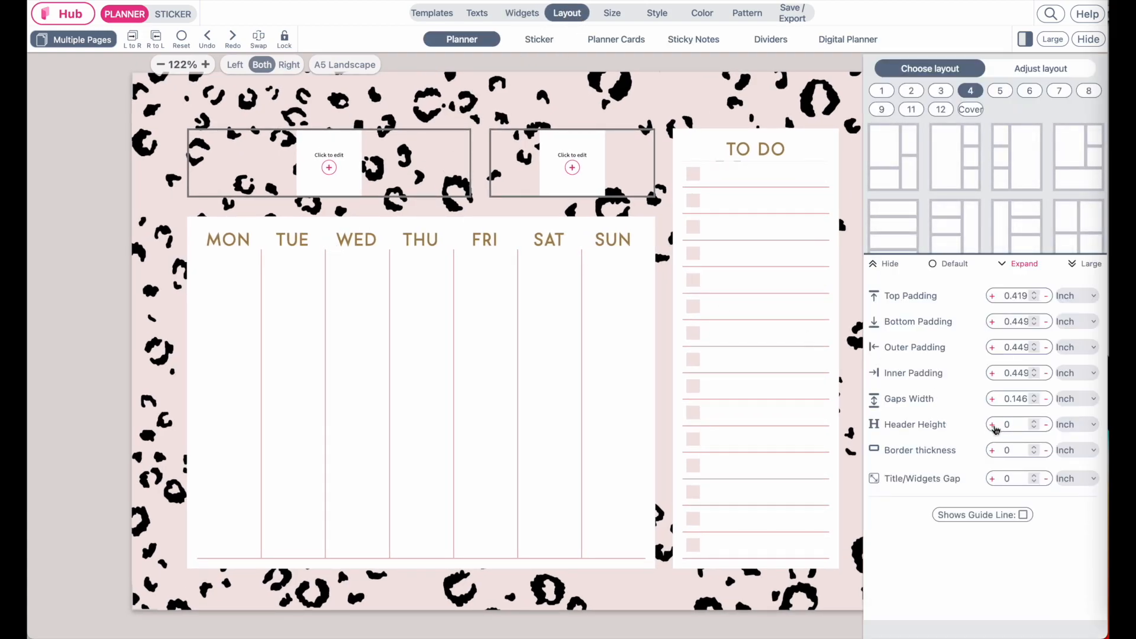
{"action": "left_click", "coordinate": [993, 425]}
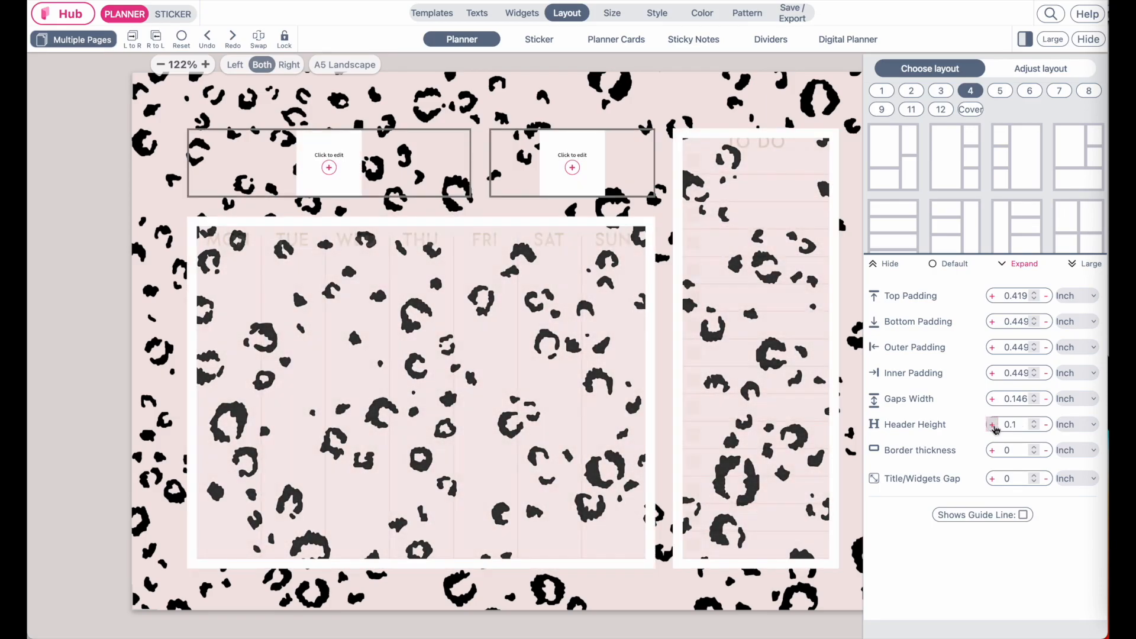
{"action": "left_click", "coordinate": [995, 426]}
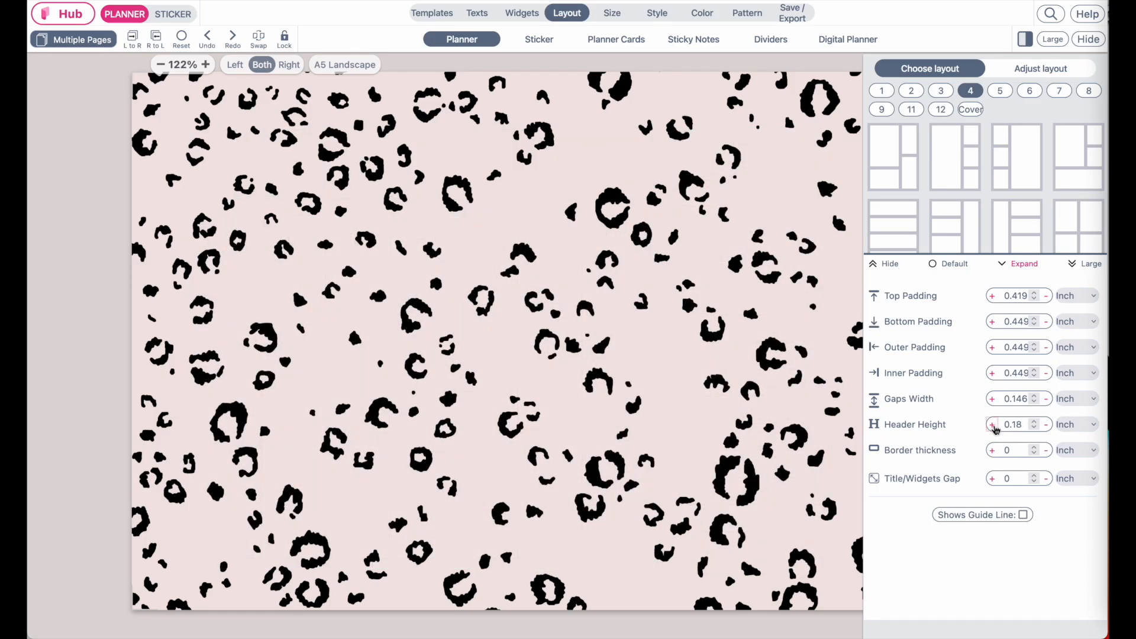
{"action": "left_click", "coordinate": [995, 427]}
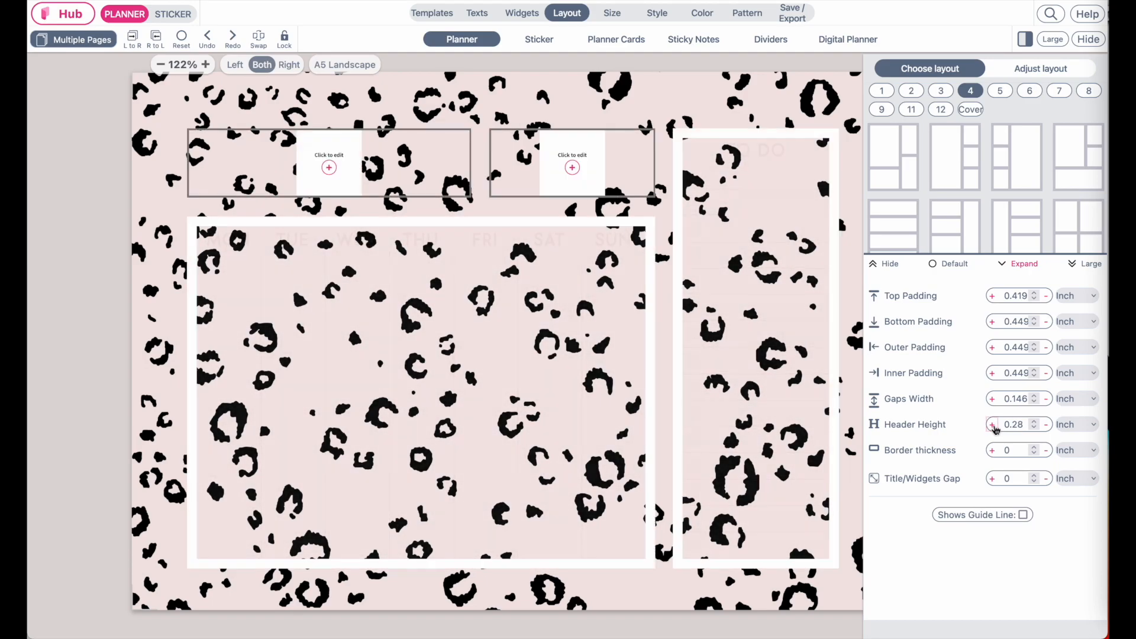
{"action": "left_click", "coordinate": [995, 426]}
{"action": "left_click", "coordinate": [994, 427]}
{"action": "left_click", "coordinate": [994, 427]}
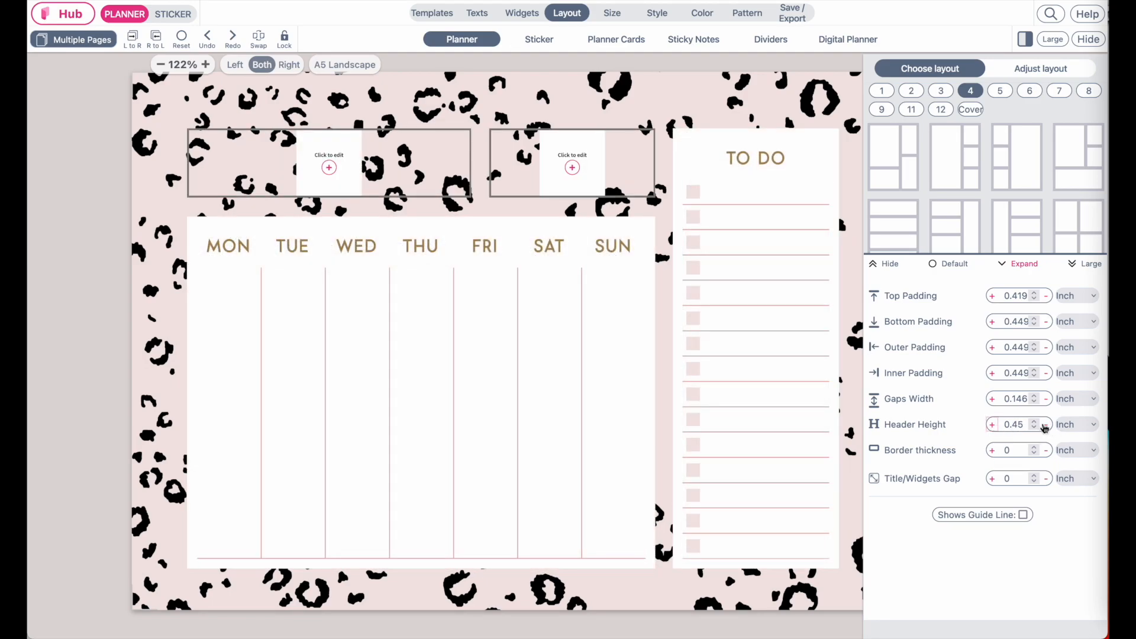
{"action": "left_click", "coordinate": [1045, 425]}
{"action": "left_click", "coordinate": [1045, 426]}
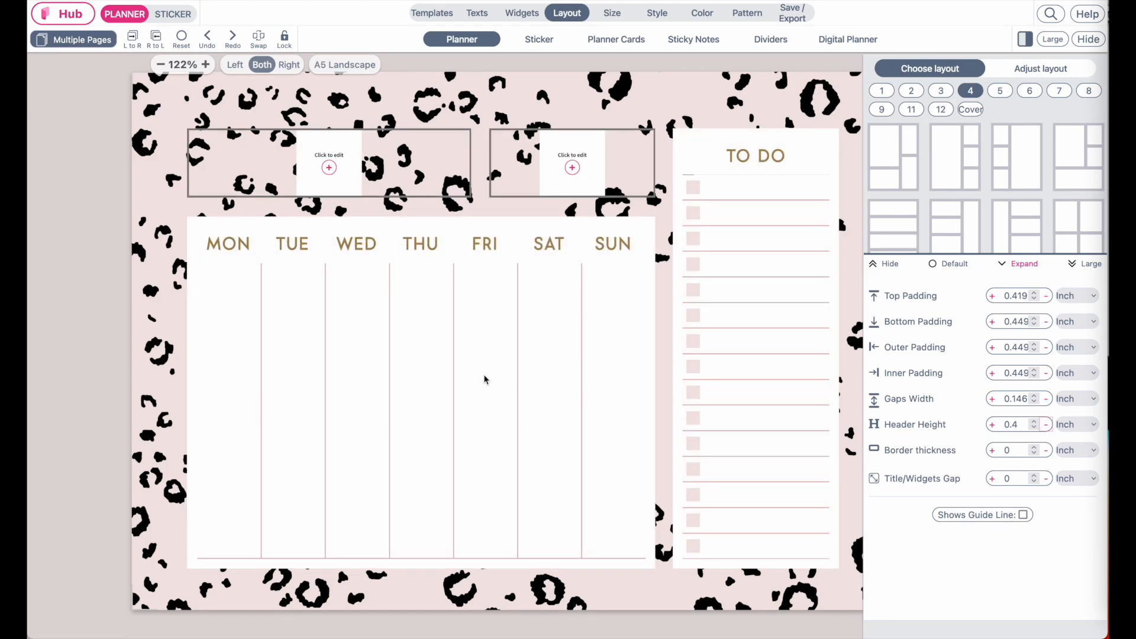
Step: Replace both image placeholders above the weekly columns with Blank note widgets
{"action": "scroll", "coordinate": [507, 383], "scroll_direction": "down", "scroll_amount": 2}
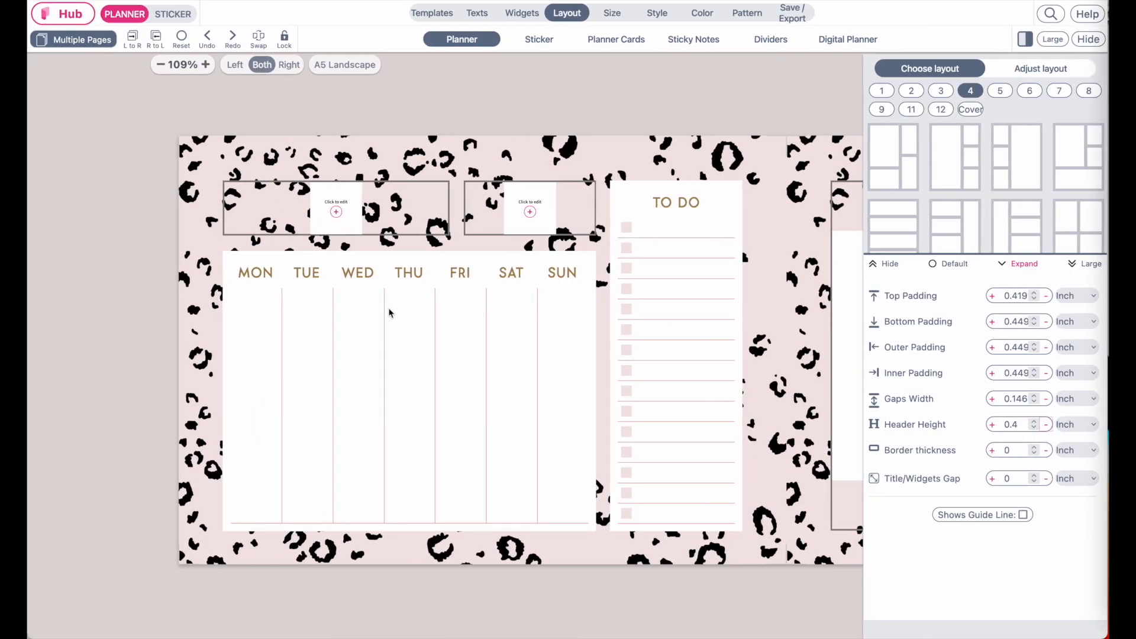
{"action": "scroll", "coordinate": [389, 312], "scroll_direction": "up", "scroll_amount": 2}
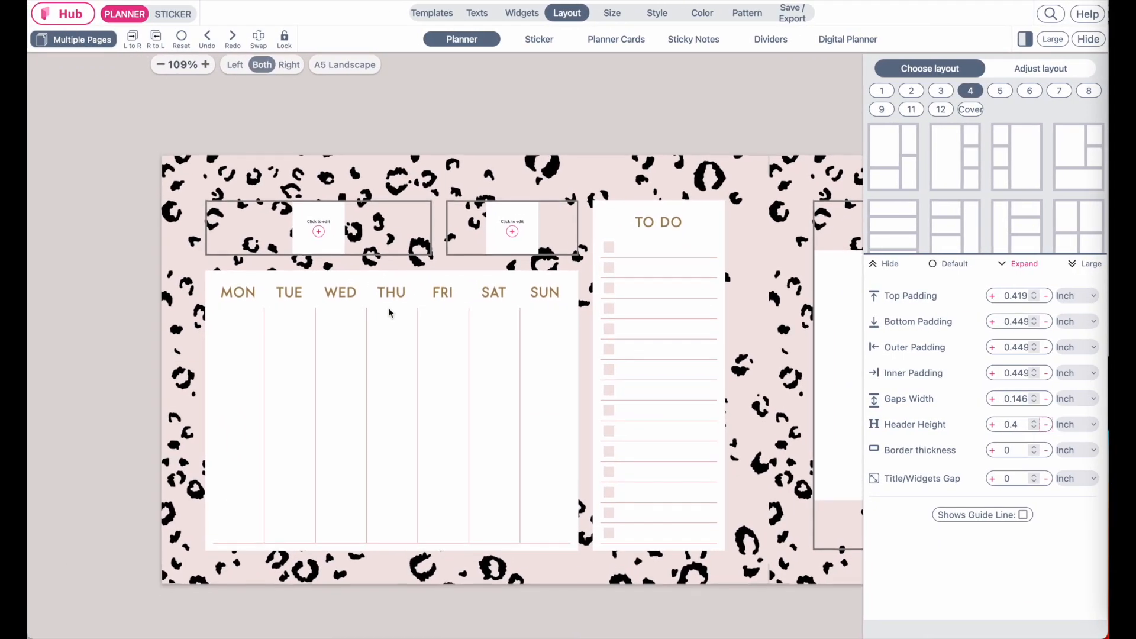
{"action": "scroll", "coordinate": [389, 313], "scroll_direction": "up", "scroll_amount": 2}
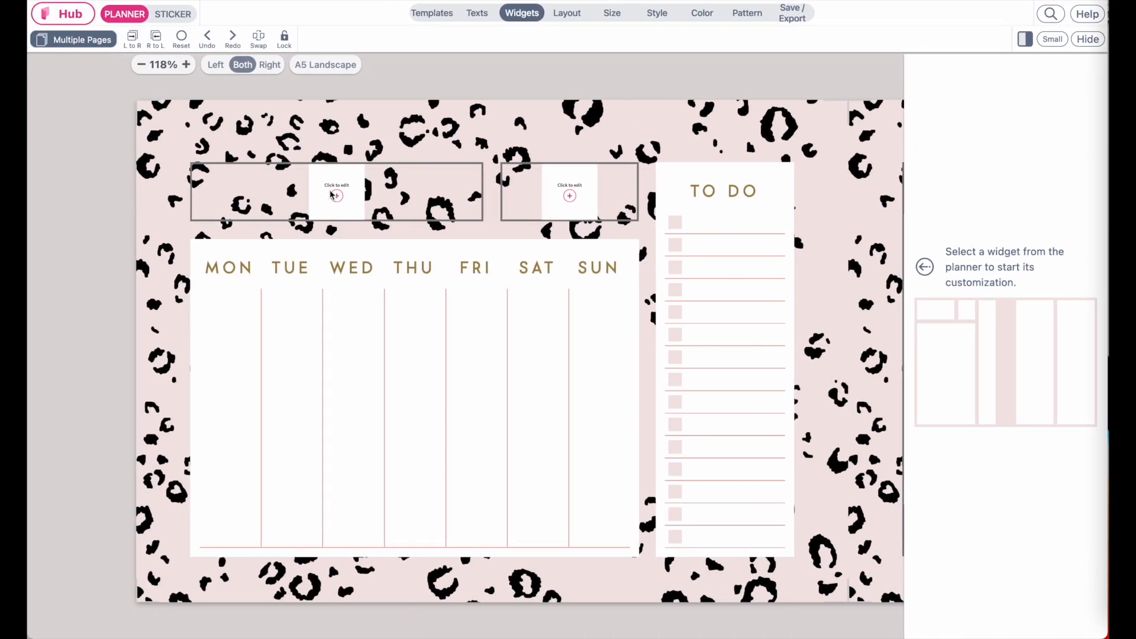
{"action": "left_click", "coordinate": [332, 198]}
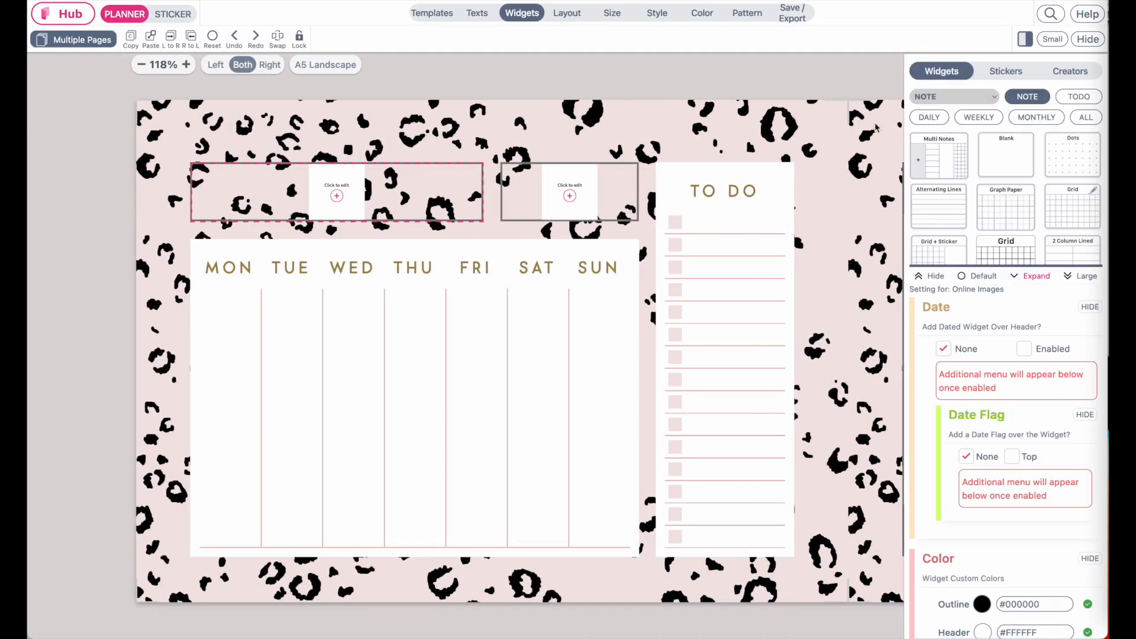
{"action": "left_click", "coordinate": [1017, 162]}
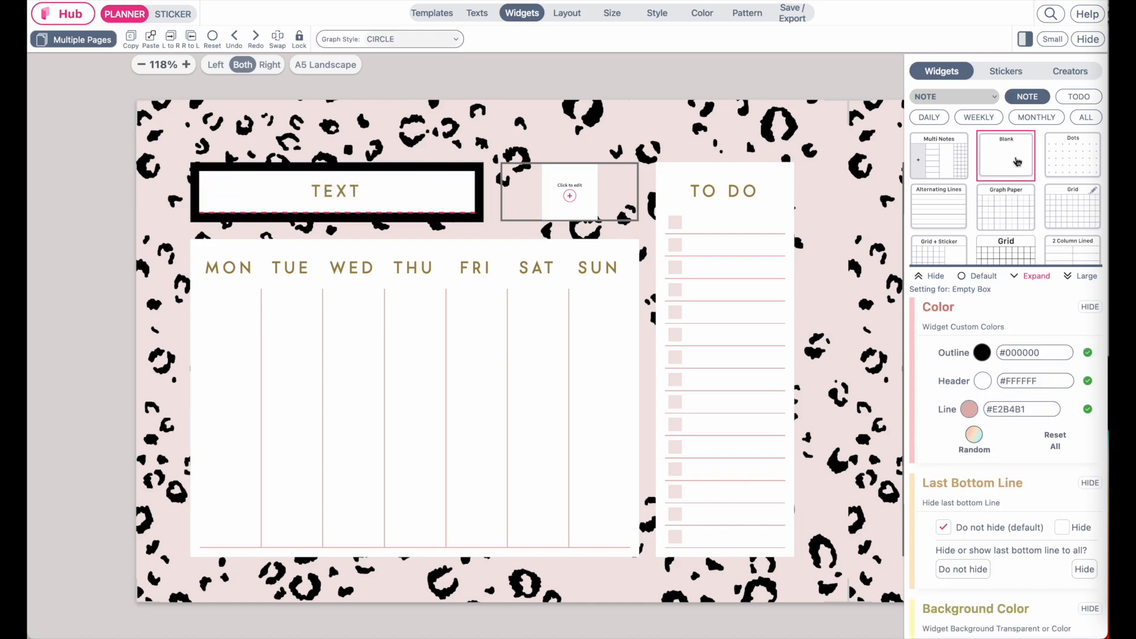
{"action": "left_click", "coordinate": [595, 209]}
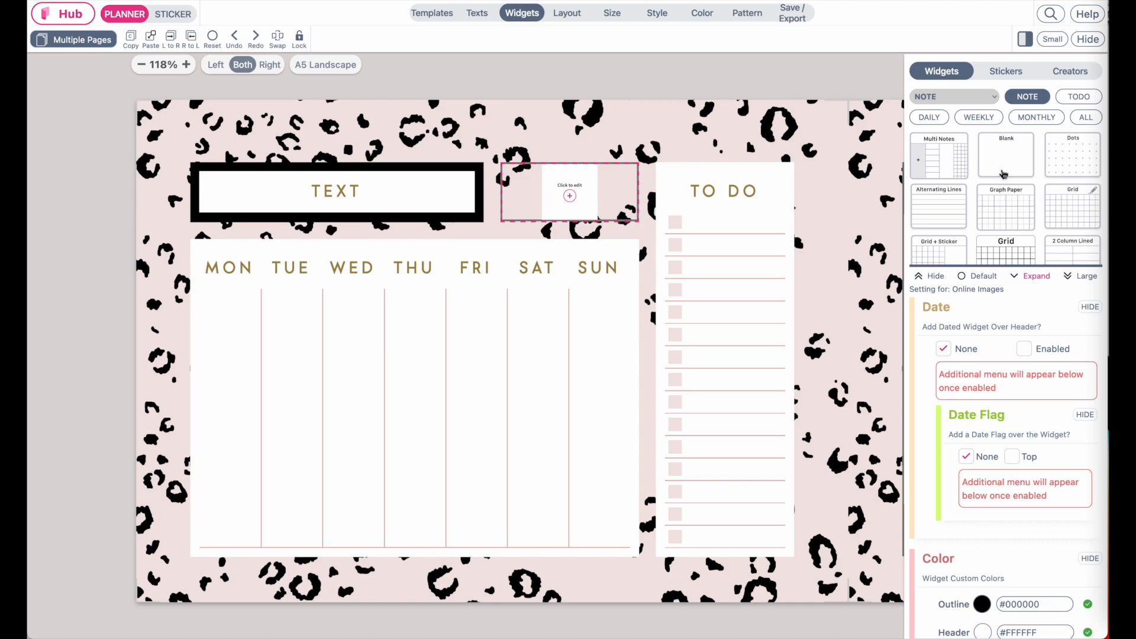
{"action": "left_click", "coordinate": [1018, 156]}
Step: Change the header text of the wider blank box to "plans for the week"
{"action": "left_click", "coordinate": [309, 201]}
{"action": "scroll", "coordinate": [979, 445], "scroll_direction": "down", "scroll_amount": 5}
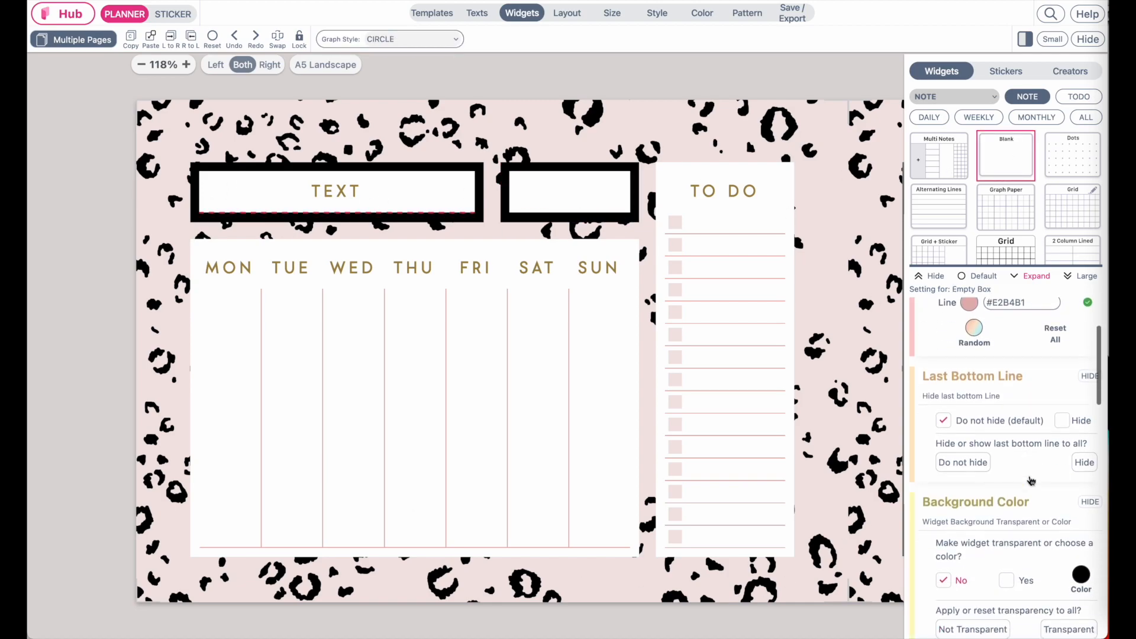
{"action": "left_click_drag", "start_coordinate": [978, 523], "coordinate": [873, 524]}
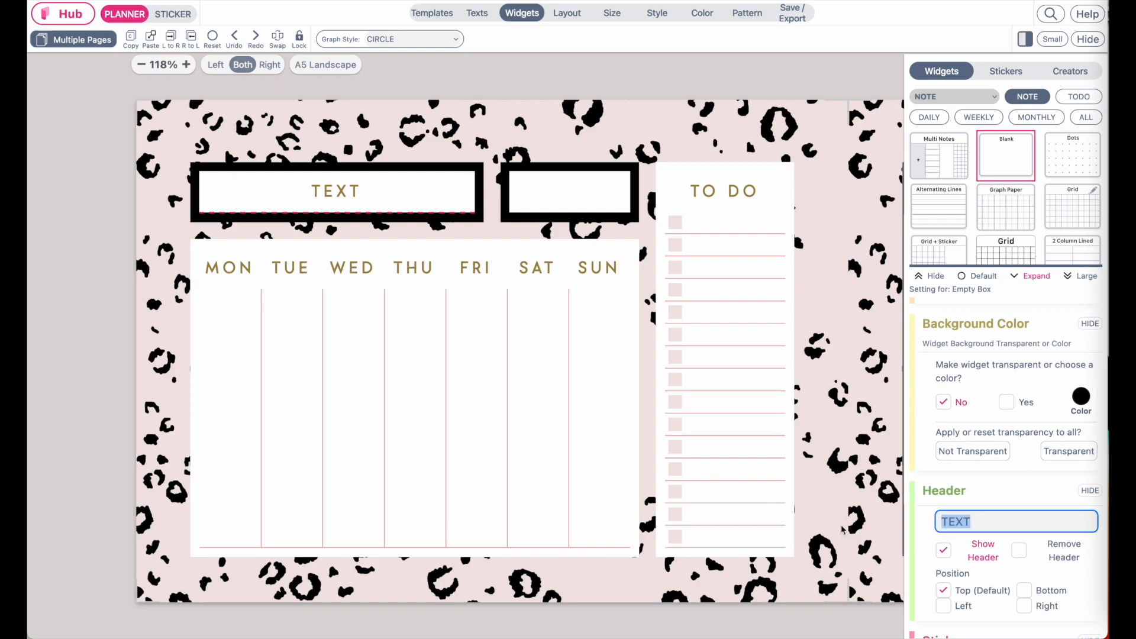
{"action": "type", "text": "plan"}
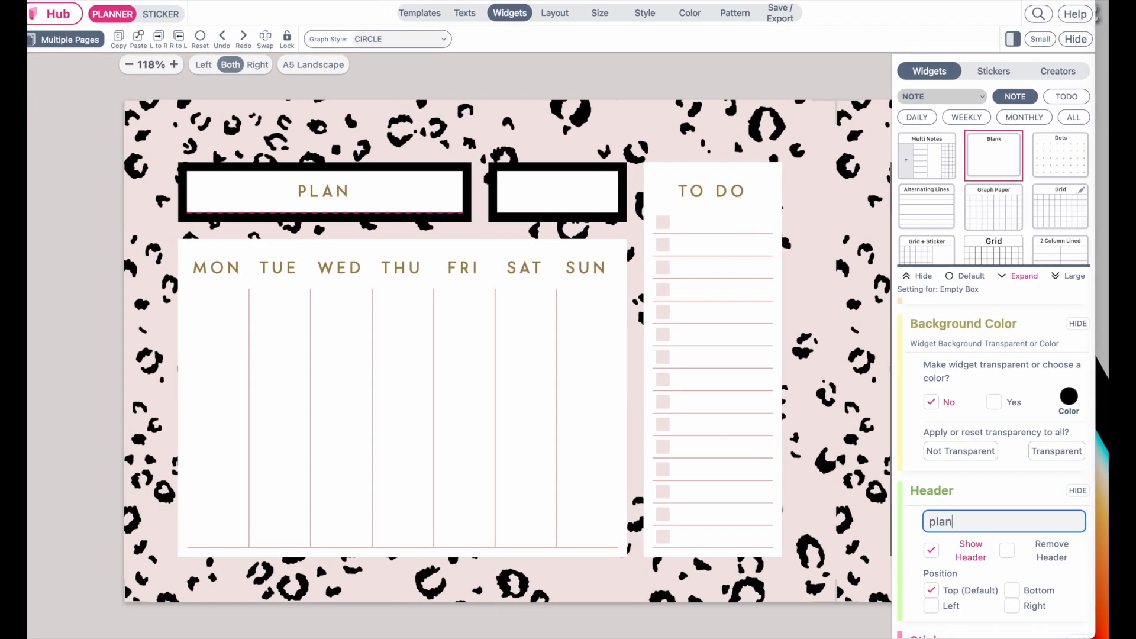
{"action": "type", "text": "s f"}
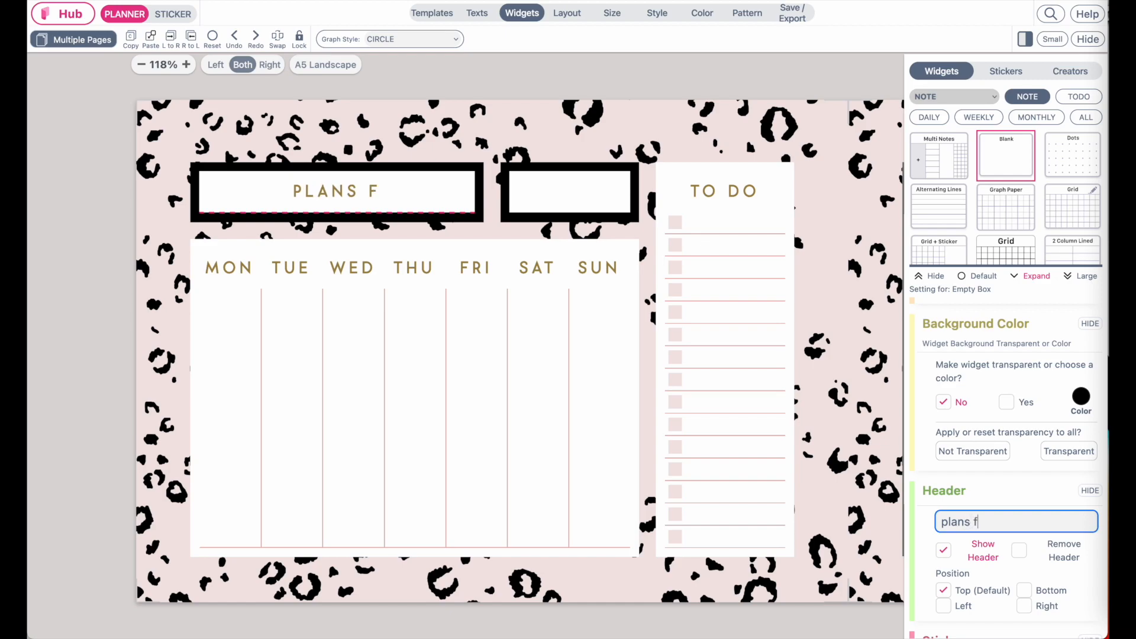
{"action": "type", "text": "or the week"}
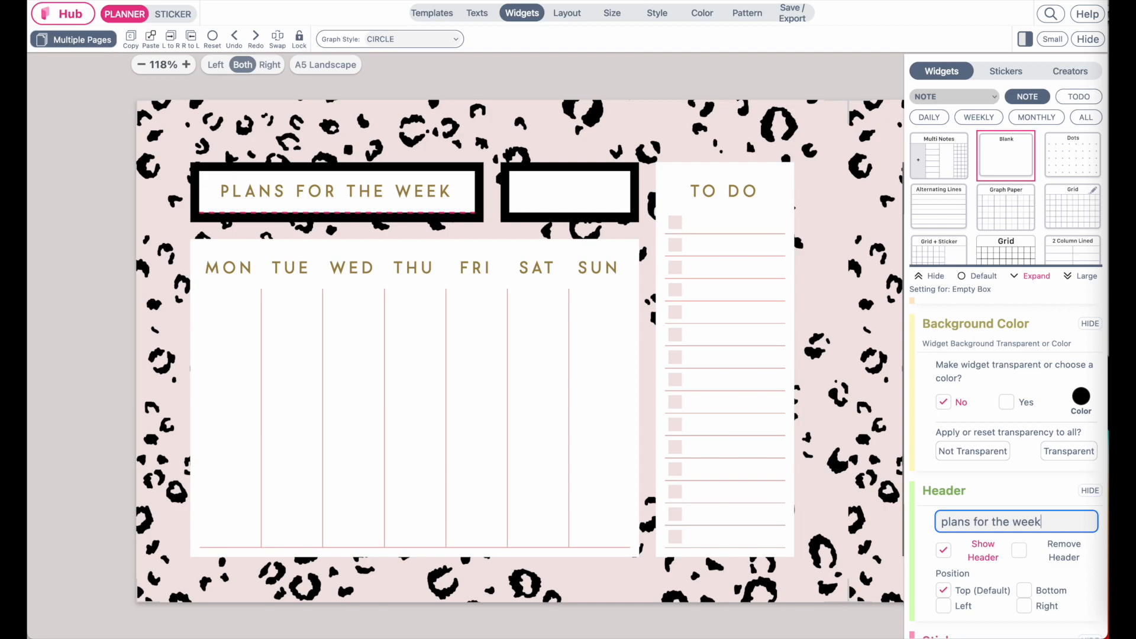
Step: Remove the header from the smaller blank box beside the to-do list
{"action": "left_click", "coordinate": [556, 198]}
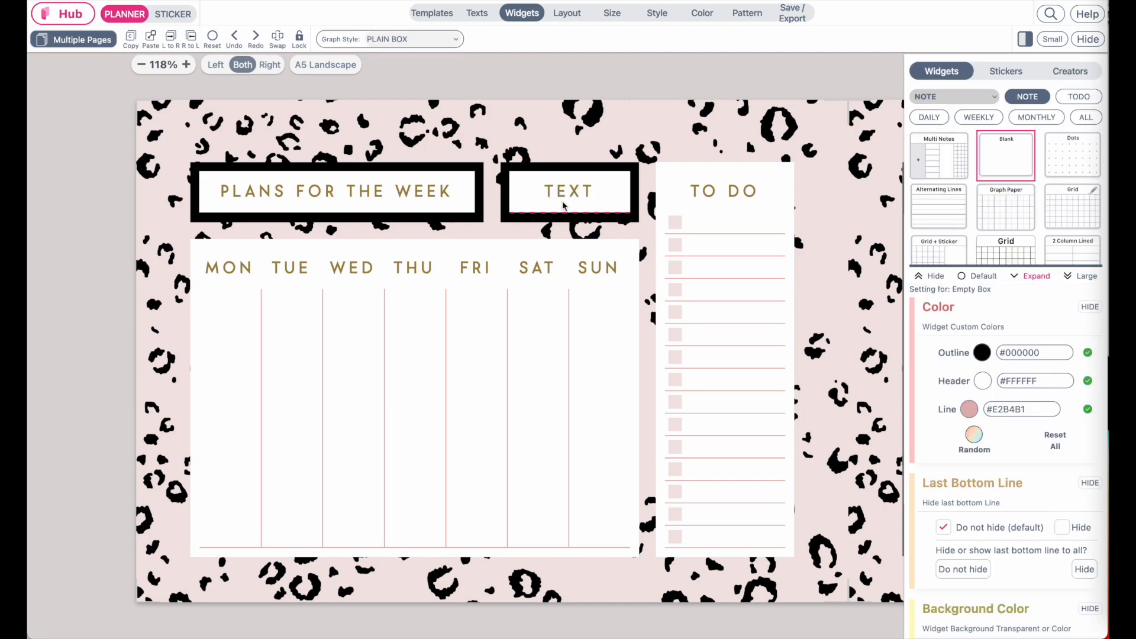
{"action": "scroll", "coordinate": [1001, 470], "scroll_direction": "down", "scroll_amount": 5}
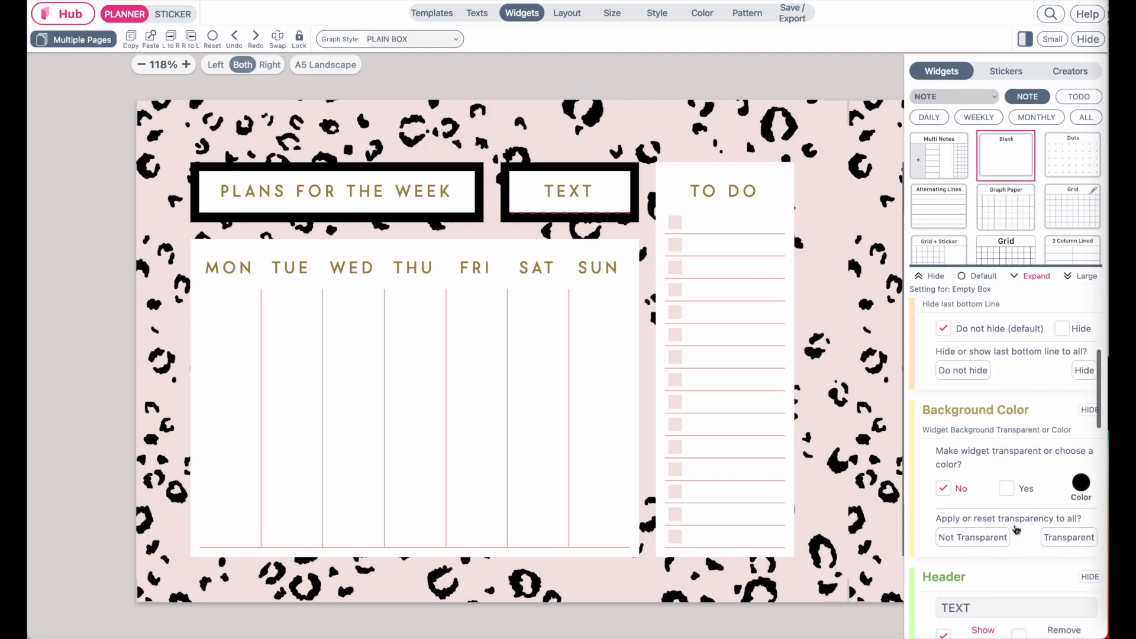
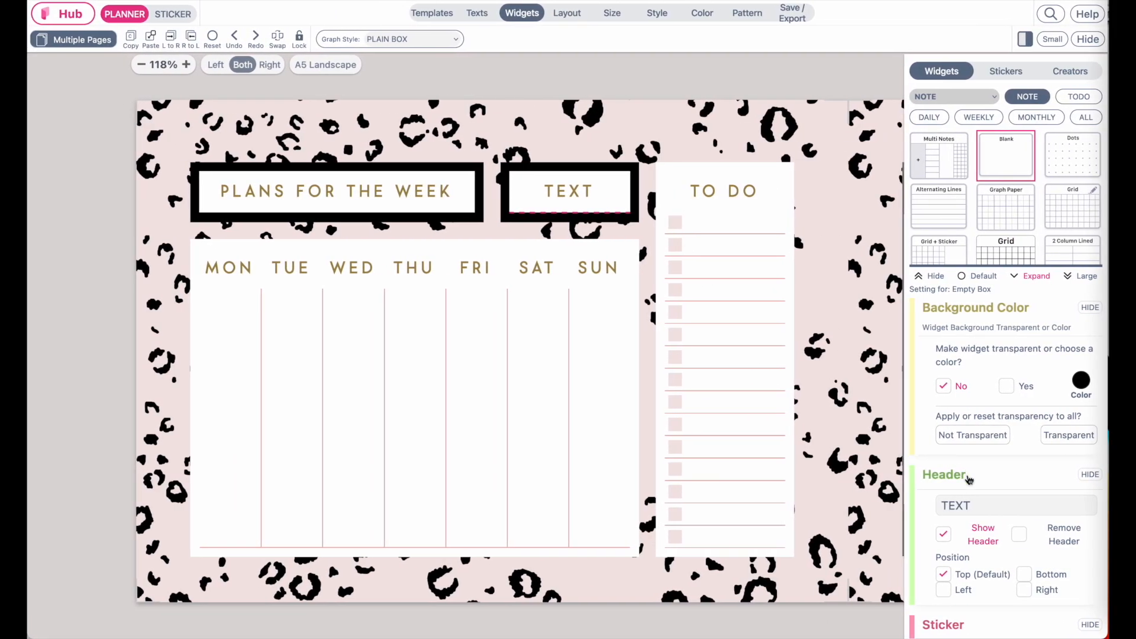
{"action": "scroll", "coordinate": [968, 479], "scroll_direction": "down", "scroll_amount": 2}
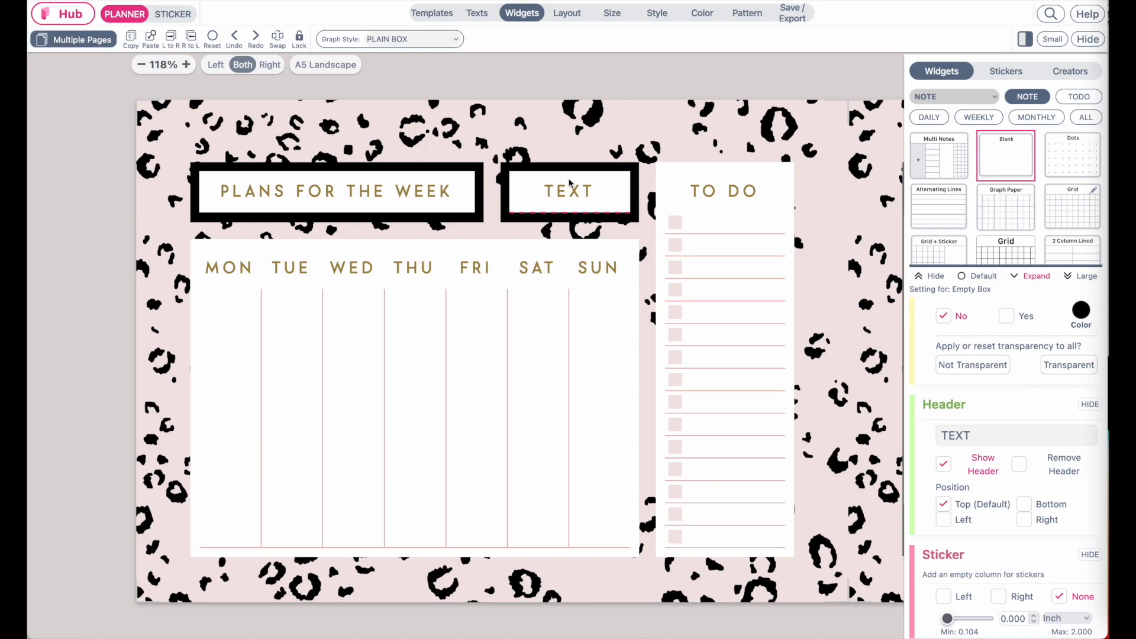
{"action": "left_click", "coordinate": [1028, 469]}
Step: Open the text editor for the smaller blank box and enter the text "Week of"
{"action": "left_click", "coordinate": [289, 291]}
{"action": "left_click_drag", "start_coordinate": [286, 312], "coordinate": [445, 296]}
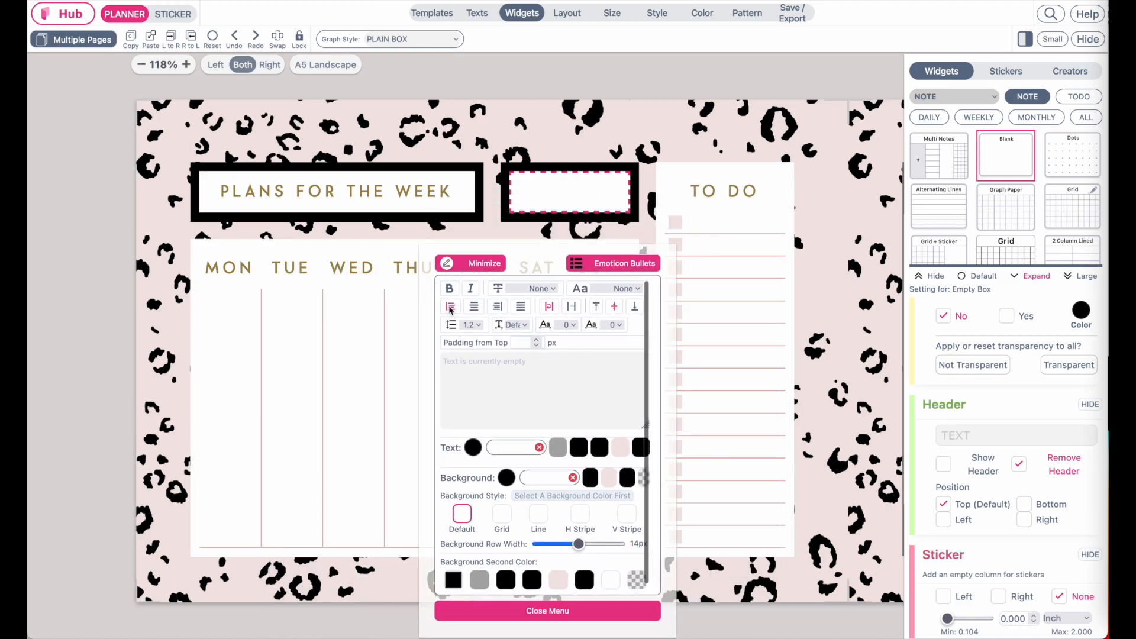
{"action": "left_click", "coordinate": [496, 393]}
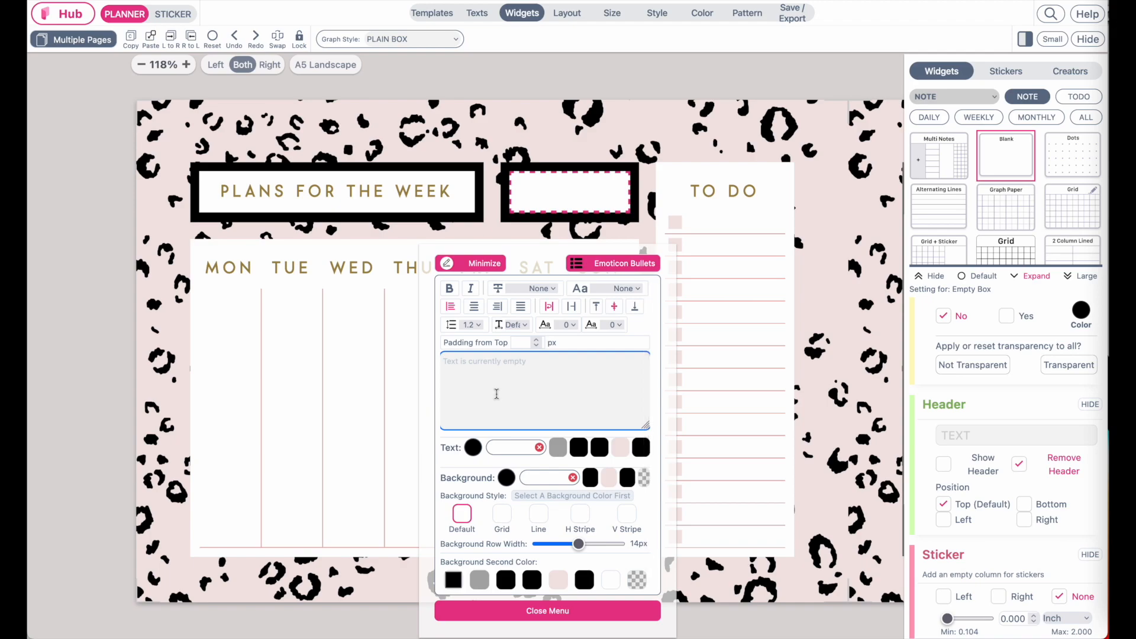
{"action": "type", "text": "E"}
{"action": "key", "text": "BackSpace"}
{"action": "type", "text": "Week of"}
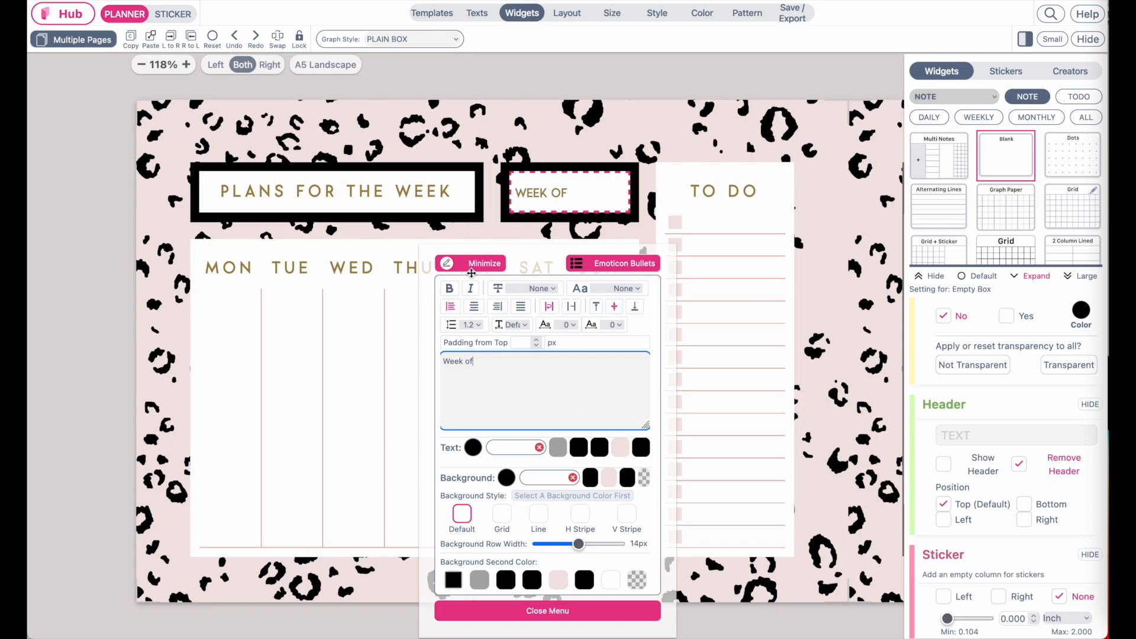
Step: Center the "Week of" text horizontally, align it to the top of its box, and close the text editor
{"action": "left_click", "coordinate": [475, 307]}
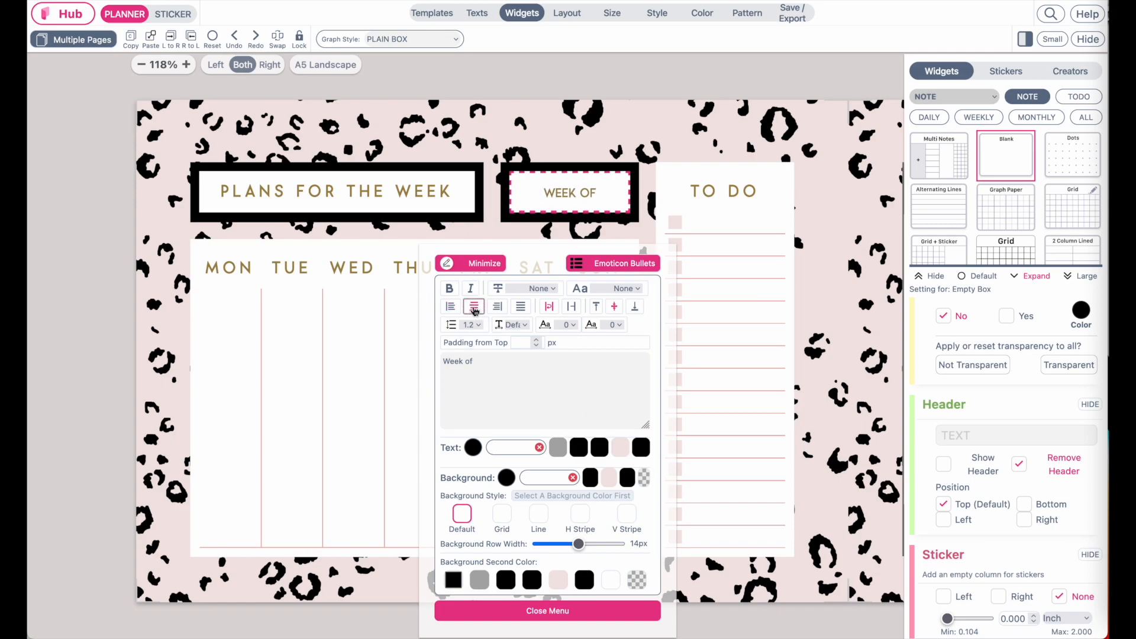
{"action": "left_click", "coordinate": [599, 307]}
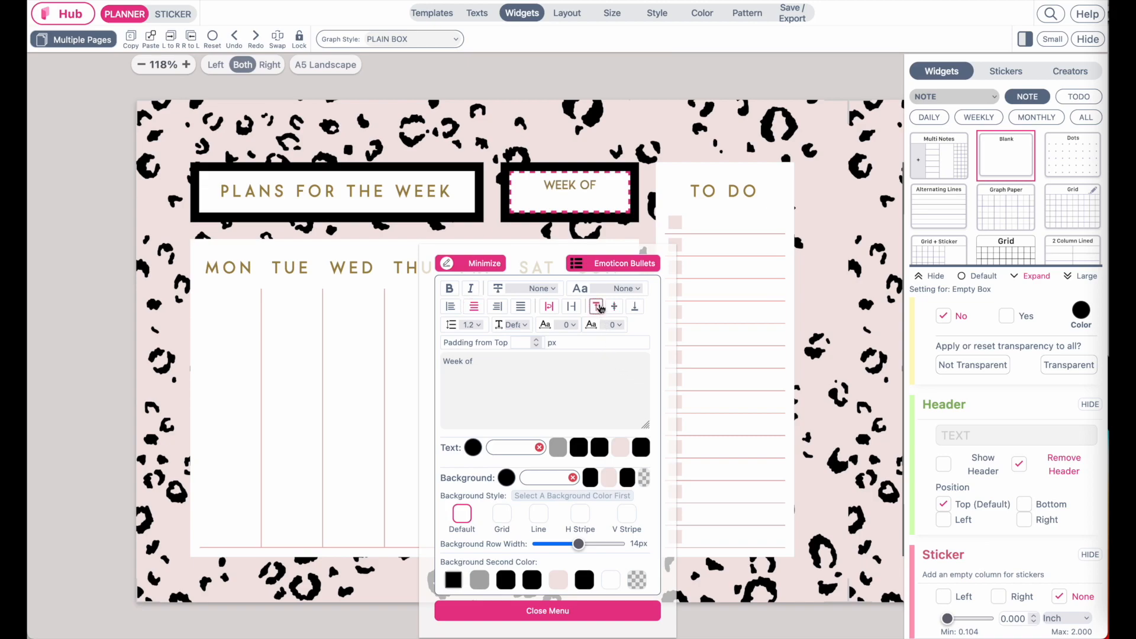
{"action": "left_click", "coordinate": [507, 615]}
{"action": "left_click", "coordinate": [689, 89]}
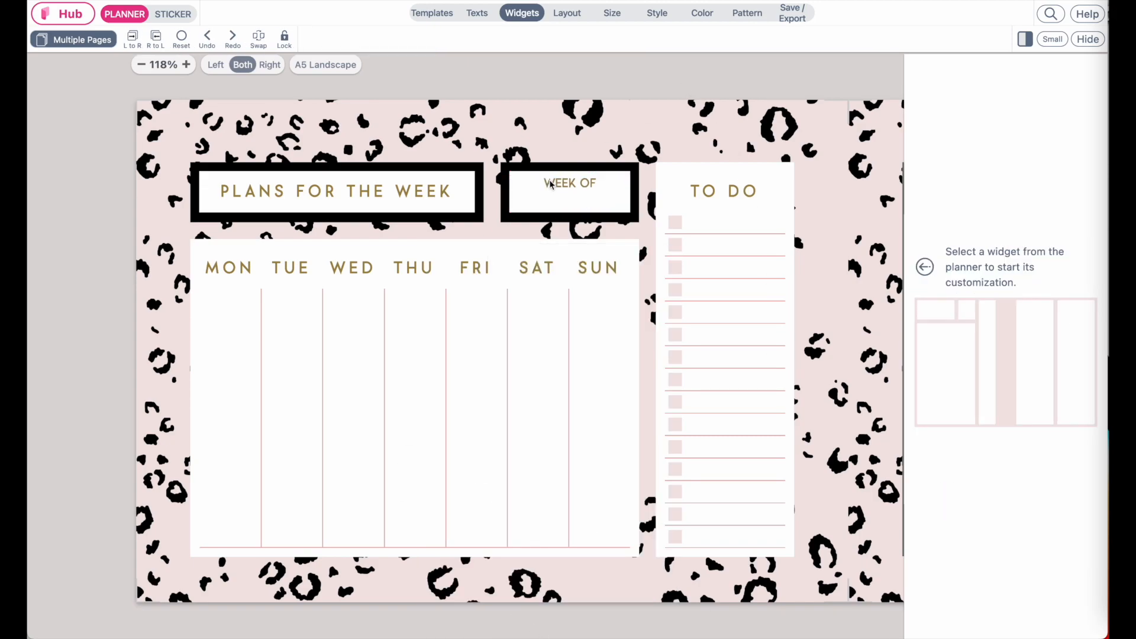
Step: Set the h3 body text font to Cajole-Regular from the regular fonts
{"action": "left_click", "coordinate": [478, 14]}
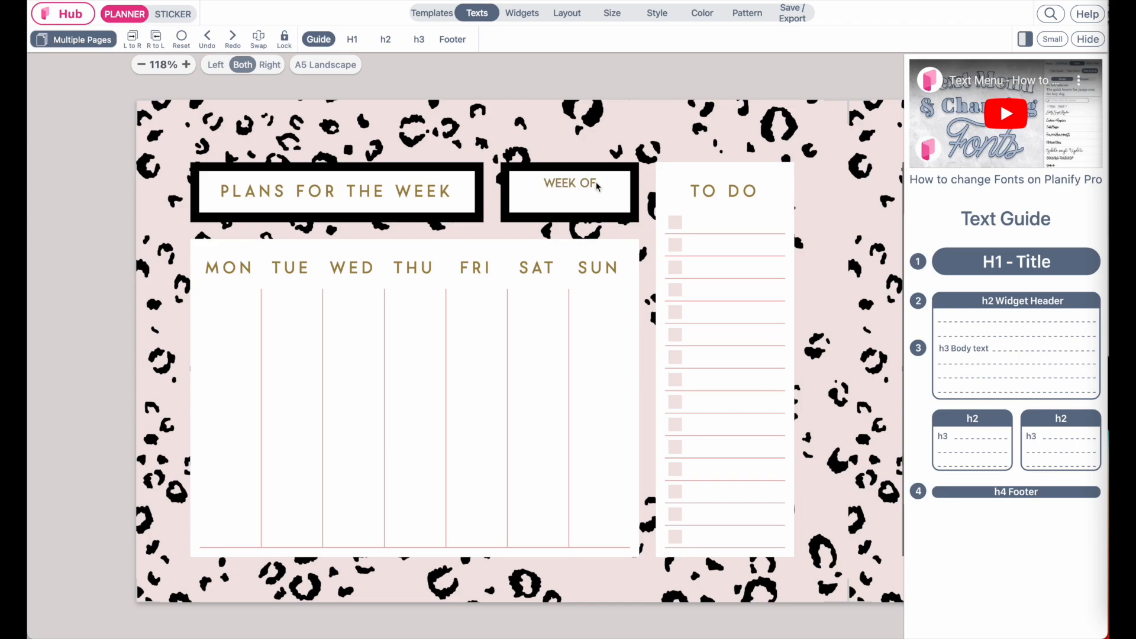
{"action": "scroll", "coordinate": [597, 187], "scroll_direction": "up", "scroll_amount": 5}
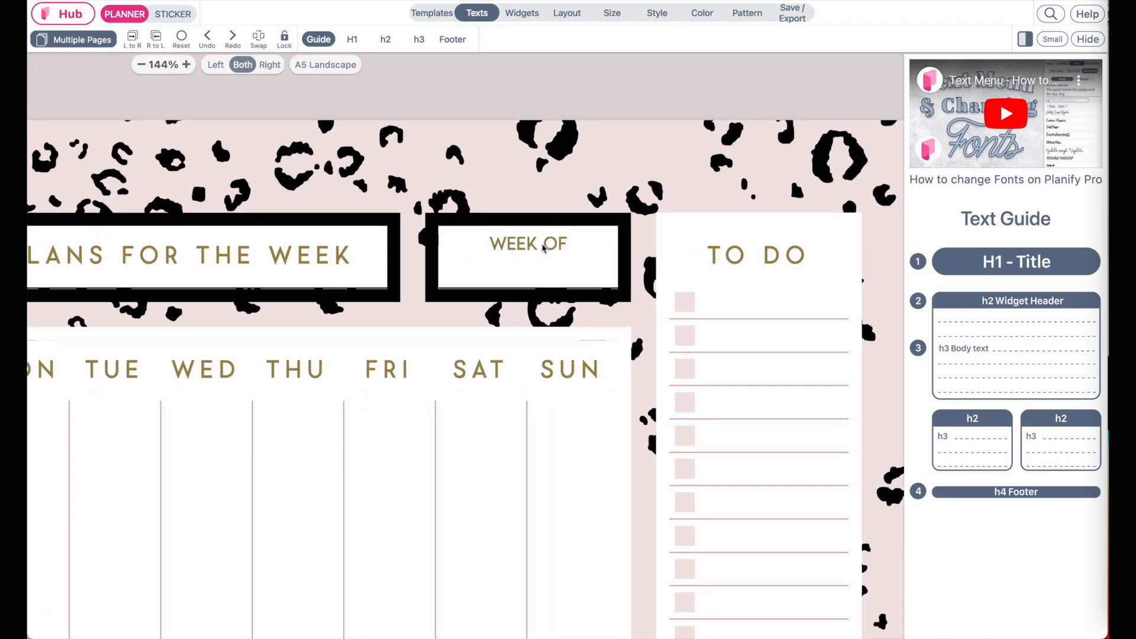
{"action": "left_click", "coordinate": [419, 39]}
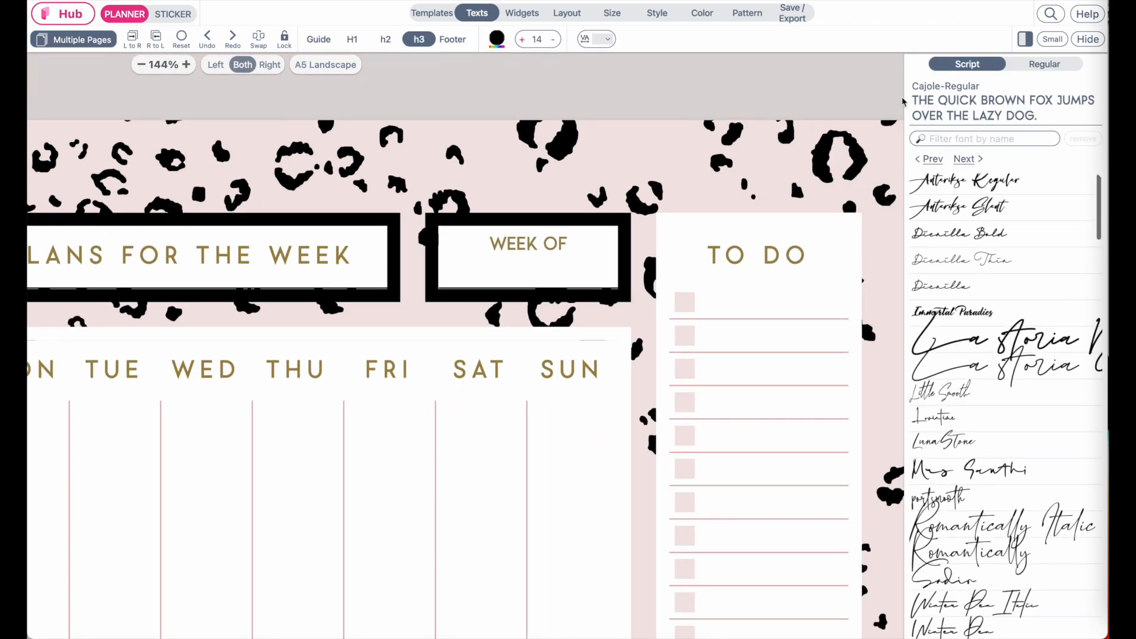
{"action": "left_click", "coordinate": [1045, 64]}
{"action": "scroll", "coordinate": [975, 414], "scroll_direction": "down", "scroll_amount": 5}
{"action": "scroll", "coordinate": [976, 416], "scroll_direction": "down", "scroll_amount": 3}
{"action": "left_click", "coordinate": [952, 247]}
{"action": "left_click", "coordinate": [951, 290]}
{"action": "left_click", "coordinate": [952, 310]}
{"action": "left_click", "coordinate": [952, 291]}
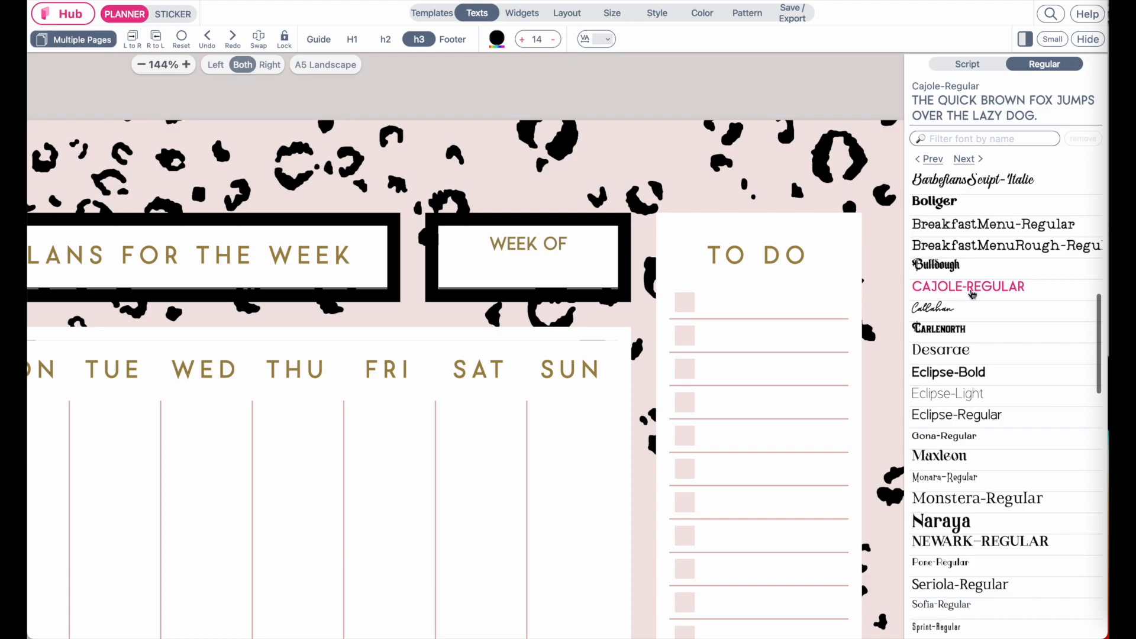
Step: Try the h3 body text at size 16 and return it to 14
{"action": "left_click", "coordinate": [522, 39]}
{"action": "left_click", "coordinate": [522, 39]}
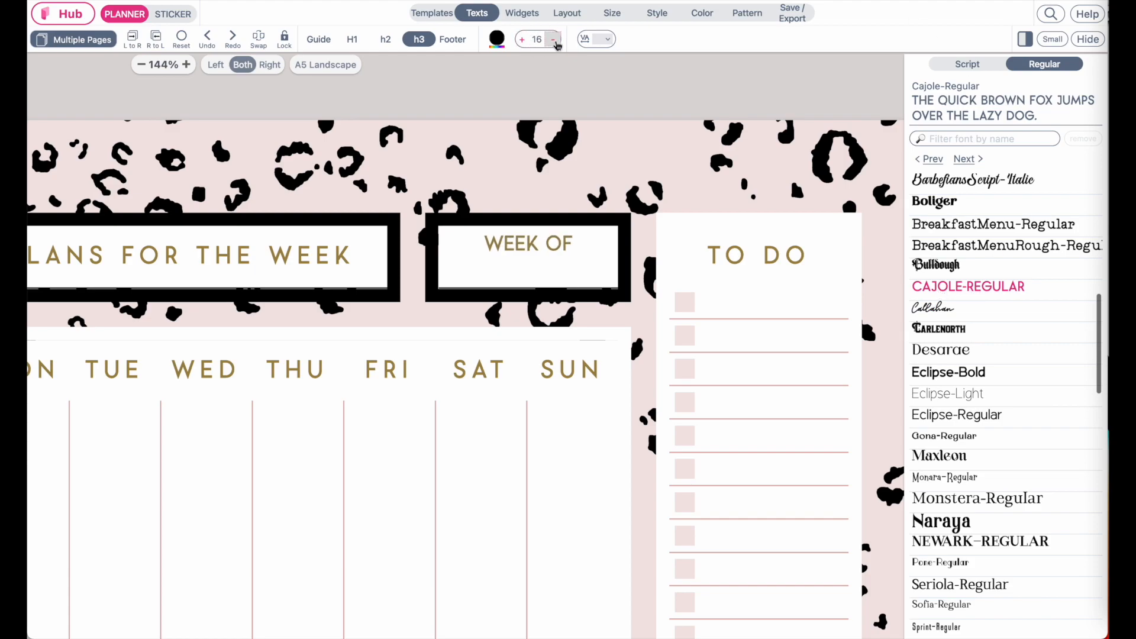
{"action": "left_click", "coordinate": [554, 40]}
{"action": "left_click", "coordinate": [554, 39]}
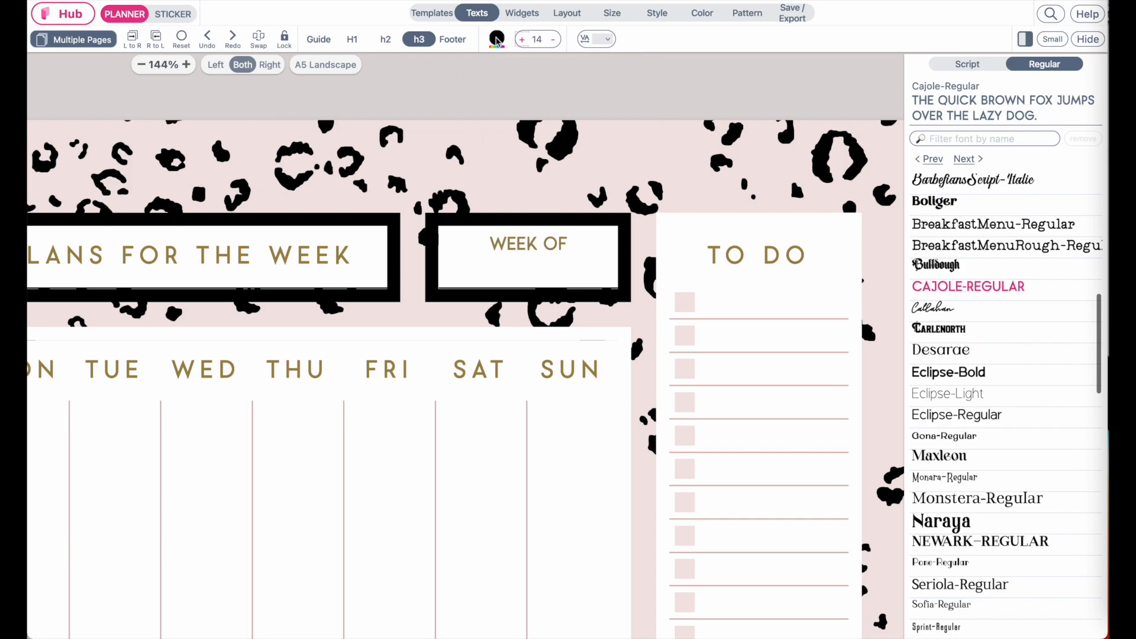
Step: Color the h3 body text with the gold sampled from the "Plans for the week" title
{"action": "left_click", "coordinate": [497, 40]}
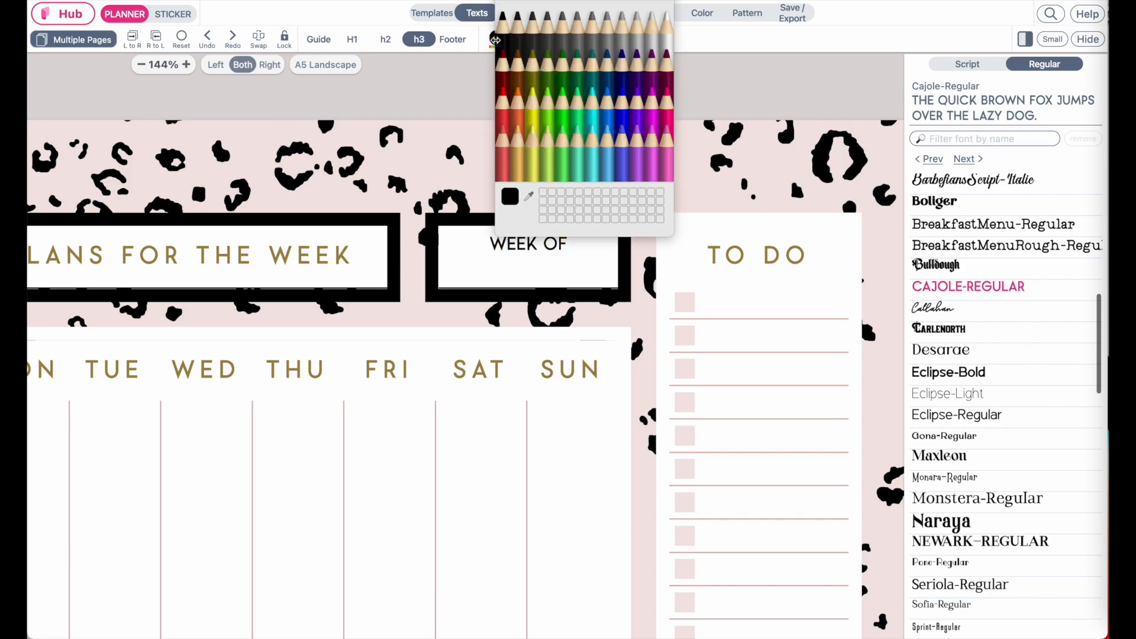
{"action": "left_click", "coordinate": [529, 197]}
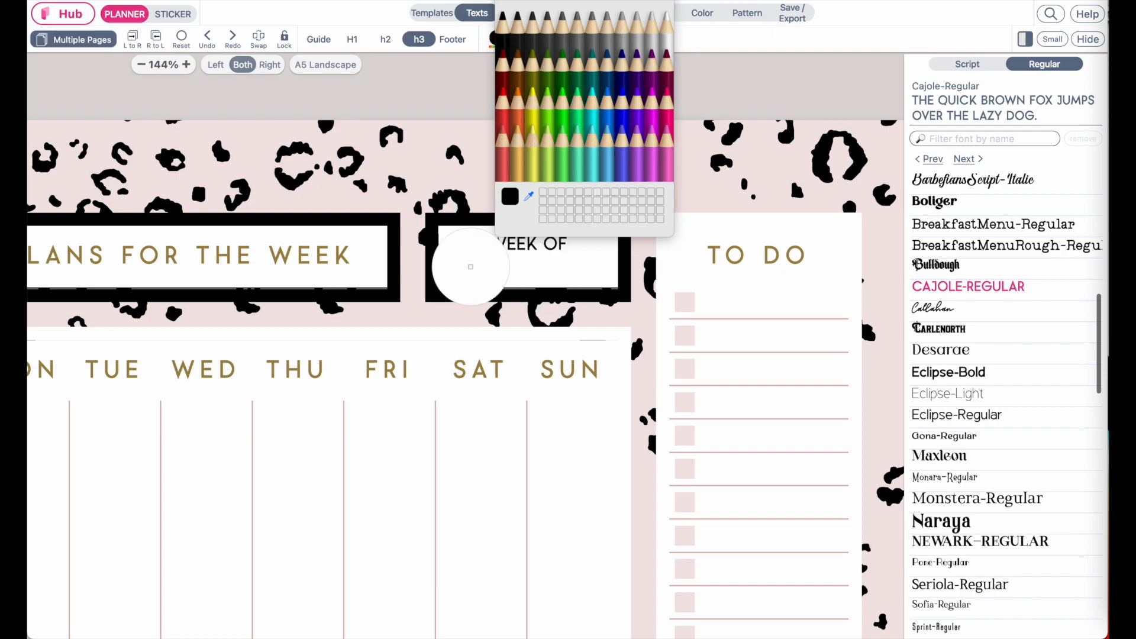
{"action": "left_click", "coordinate": [345, 264]}
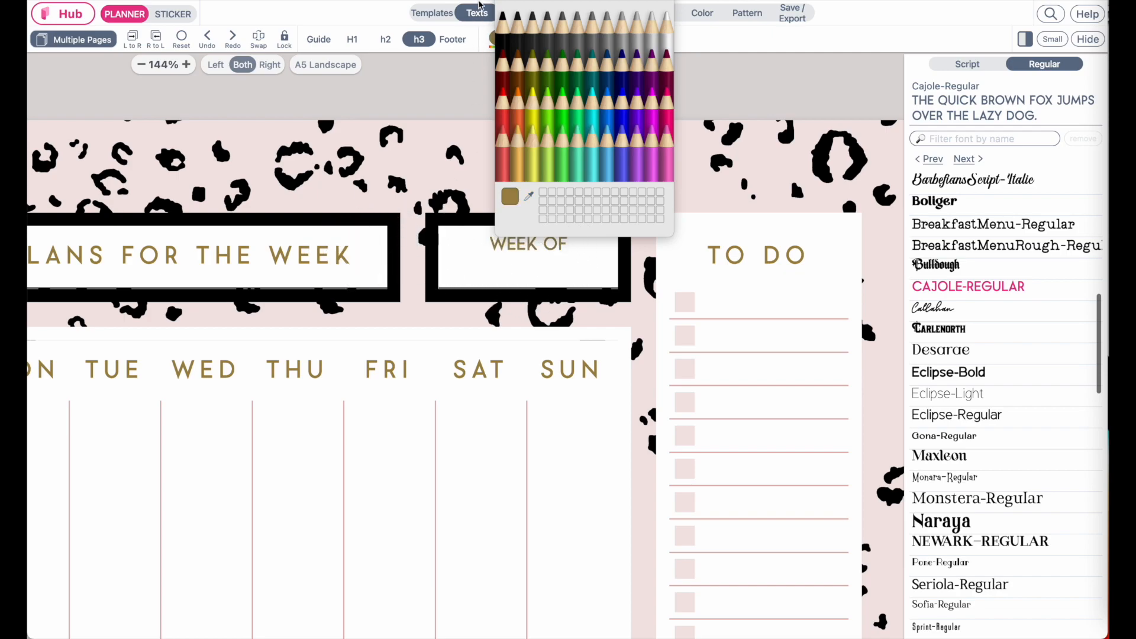
{"action": "left_click", "coordinate": [378, 180]}
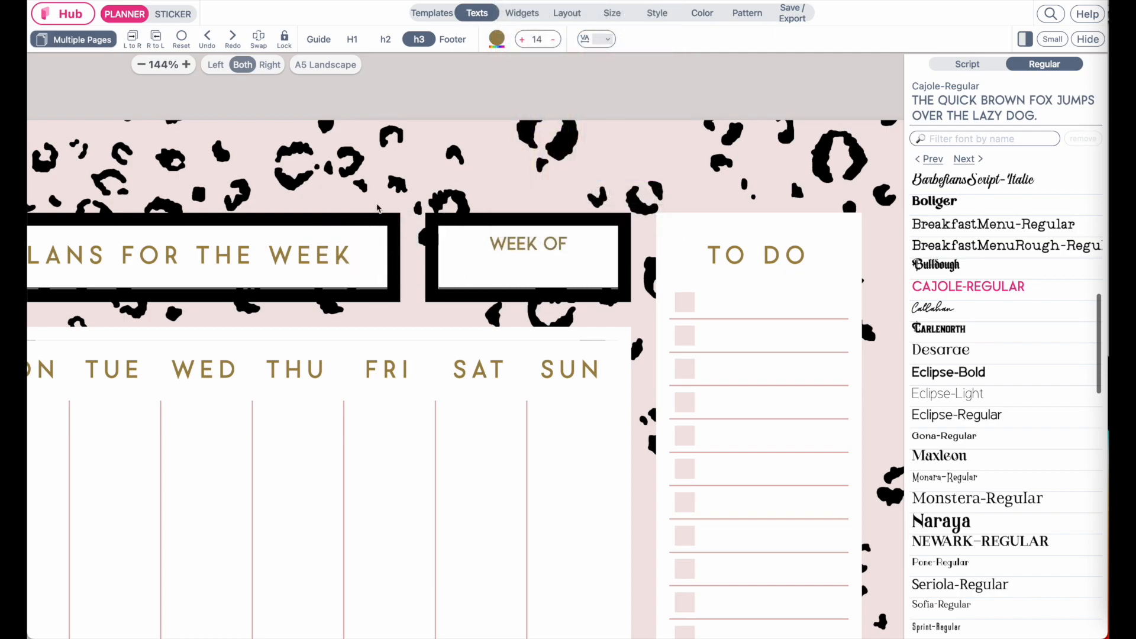
{"action": "scroll", "coordinate": [628, 348], "scroll_direction": "down", "scroll_amount": 5}
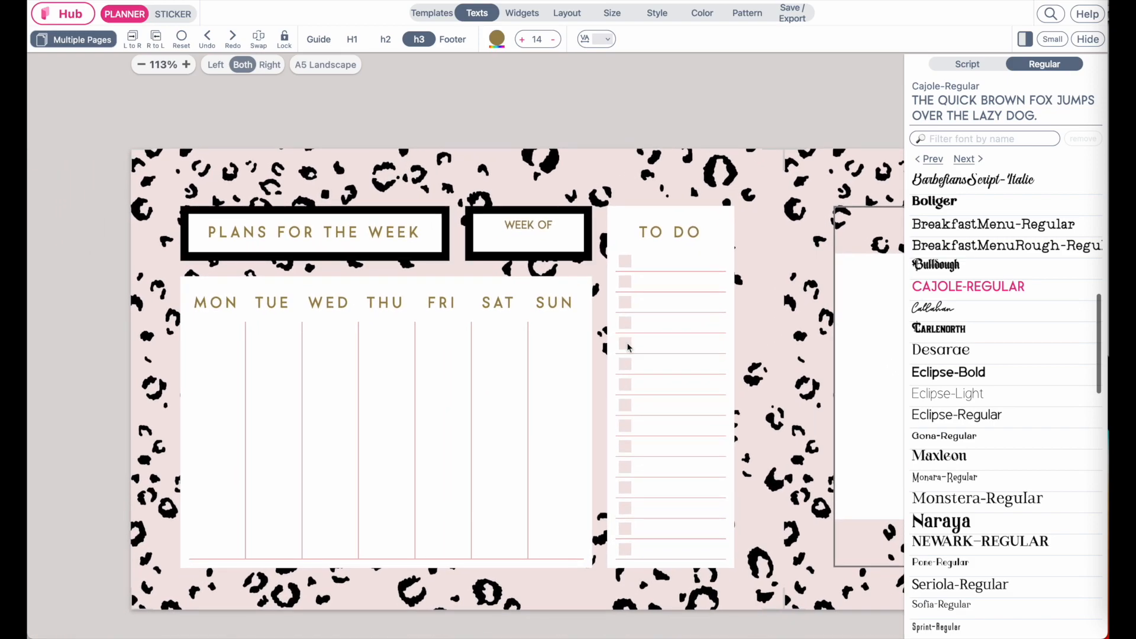
Step: Align the "Week of" text to the top of its box and set its padding from top to 0 px
{"action": "left_click", "coordinate": [559, 228]}
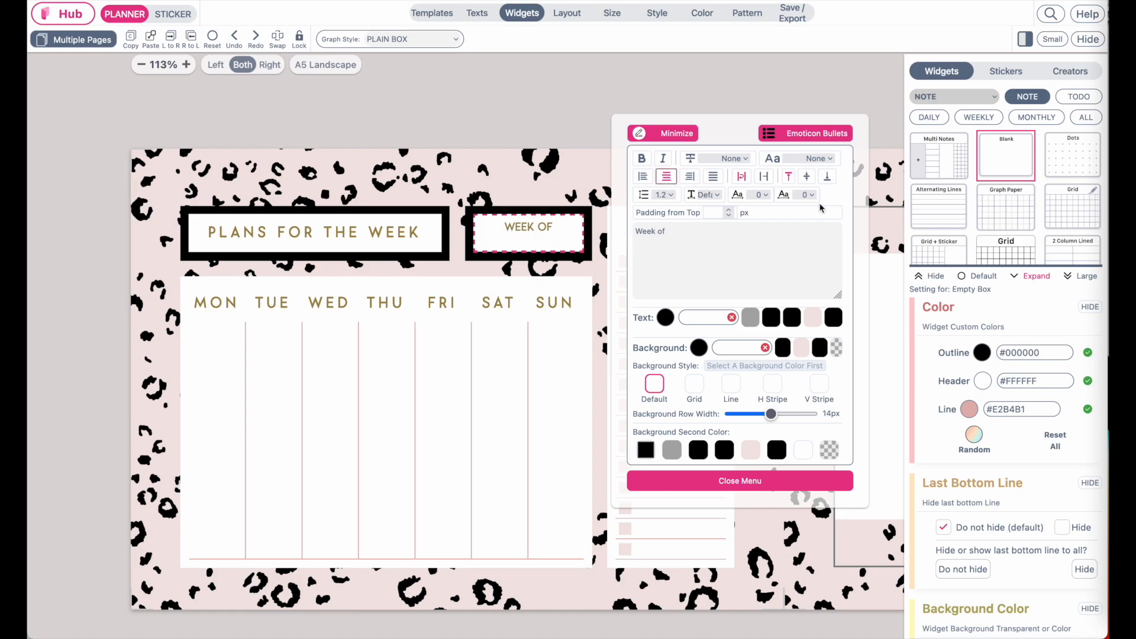
{"action": "left_click", "coordinate": [788, 177]}
{"action": "left_click", "coordinate": [730, 211]}
{"action": "left_click", "coordinate": [730, 210]}
{"action": "left_click", "coordinate": [730, 211]}
{"action": "left_click", "coordinate": [730, 210]}
{"action": "left_click", "coordinate": [730, 211]}
{"action": "left_click", "coordinate": [731, 210]}
{"action": "left_click", "coordinate": [729, 216]}
{"action": "left_click", "coordinate": [729, 216]}
{"action": "left_click", "coordinate": [729, 216]}
{"action": "left_click", "coordinate": [729, 216]}
{"action": "left_click", "coordinate": [729, 216]}
{"action": "left_click", "coordinate": [729, 216]}
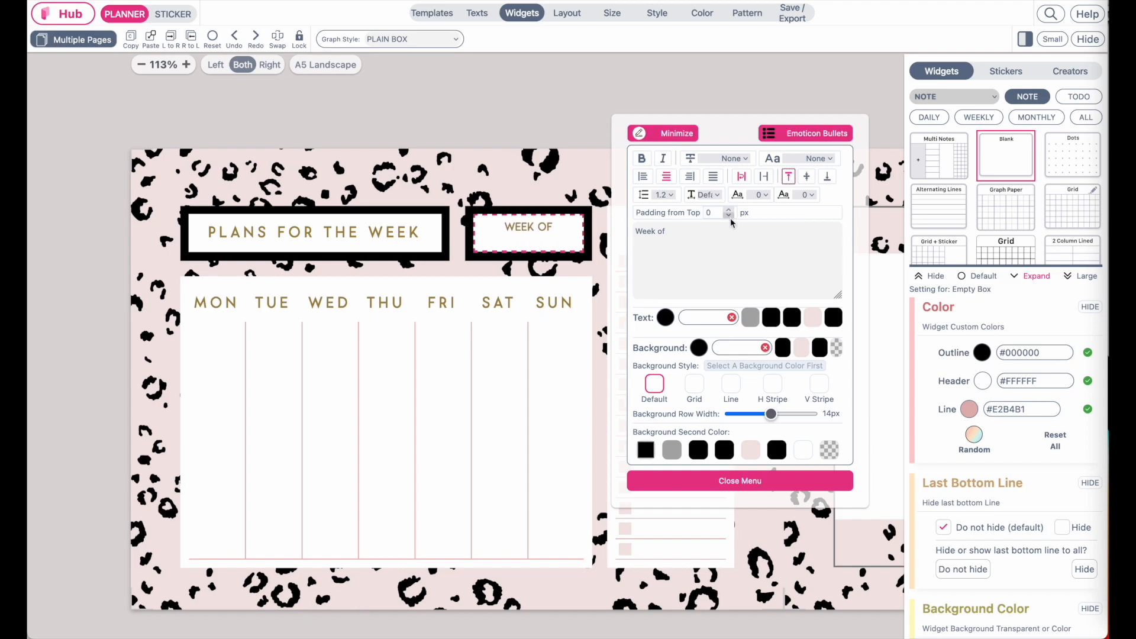
Step: Try other line-height values for the "Week of" text
{"action": "left_click", "coordinate": [665, 195]}
{"action": "left_click", "coordinate": [667, 236]}
{"action": "left_click", "coordinate": [664, 195]}
{"action": "left_click", "coordinate": [664, 347]}
{"action": "left_click", "coordinate": [665, 195]}
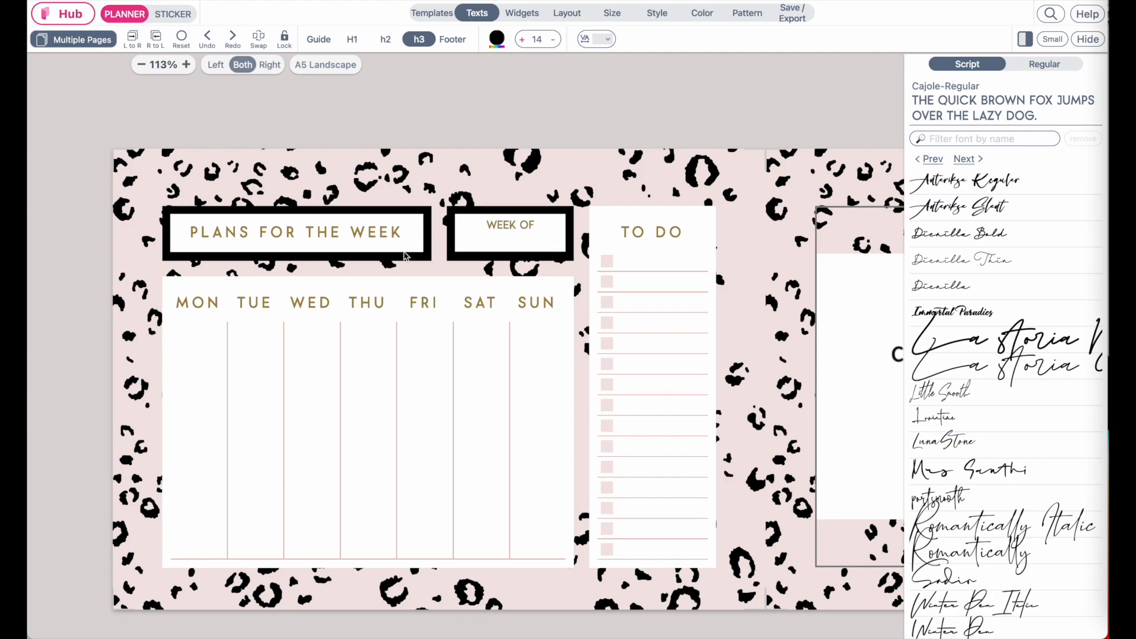
Step: Change the outline of the "Plans for the week" box to white (#FEFFFF)
{"action": "left_click", "coordinate": [406, 255]}
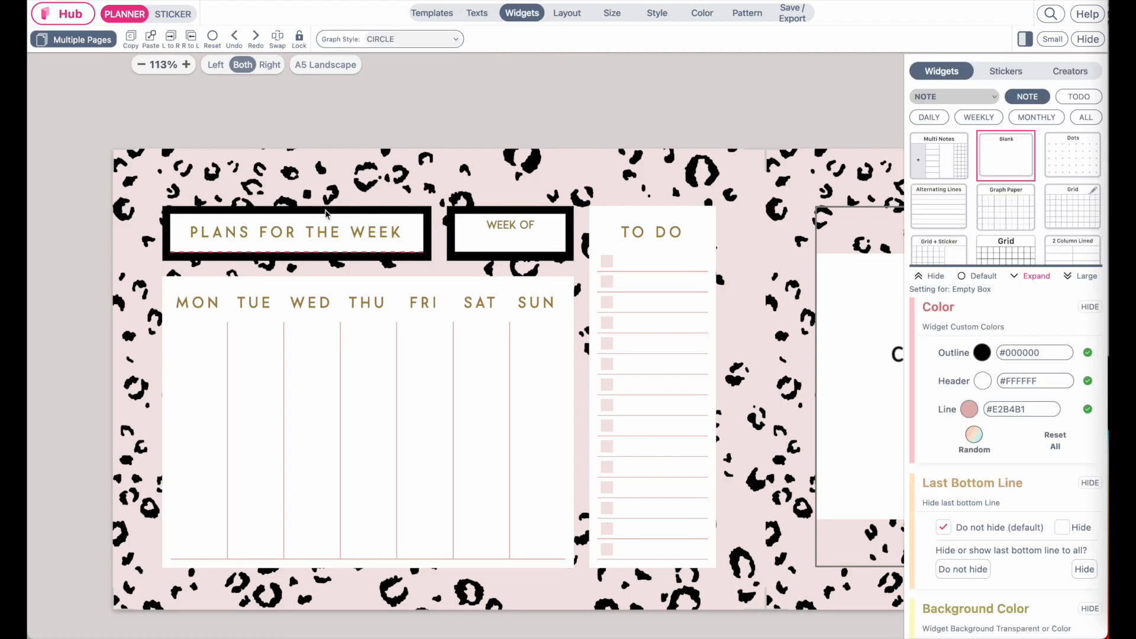
{"action": "left_click", "coordinate": [983, 355]}
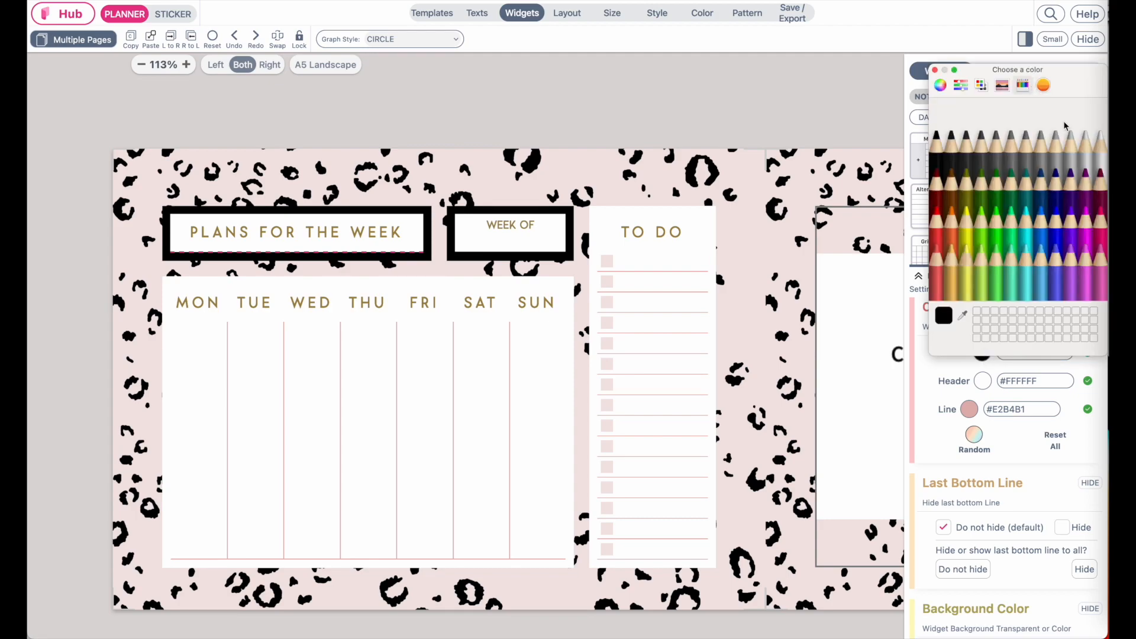
{"action": "left_click", "coordinate": [1096, 151]}
{"action": "left_click", "coordinate": [935, 70]}
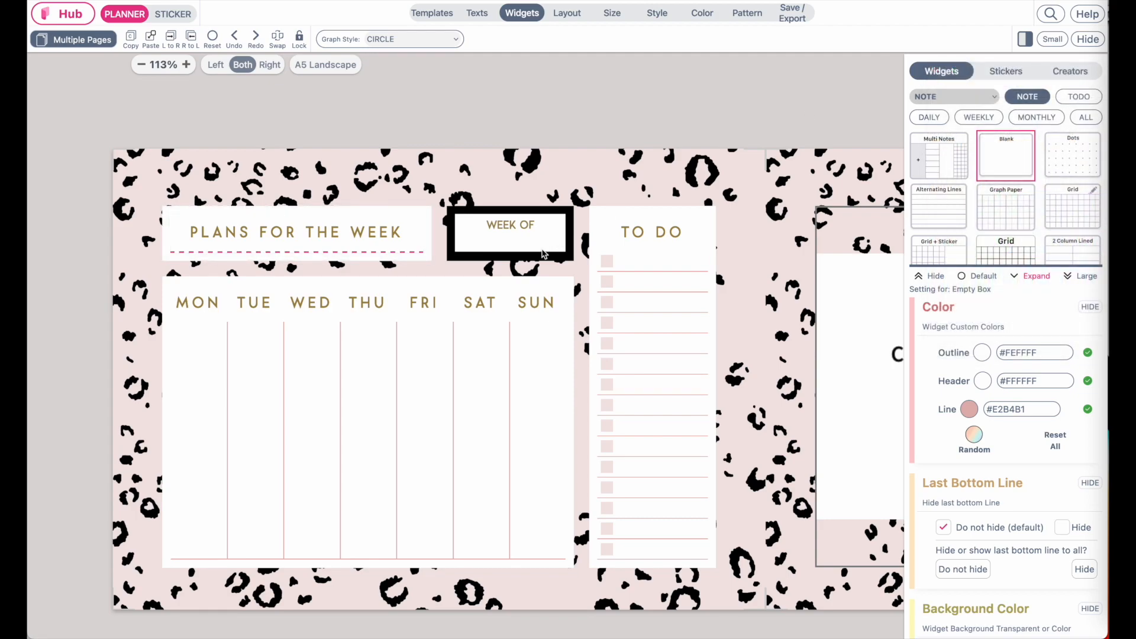
Step: Change the outline of the "Week of" box to white (#FEFFFF) and close its text editor
{"action": "left_click", "coordinate": [528, 252]}
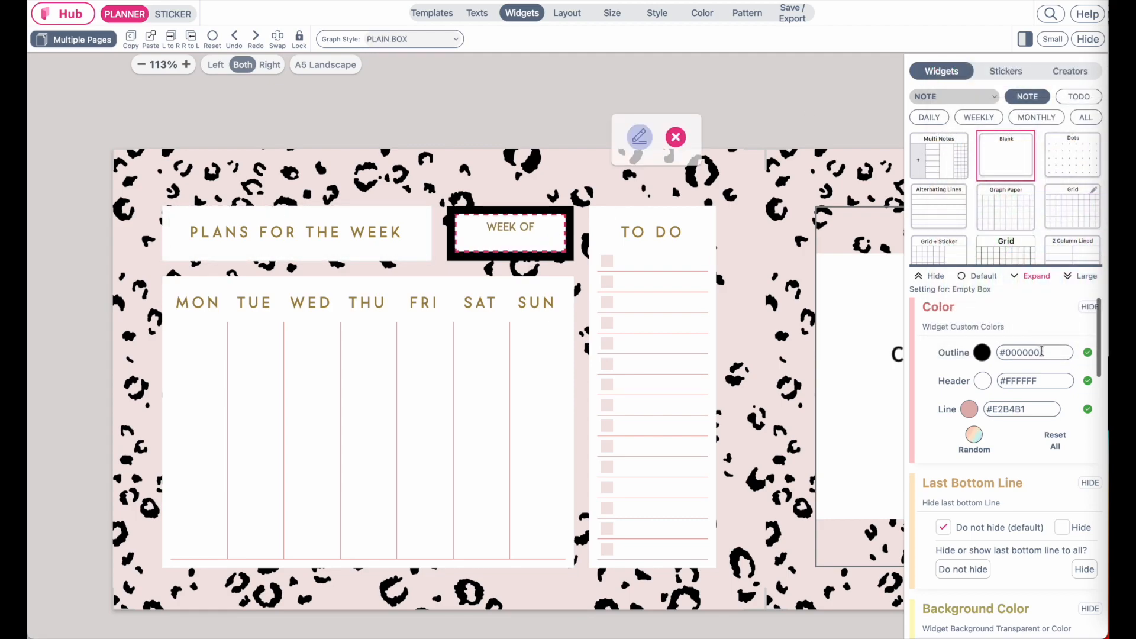
{"action": "left_click", "coordinate": [981, 353]}
{"action": "left_click", "coordinate": [1096, 136]}
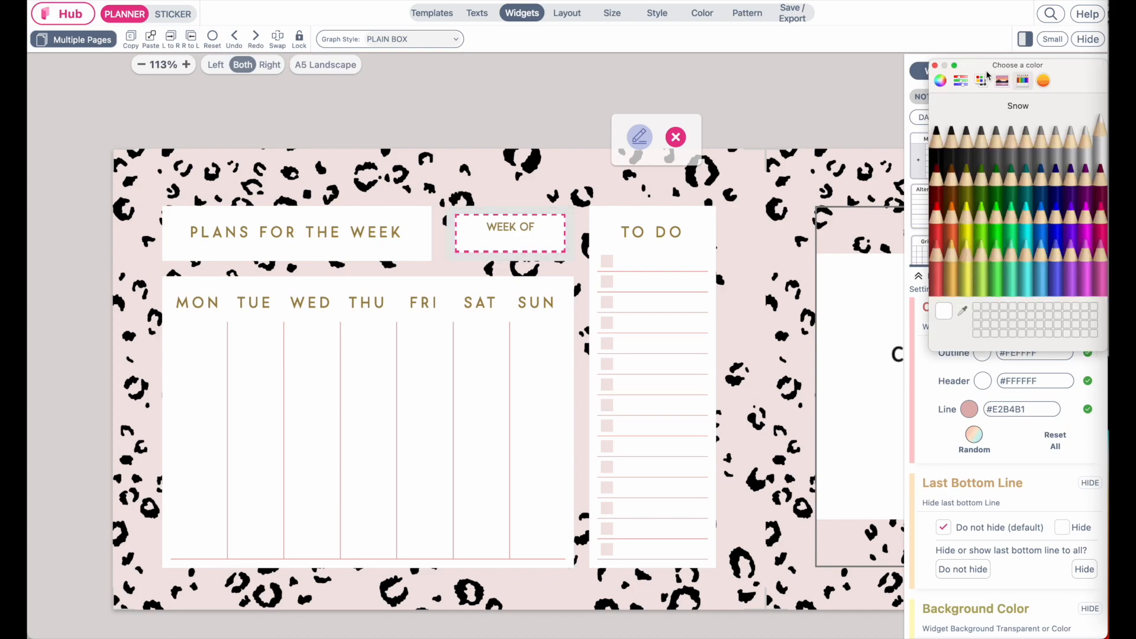
{"action": "left_click", "coordinate": [935, 65]}
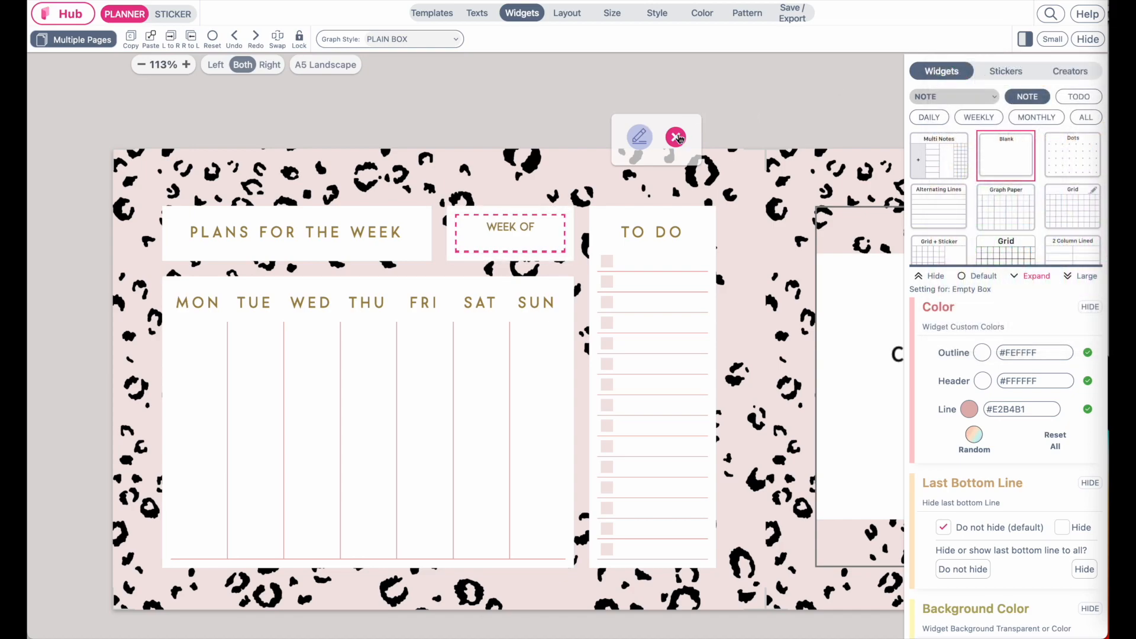
{"action": "left_click", "coordinate": [675, 137]}
{"action": "left_click", "coordinate": [724, 82]}
{"action": "scroll", "coordinate": [584, 187], "scroll_direction": "down", "scroll_amount": 5}
{"action": "scroll", "coordinate": [583, 186], "scroll_direction": "up", "scroll_amount": 5}
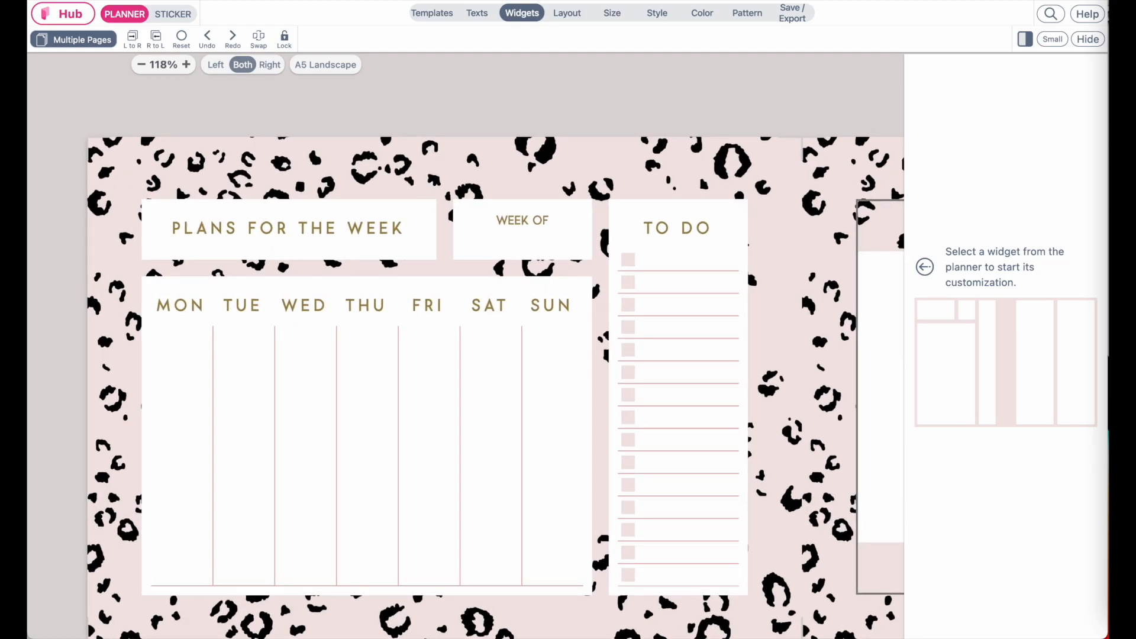
Step: Try tighter letter spacing on the h2 widget headers, including 0, and return it to 5
{"action": "left_click", "coordinate": [473, 14]}
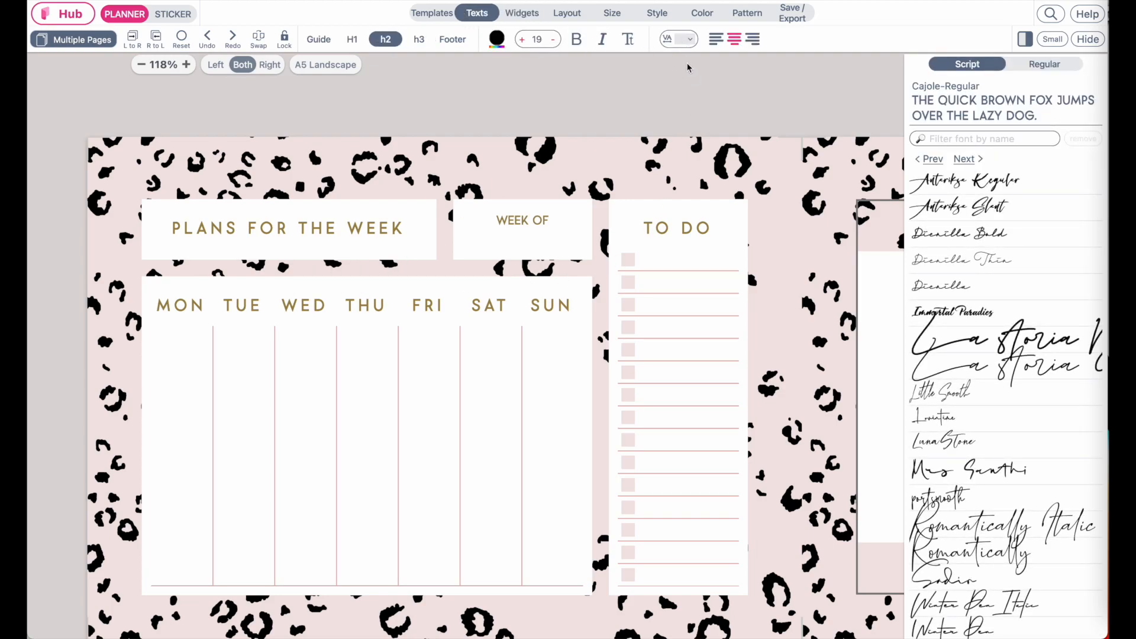
{"action": "left_click", "coordinate": [687, 39]}
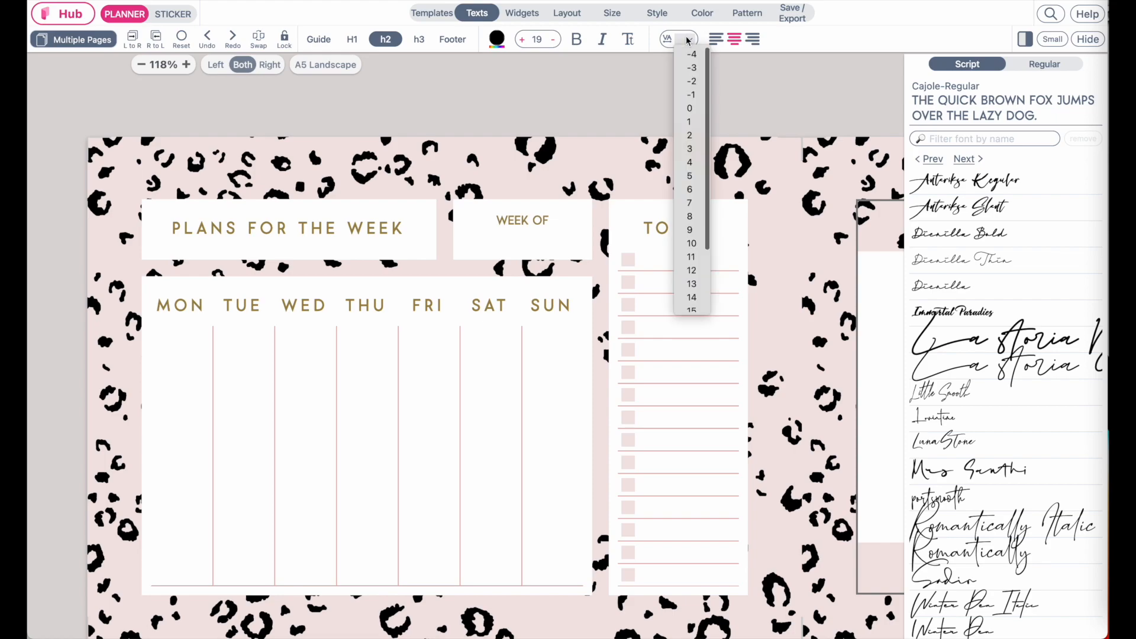
{"action": "left_click", "coordinate": [685, 154]}
{"action": "left_click", "coordinate": [683, 37]}
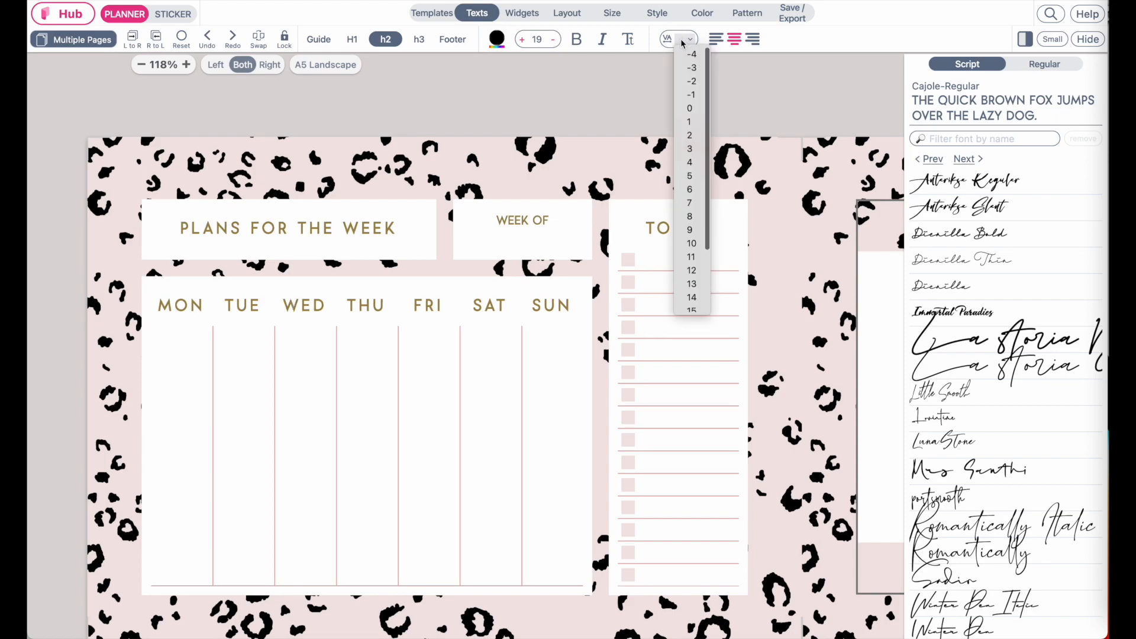
{"action": "left_click", "coordinate": [687, 110]}
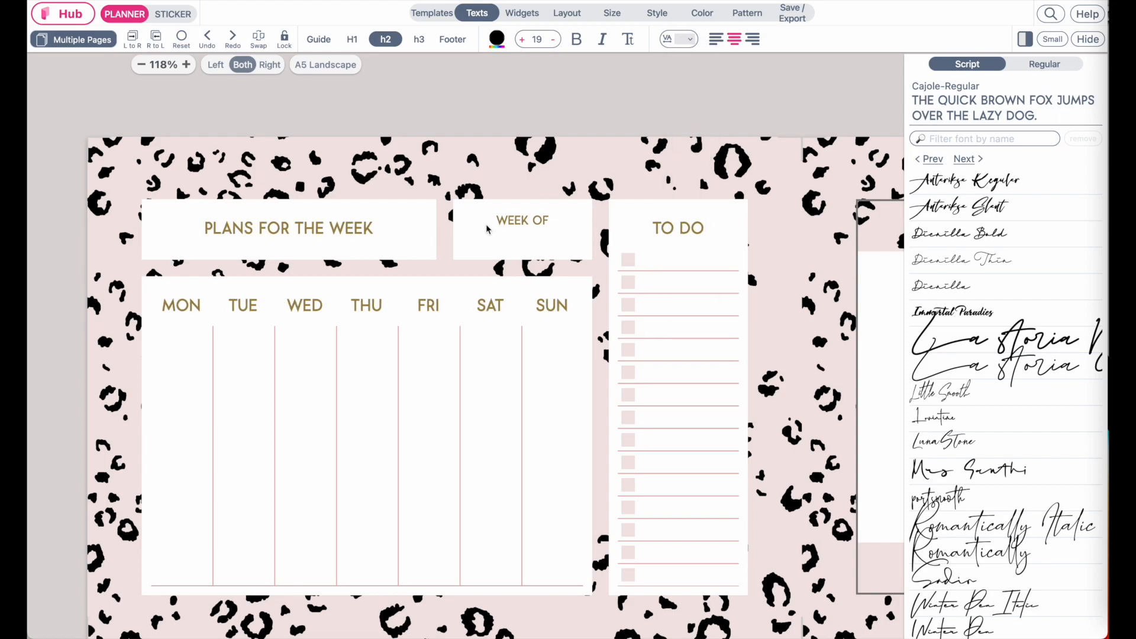
{"action": "left_click", "coordinate": [687, 38]}
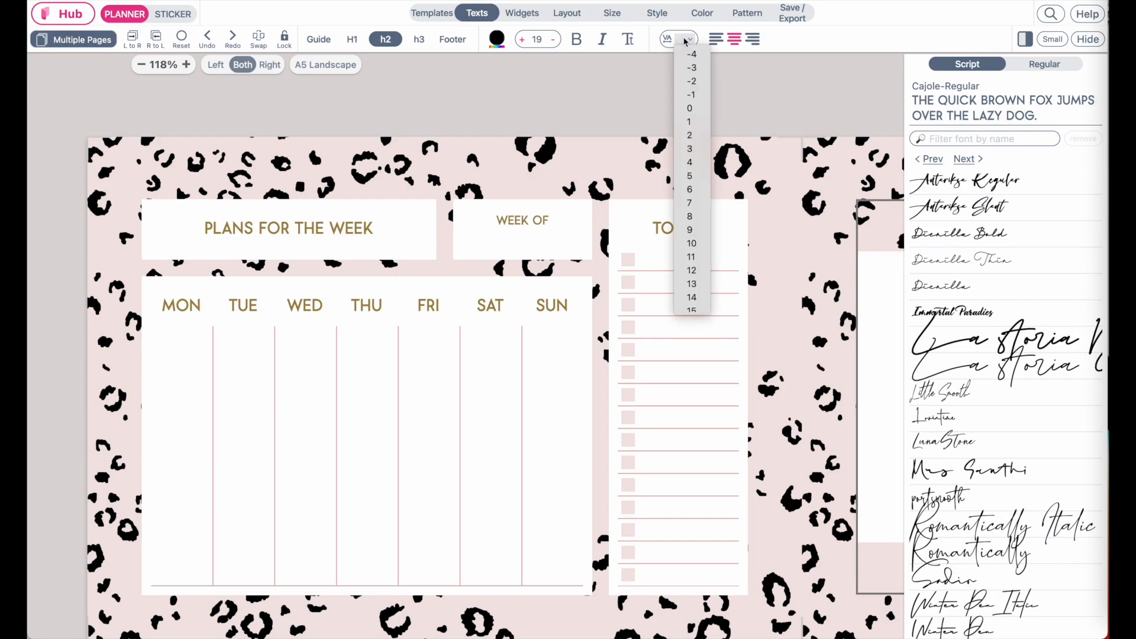
{"action": "left_click", "coordinate": [691, 175]}
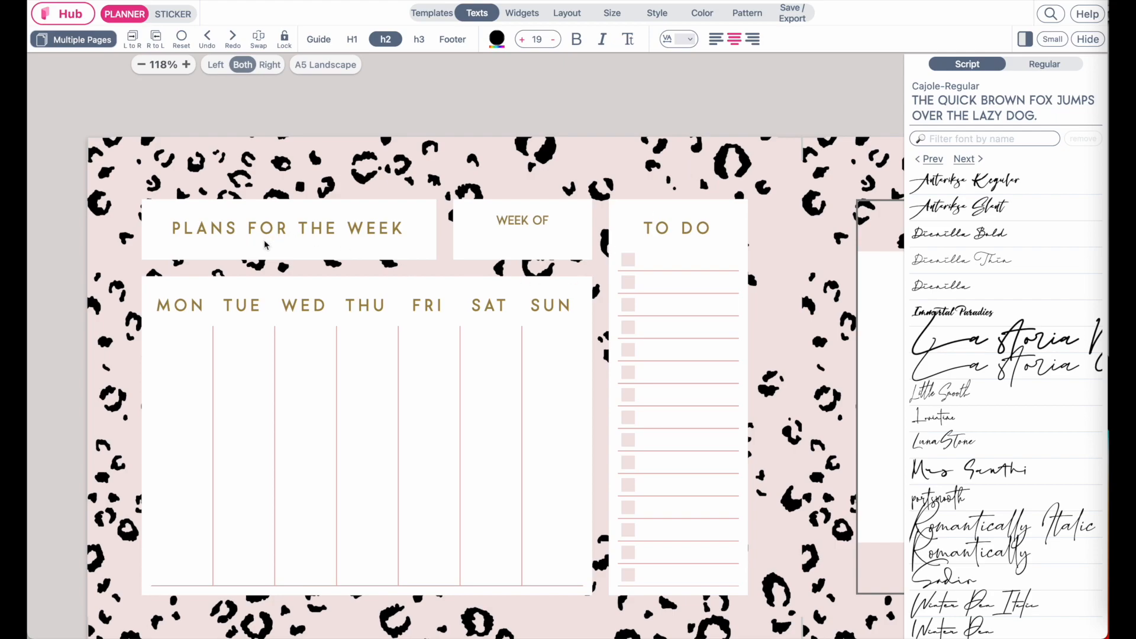
Step: Set the h3 body text letter spacing to 3 after trying 4
{"action": "left_click", "coordinate": [419, 39]}
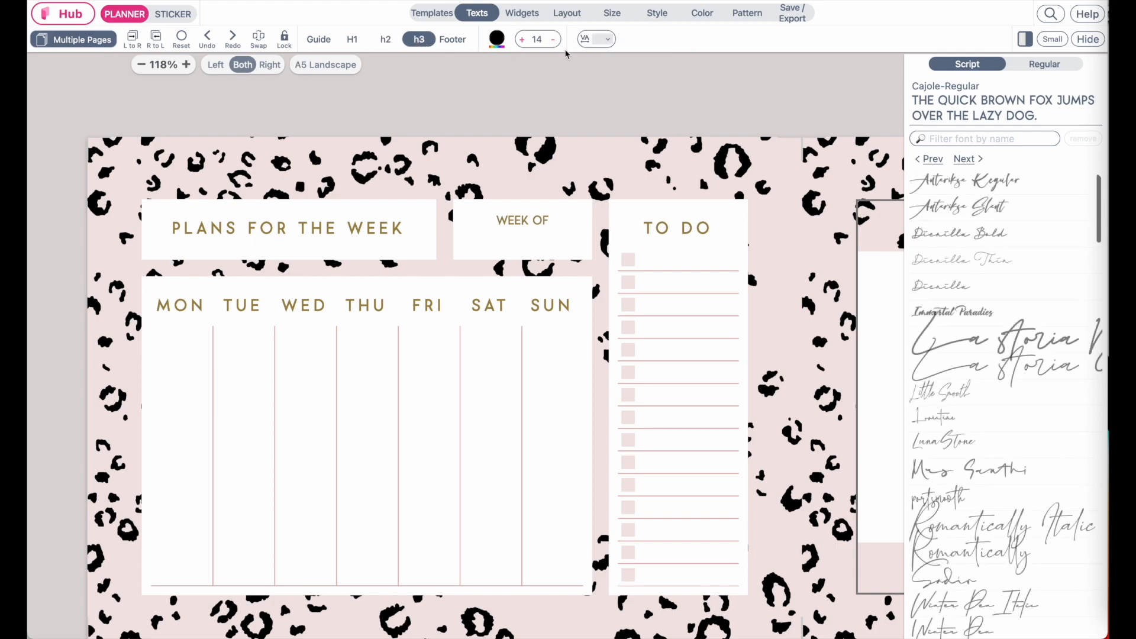
{"action": "left_click", "coordinate": [598, 39]}
{"action": "left_click", "coordinate": [606, 162]}
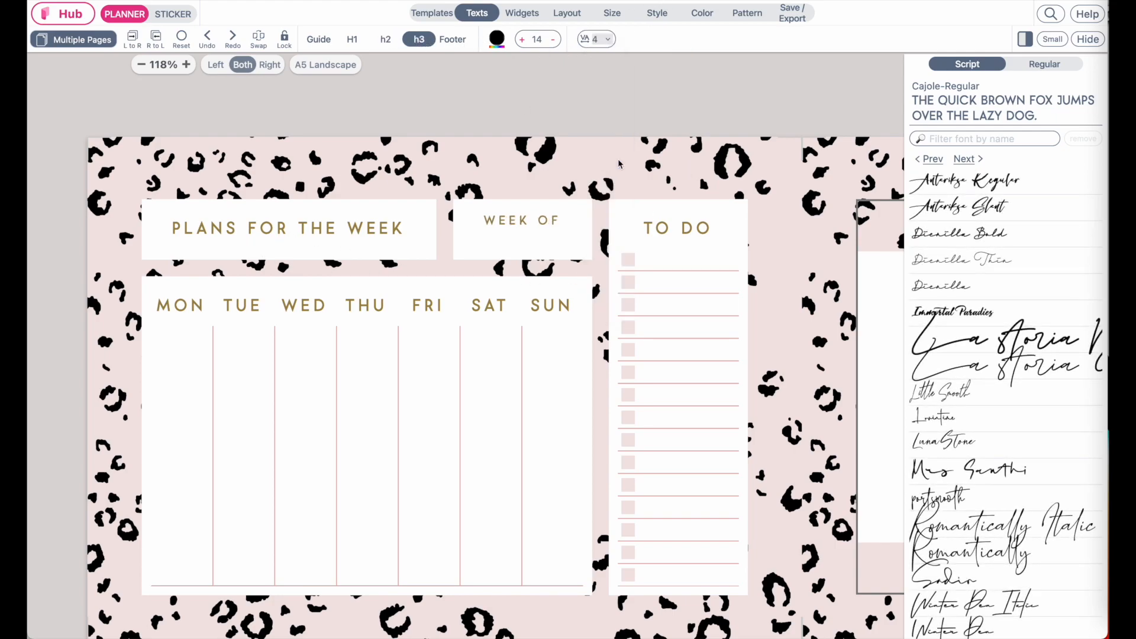
{"action": "left_click", "coordinate": [608, 39]}
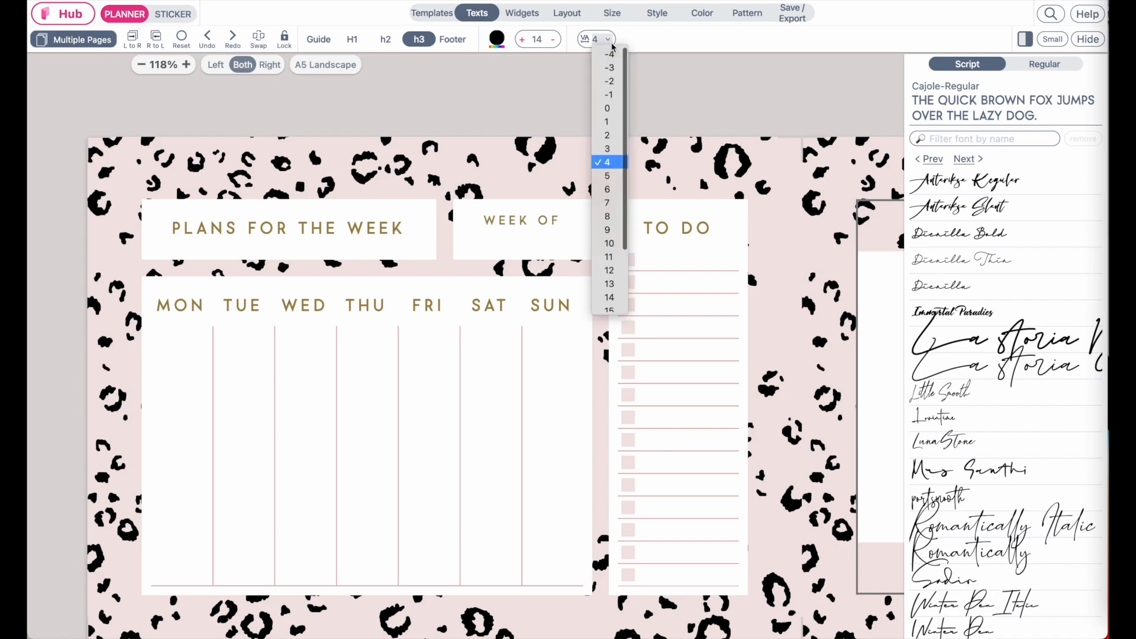
{"action": "left_click", "coordinate": [618, 149]}
{"action": "scroll", "coordinate": [673, 104], "scroll_direction": "down", "scroll_amount": 5}
{"action": "scroll", "coordinate": [673, 104], "scroll_direction": "up", "scroll_amount": 4}
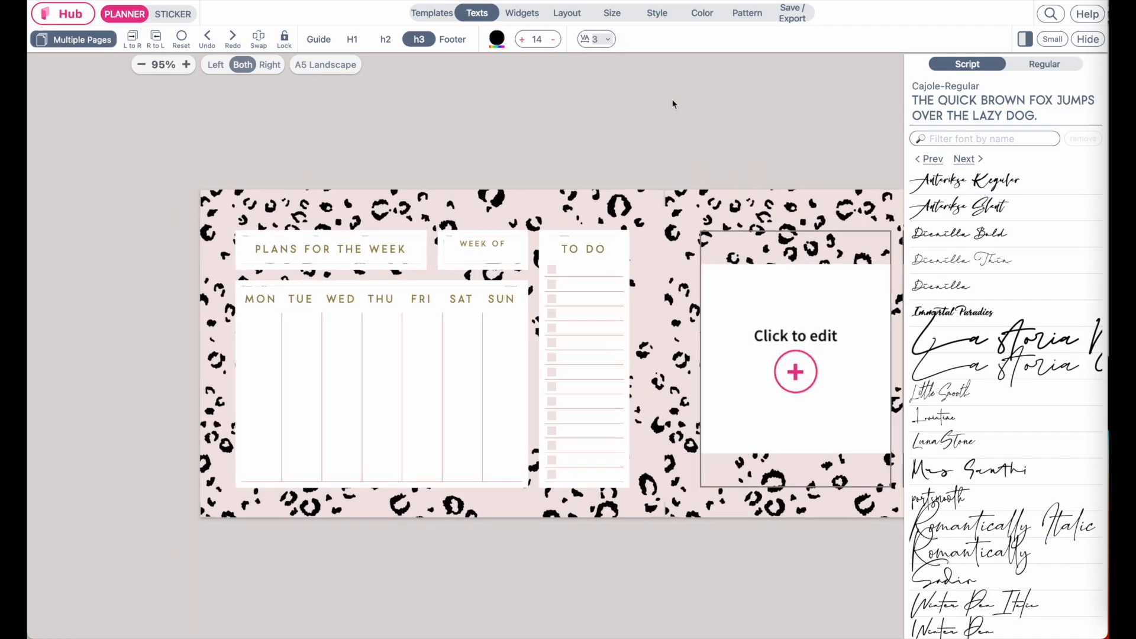
{"action": "scroll", "coordinate": [673, 104], "scroll_direction": "up", "scroll_amount": 1}
{"action": "scroll", "coordinate": [673, 104], "scroll_direction": "down", "scroll_amount": 1}
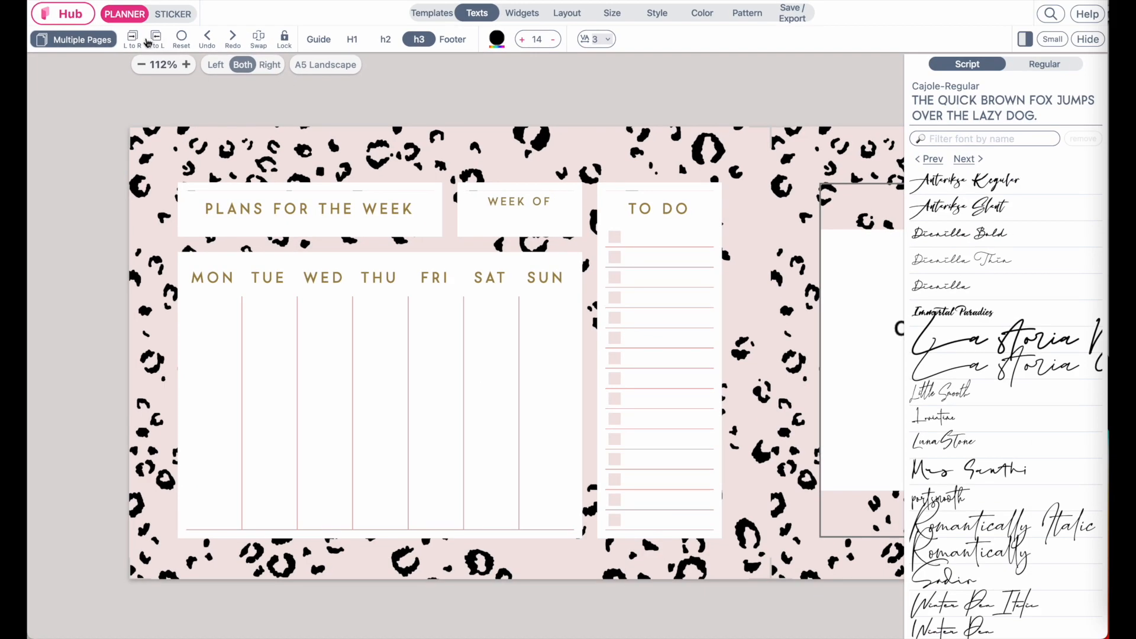
Step: Copy the finished left page's layout onto the right page
{"action": "left_click", "coordinate": [156, 48]}
{"action": "scroll", "coordinate": [483, 427], "scroll_direction": "down", "scroll_amount": 3}
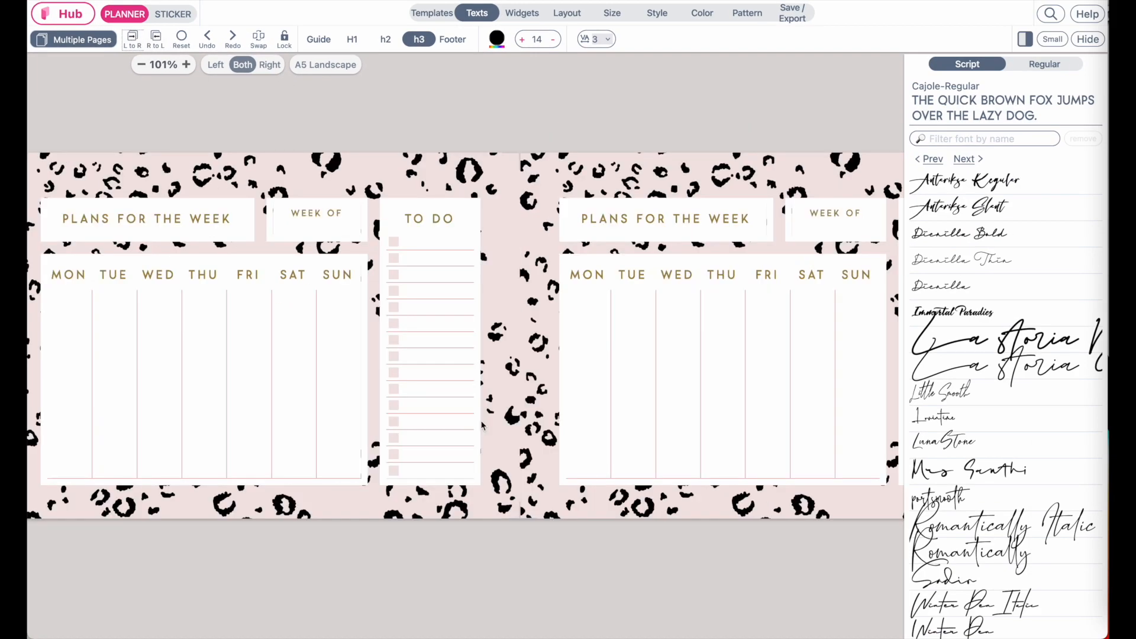
{"action": "scroll", "coordinate": [738, 437], "scroll_direction": "left", "scroll_amount": 5}
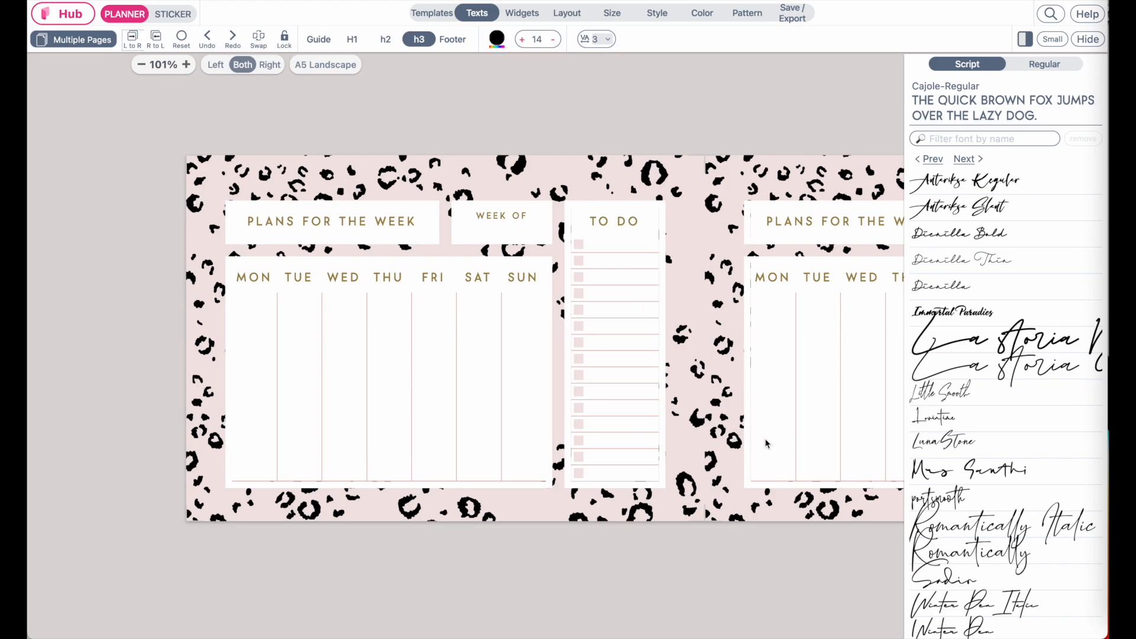
{"action": "scroll", "coordinate": [691, 379], "scroll_direction": "up", "scroll_amount": 2}
{"action": "scroll", "coordinate": [691, 379], "scroll_direction": "down", "scroll_amount": 2}
{"action": "scroll", "coordinate": [304, 101], "scroll_direction": "down", "scroll_amount": 1}
{"action": "scroll", "coordinate": [305, 105], "scroll_direction": "right", "scroll_amount": 4}
Step: Filter the planner sizes for "lands" and resize the planner to US Letter Page Landscape
{"action": "left_click", "coordinate": [316, 66]}
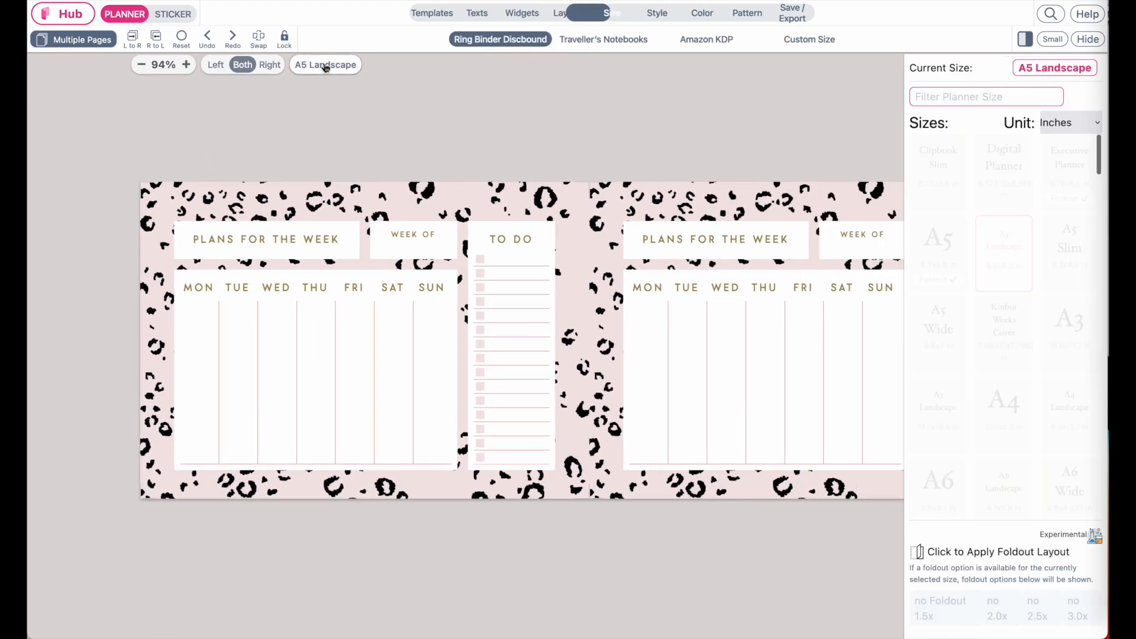
{"action": "left_click", "coordinate": [977, 96]}
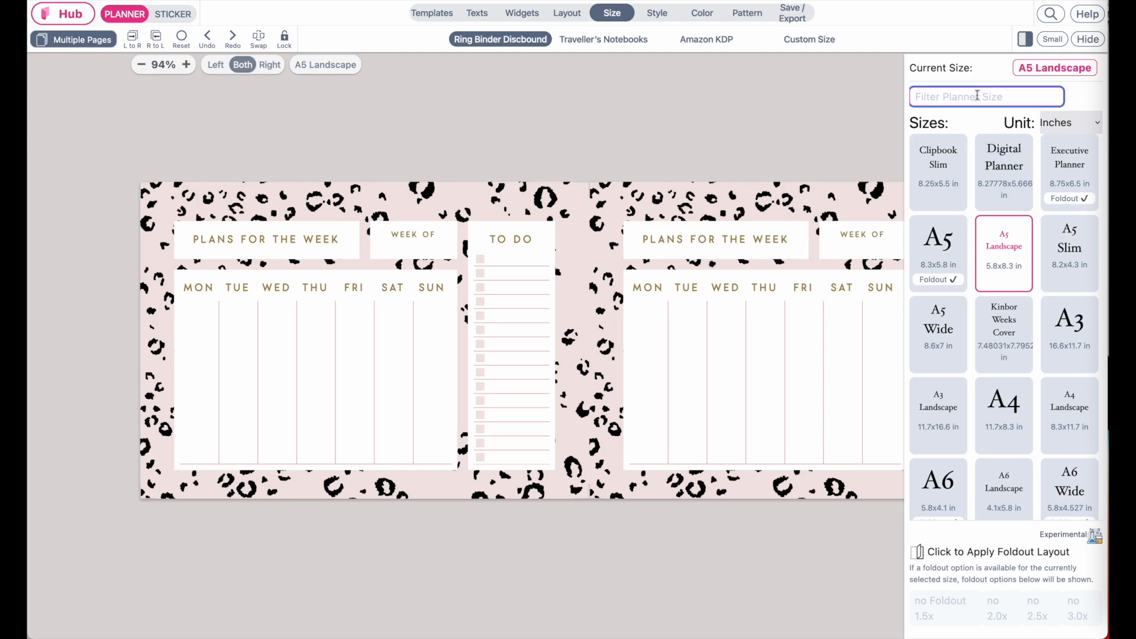
{"action": "type", "text": "l"}
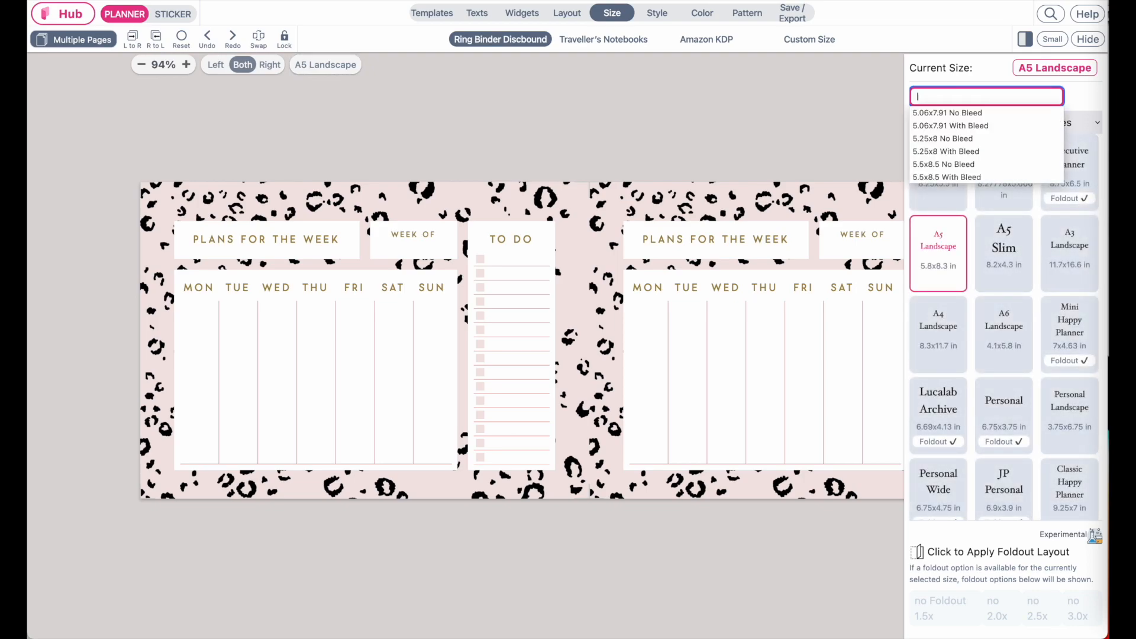
{"action": "type", "text": "ands"}
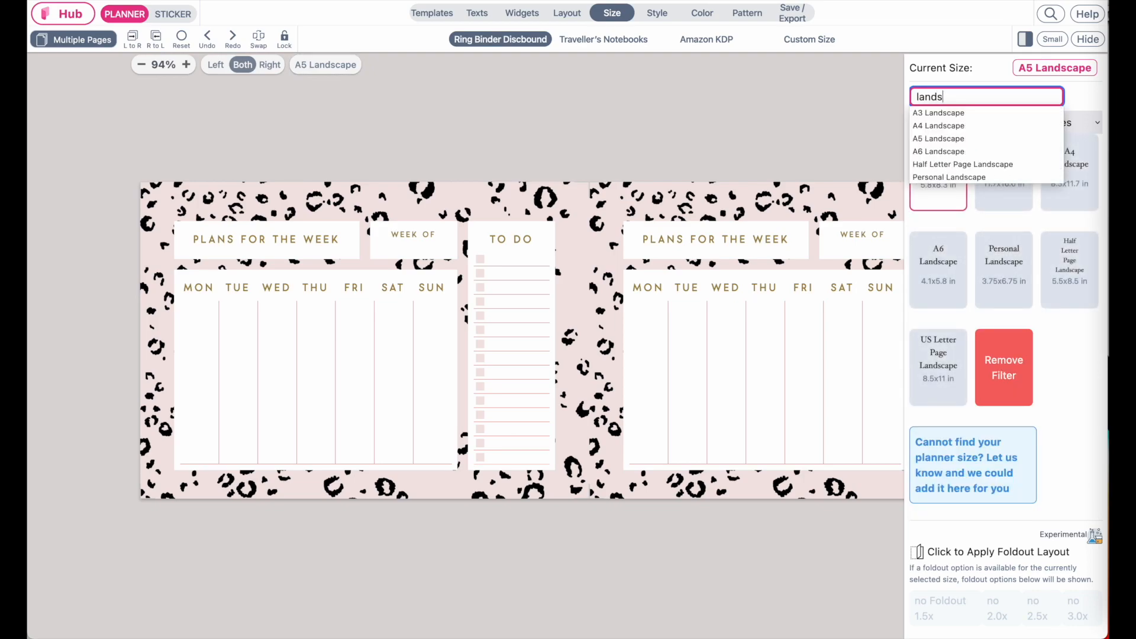
{"action": "left_click", "coordinate": [944, 365]}
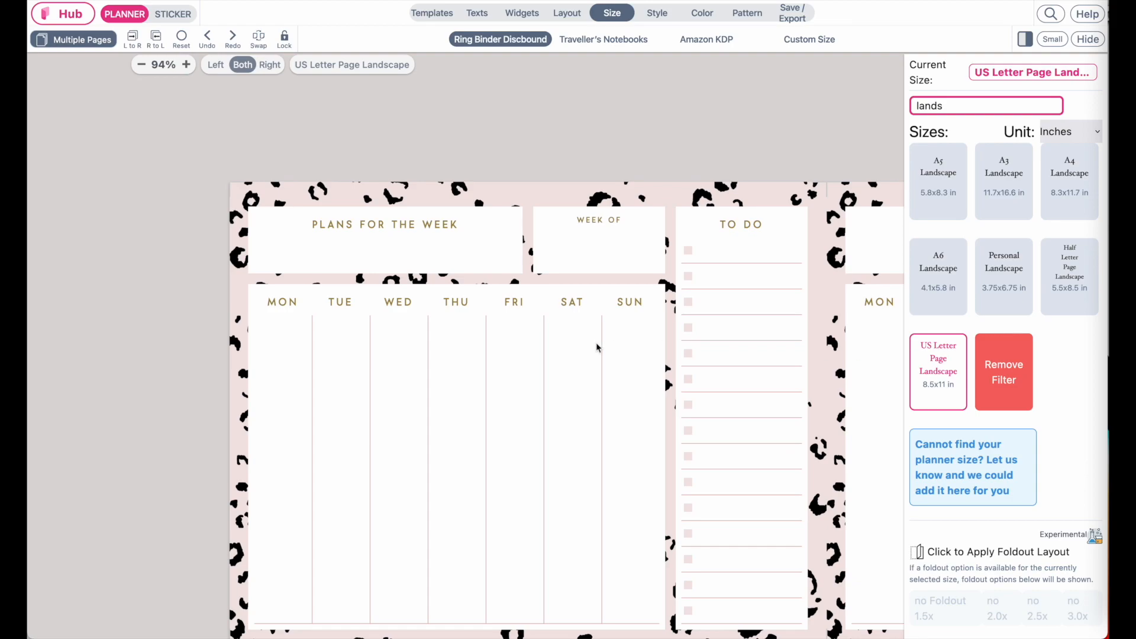
{"action": "scroll", "coordinate": [597, 343], "scroll_direction": "down", "scroll_amount": 5}
{"action": "scroll", "coordinate": [596, 343], "scroll_direction": "up", "scroll_amount": 3}
{"action": "scroll", "coordinate": [597, 343], "scroll_direction": "down", "scroll_amount": 1}
{"action": "scroll", "coordinate": [597, 344], "scroll_direction": "right", "scroll_amount": 1}
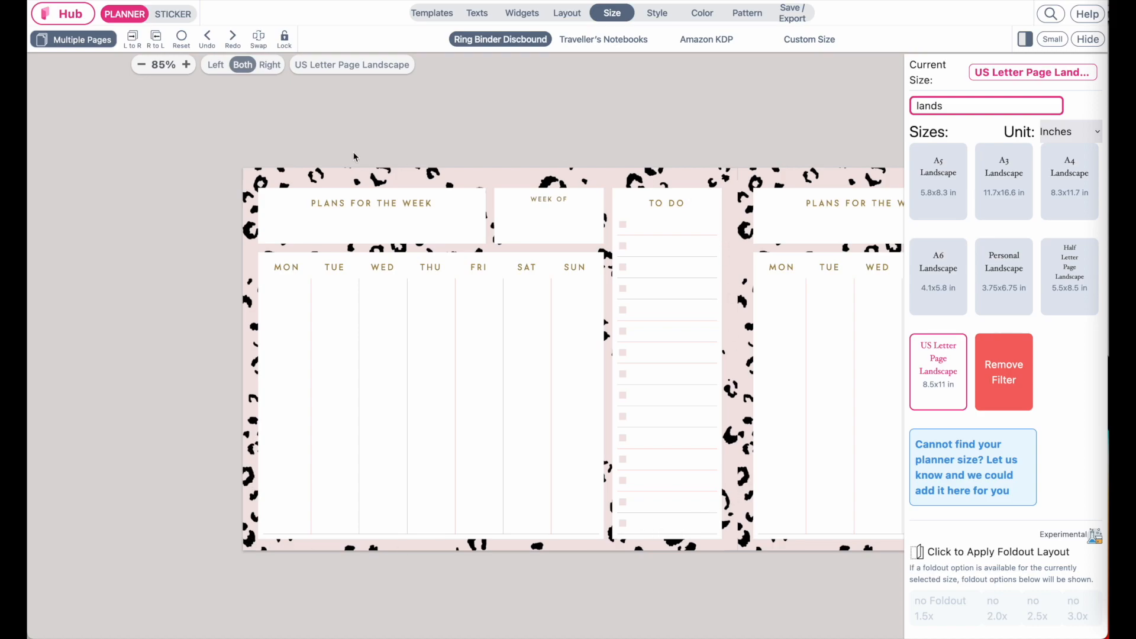
Step: Increase the US Letter layout's top padding to 0.56 inch and copy that value
{"action": "left_click", "coordinate": [565, 20]}
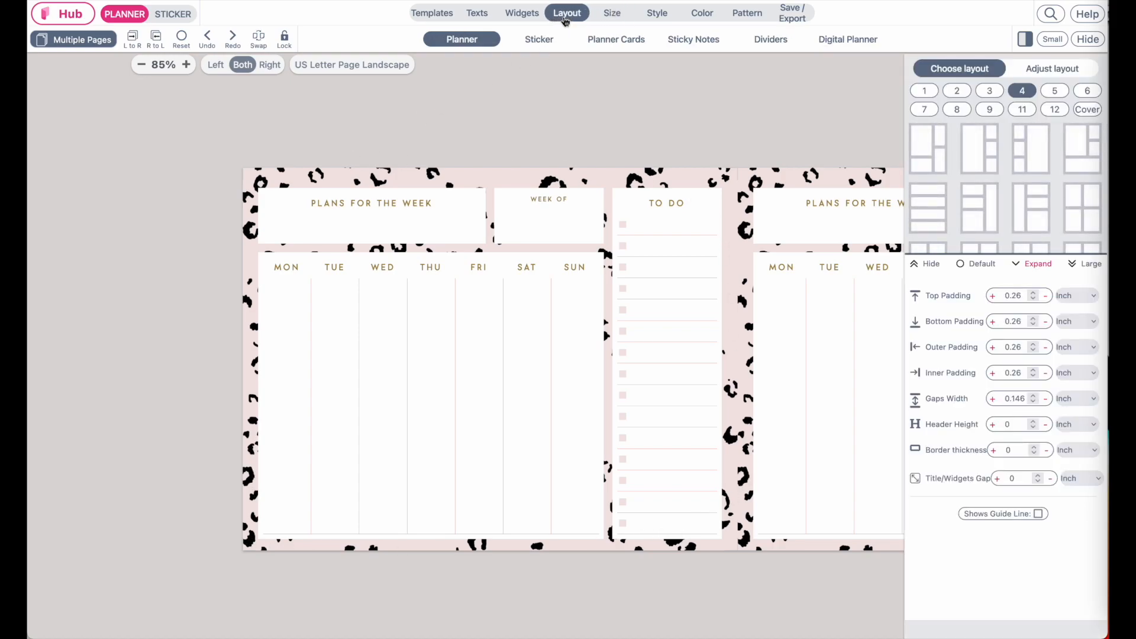
{"action": "left_click", "coordinate": [992, 296]}
{"action": "left_click", "coordinate": [993, 296]}
{"action": "left_click", "coordinate": [993, 296]}
{"action": "left_click", "coordinate": [992, 295]}
{"action": "left_click", "coordinate": [993, 296]}
{"action": "left_click", "coordinate": [992, 296]}
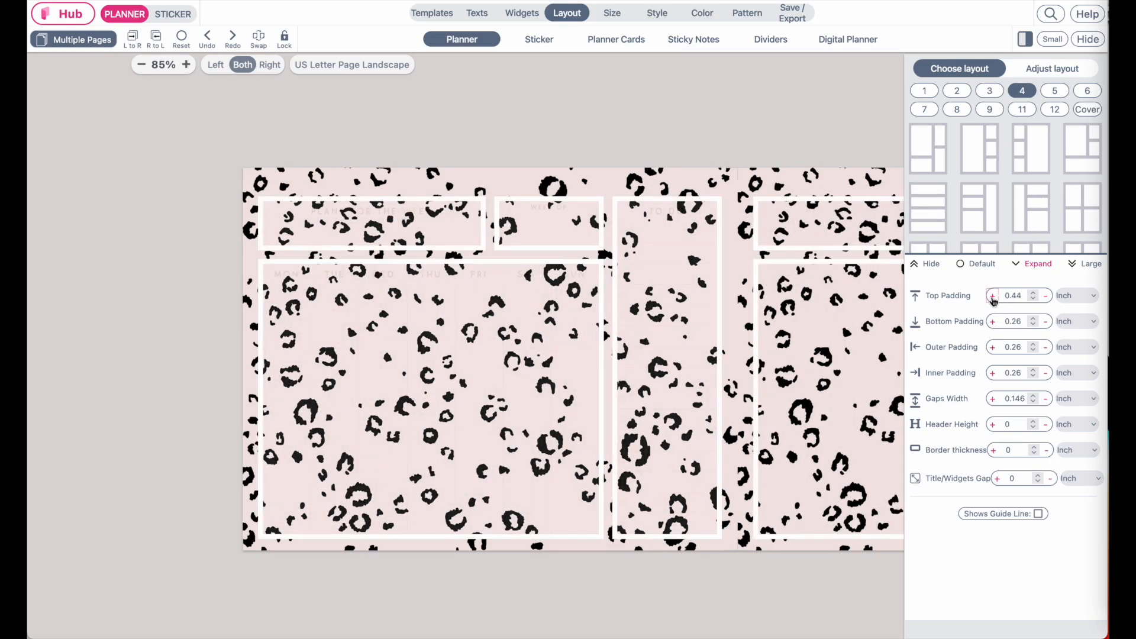
{"action": "left_click", "coordinate": [993, 296]}
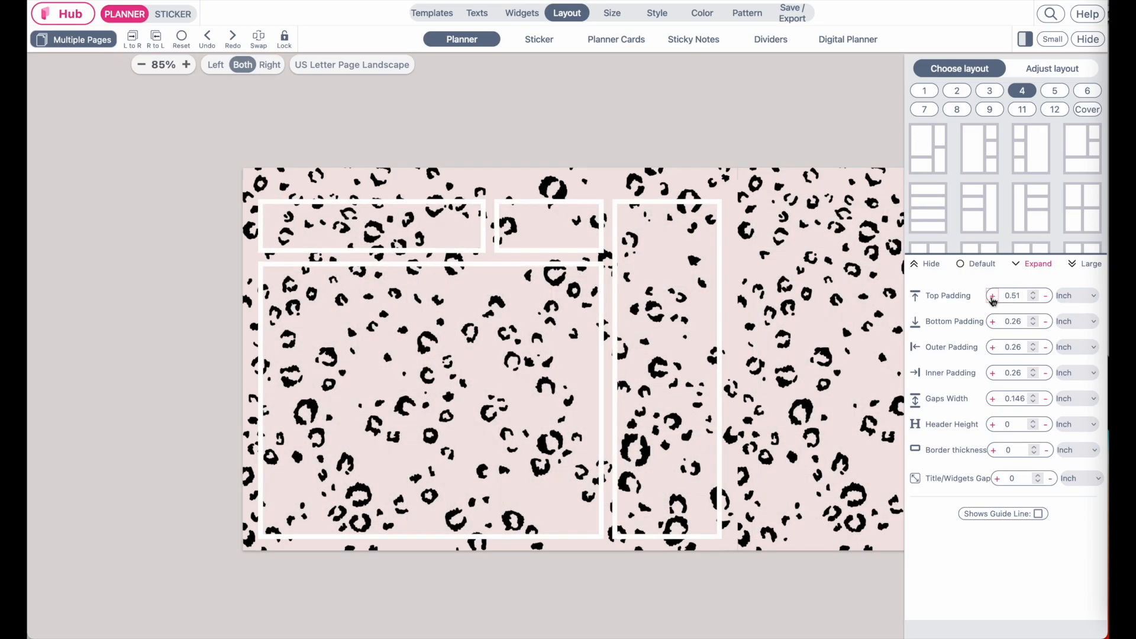
{"action": "double_click", "coordinate": [1013, 297]}
{"action": "key", "text": "ctrl+c"}
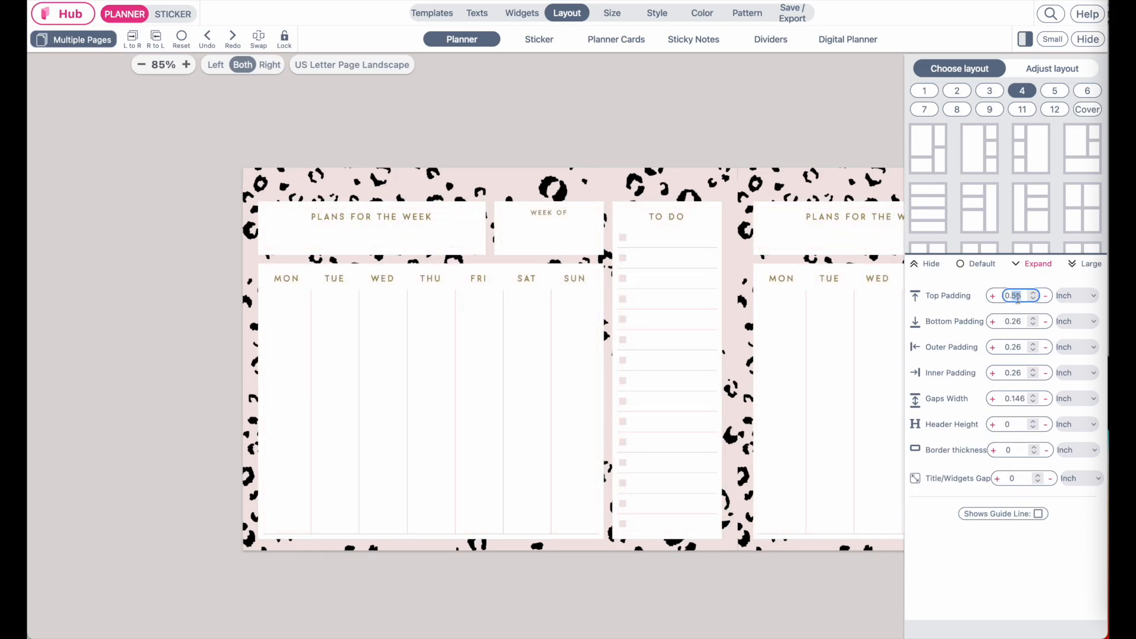
Step: Set the US Letter layout's bottom, outer and inner padding to the copied 0.56 inch
{"action": "double_click", "coordinate": [1016, 321]}
{"action": "key", "text": "ctrl+v"}
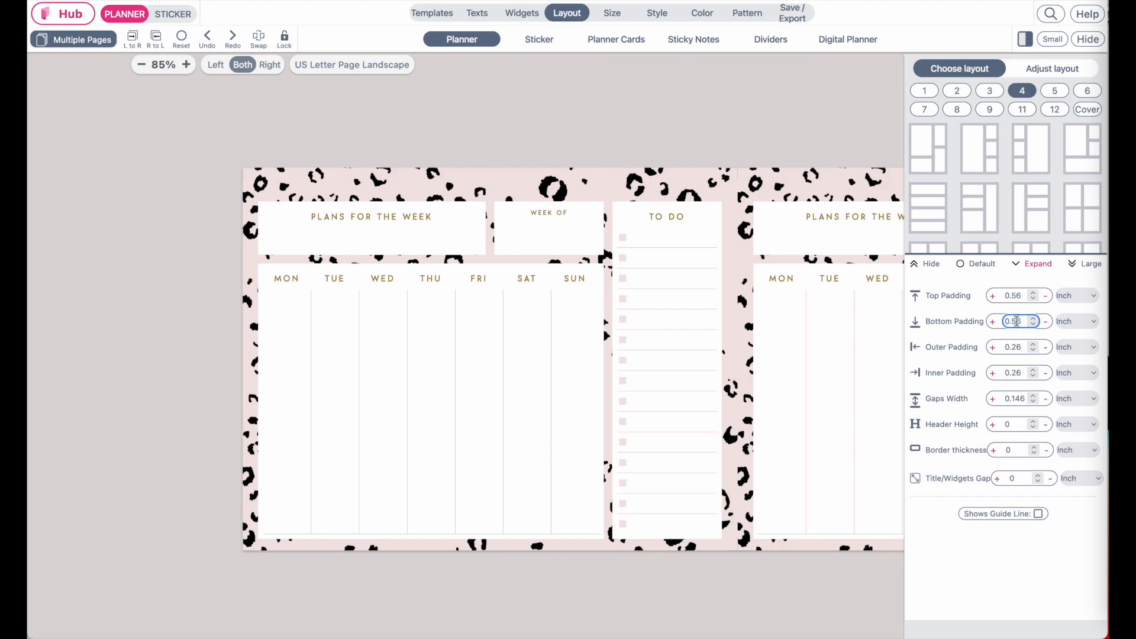
{"action": "double_click", "coordinate": [1018, 347]}
{"action": "key", "text": "ctrl+v"}
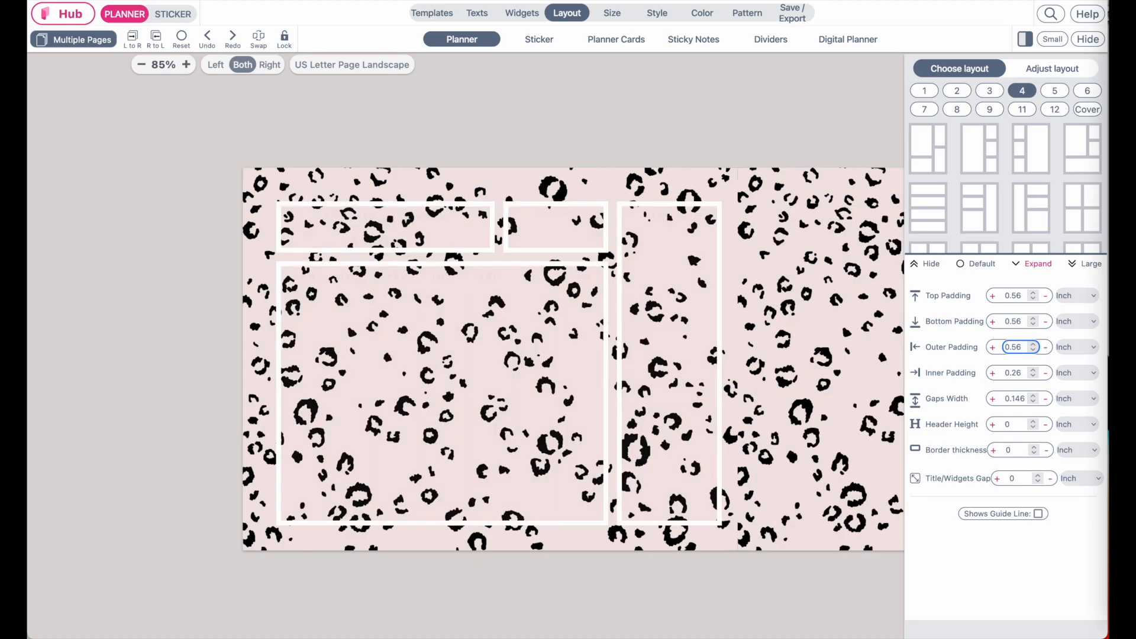
{"action": "double_click", "coordinate": [1015, 373]}
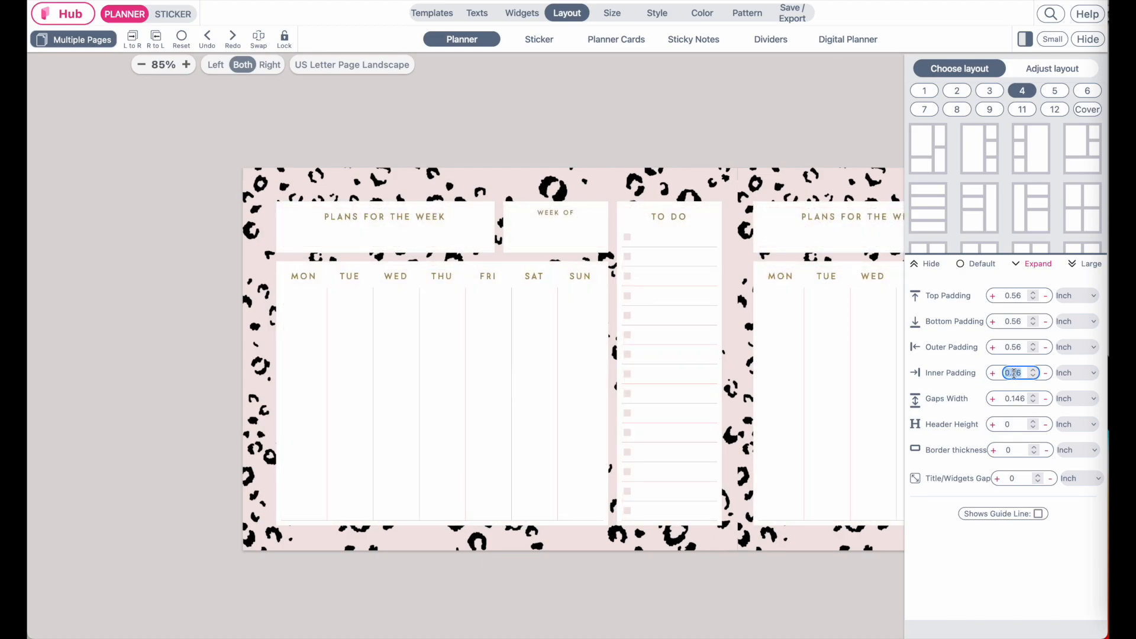
{"action": "key", "text": "ctrl+v"}
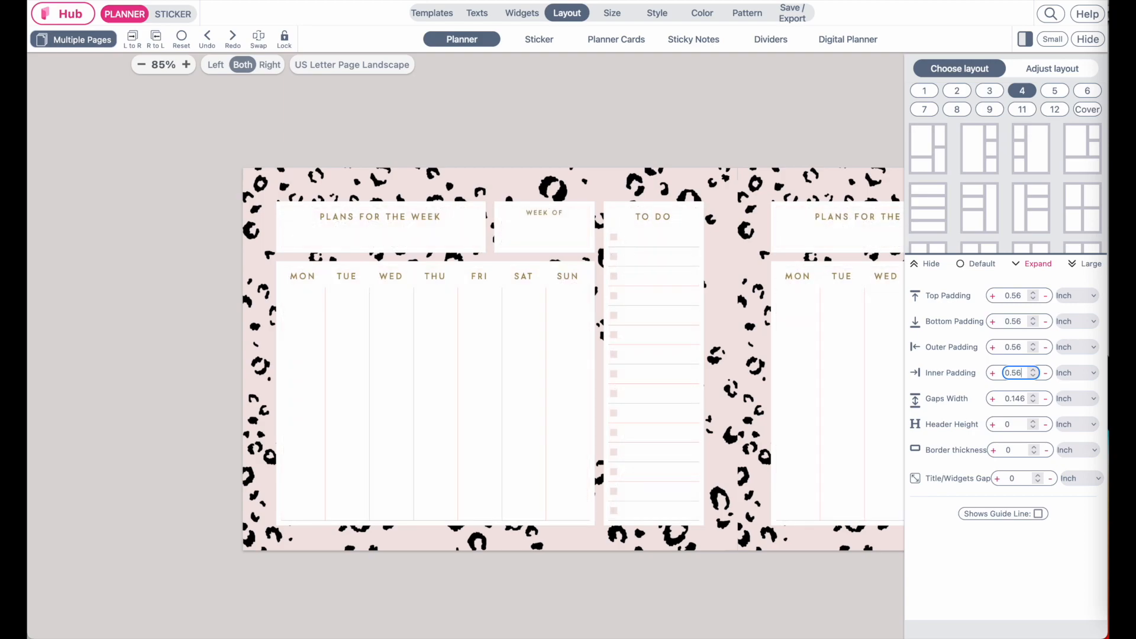
Step: Examine the padded US Letter spread and show only its left page
{"action": "left_click", "coordinate": [604, 613]}
{"action": "scroll", "coordinate": [703, 446], "scroll_direction": "right", "scroll_amount": 1}
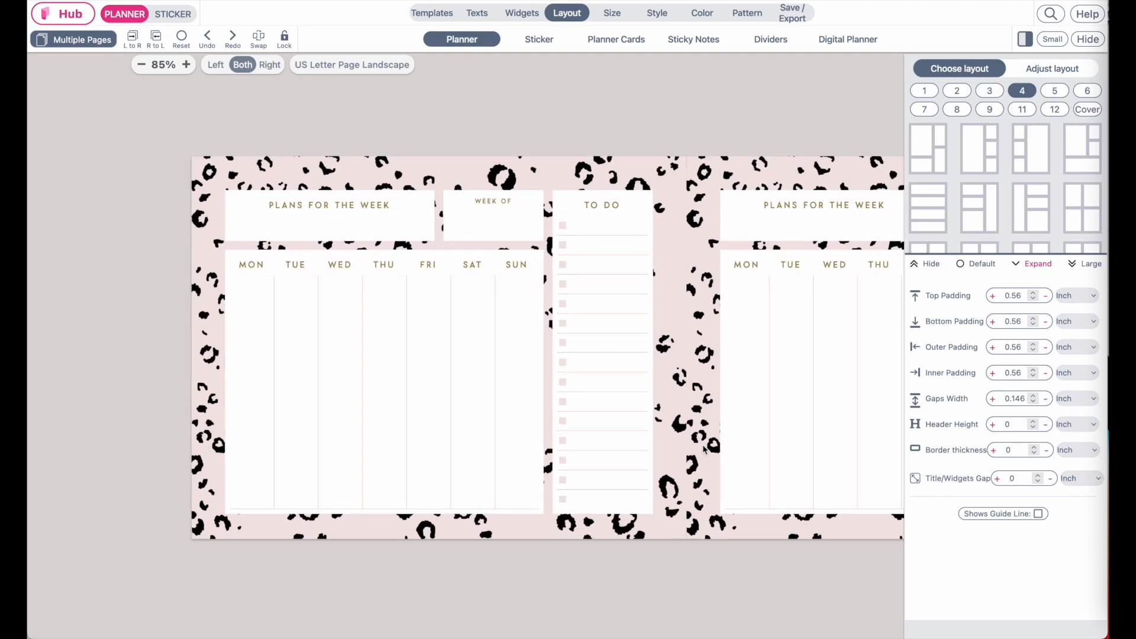
{"action": "scroll", "coordinate": [703, 446], "scroll_direction": "up", "scroll_amount": 2}
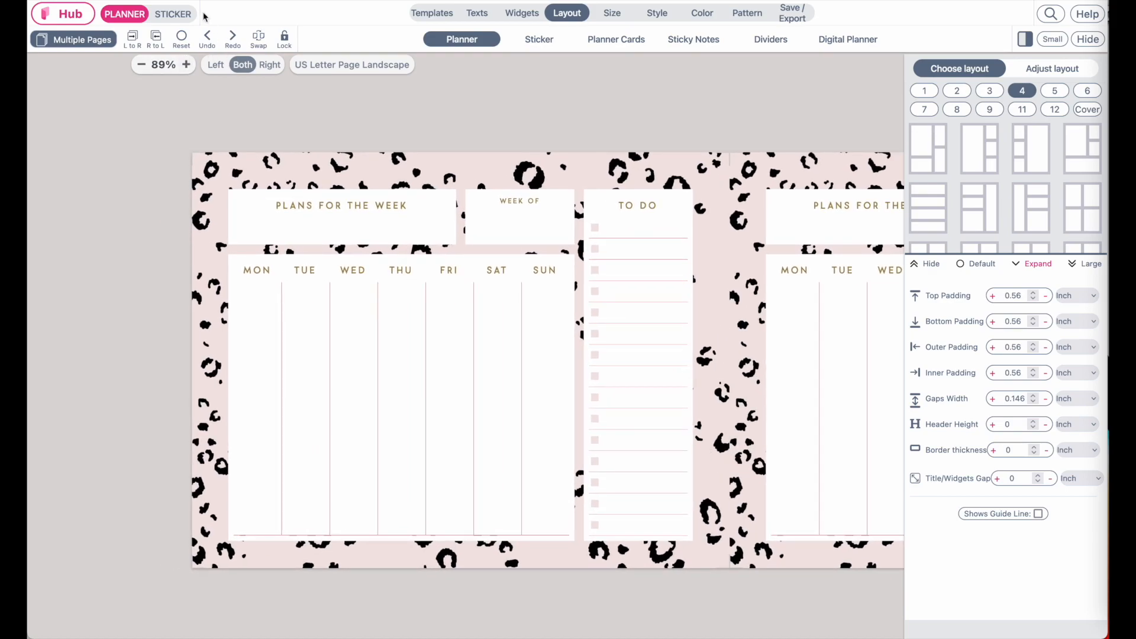
{"action": "left_click", "coordinate": [216, 65]}
{"action": "scroll", "coordinate": [352, 210], "scroll_direction": "up", "scroll_amount": 2}
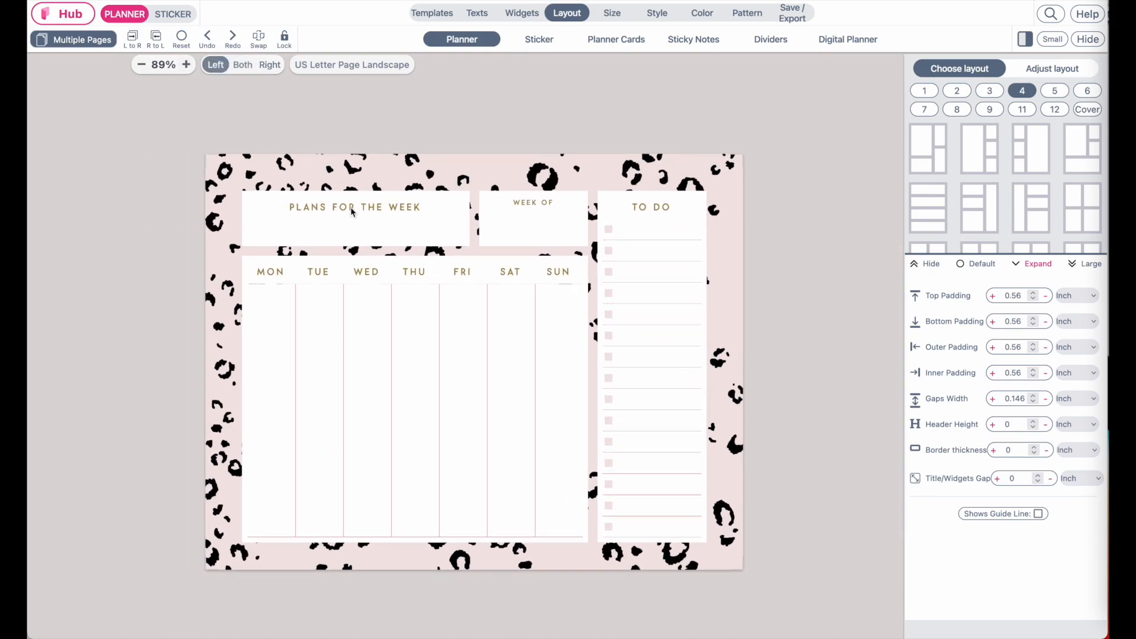
{"action": "scroll", "coordinate": [352, 212], "scroll_direction": "up", "scroll_amount": 1}
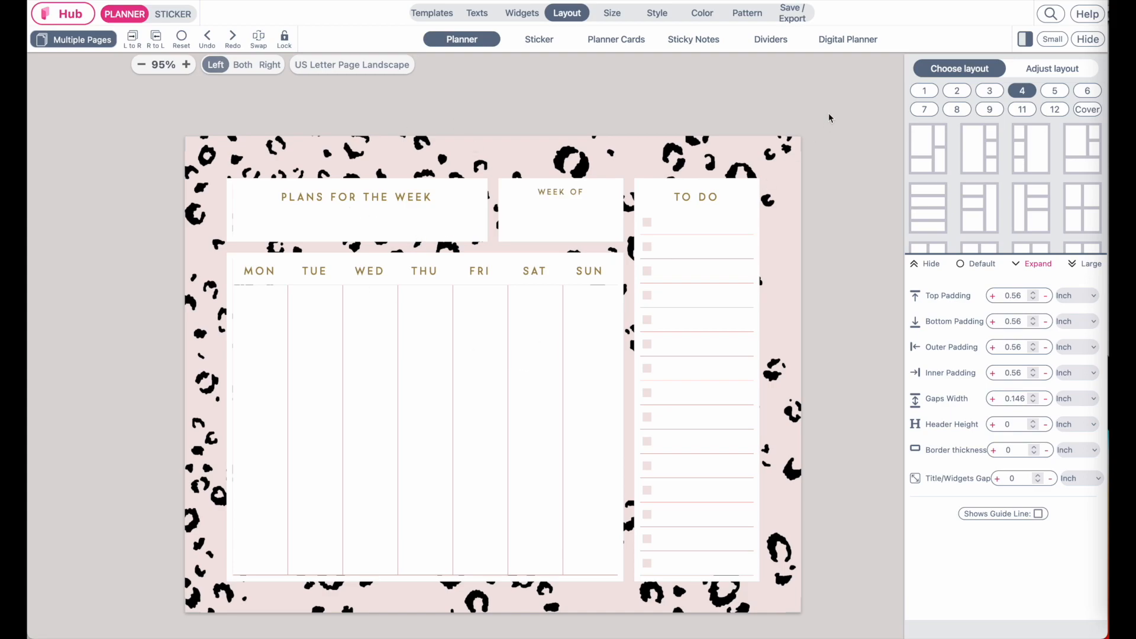
Step: Filter the planner sizes for A4 Landscape and apply that size to the planner
{"action": "left_click", "coordinate": [612, 13]}
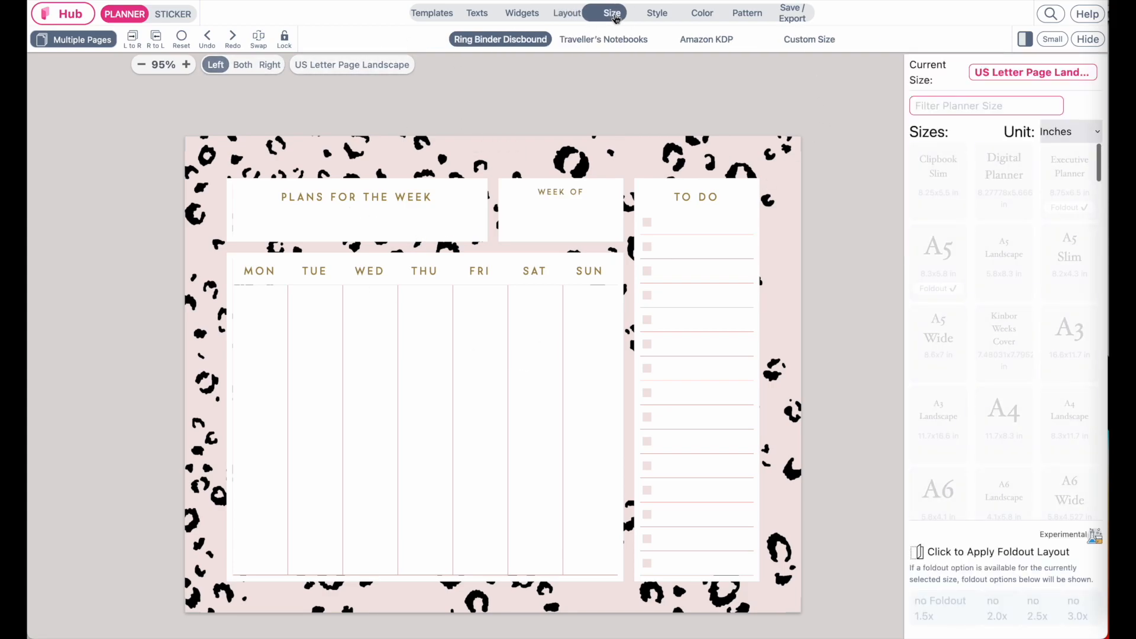
{"action": "left_click", "coordinate": [937, 111]}
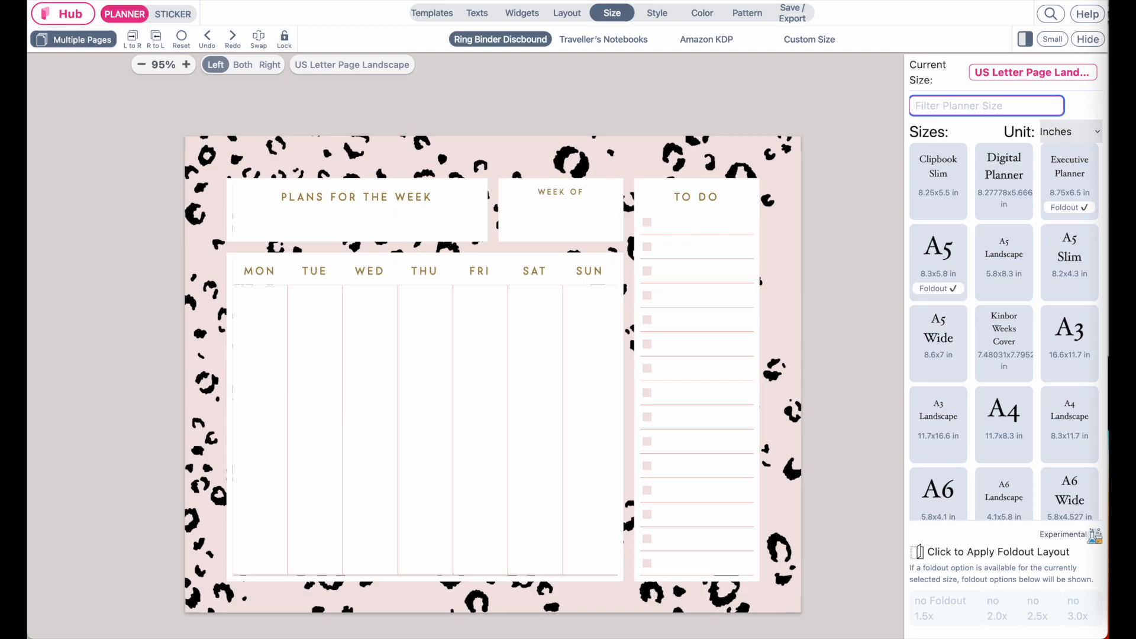
{"action": "type", "text": "a4"}
{"action": "left_click", "coordinate": [960, 135]}
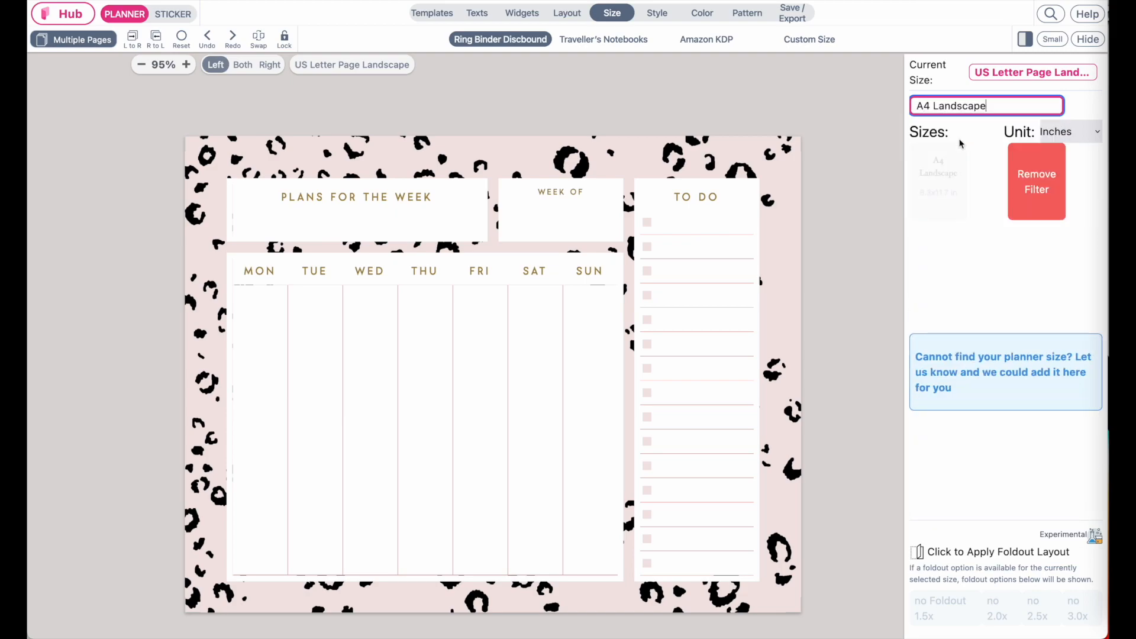
{"action": "left_click", "coordinate": [938, 181]}
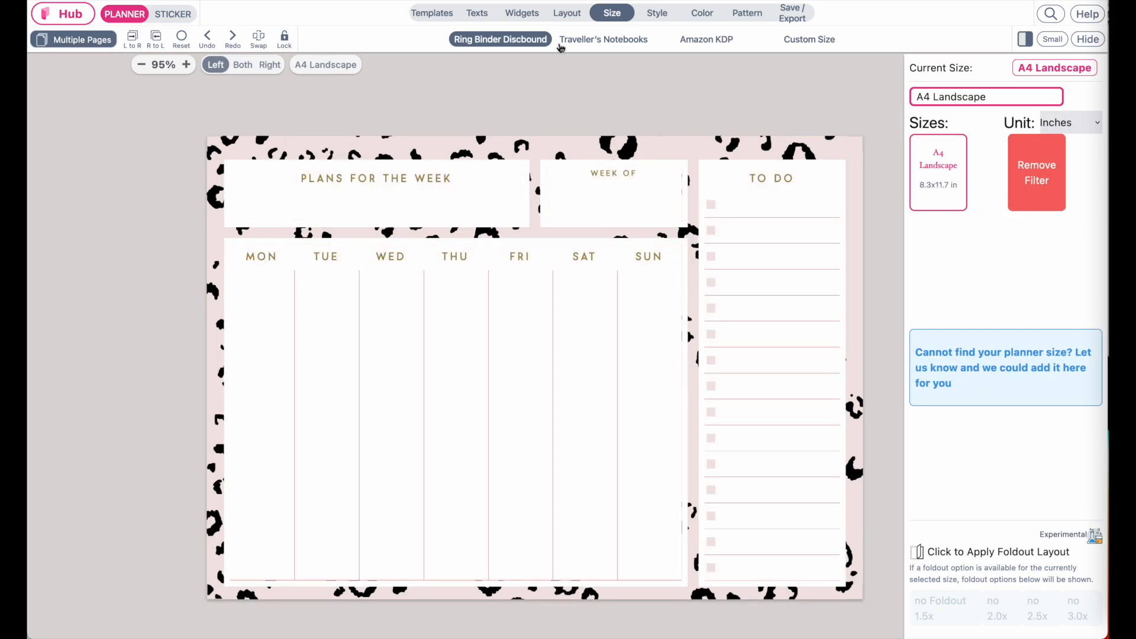
Step: Set the A4 layout's top and bottom padding to 0.56 inch
{"action": "left_click", "coordinate": [570, 16]}
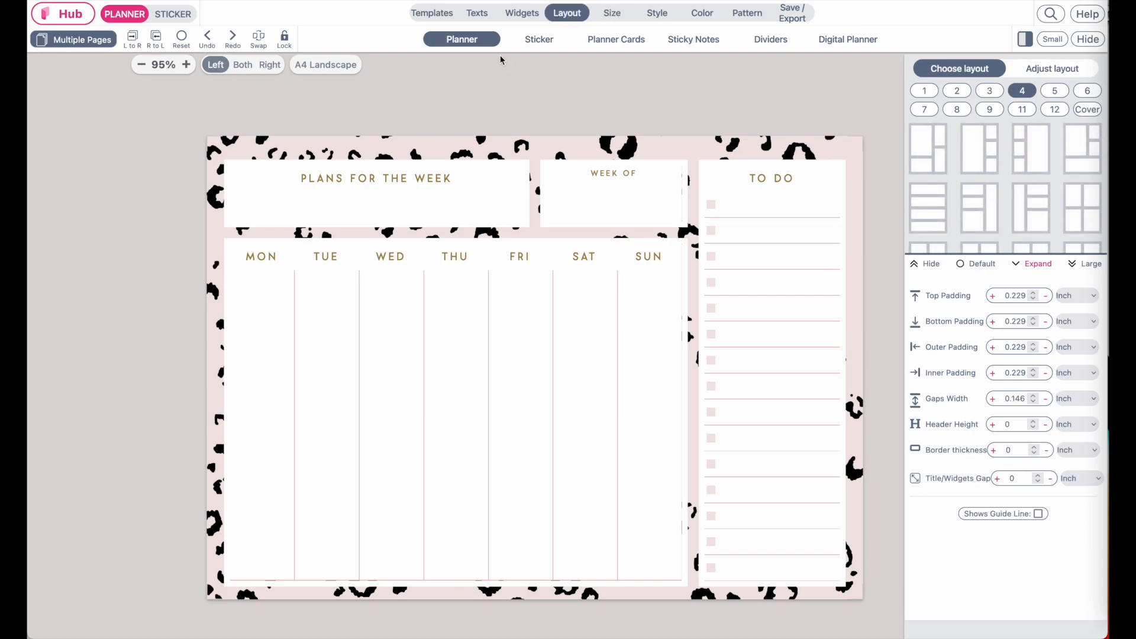
{"action": "double_click", "coordinate": [1017, 293]}
{"action": "type", "text": "0.56"}
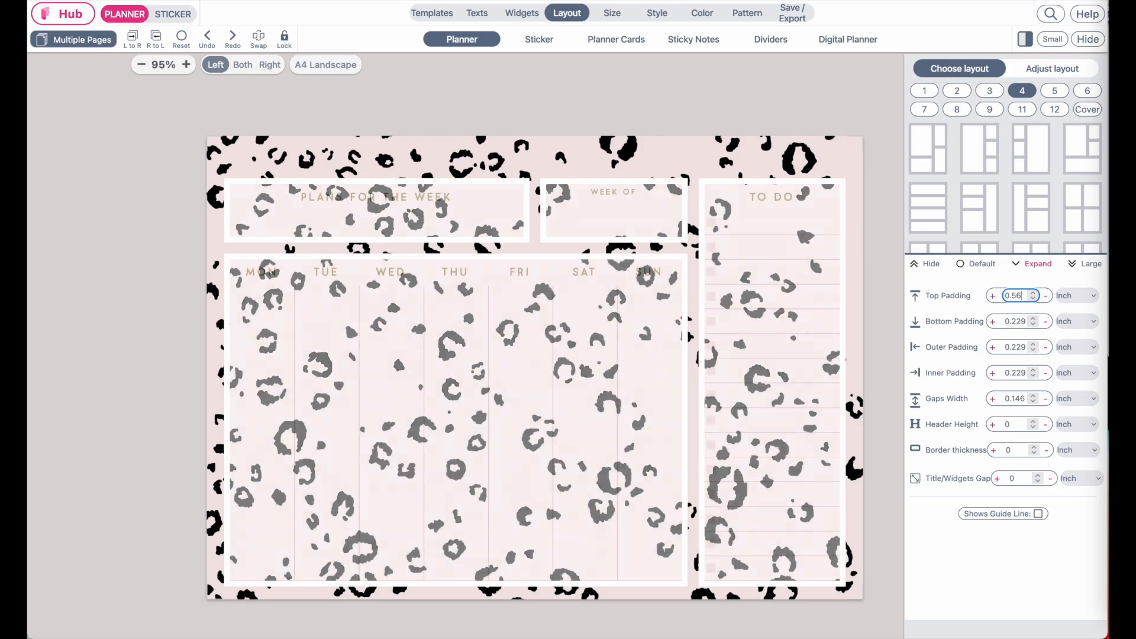
{"action": "double_click", "coordinate": [1017, 320]}
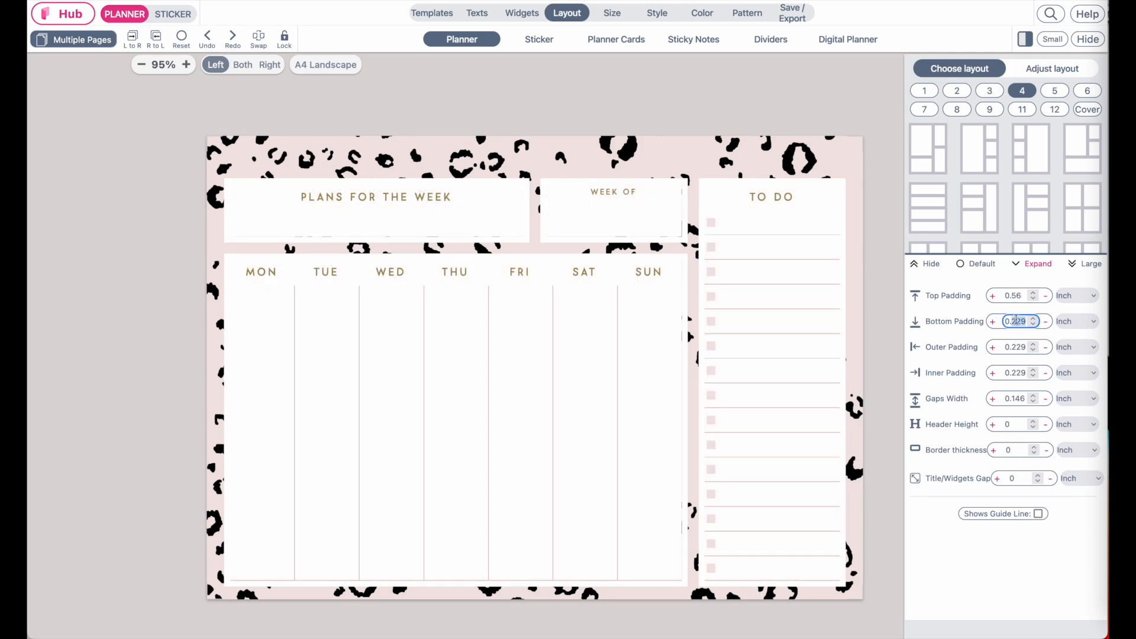
{"action": "key", "text": "BackSpace"}
{"action": "type", "text": "0.56"}
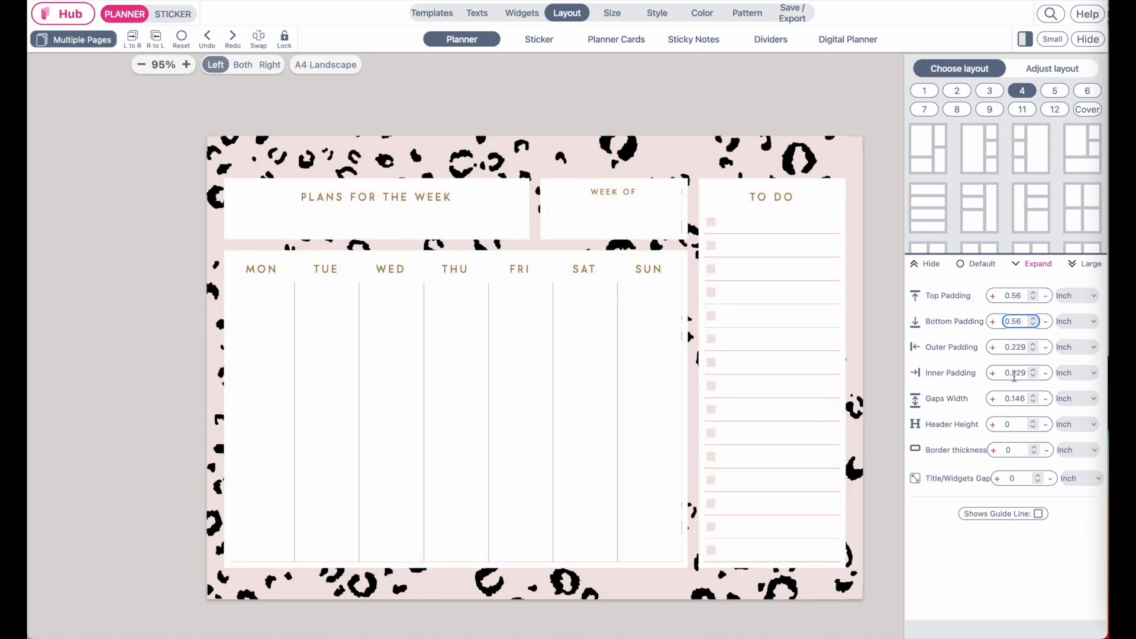
Step: Set the A4 layout's outer and inner padding to 0.56 inch and show both pages
{"action": "double_click", "coordinate": [1016, 348]}
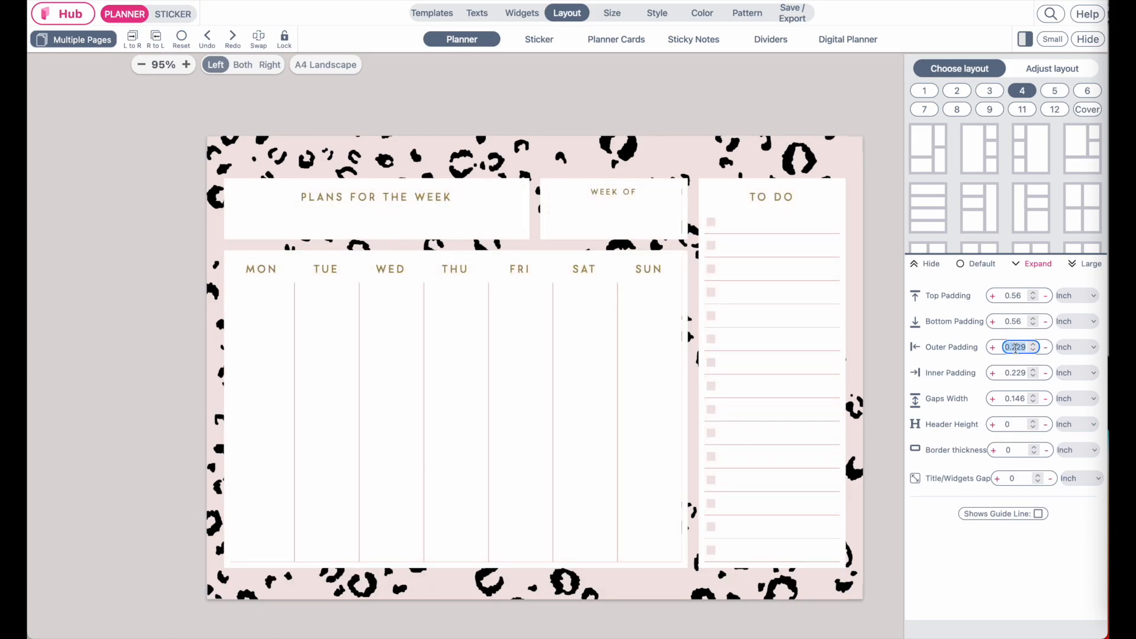
{"action": "type", "text": "0.56"}
{"action": "double_click", "coordinate": [1015, 372]}
{"action": "type", "text": "0.56"}
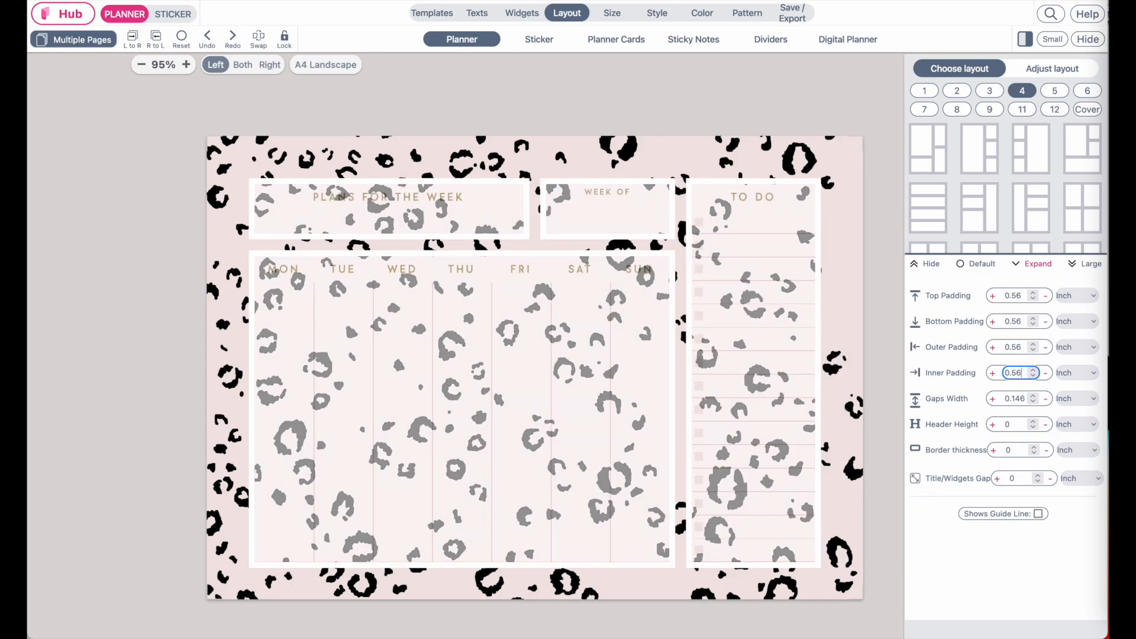
{"action": "left_click", "coordinate": [242, 65]}
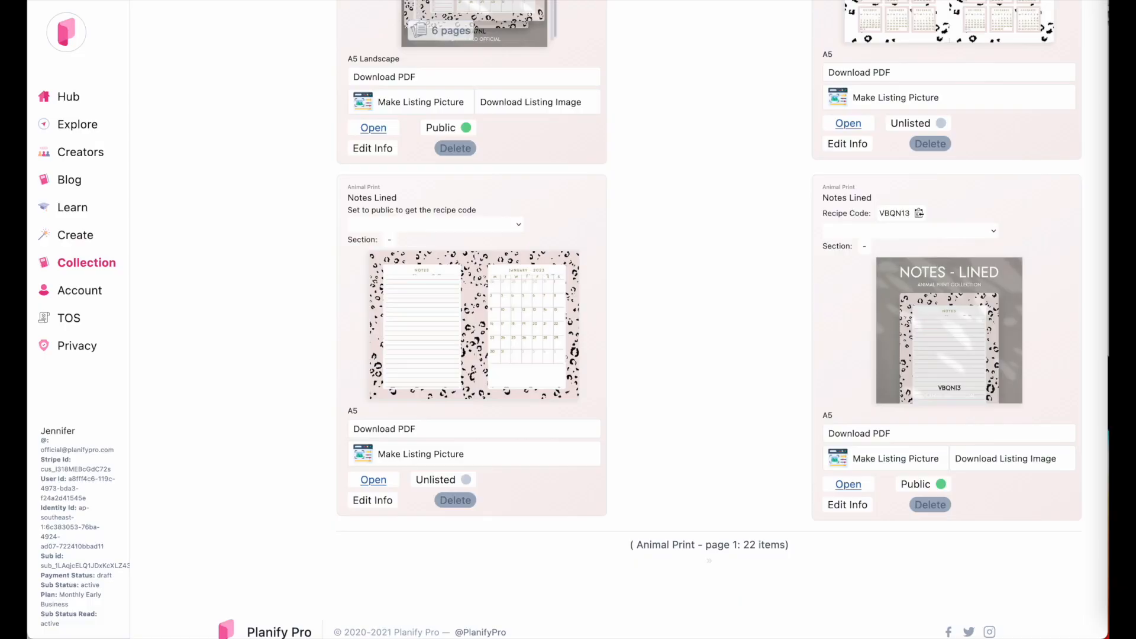
Step: Go to the Hub and browse the curated template collections, examining the Botany sets
{"action": "left_click", "coordinate": [70, 98]}
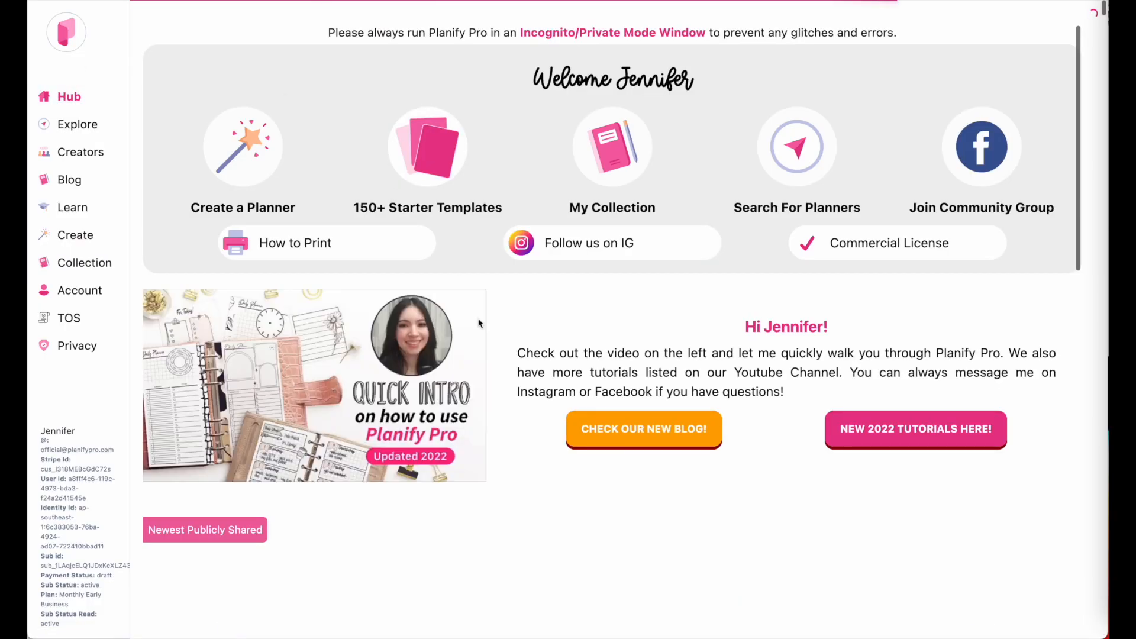
{"action": "scroll", "coordinate": [592, 355], "scroll_direction": "down", "scroll_amount": 13}
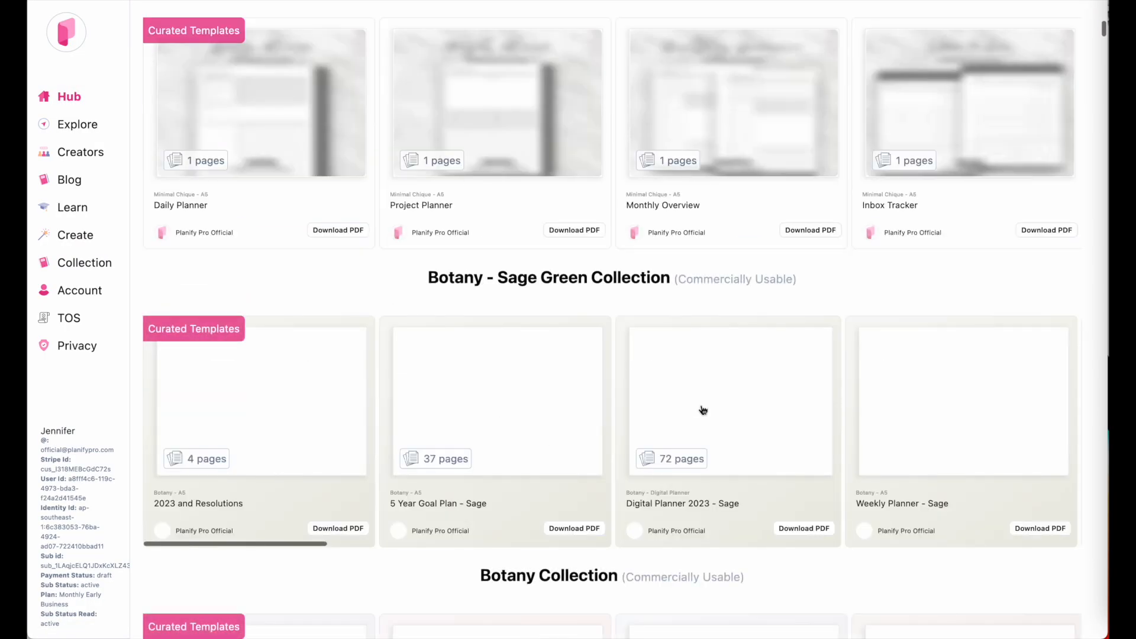
{"action": "scroll", "coordinate": [704, 412], "scroll_direction": "up", "scroll_amount": 8}
{"action": "scroll", "coordinate": [703, 411], "scroll_direction": "up", "scroll_amount": 5}
{"action": "scroll", "coordinate": [703, 408], "scroll_direction": "down", "scroll_amount": 13}
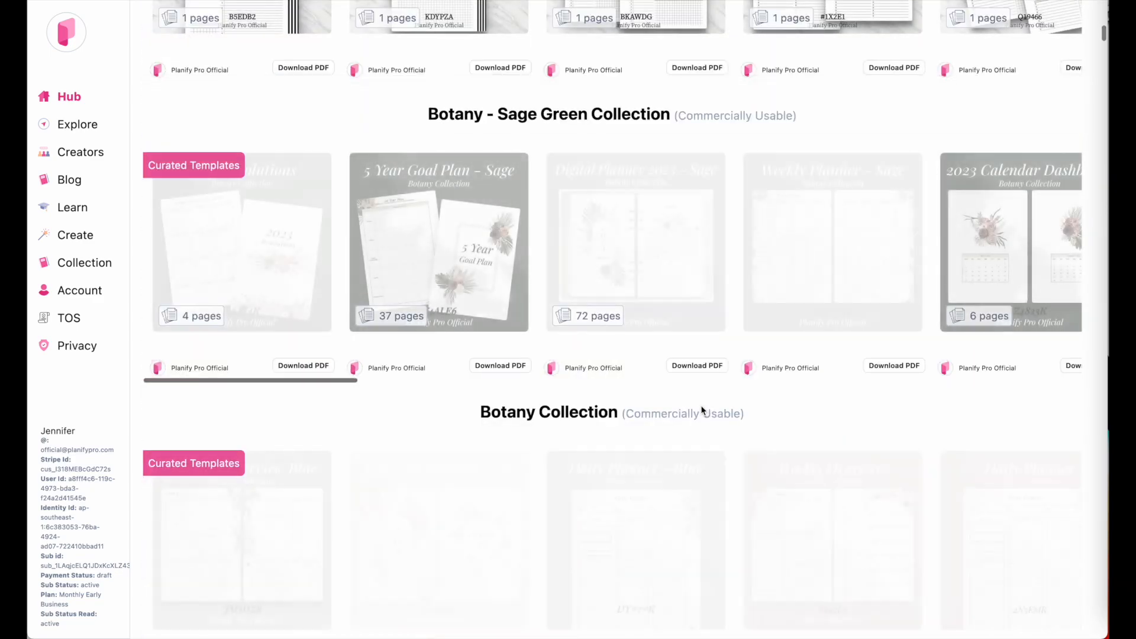
{"action": "scroll", "coordinate": [479, 396], "scroll_direction": "up", "scroll_amount": 5}
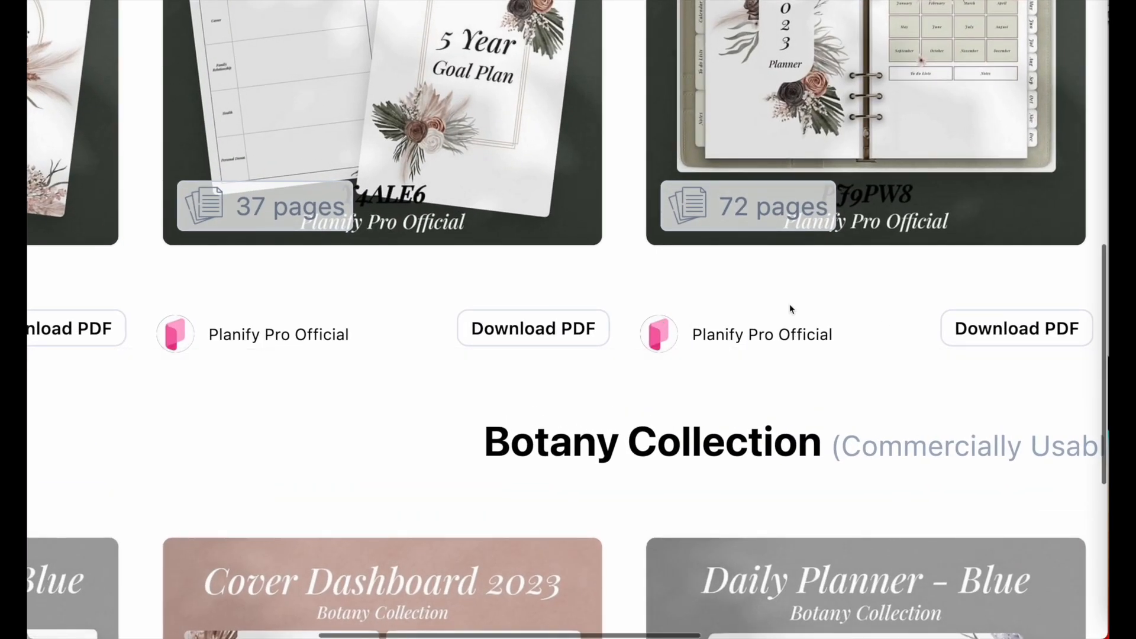
{"action": "scroll", "coordinate": [767, 337], "scroll_direction": "down", "scroll_amount": 5}
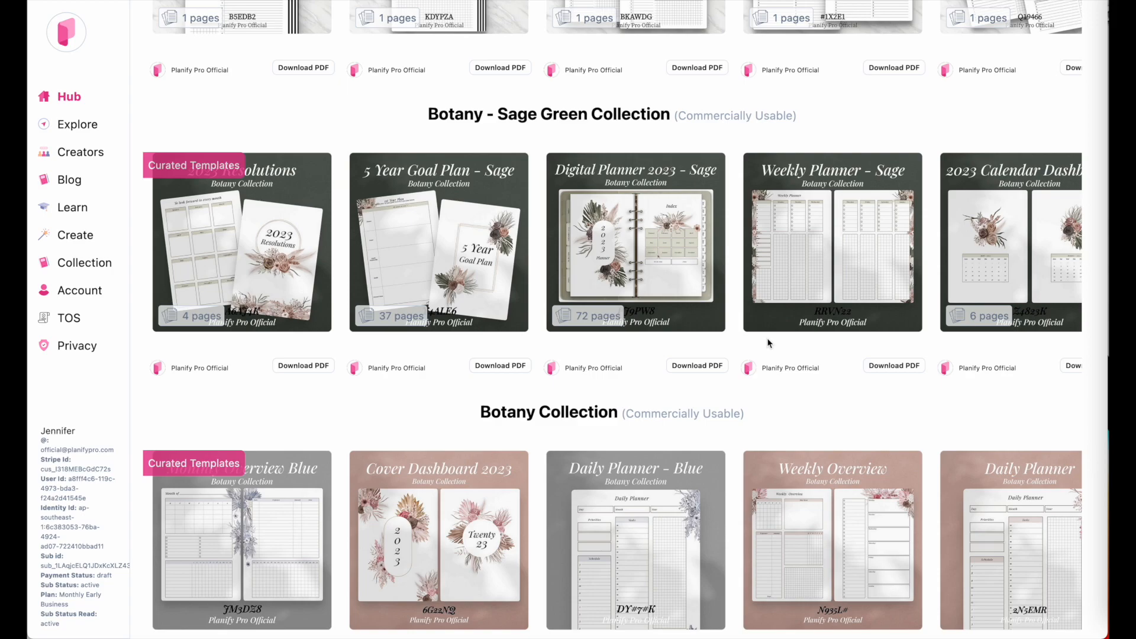